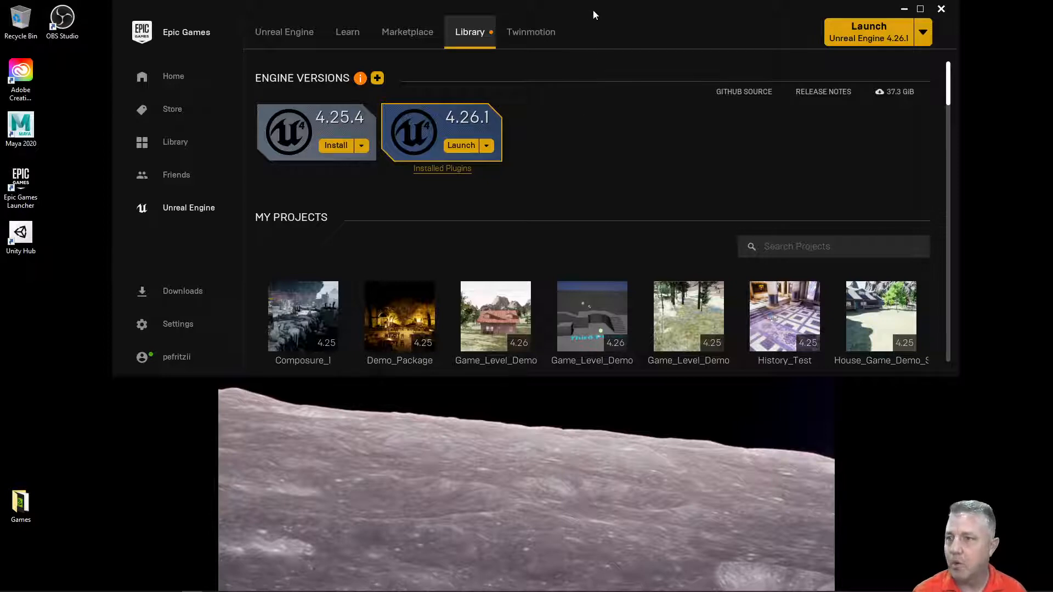
Launch Unreal Engine 4.26.1 and start a new Games project from the Third Person template
{"action": "left_click_drag", "start_coordinate": [593, 9], "coordinate": [556, 48]}
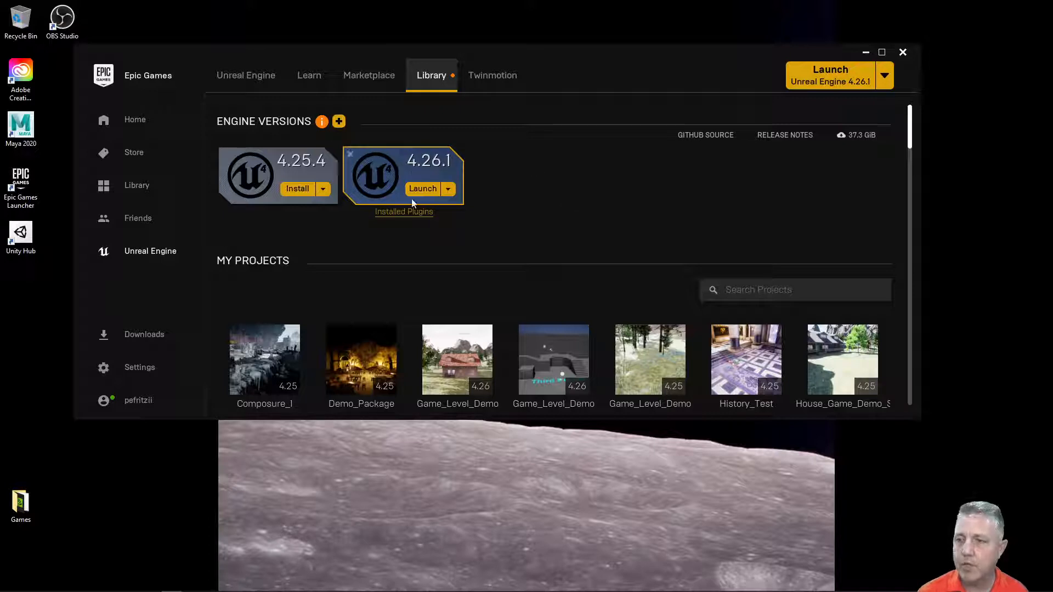
{"action": "left_click", "coordinate": [825, 82]}
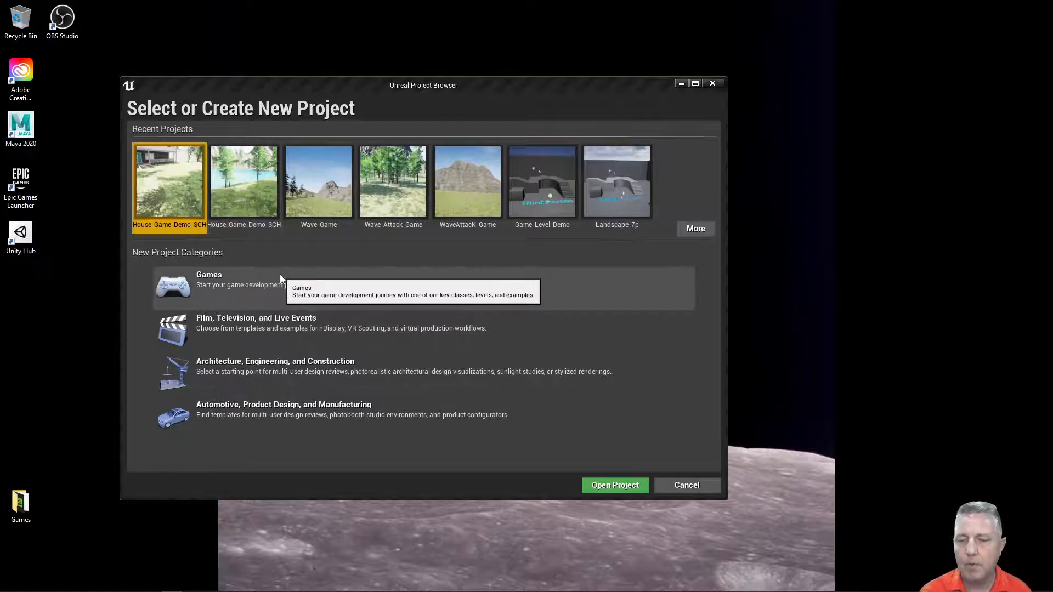
{"action": "left_click", "coordinate": [243, 281]}
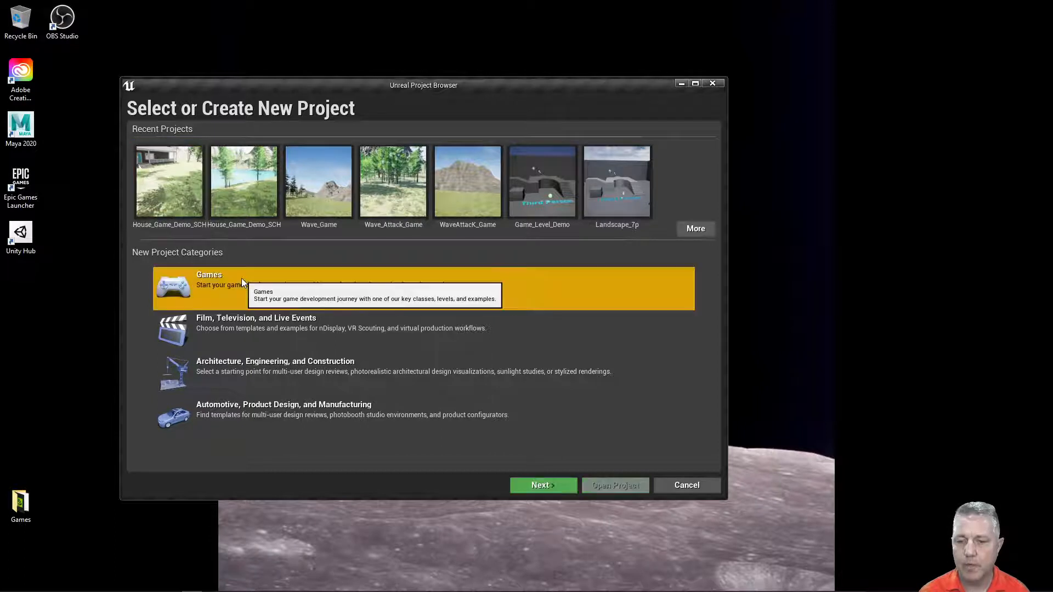
{"action": "left_click", "coordinate": [547, 484]}
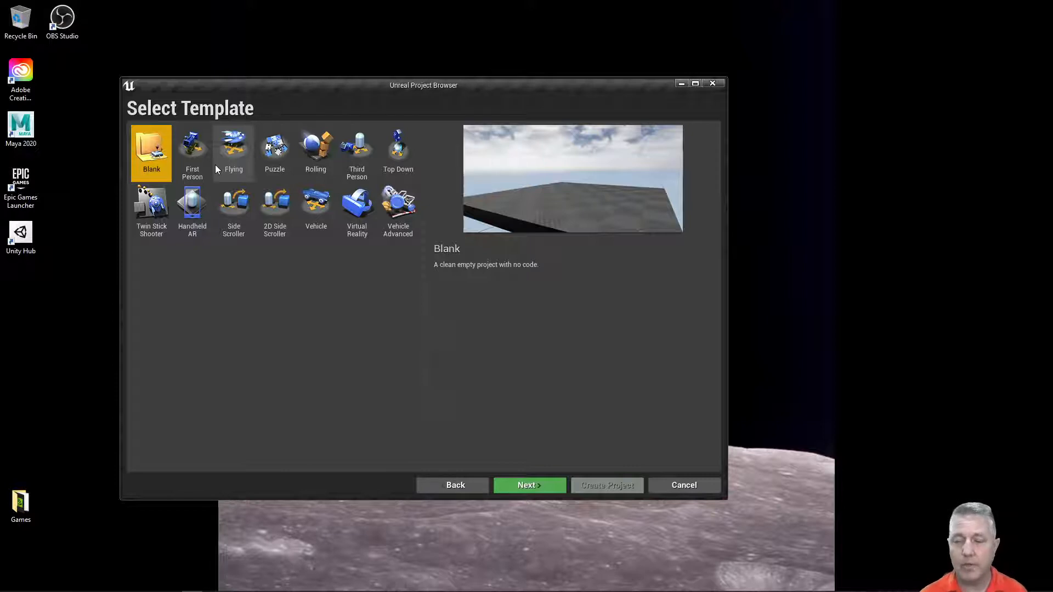
{"action": "left_click", "coordinate": [361, 159]}
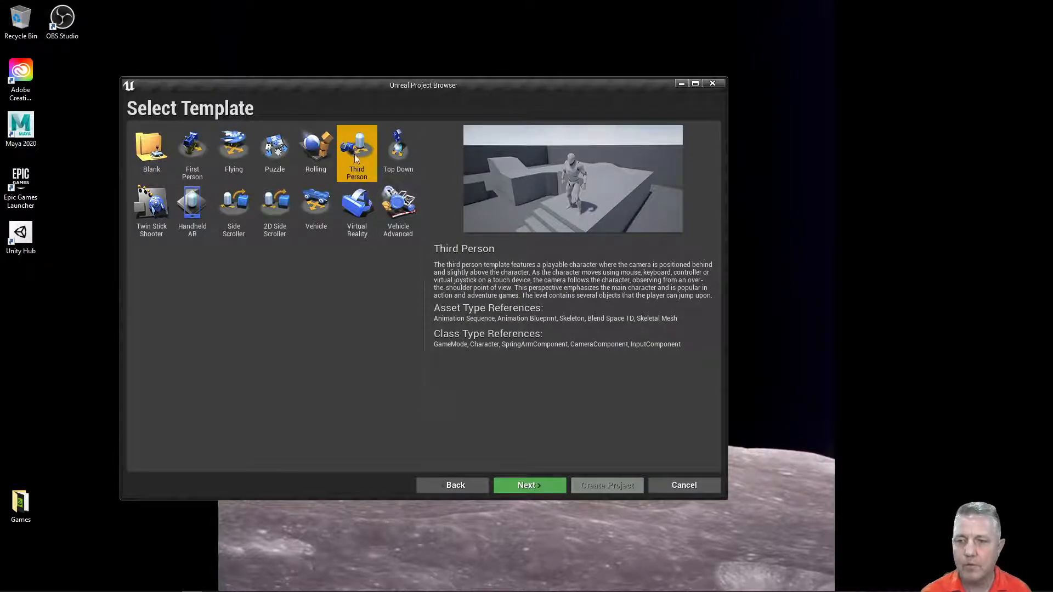
{"action": "left_click", "coordinate": [534, 485]}
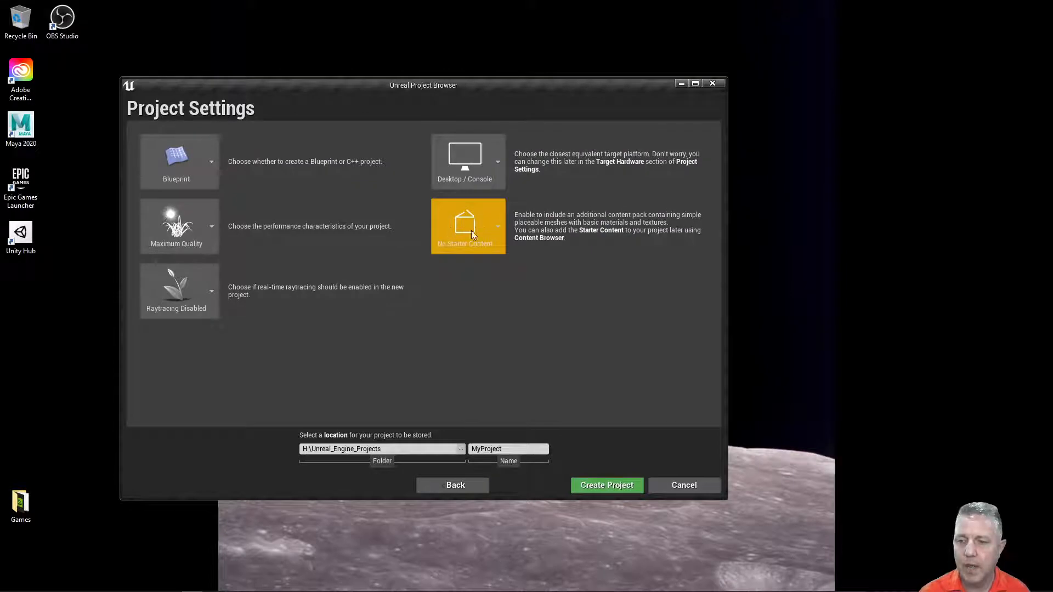
Set the new project to include starter content
{"action": "left_click", "coordinate": [484, 223]}
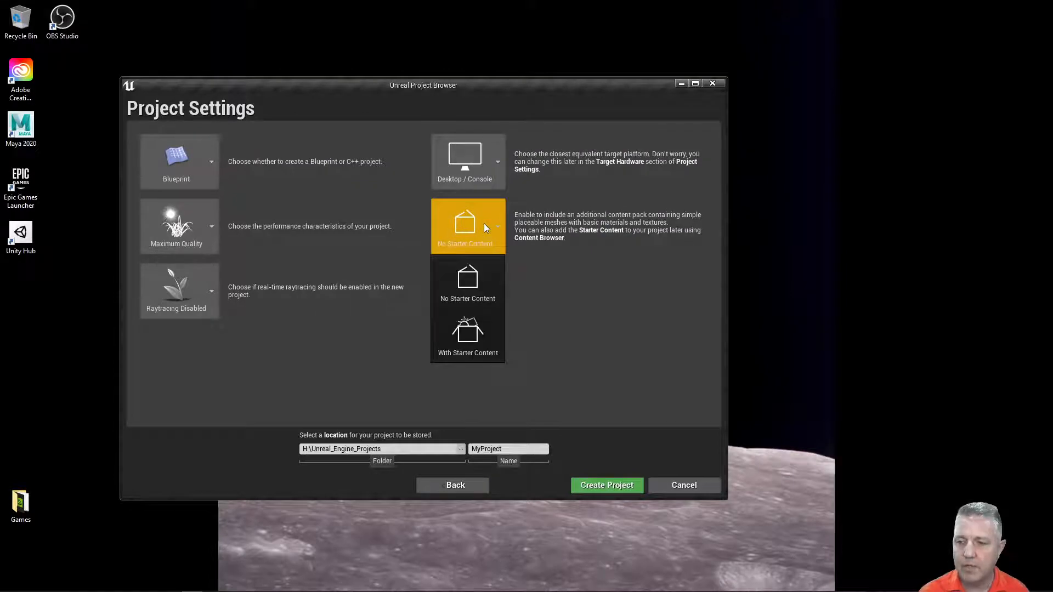
{"action": "left_click", "coordinate": [465, 340]}
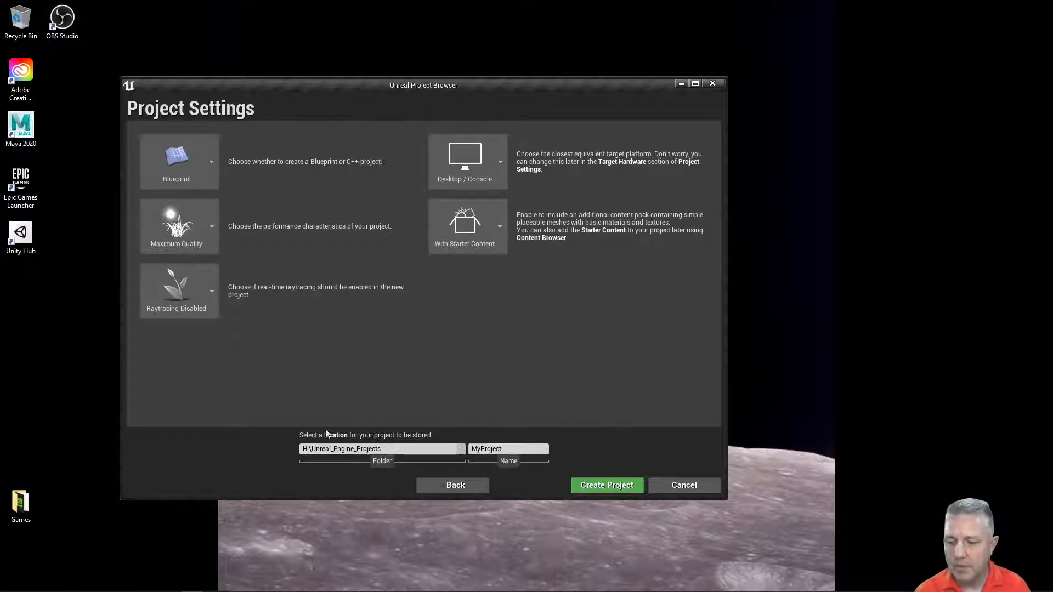
{"action": "left_click", "coordinate": [386, 448]}
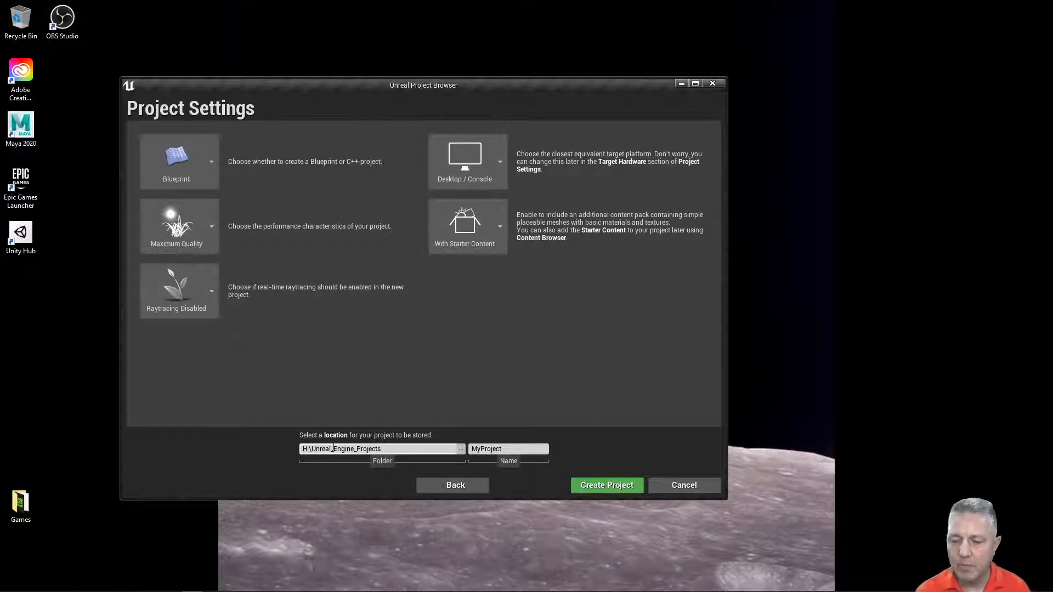
Clear the default project name
{"action": "left_click", "coordinate": [512, 449]}
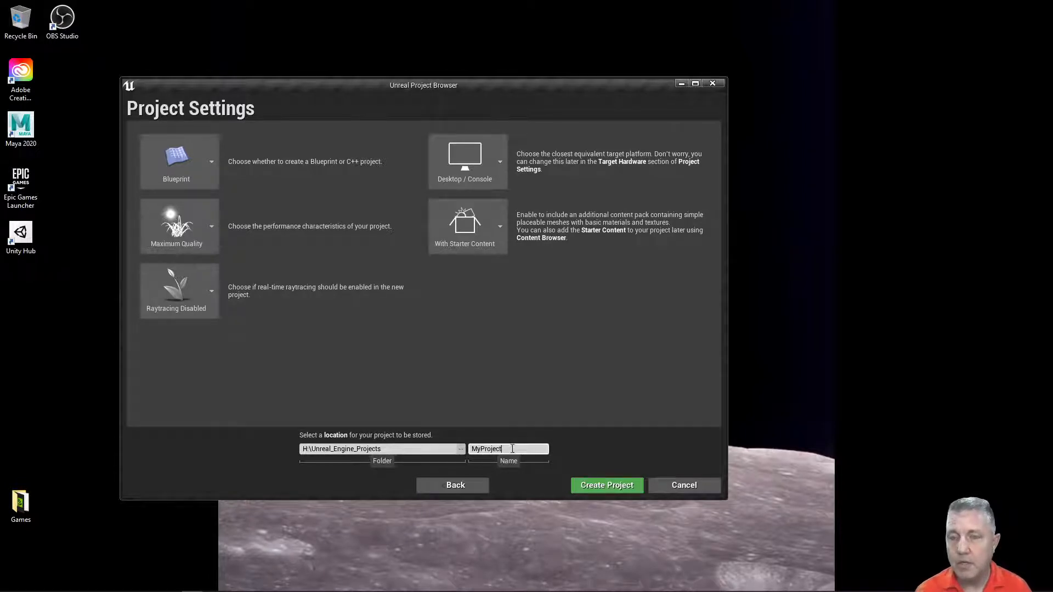
{"action": "key", "text": "BackSpace"}
{"action": "key", "text": "BackSpace"}
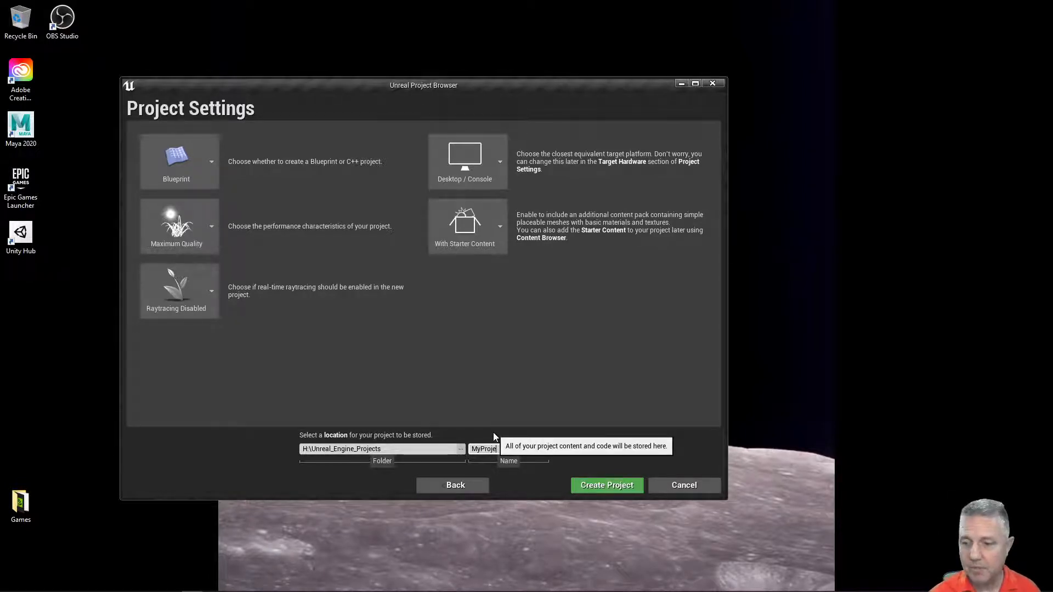
{"action": "key", "text": "BackSpace"}
{"action": "key", "text": "BackSpace"}
{"action": "key", "text": "BackSpace"}
{"action": "key", "text": "BackSpace"}
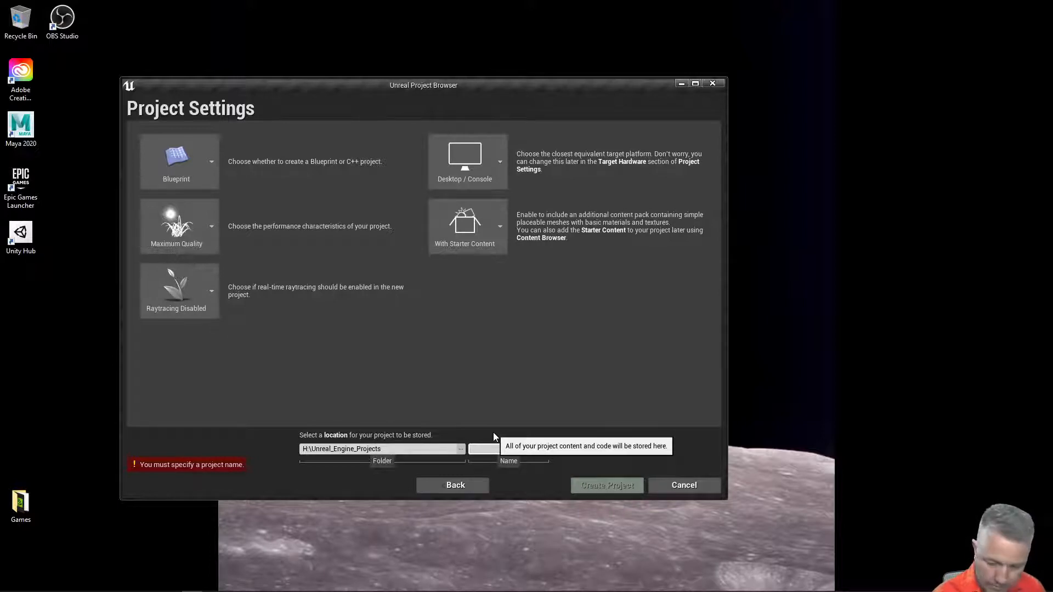
{"action": "type", "text": "House_"}
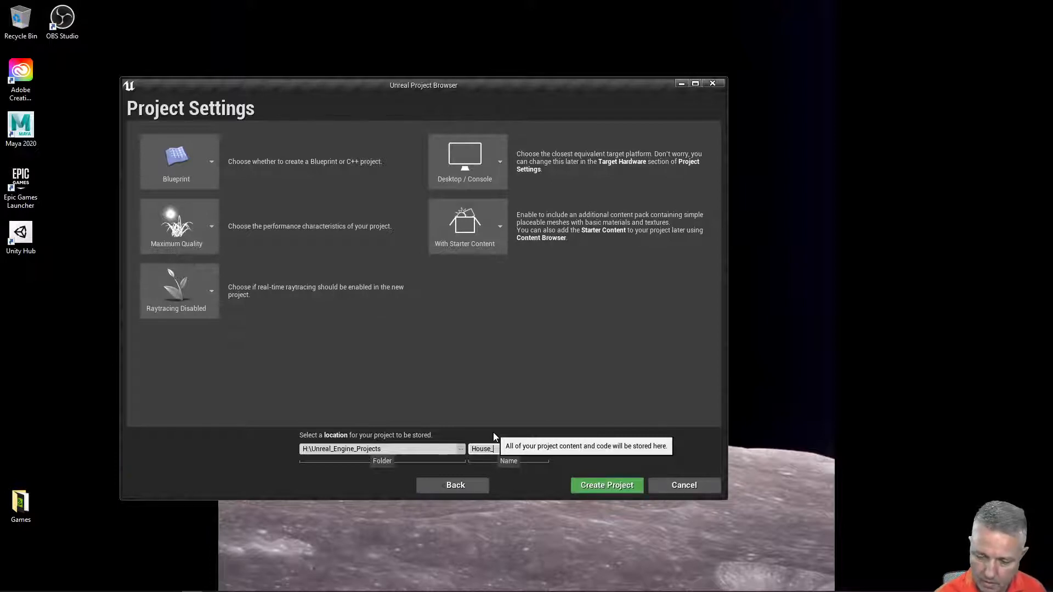
{"action": "key", "text": "BackSpace"}
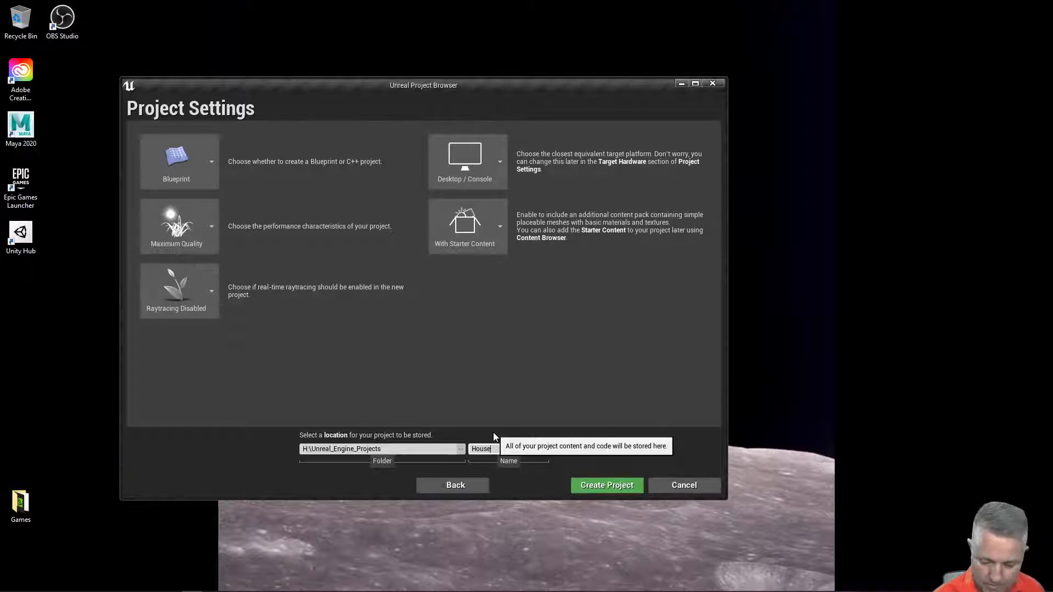
{"action": "key", "text": "BackSpace"}
{"action": "key", "text": "BackSpace"}
Enter 3DModel_Demo as the project name
{"action": "type", "text": "3DModel_"}
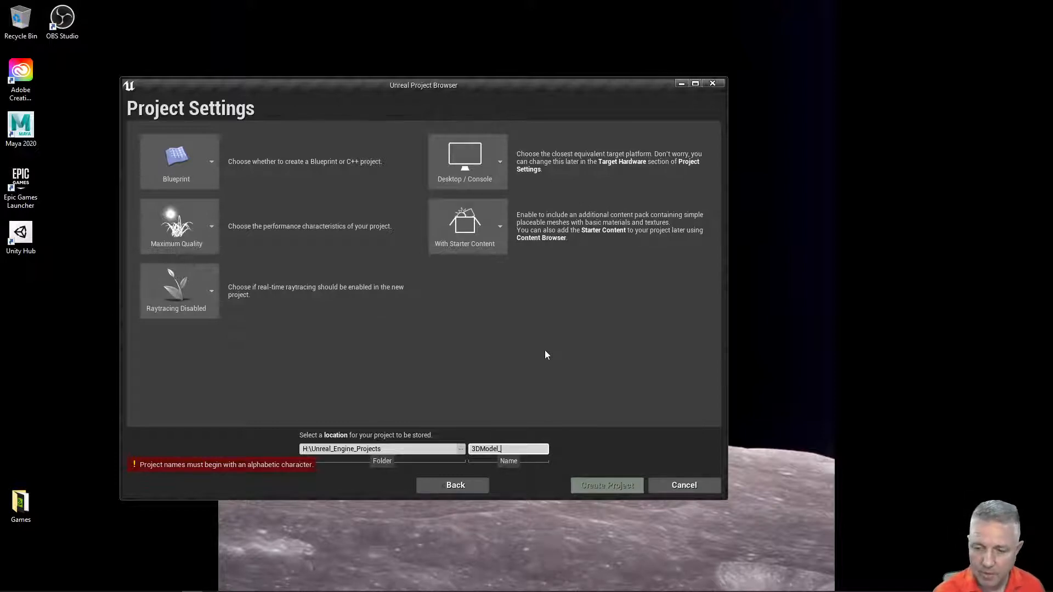
{"action": "type", "text": "Ho"}
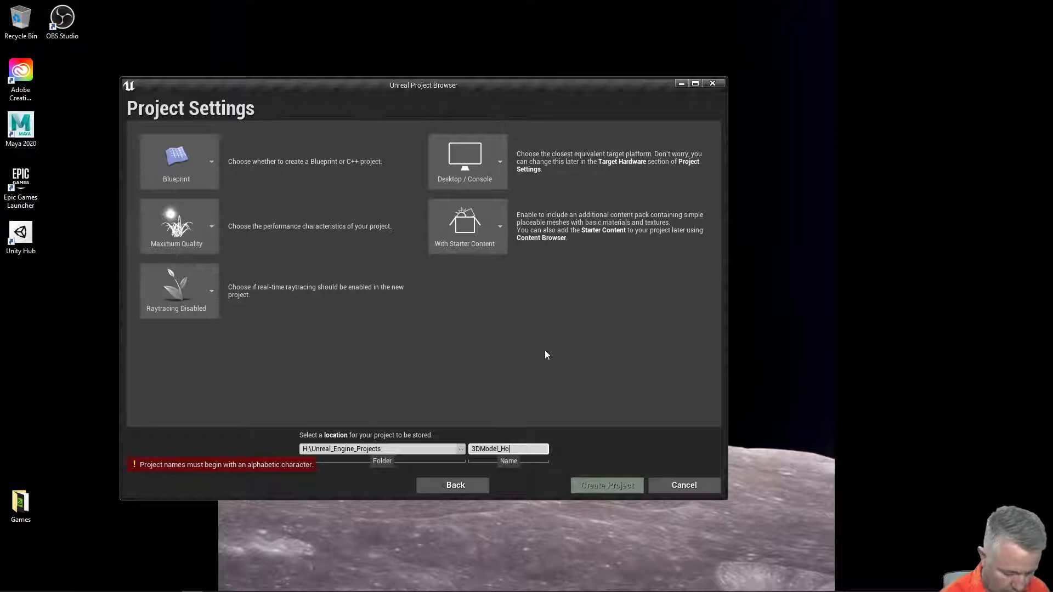
{"action": "key", "text": "BackSpace"}
{"action": "key", "text": "BackSpace"}
{"action": "type", "text": "Demo"}
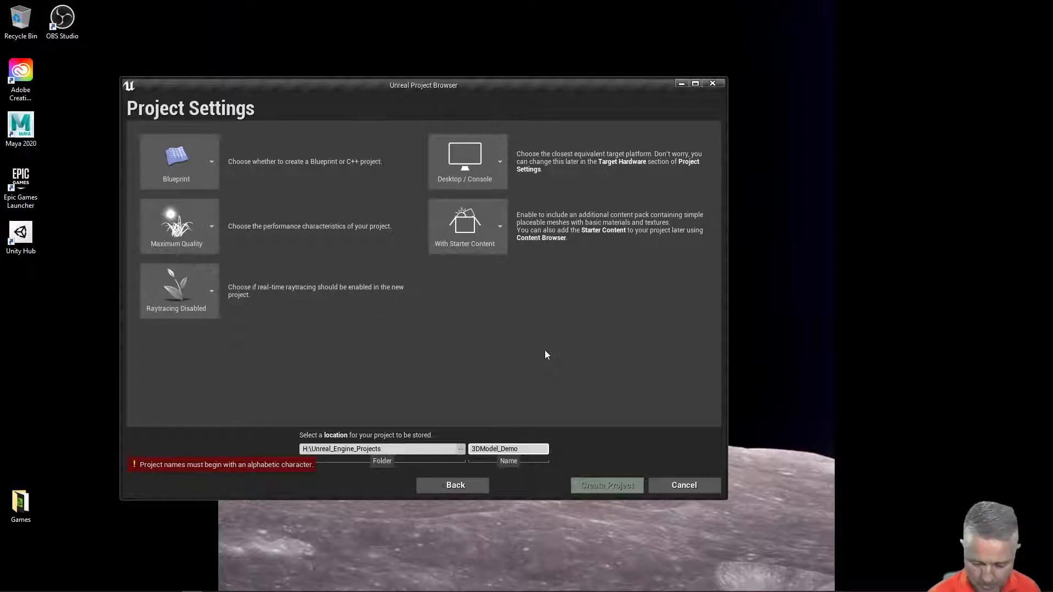
{"action": "key", "text": "Return"}
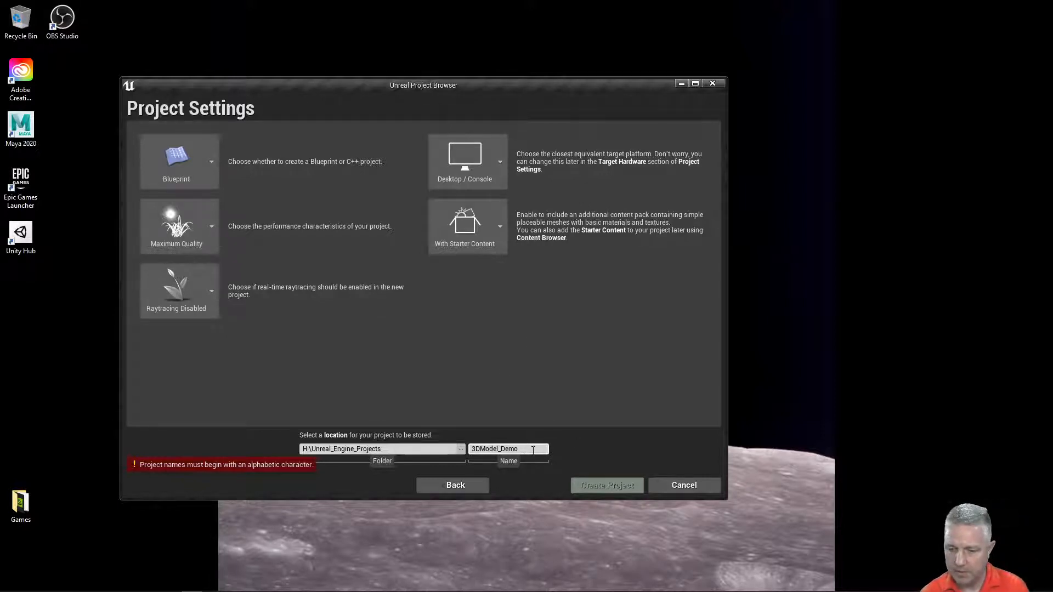
{"action": "left_click", "coordinate": [533, 449]}
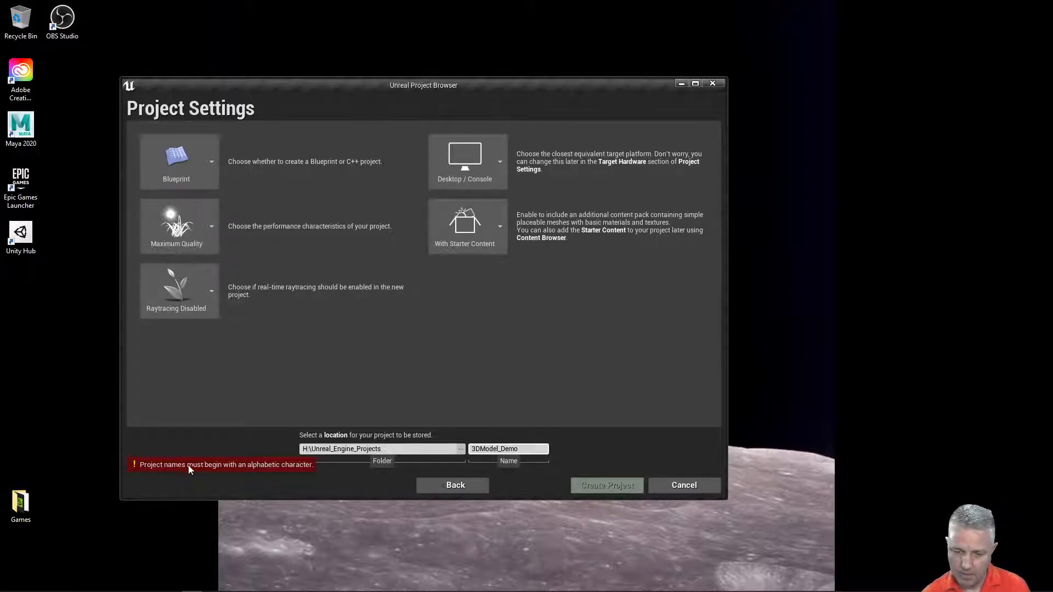
Shorten the project name to Model_Demo by removing the leading characters, and create the project
{"action": "left_click", "coordinate": [481, 448]}
{"action": "key", "text": "BackSpace"}
{"action": "key", "text": "BackSpace"}
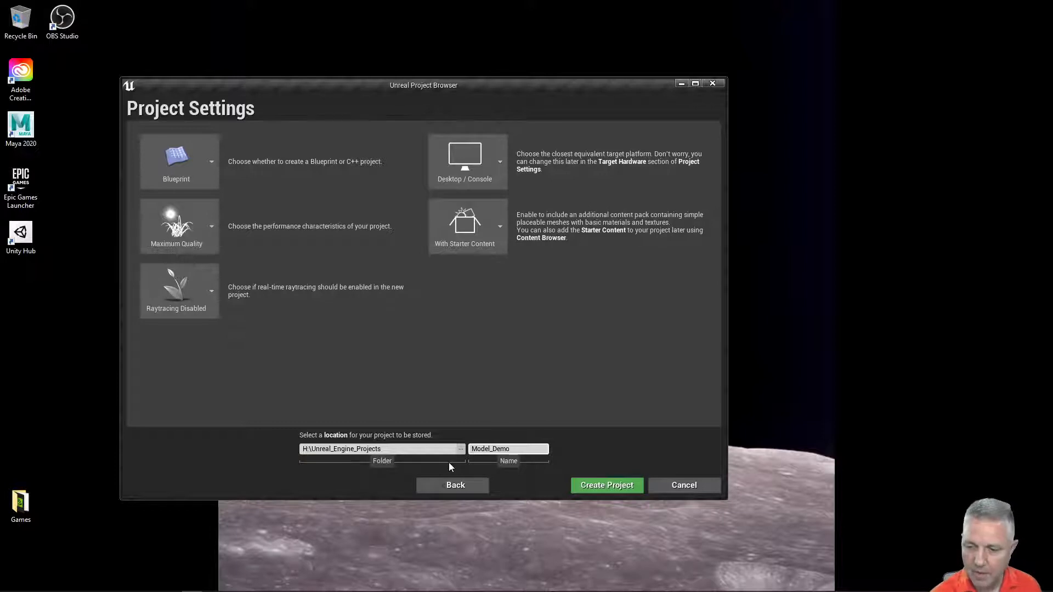
{"action": "left_click", "coordinate": [602, 485]}
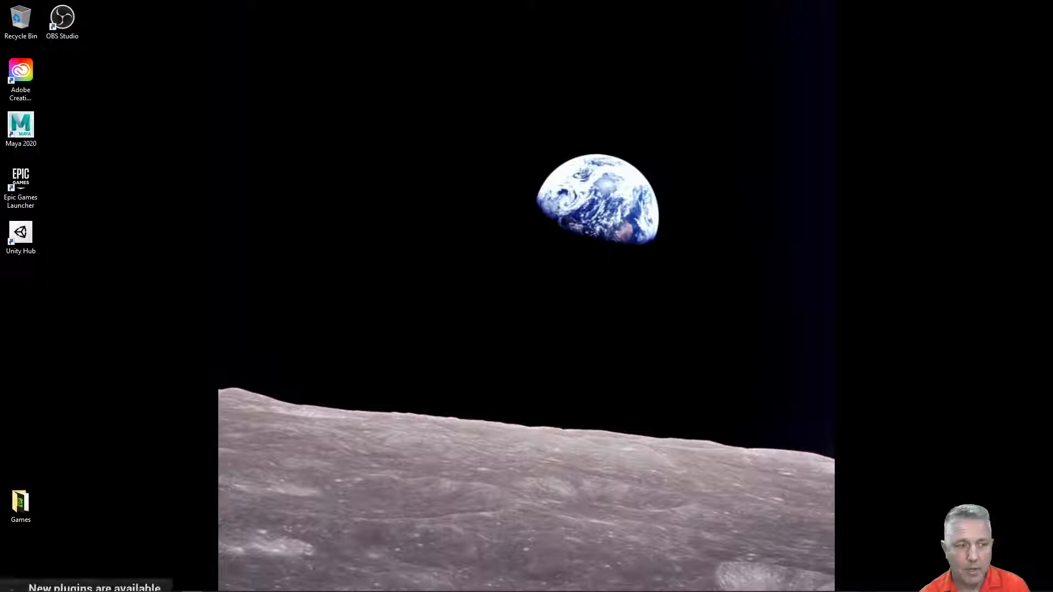
{"action": "left_click_drag", "start_coordinate": [0, 103], "coordinate": [413, 5]}
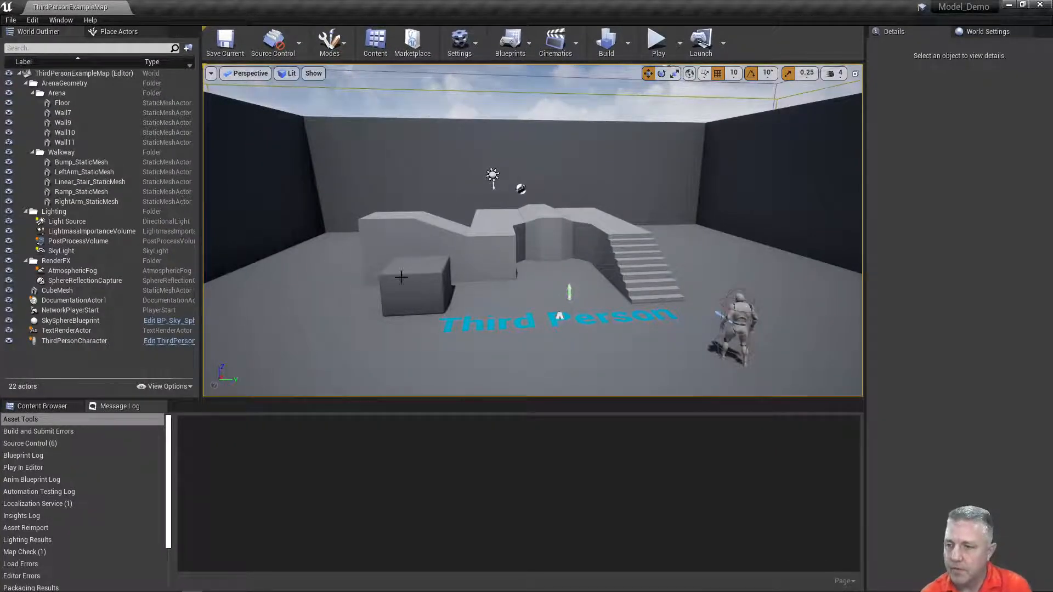
Fly around the third-person example level to examine the arena, the walkway with stairs and the character
{"action": "right_click_drag", "start_coordinate": [355, 221], "coordinate": [354, 220]}
{"action": "right_click_drag", "start_coordinate": [705, 247], "coordinate": [584, 313]}
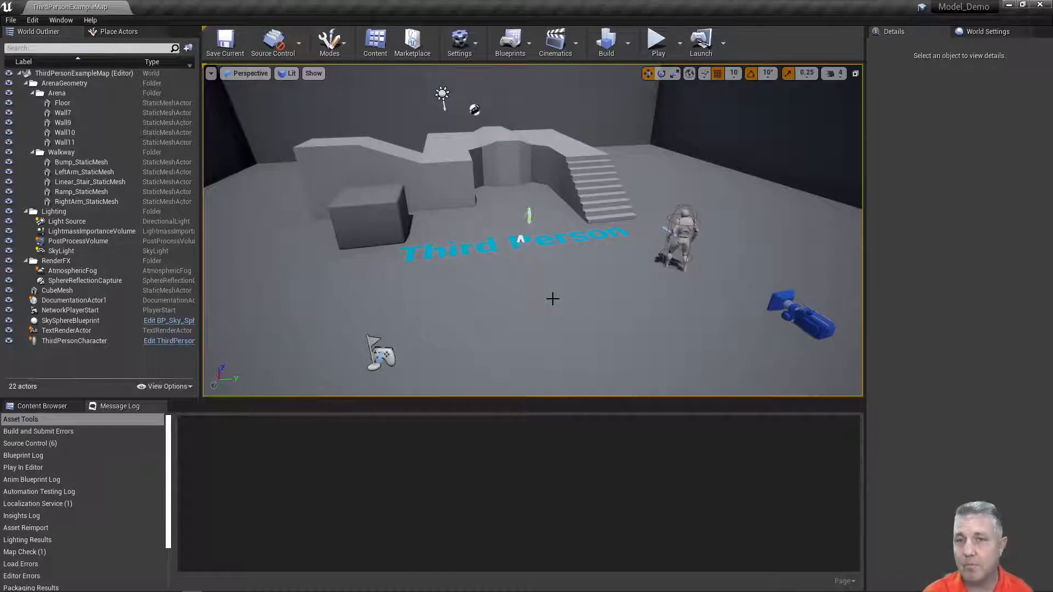
{"action": "right_click_drag", "start_coordinate": [544, 280], "coordinate": [530, 276]}
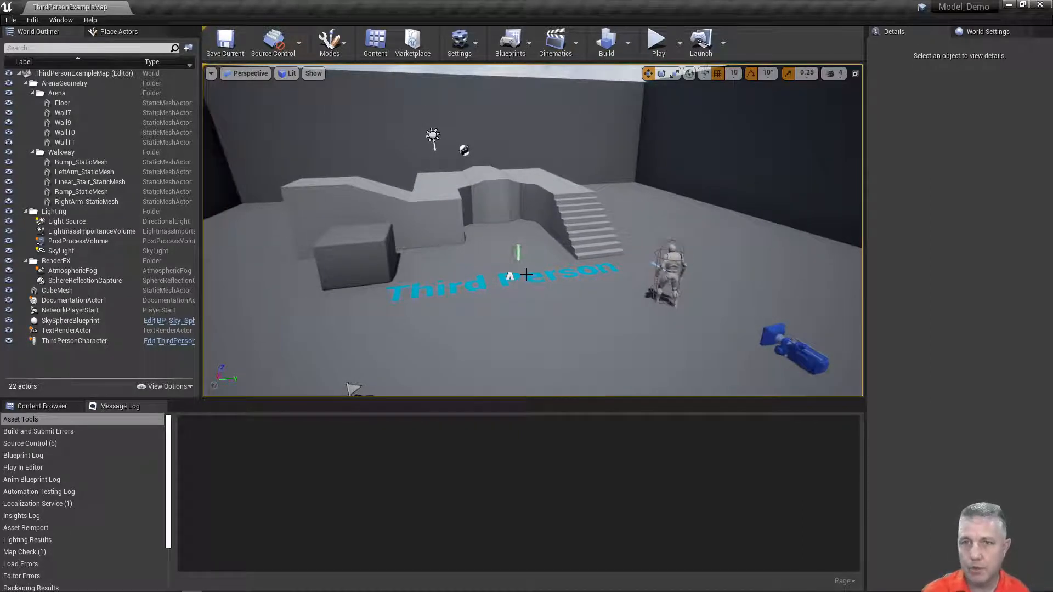
{"action": "right_click_drag", "start_coordinate": [525, 274], "coordinate": [501, 282]}
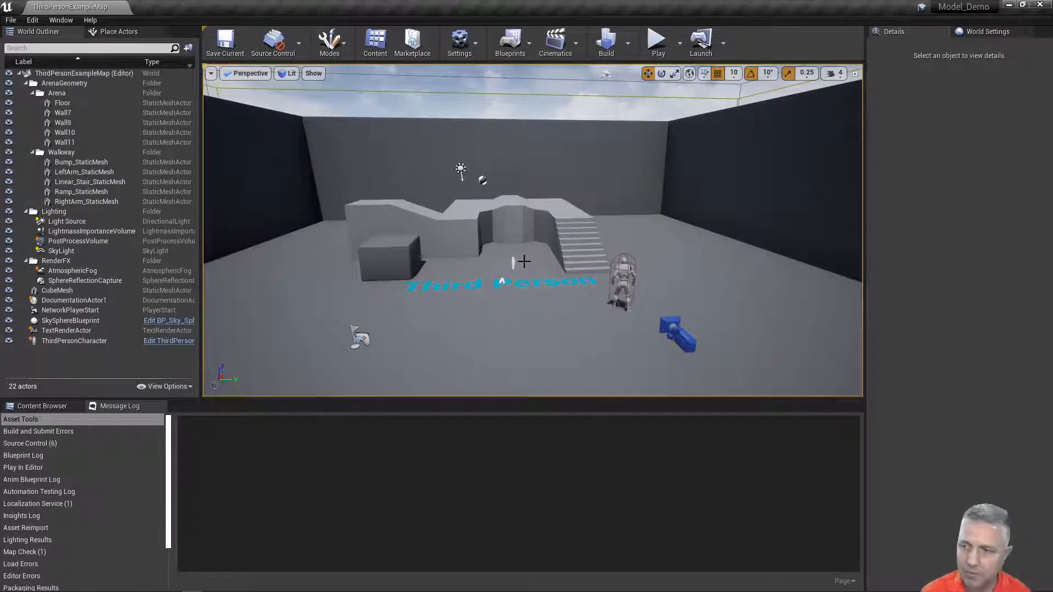
{"action": "right_click_drag", "start_coordinate": [499, 222], "coordinate": [541, 187]}
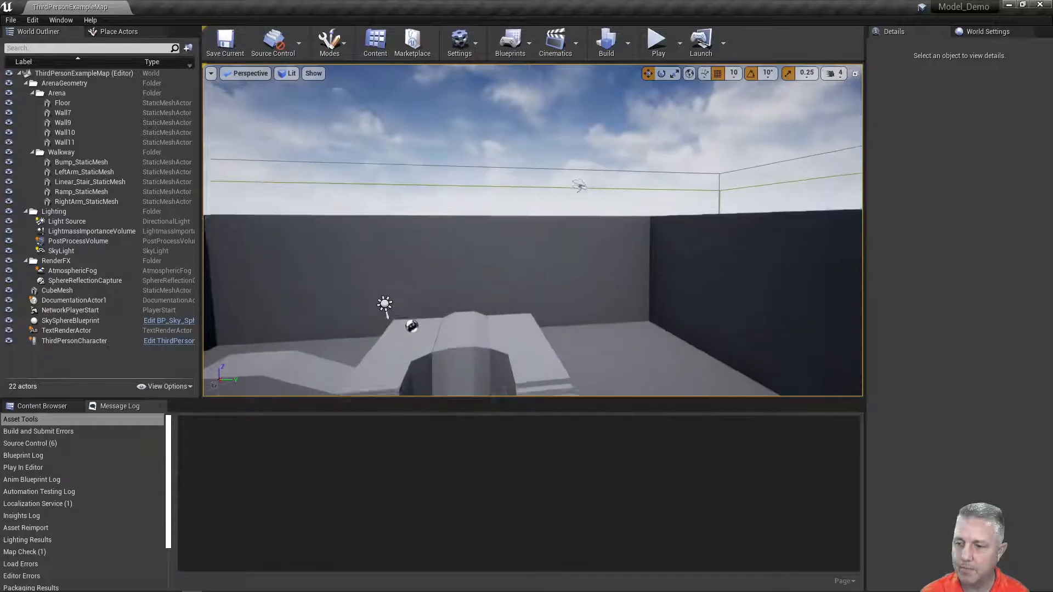
{"action": "key", "text": "q"}
{"action": "key", "text": "e"}
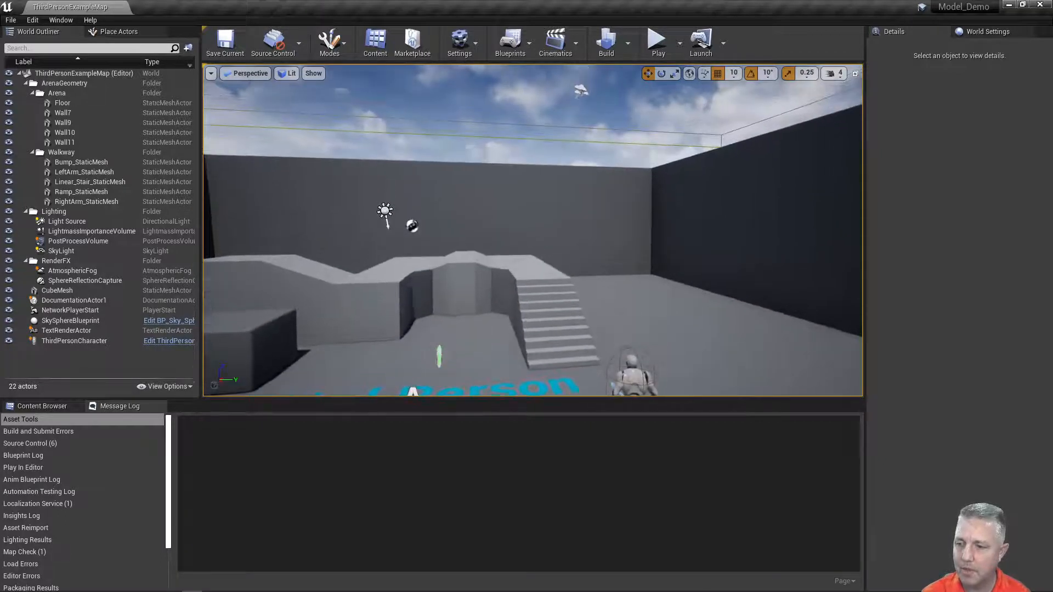
{"action": "key", "text": "e"}
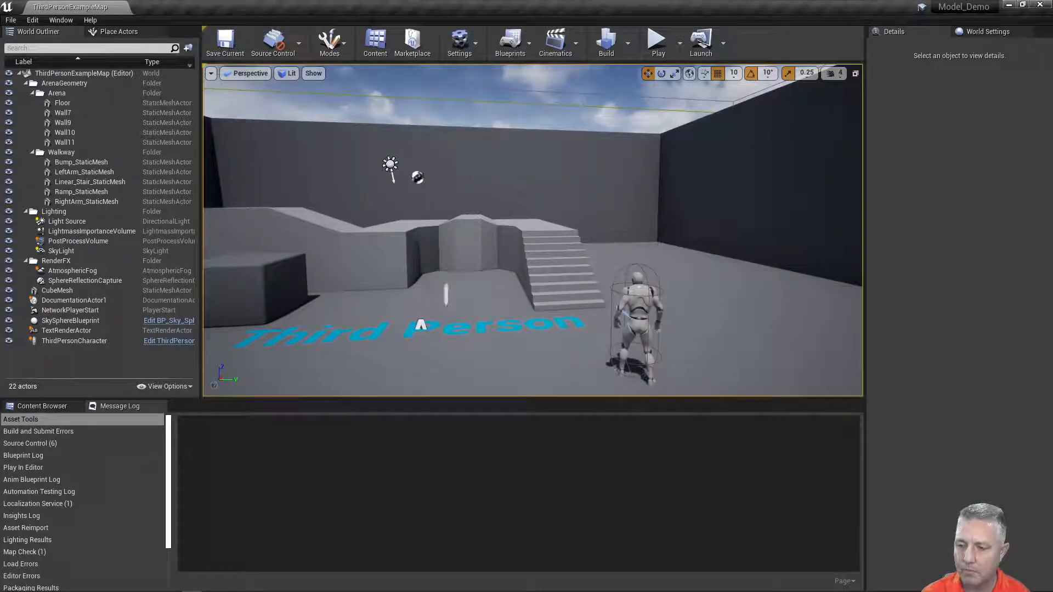
{"action": "right_click_drag", "start_coordinate": [500, 215], "coordinate": [483, 197]}
{"action": "key", "text": "w"}
{"action": "key", "text": "w"}
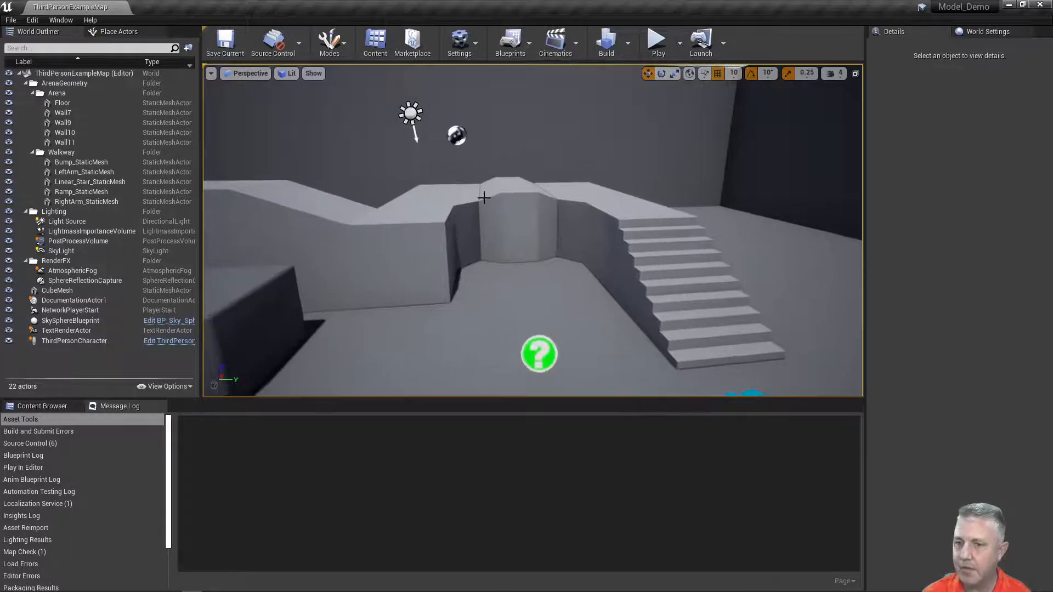
Select the staircase mesh in the walkway and move it vertically off the floor to a Z location of 225
{"action": "left_click", "coordinate": [661, 77]}
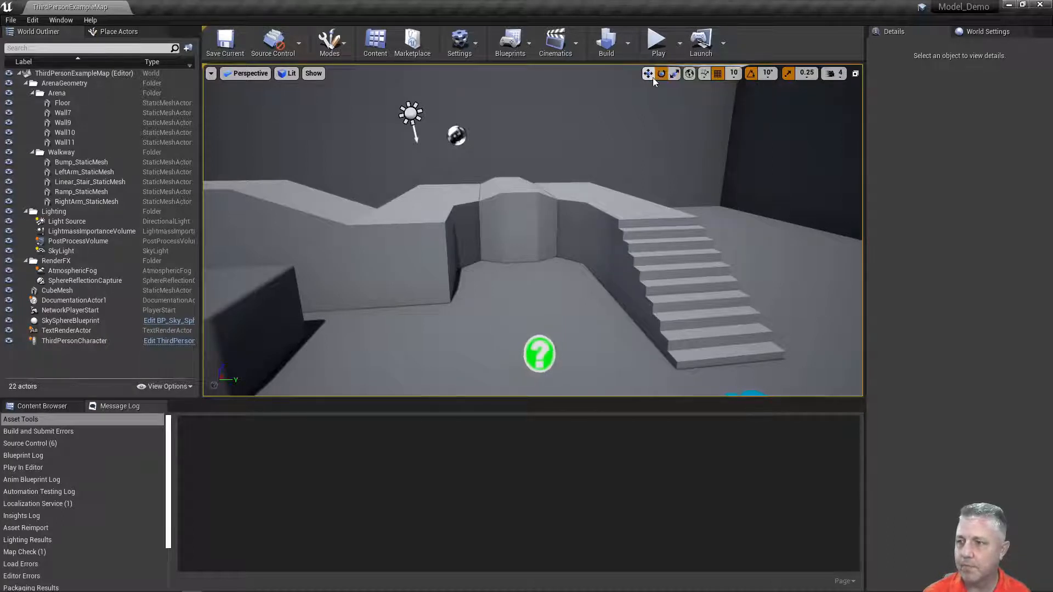
{"action": "left_click", "coordinate": [646, 78]}
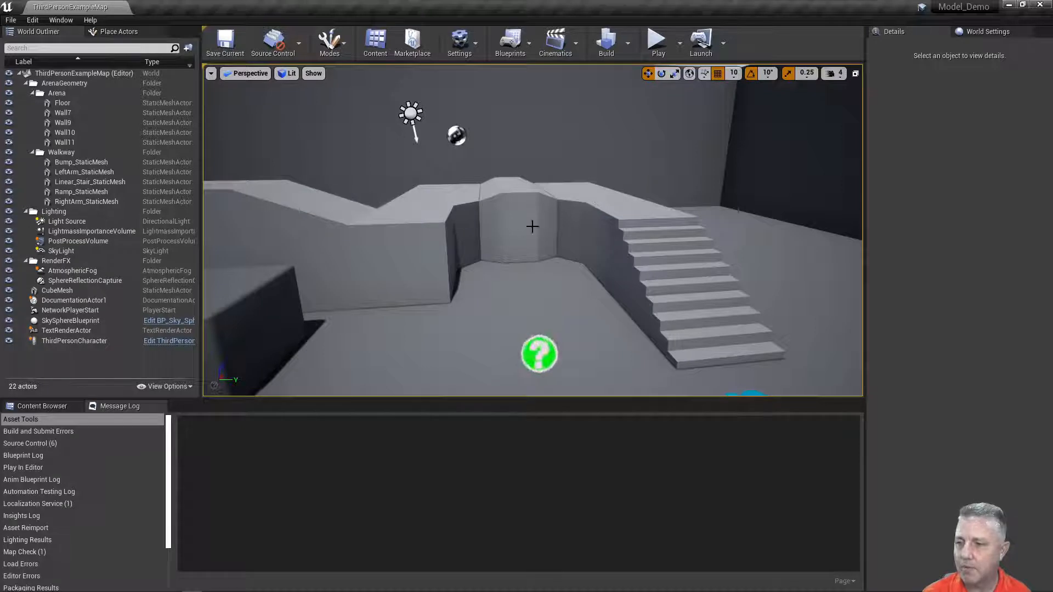
{"action": "left_click", "coordinate": [606, 204]}
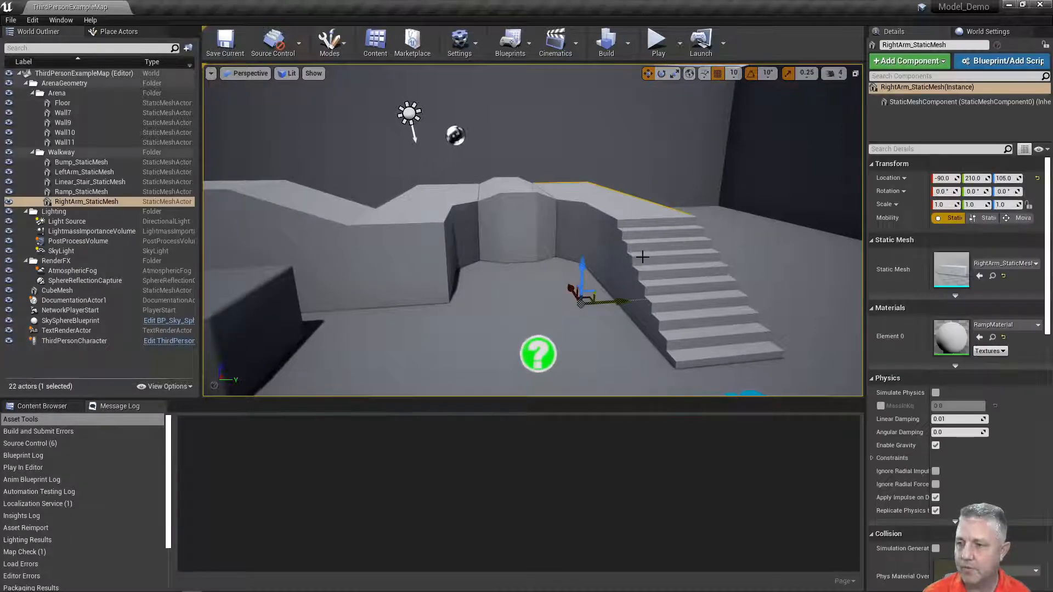
{"action": "left_click", "coordinate": [663, 292]}
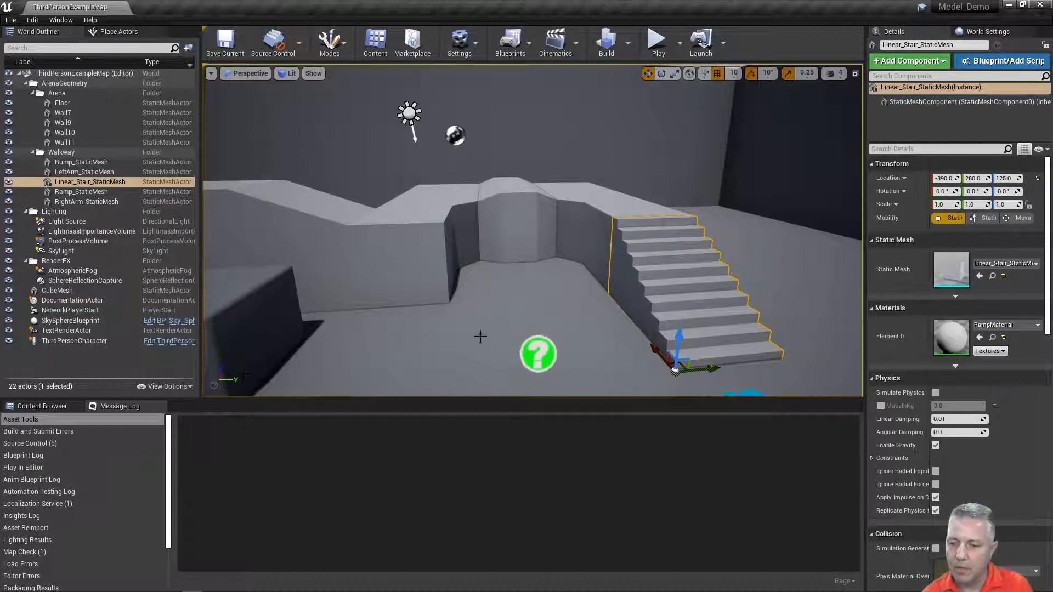
{"action": "left_click_drag", "start_coordinate": [679, 339], "coordinate": [680, 273]}
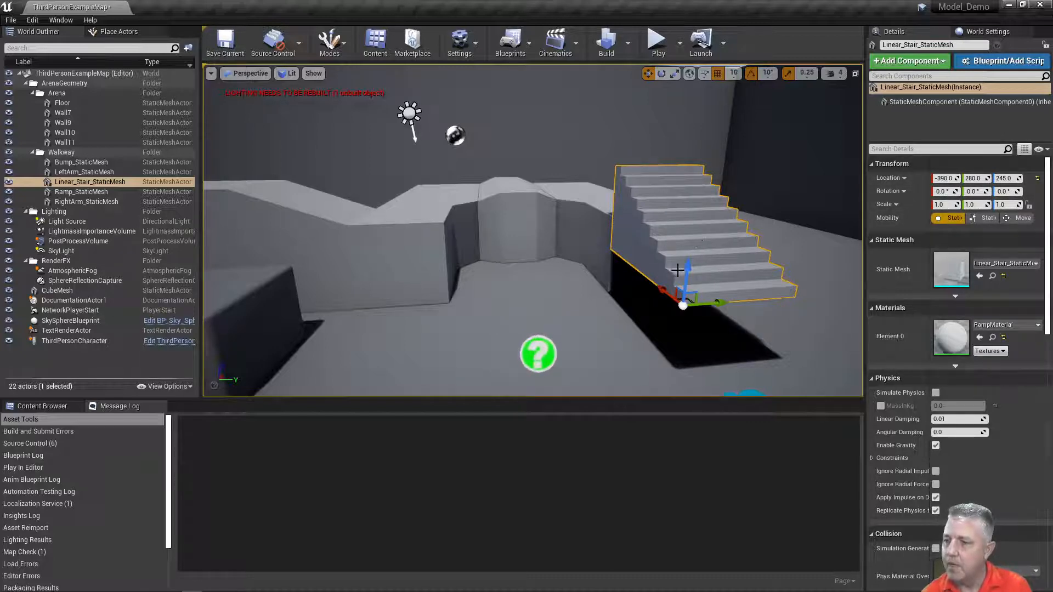
{"action": "left_click_drag", "start_coordinate": [688, 270], "coordinate": [717, 313]}
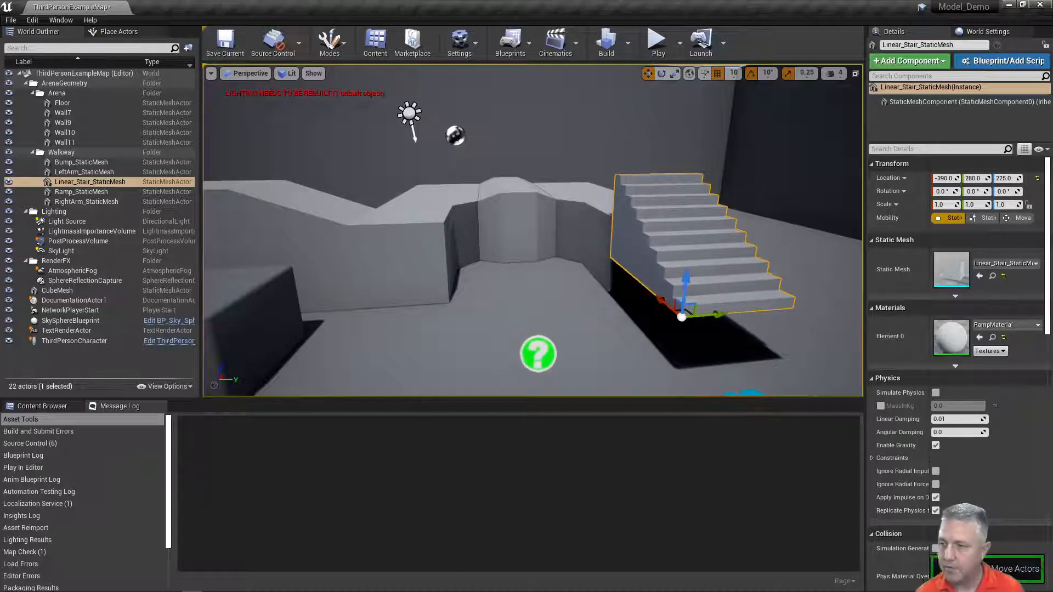
Raise the staircase to a Z location of 245, and snap it straight down onto the floor
{"action": "left_click_drag", "start_coordinate": [685, 282], "coordinate": [686, 273]}
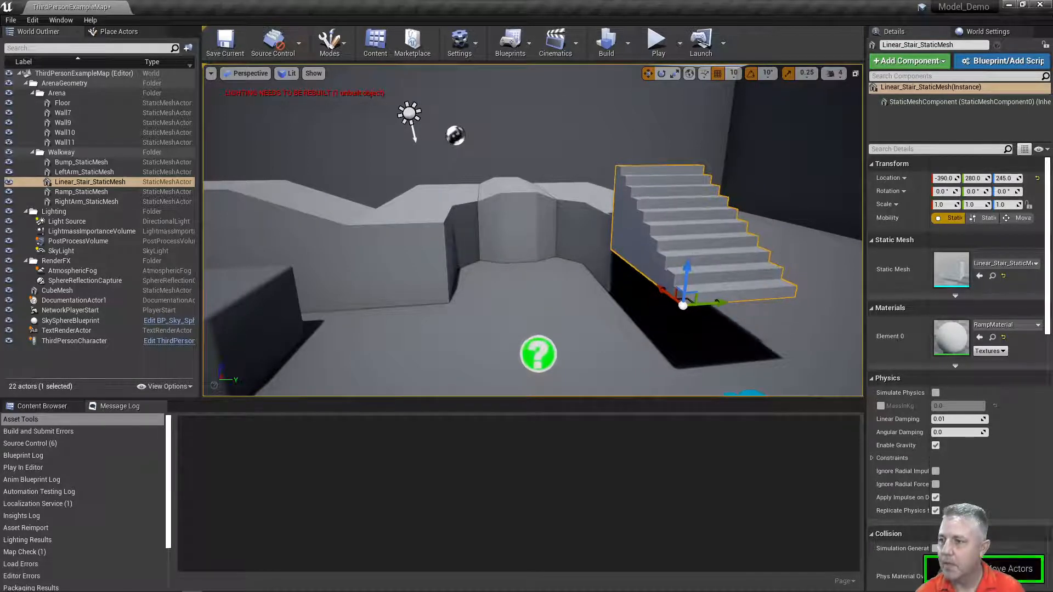
{"action": "key", "text": "End"}
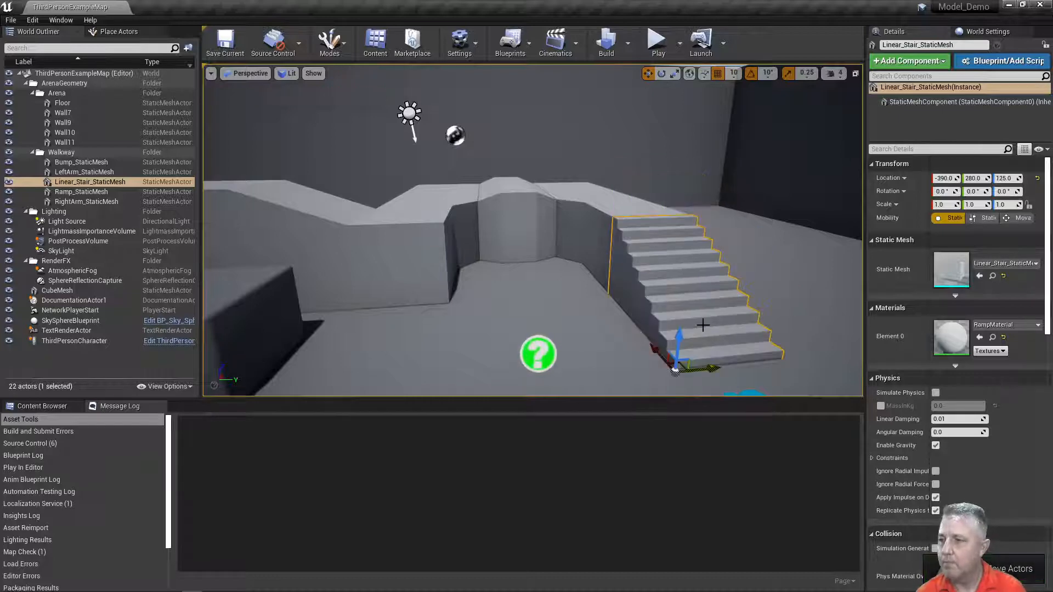
Review the available snap increments for position, rotation and scale in the viewport
{"action": "left_click", "coordinate": [733, 75]}
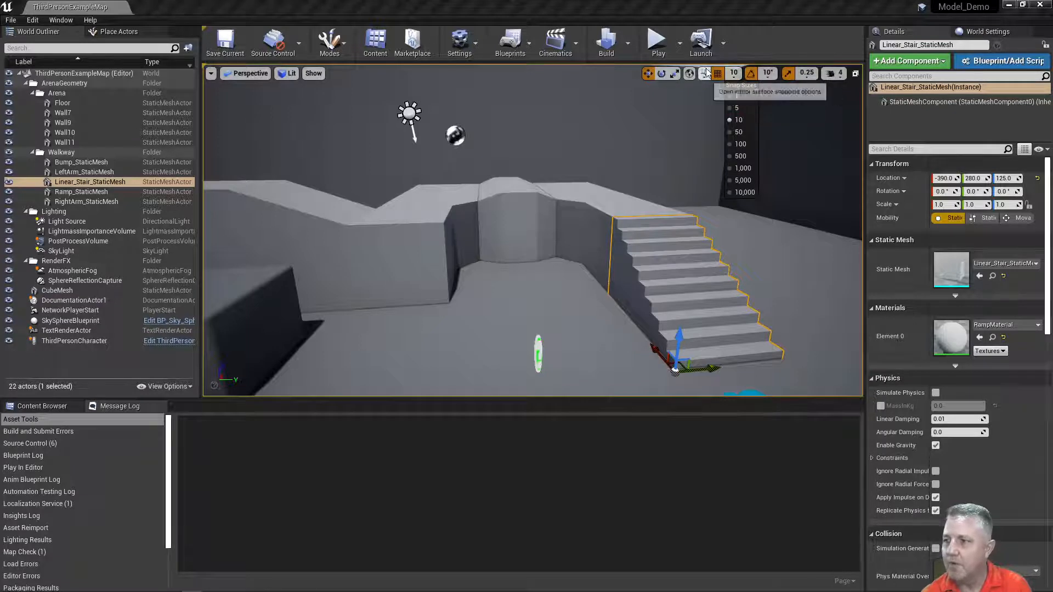
{"action": "left_click", "coordinate": [717, 87]}
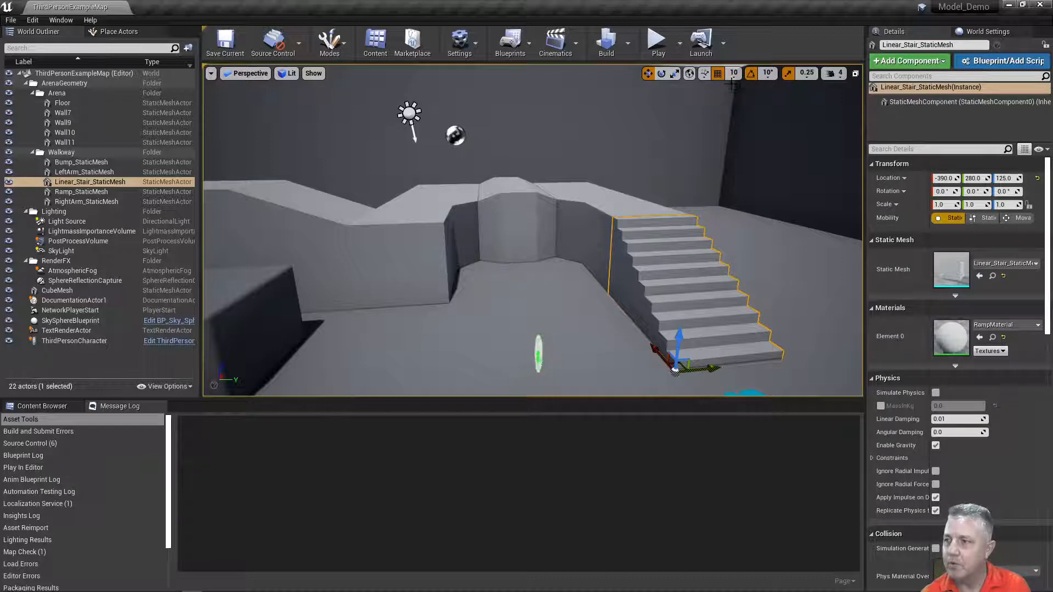
{"action": "left_click", "coordinate": [768, 73]}
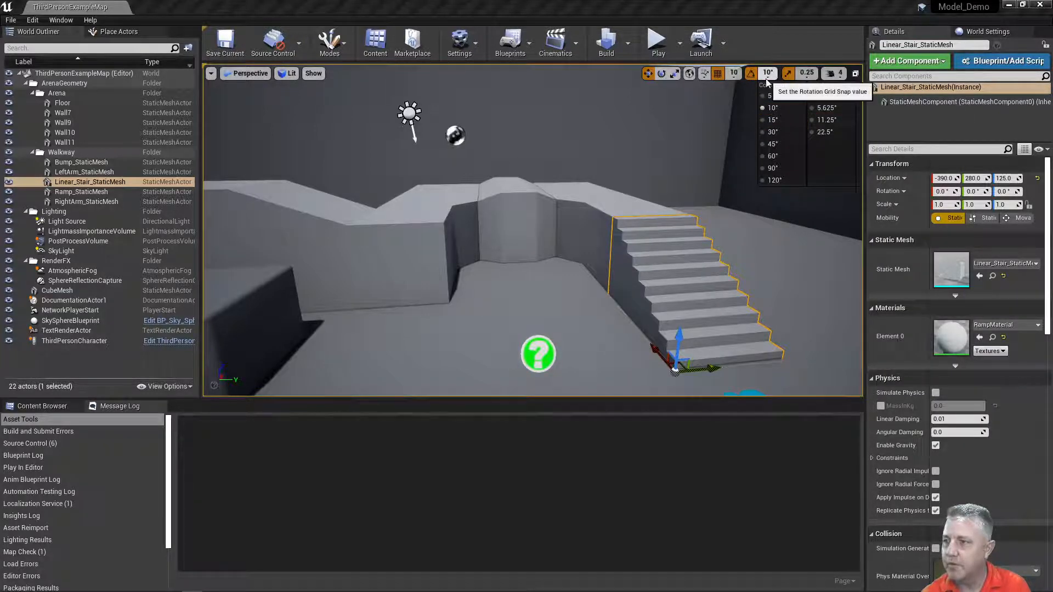
{"action": "mouse_move", "coordinate": [788, 77]}
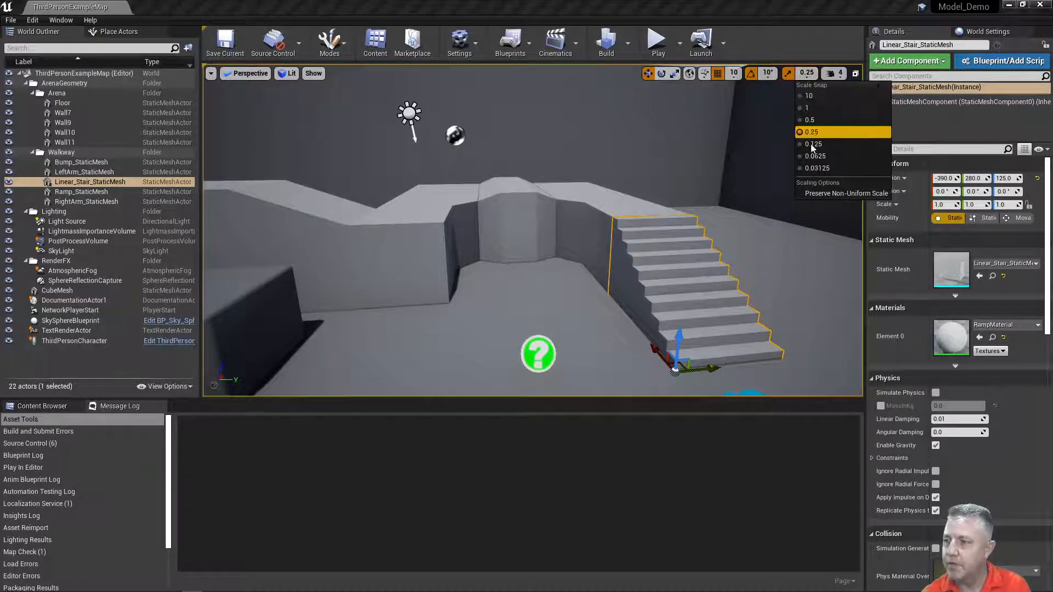
{"action": "left_click", "coordinate": [820, 211]}
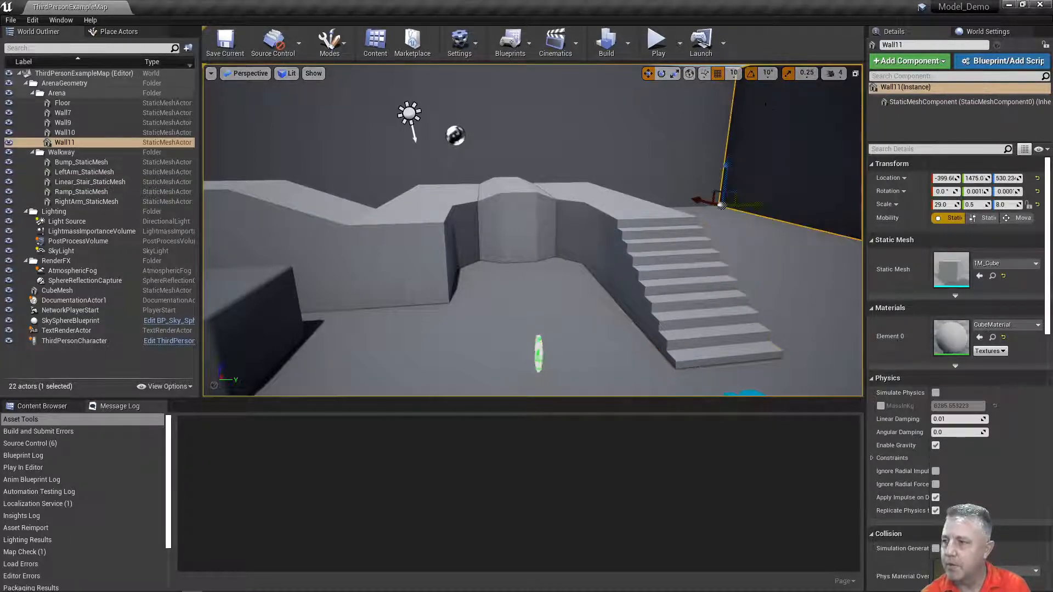
Check the camera speed setting, and fly and look around the arena walls and sky at that speed
{"action": "left_click", "coordinate": [839, 78]}
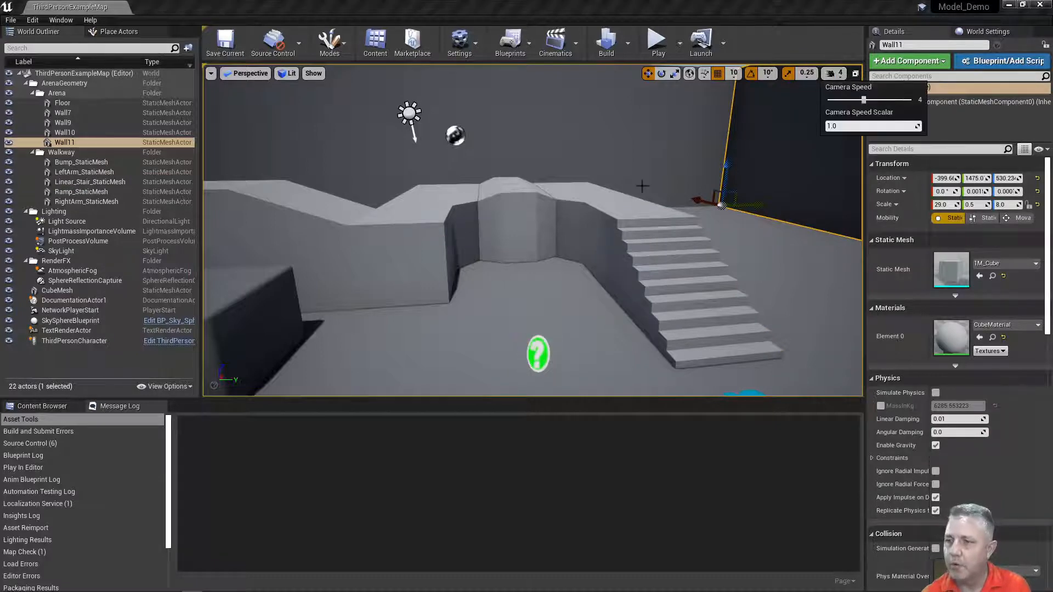
{"action": "right_click_drag", "start_coordinate": [637, 181], "coordinate": [586, 69]}
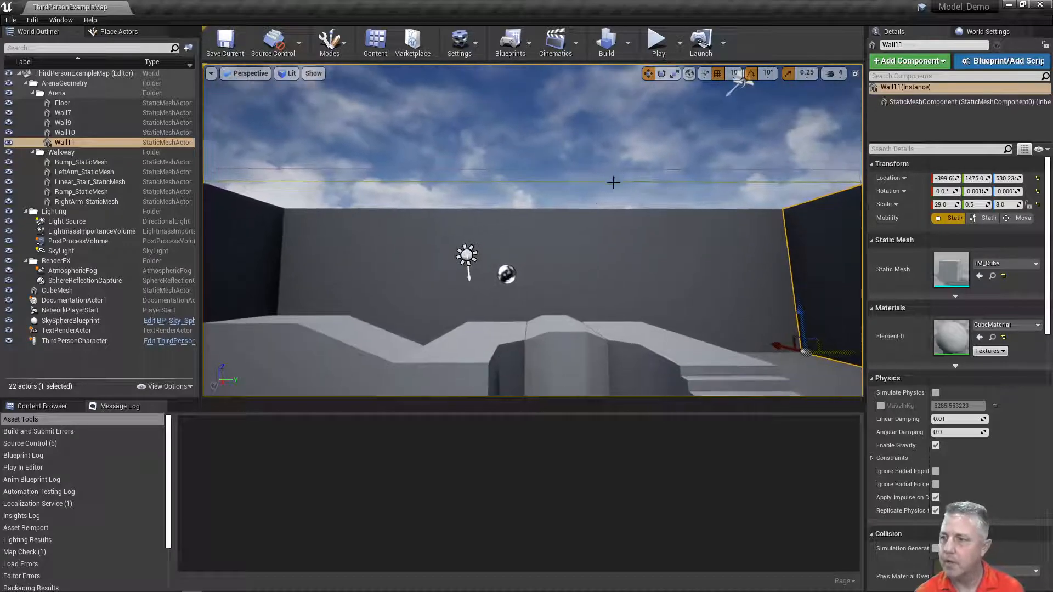
{"action": "left_click_drag", "start_coordinate": [601, 186], "coordinate": [601, 186]}
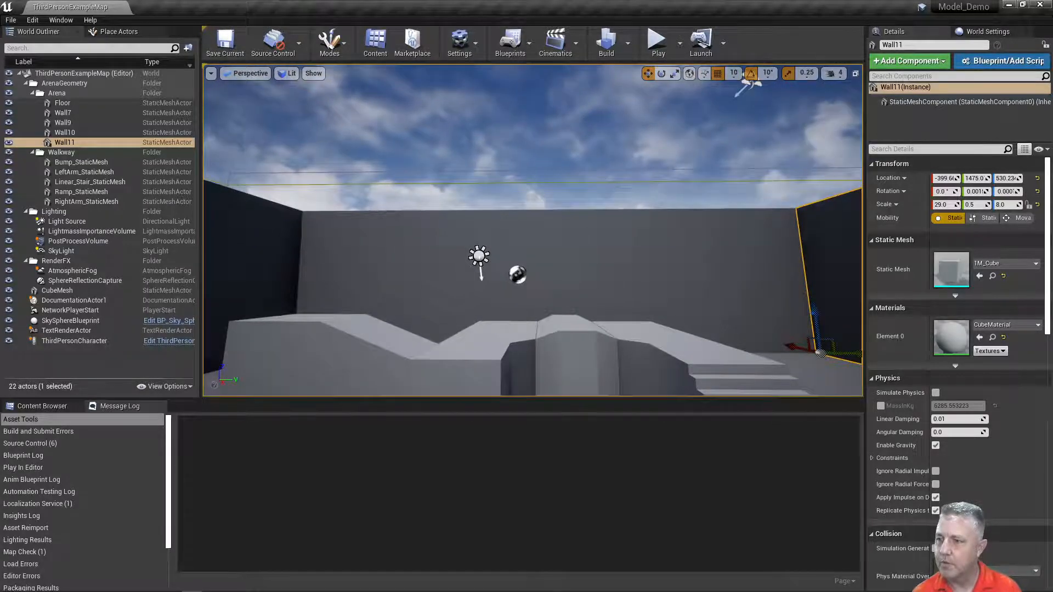
{"action": "right_click_drag", "start_coordinate": [601, 185], "coordinate": [629, 76]}
{"action": "left_click", "coordinate": [582, 165]}
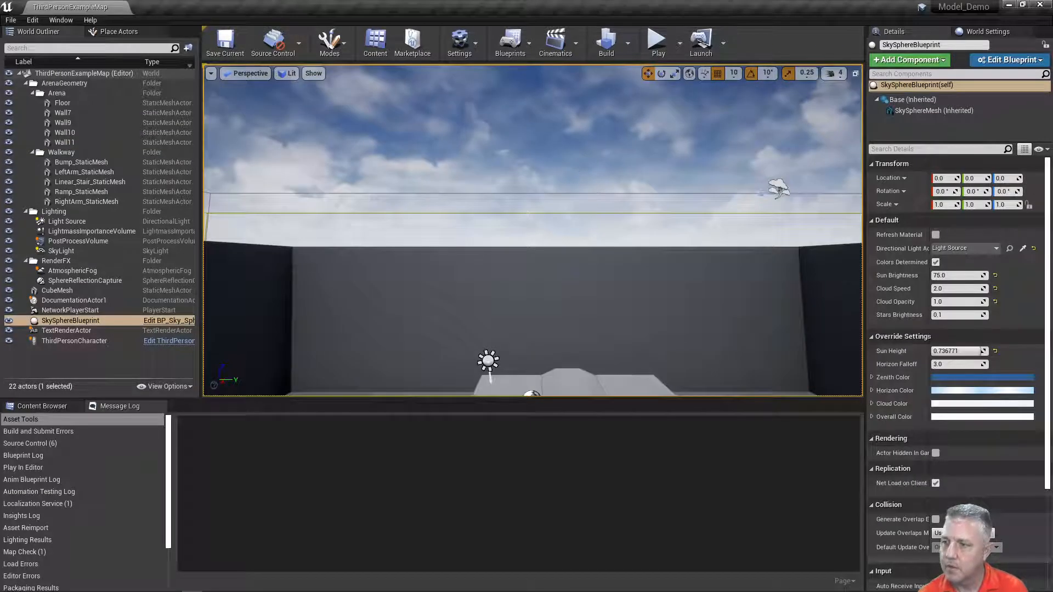
{"action": "right_click_drag", "start_coordinate": [582, 165], "coordinate": [582, 136]}
{"action": "key", "text": "w"}
{"action": "key", "text": "w"}
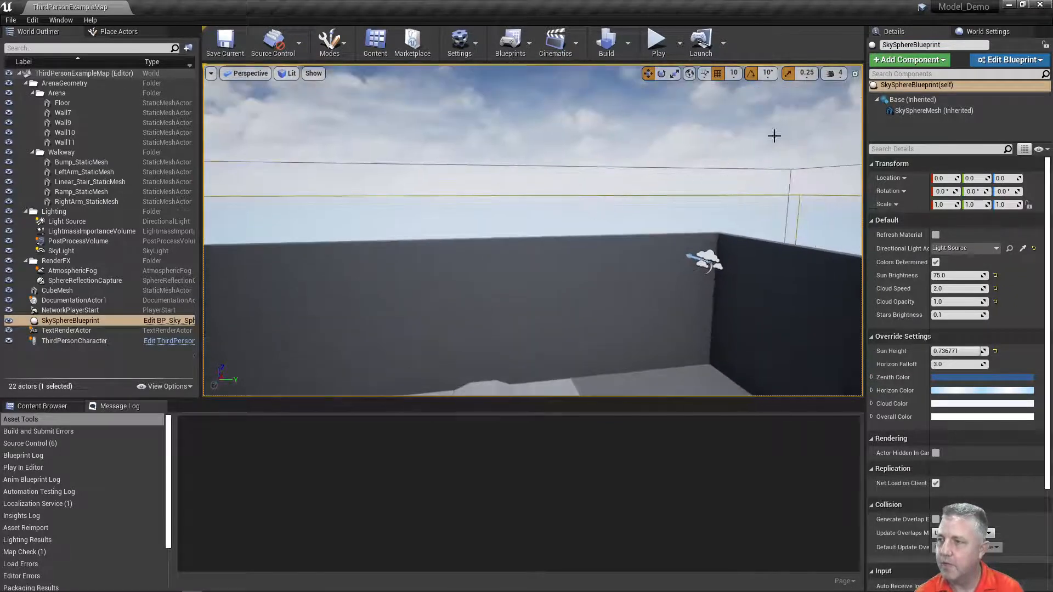
Set the camera speed to 1 and fly through the arena to try out the slow movement
{"action": "left_click", "coordinate": [842, 76]}
{"action": "left_click", "coordinate": [829, 100]}
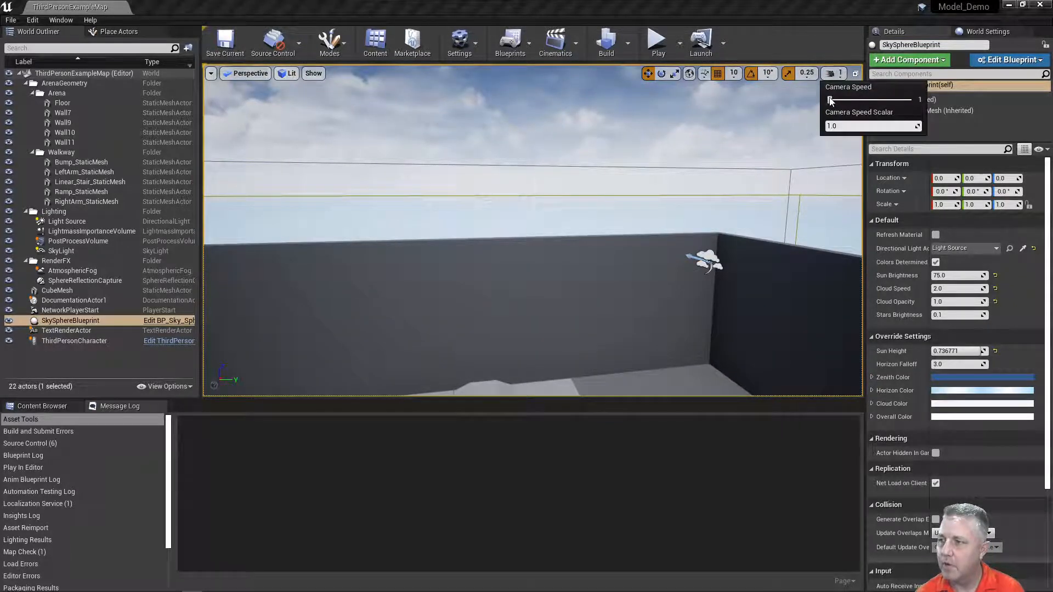
{"action": "right_click_drag", "start_coordinate": [705, 194], "coordinate": [651, 214]}
{"action": "key", "text": "s"}
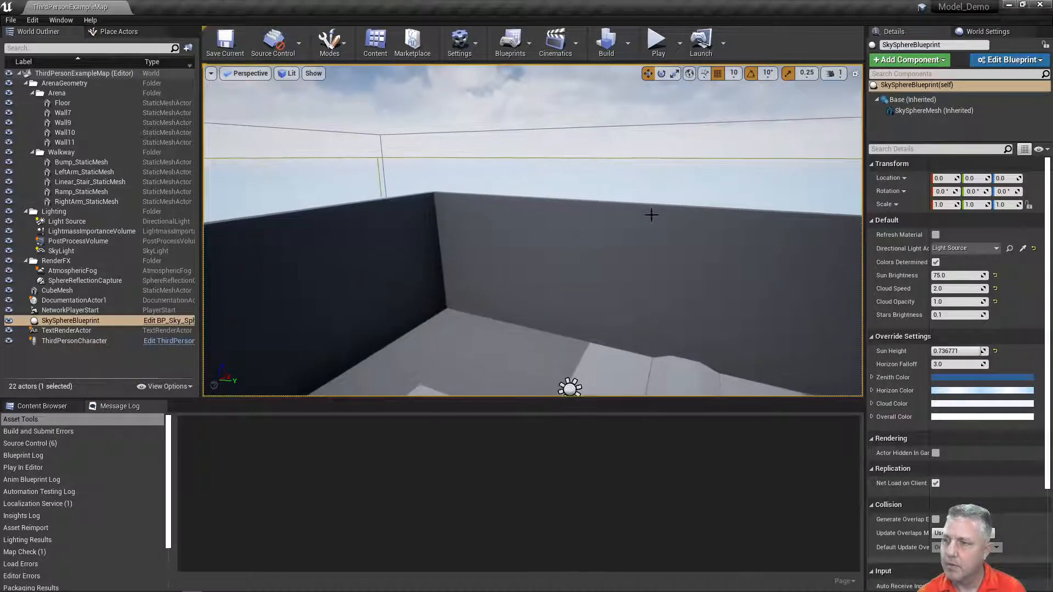
Set the camera speed to 8 and fly through the arena up close to the walkway
{"action": "left_click", "coordinate": [841, 77]}
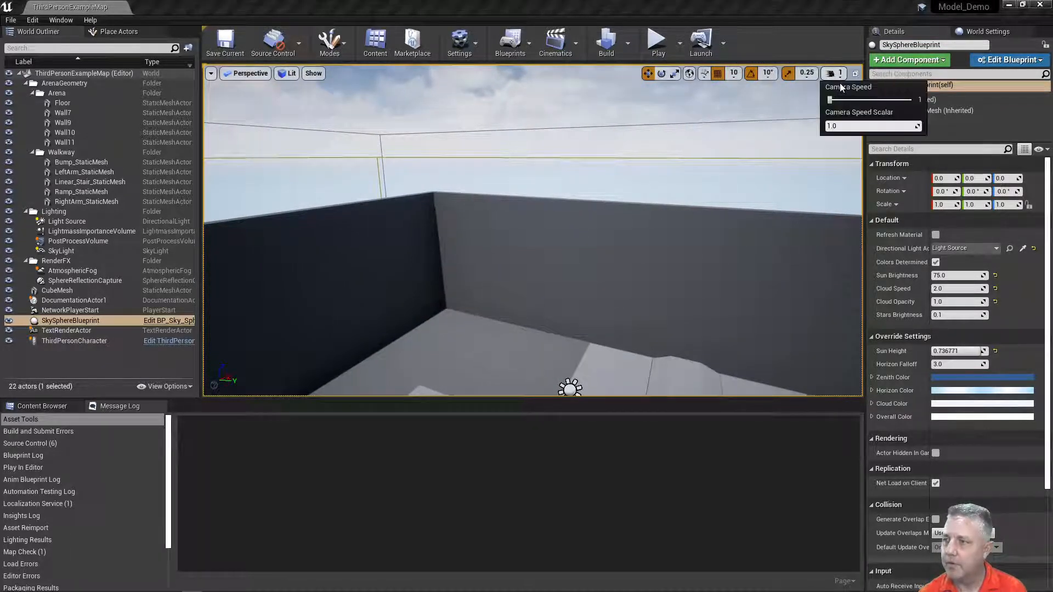
{"action": "left_click", "coordinate": [910, 100]}
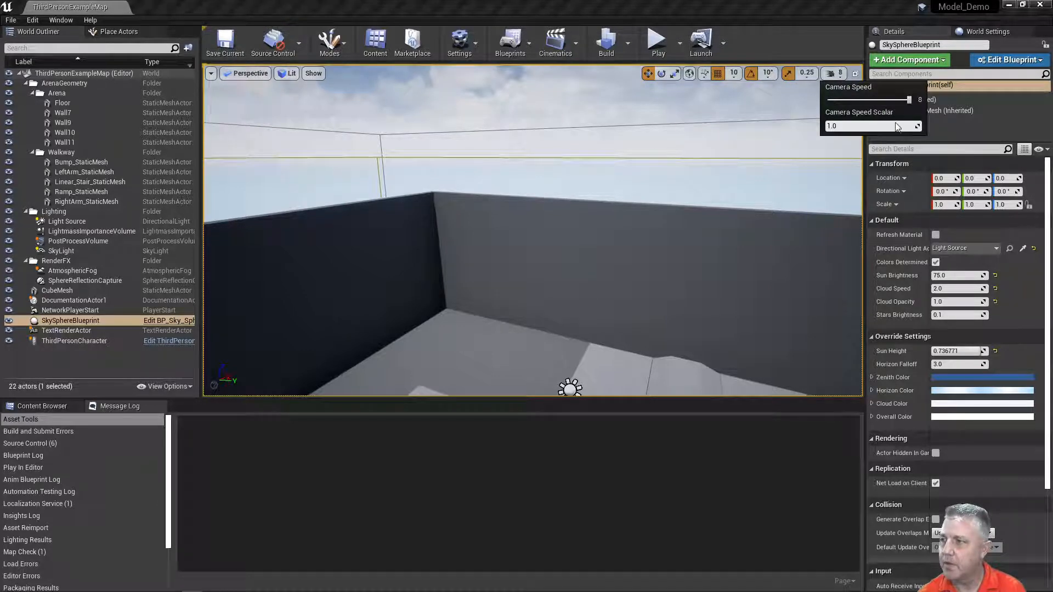
{"action": "key", "text": "w"}
{"action": "right_click_drag", "start_coordinate": [603, 230], "coordinate": [334, 230]}
{"action": "scroll", "coordinate": [545, 297], "scroll_direction": "up", "scroll_amount": 3}
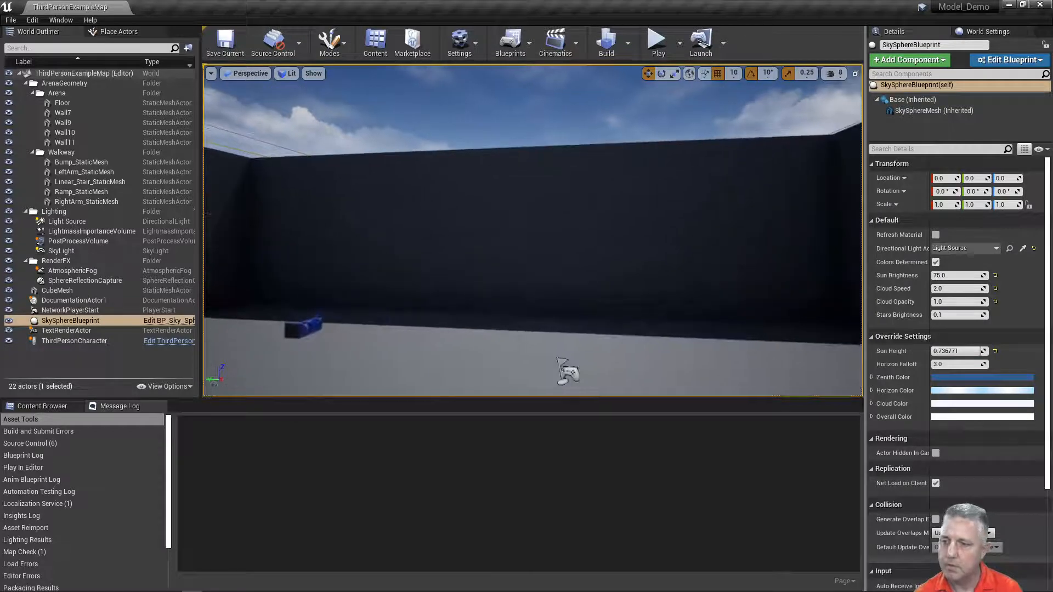
{"action": "right_click_drag", "start_coordinate": [567, 374], "coordinate": [656, 207]}
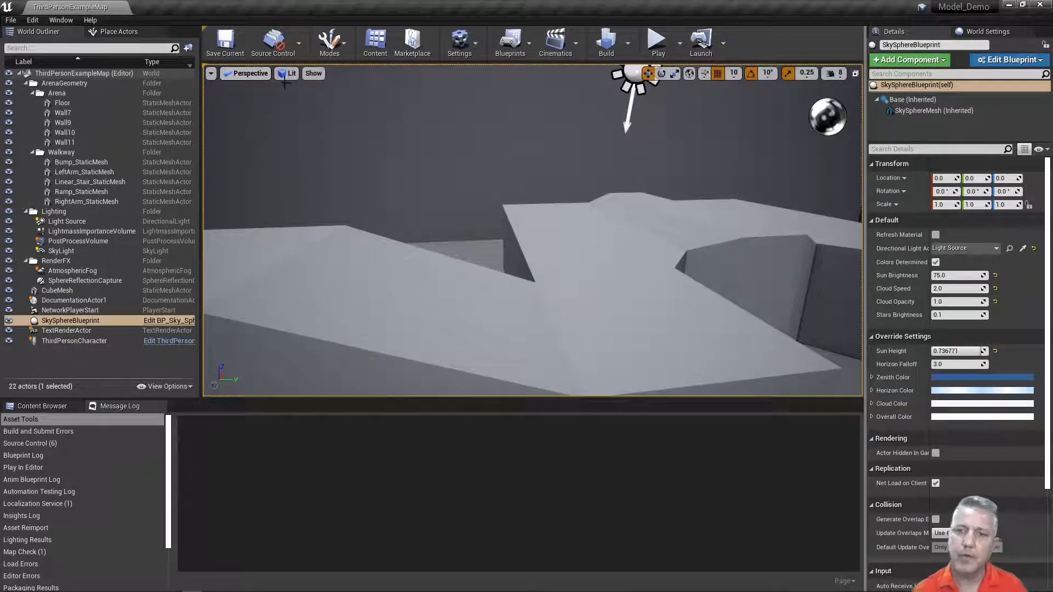
Take a high resolution screenshot of the viewport with a screenshot size multiplier of 5.0
{"action": "left_click", "coordinate": [211, 75]}
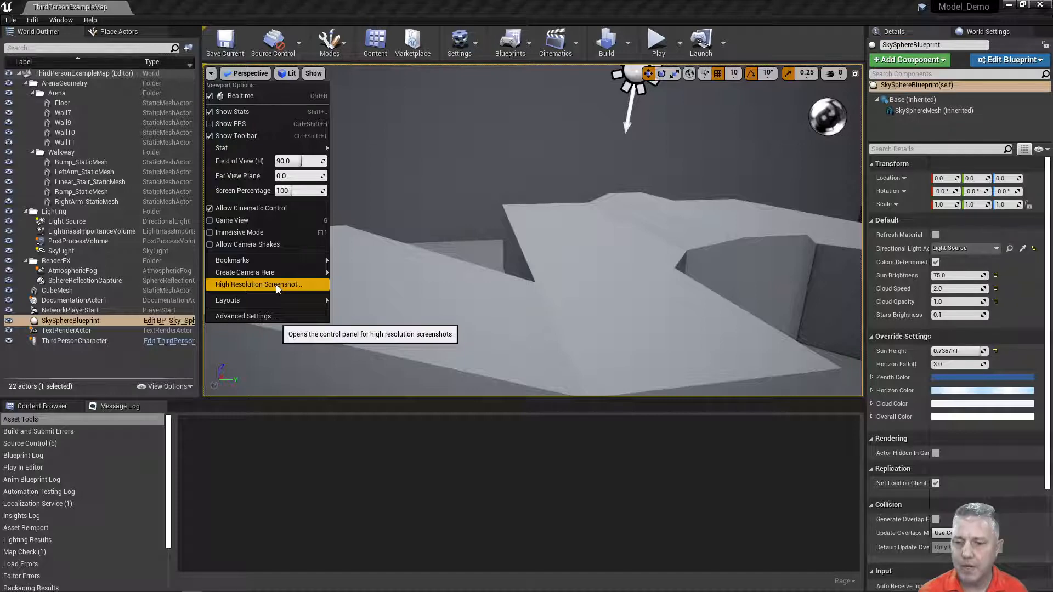
{"action": "left_click", "coordinate": [277, 285]}
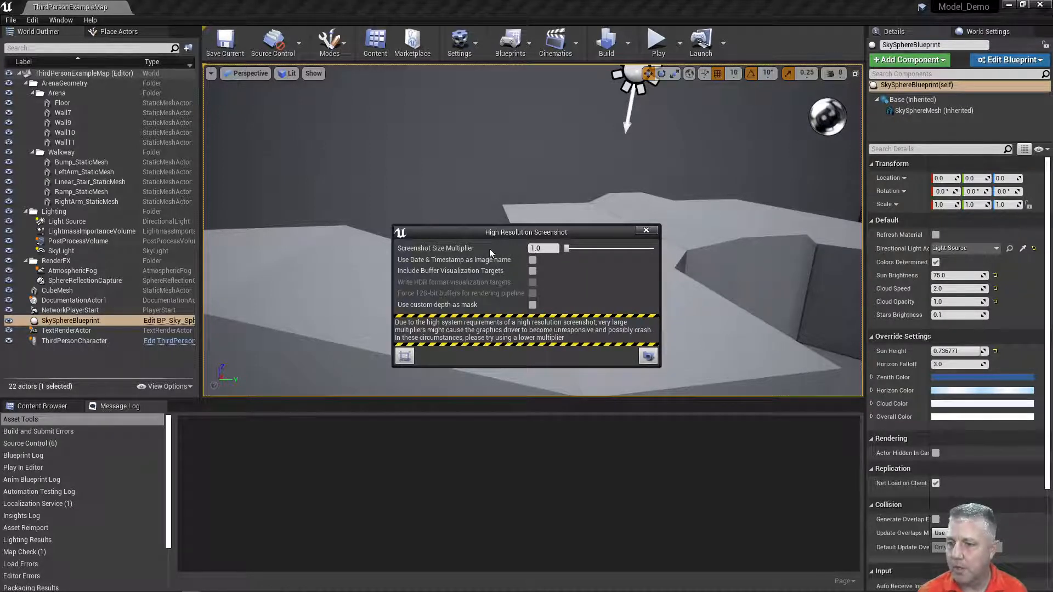
{"action": "left_click_drag", "start_coordinate": [566, 250], "coordinate": [602, 246]}
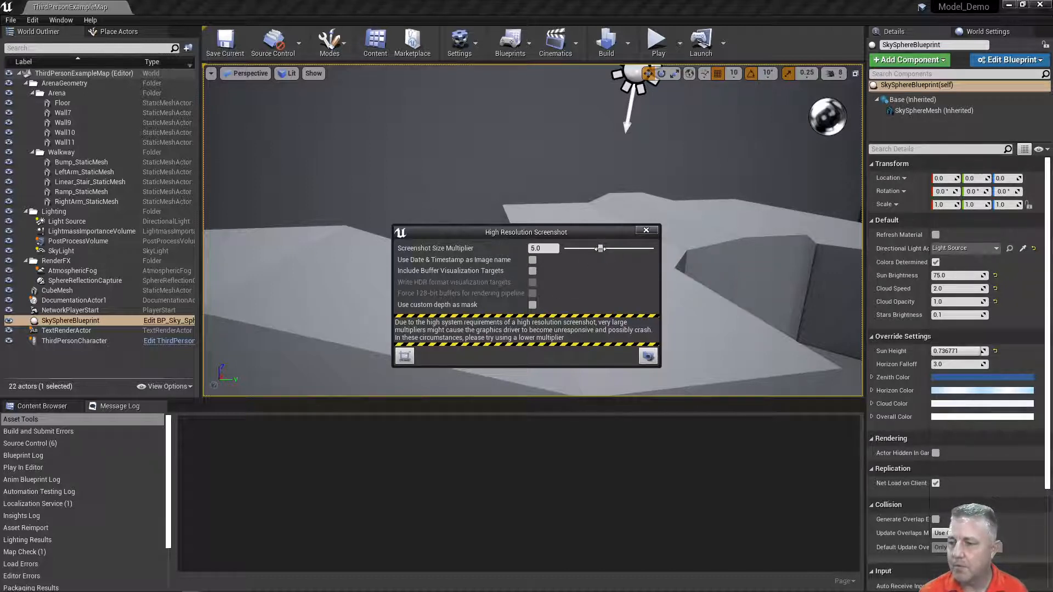
{"action": "left_click", "coordinate": [411, 358]}
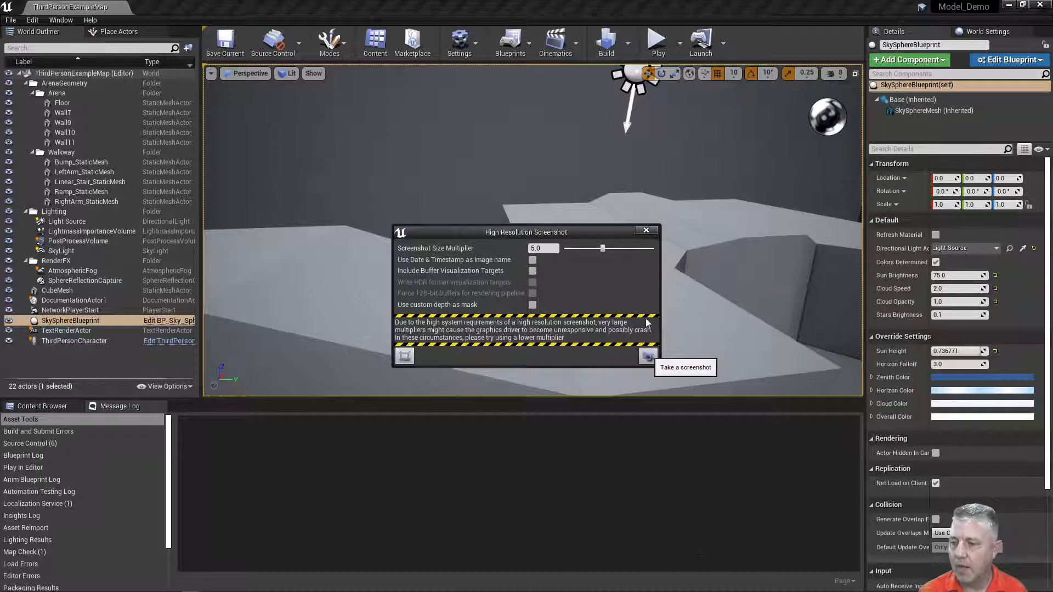
{"action": "left_click", "coordinate": [646, 357]}
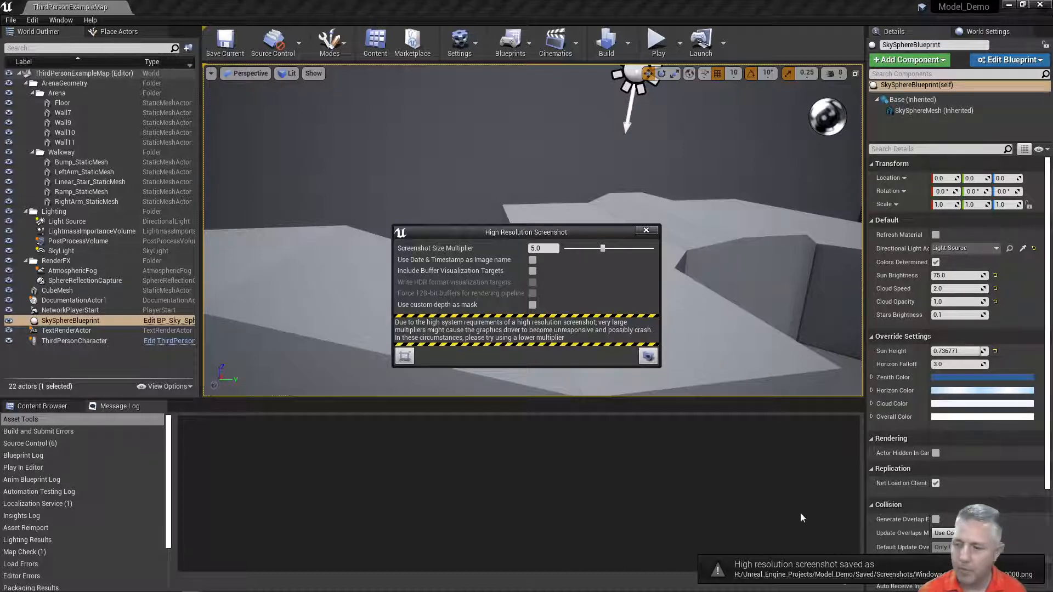
Open the folder holding the saved screenshot to check the file, and close both the folder and the screenshot settings
{"action": "left_click", "coordinate": [897, 576]}
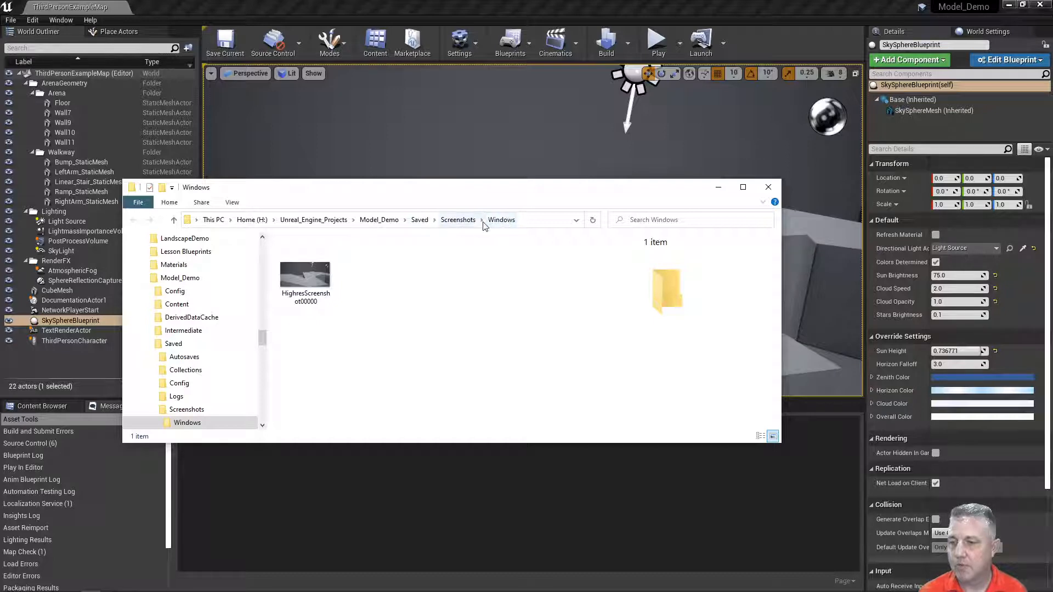
{"action": "left_click", "coordinate": [768, 187]}
{"action": "left_click", "coordinate": [645, 230]}
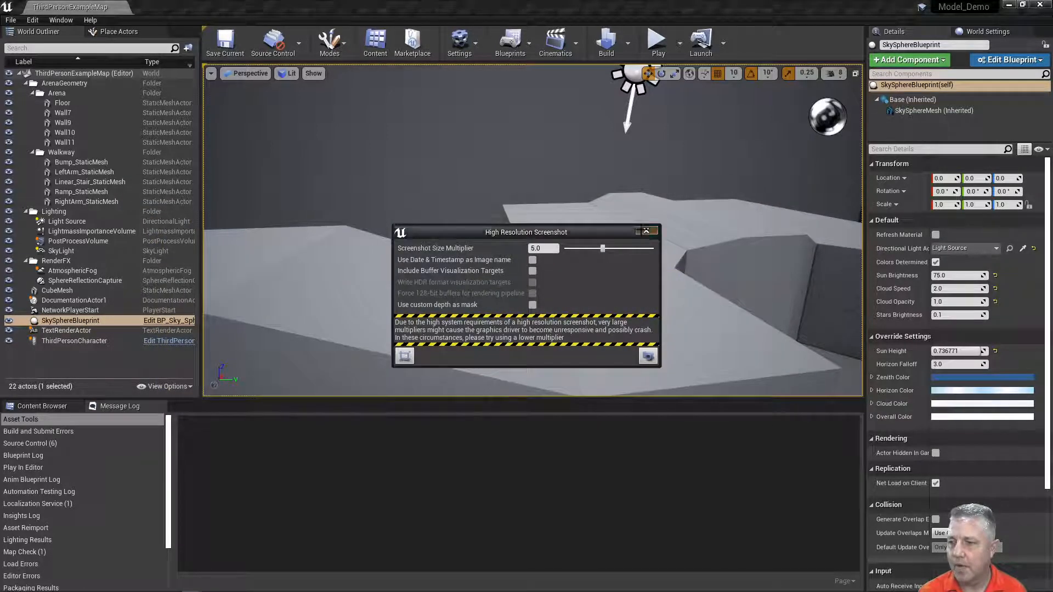
Switch the viewport to the orthographic Top view and back to the Perspective view
{"action": "right_click_drag", "start_coordinate": [539, 235], "coordinate": [443, 201]}
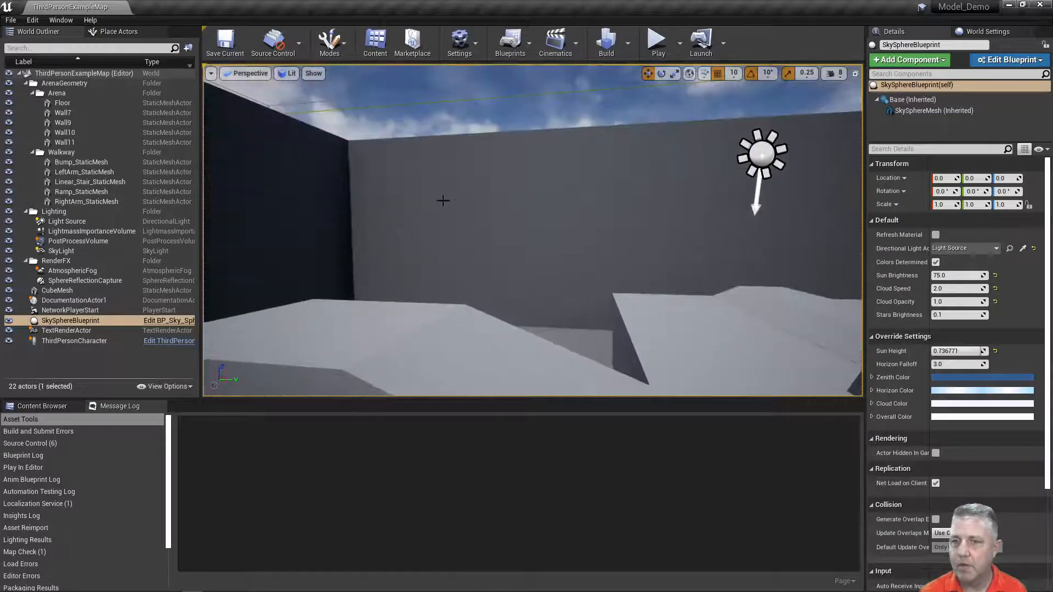
{"action": "left_click", "coordinate": [247, 73]}
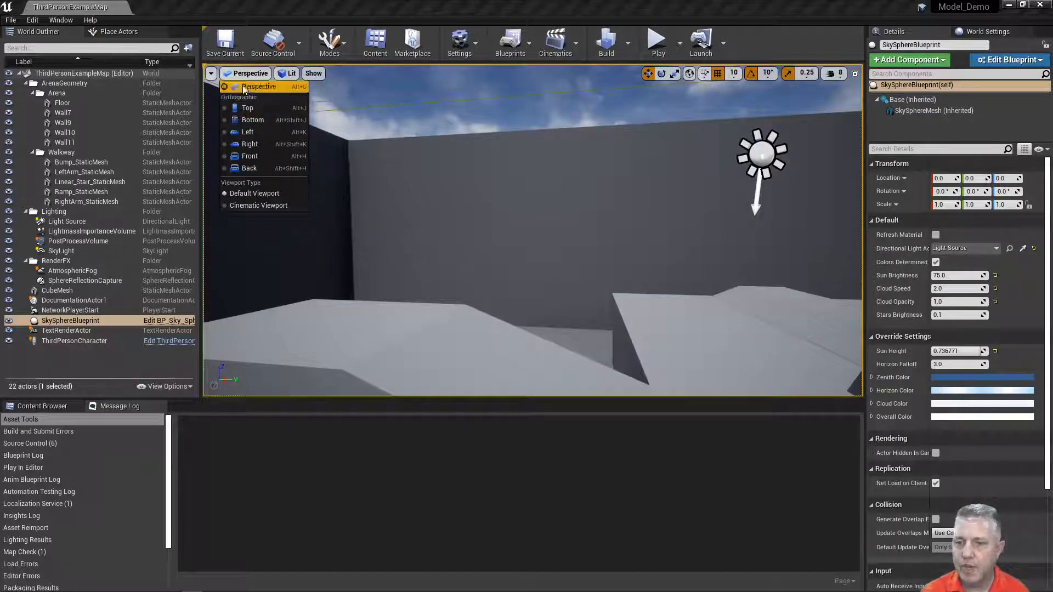
{"action": "right_click_drag", "start_coordinate": [409, 195], "coordinate": [384, 156]}
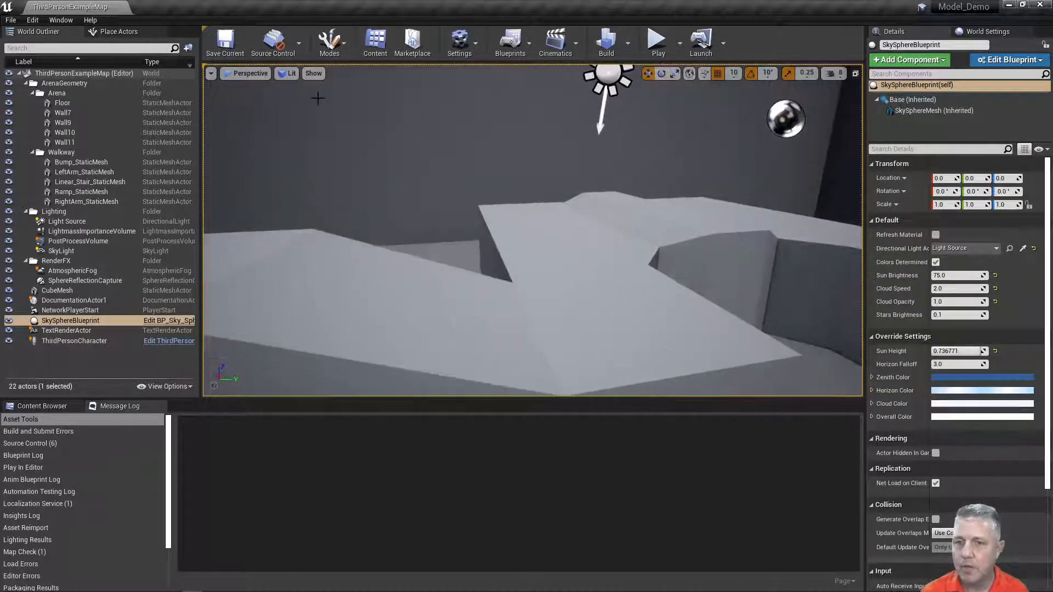
{"action": "left_click", "coordinate": [247, 73]}
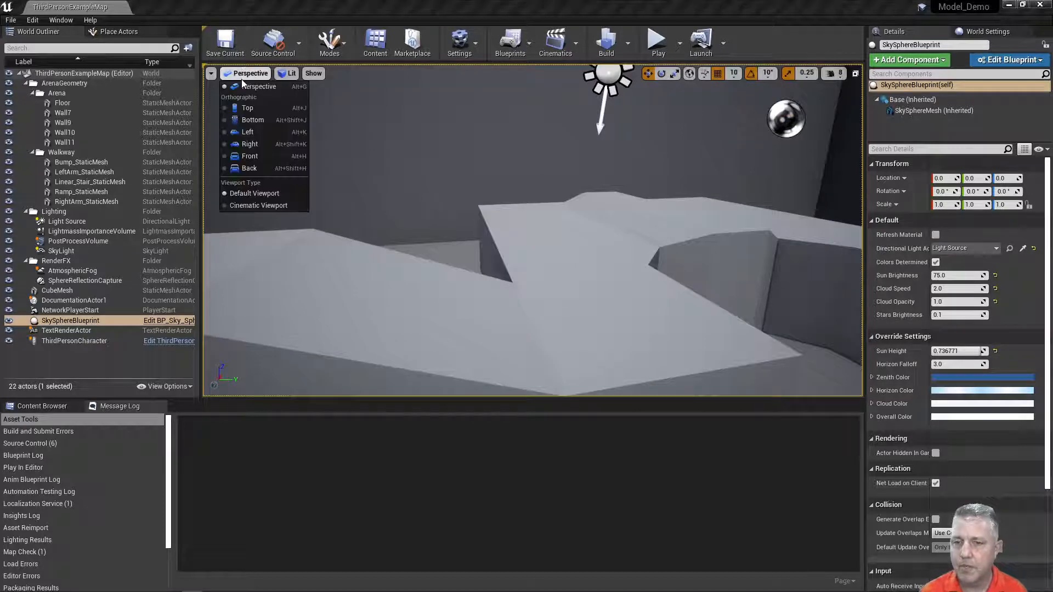
{"action": "left_click", "coordinate": [224, 109]}
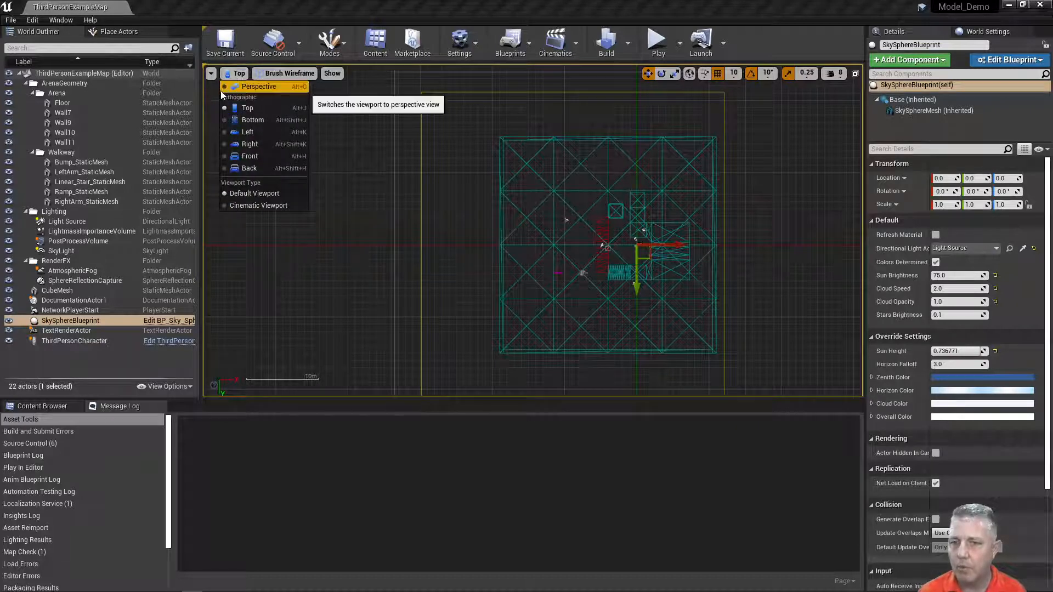
{"action": "left_click", "coordinate": [259, 86]}
{"action": "mouse_move", "coordinate": [285, 75]}
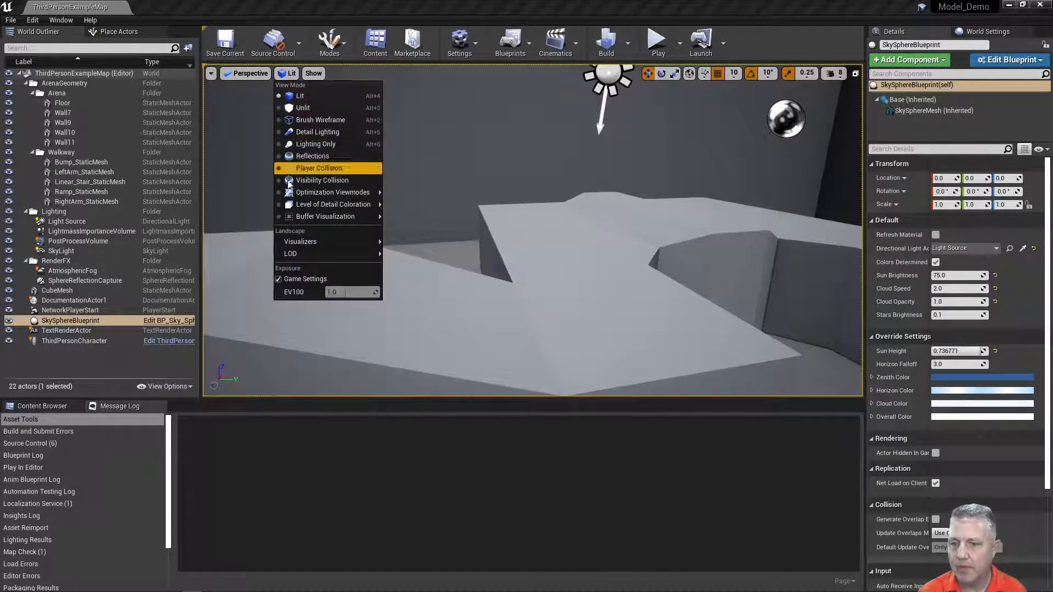
Change the viewport type to Cinematic Viewport and return it to Default Viewport
{"action": "left_click", "coordinate": [247, 73]}
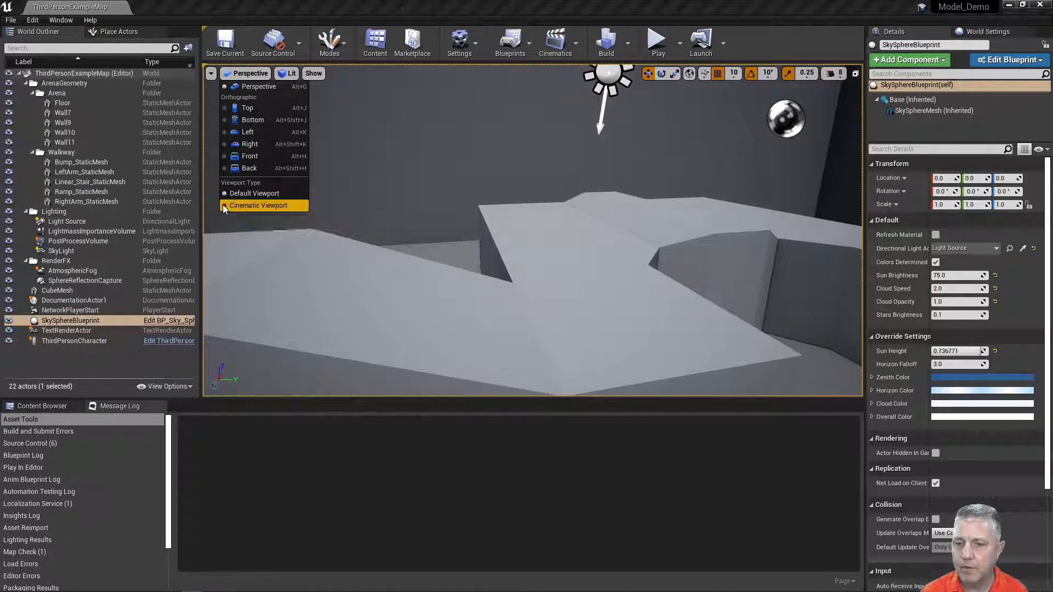
{"action": "left_click", "coordinate": [257, 205]}
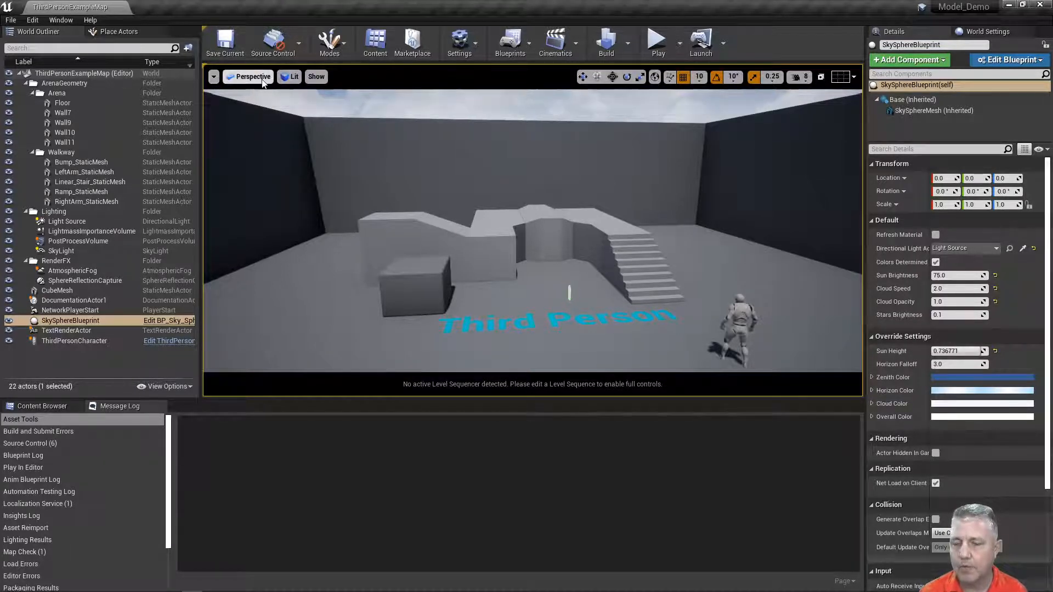
{"action": "left_click", "coordinate": [250, 77]}
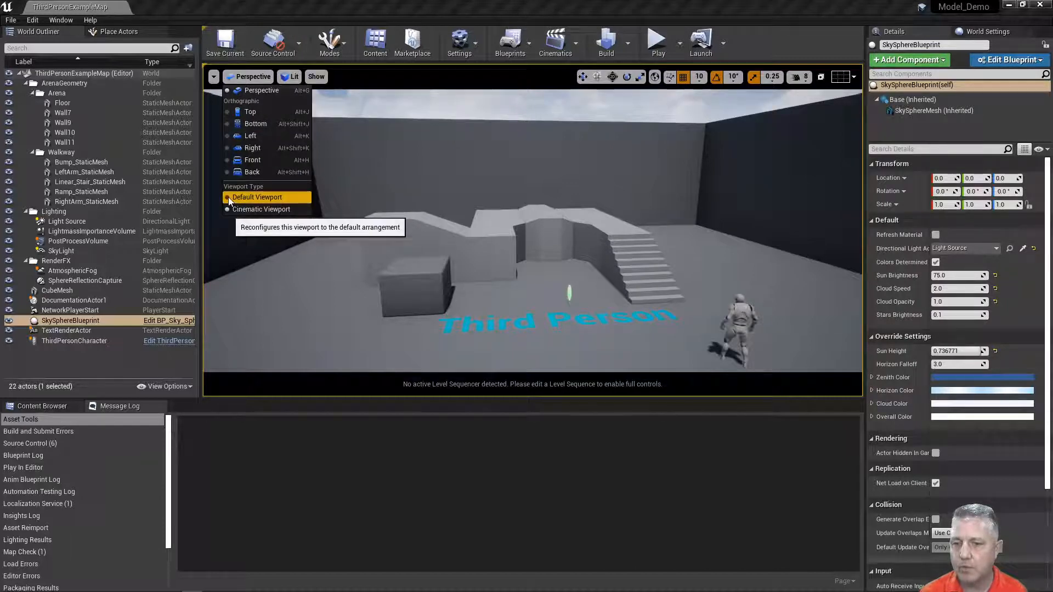
{"action": "left_click", "coordinate": [230, 199]}
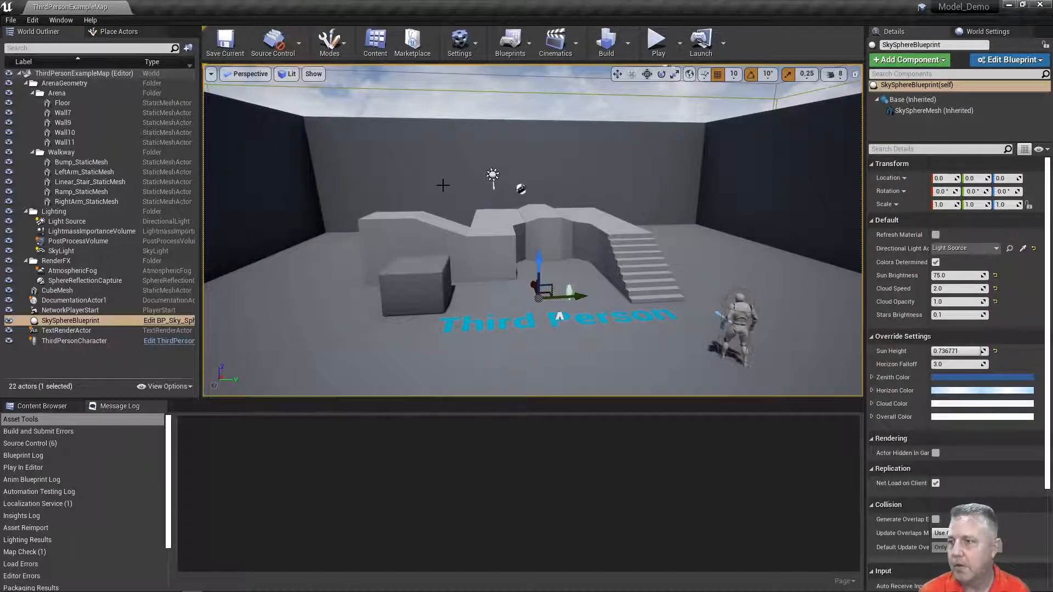
Create a new level from the Default level template
{"action": "right_click_drag", "start_coordinate": [604, 149], "coordinate": [579, 166]}
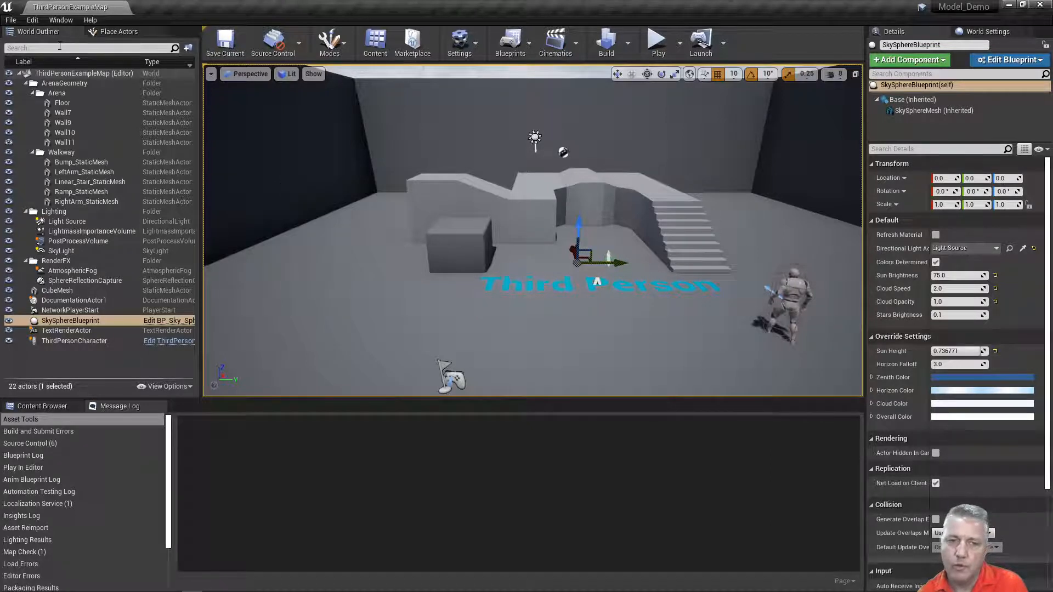
{"action": "left_click", "coordinate": [10, 20]}
{"action": "left_click", "coordinate": [40, 42]}
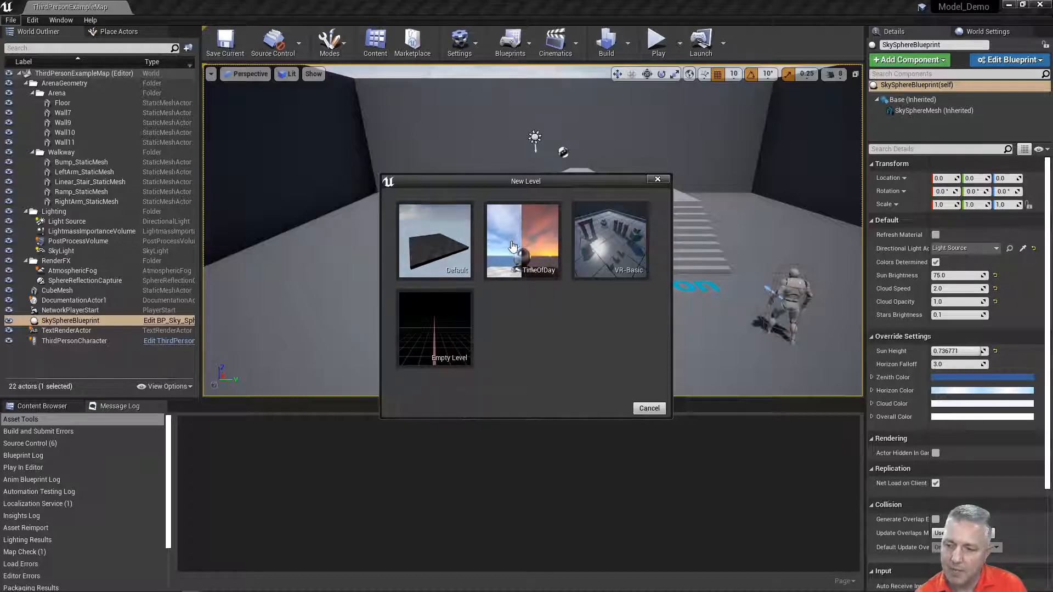
{"action": "left_click", "coordinate": [432, 248]}
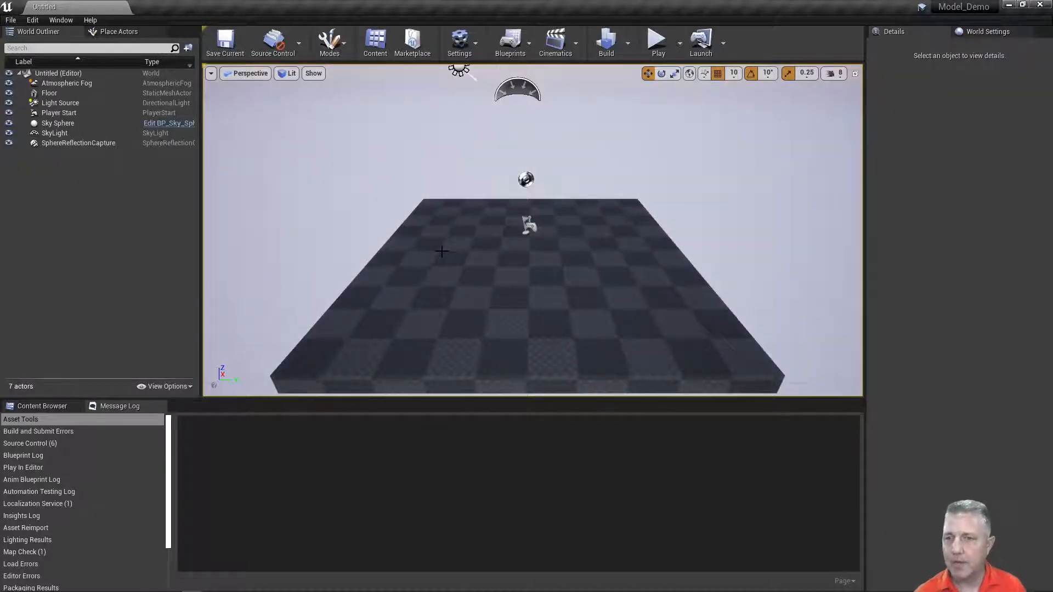
Save the new level in the Content folder under the name Scene_1
{"action": "left_click", "coordinate": [12, 20]}
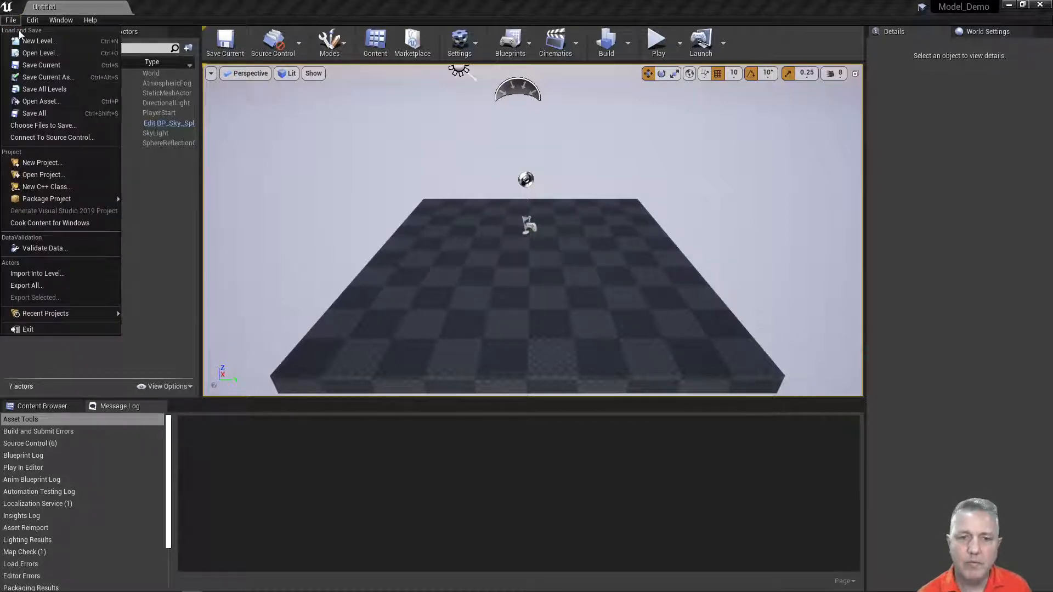
{"action": "left_click", "coordinate": [35, 77]}
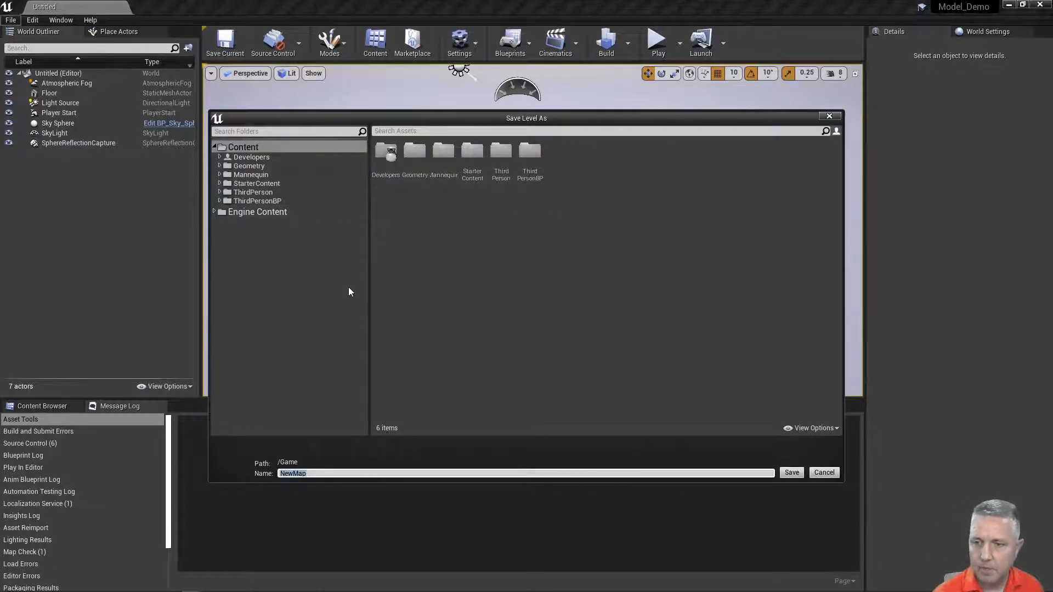
{"action": "key", "text": "BackSpace"}
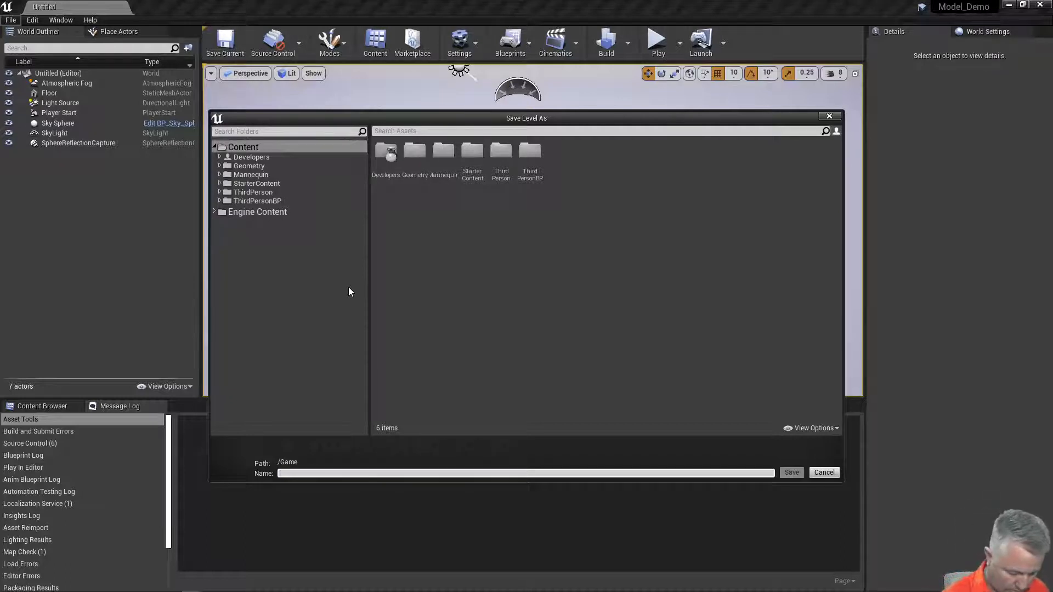
{"action": "type", "text": "Map_1"}
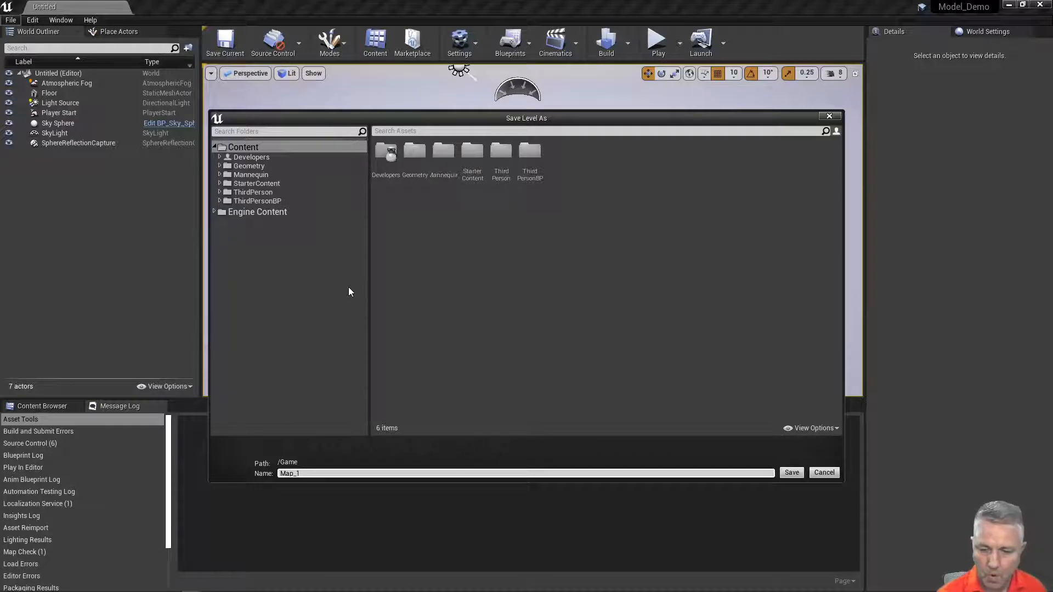
{"action": "key", "text": "BackSpace"}
{"action": "key", "text": "BackSpace"}
{"action": "key", "text": "BackSpace"}
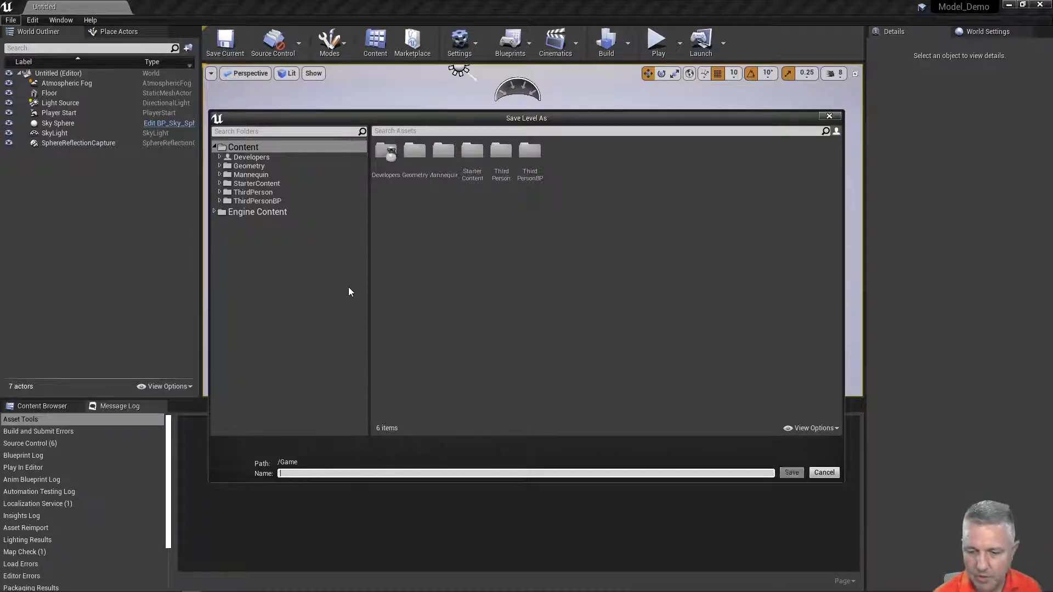
{"action": "type", "text": "Scene_1"}
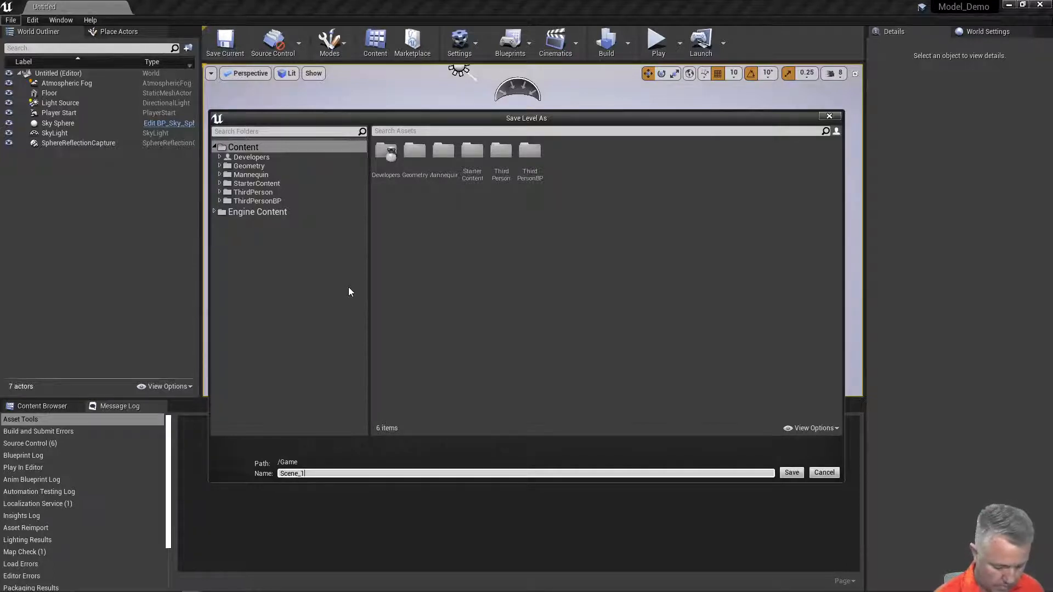
{"action": "key", "text": "Return"}
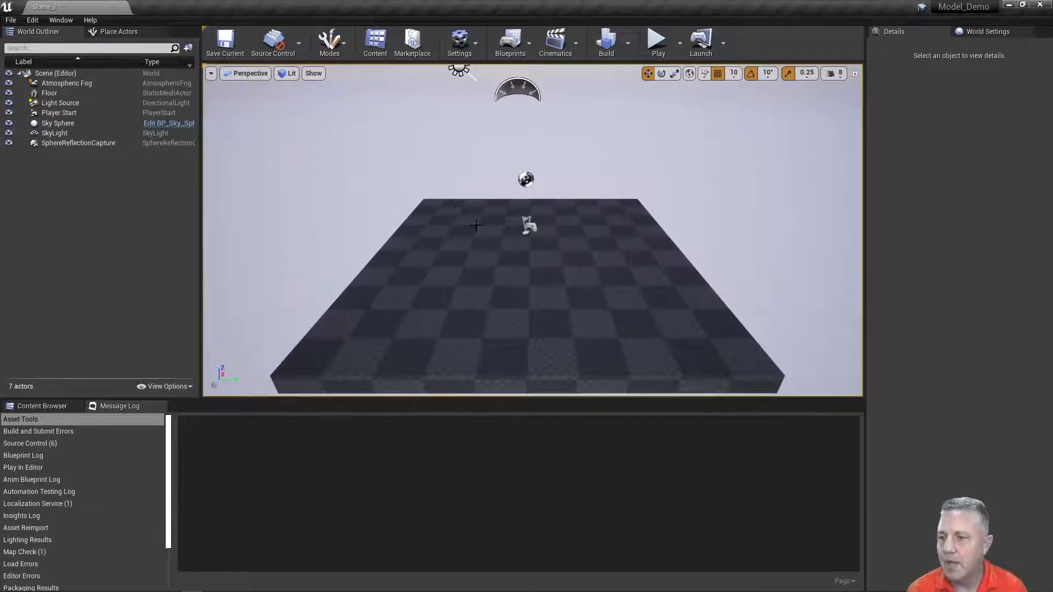
Select the Player Start, Light Source and Sky Sphere actors in turn and examine the Sky Sphere's linked directional light
{"action": "right_click_drag", "start_coordinate": [449, 215], "coordinate": [456, 197]}
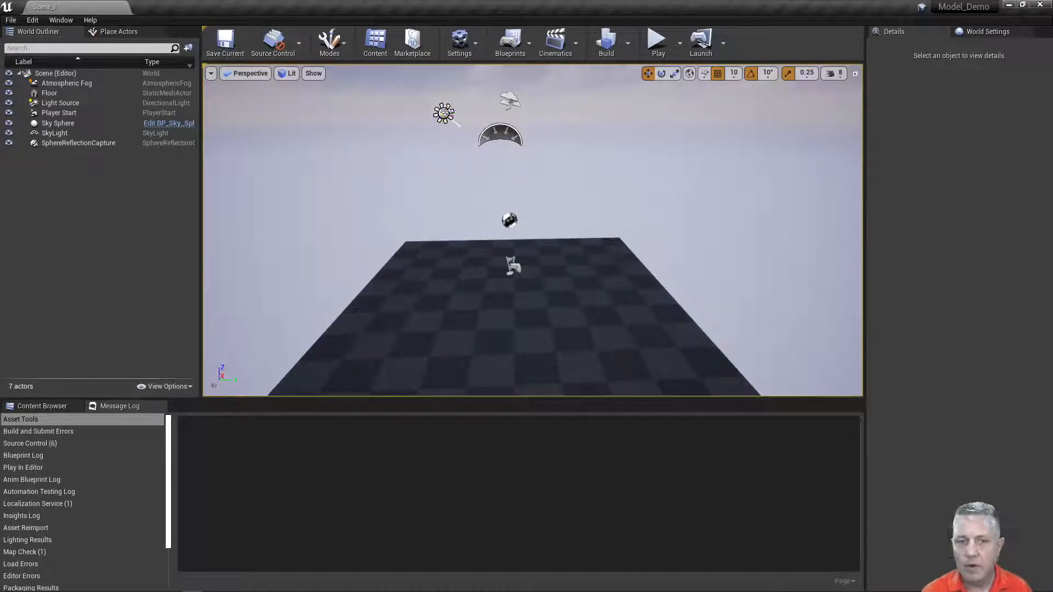
{"action": "left_click", "coordinate": [444, 113]}
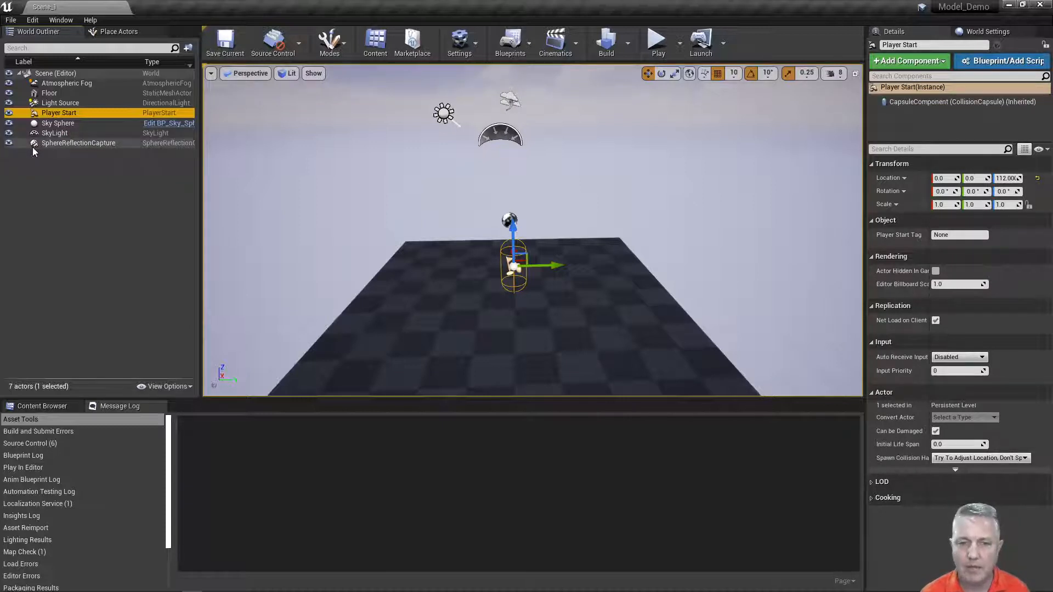
{"action": "left_click", "coordinate": [60, 124]}
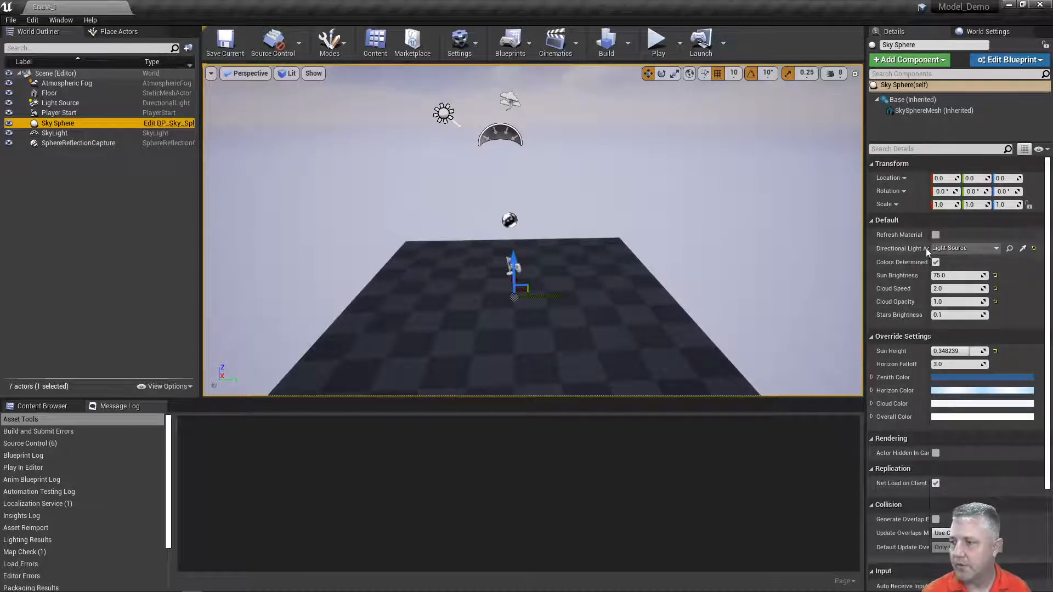
{"action": "left_click", "coordinate": [55, 104]}
{"action": "left_click", "coordinate": [51, 123]}
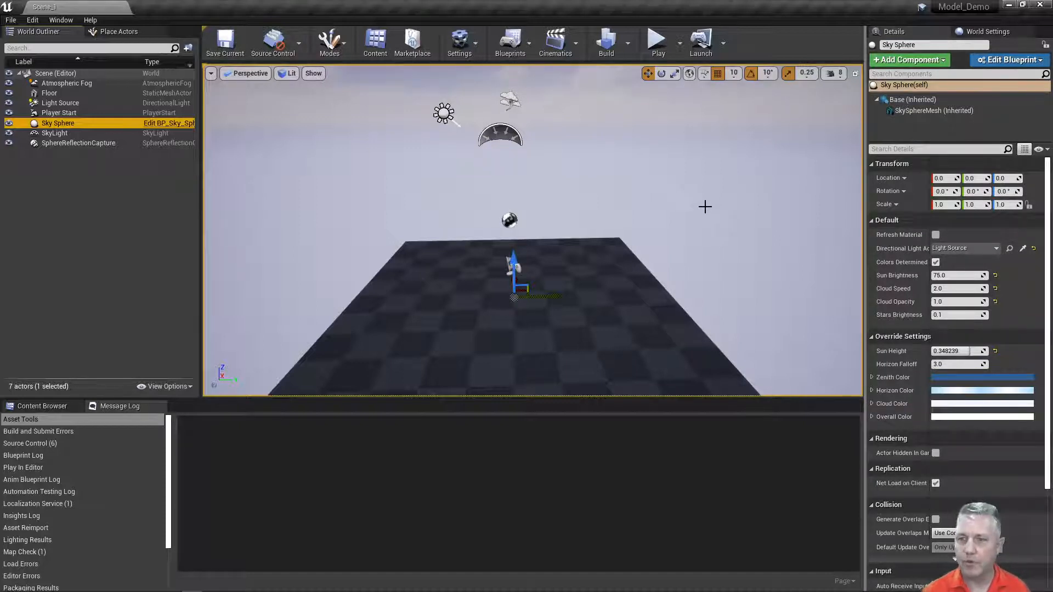
Rotate the Light Source 60° around its vertical axis and refresh the Sky Sphere's material to update the sun position
{"action": "scroll", "coordinate": [615, 196], "scroll_direction": "down", "scroll_amount": 5}
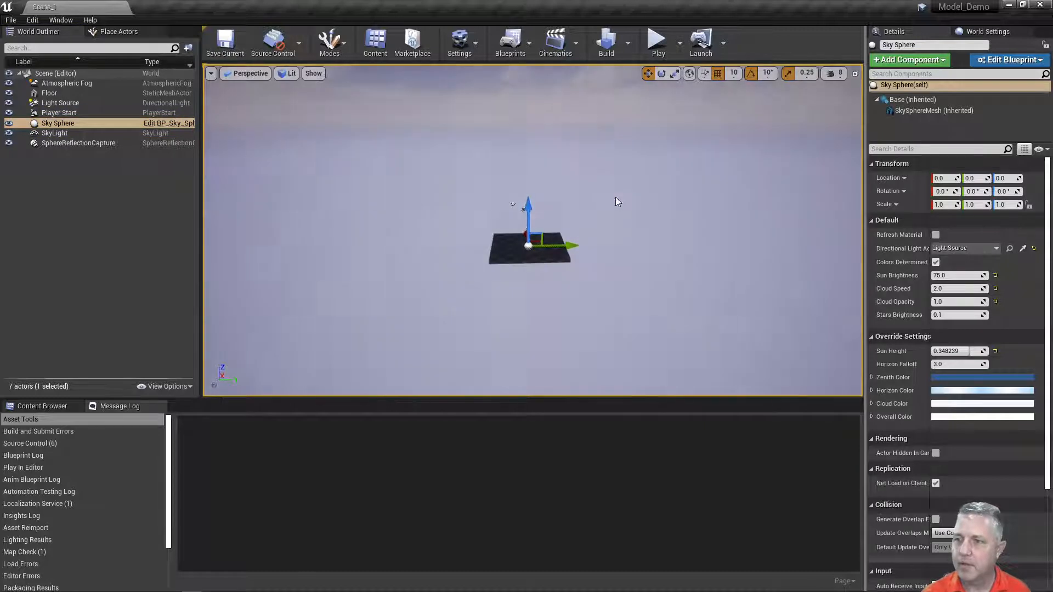
{"action": "left_click_drag", "start_coordinate": [615, 201], "coordinate": [655, 190], "text": "alt"}
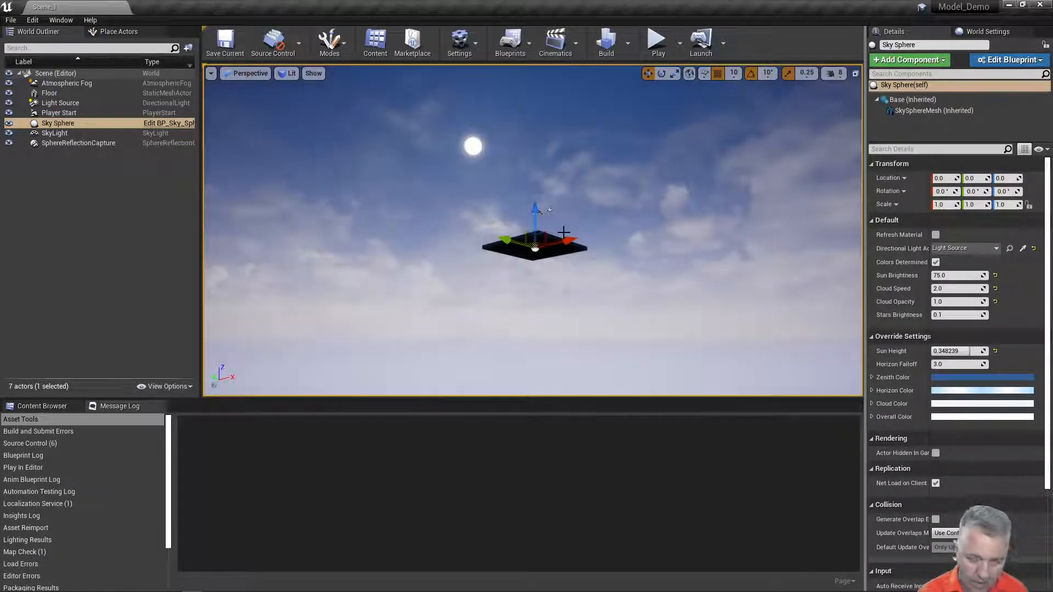
{"action": "key", "text": "e"}
{"action": "left_click", "coordinate": [48, 105]}
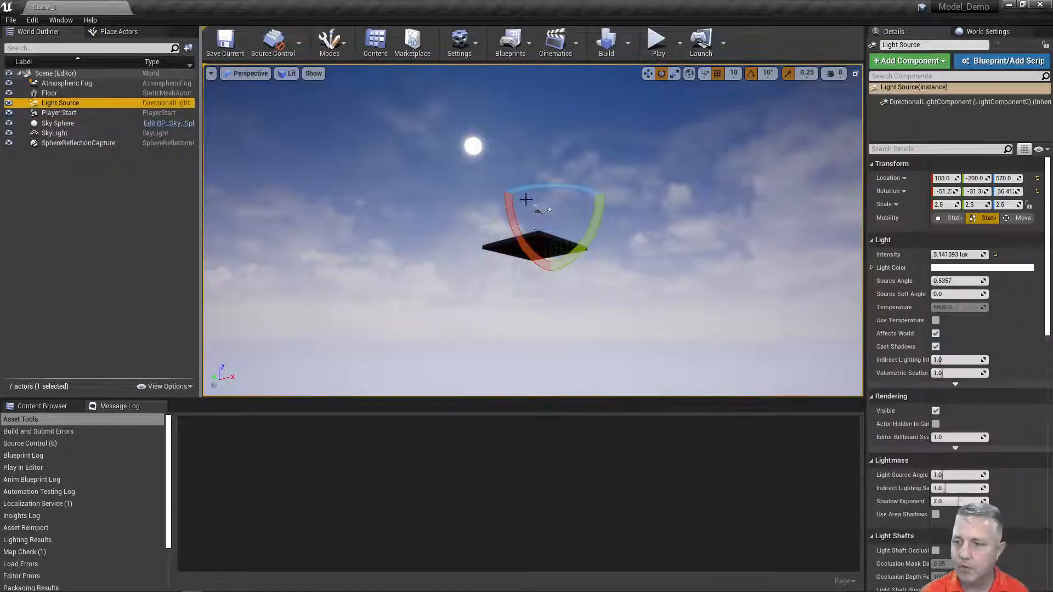
{"action": "left_click_drag", "start_coordinate": [564, 184], "coordinate": [527, 172]}
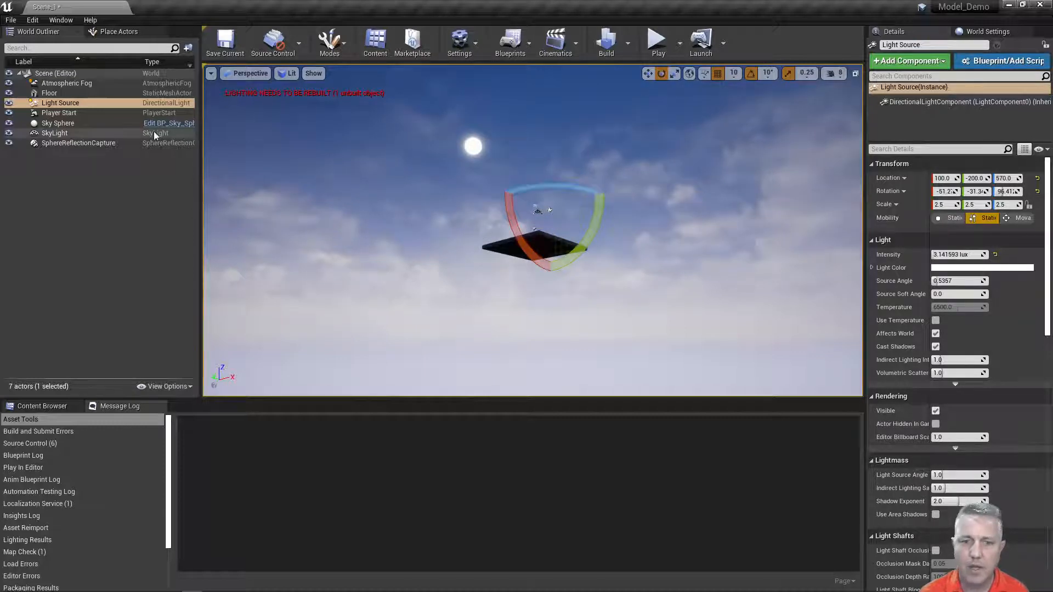
{"action": "left_click", "coordinate": [59, 123]}
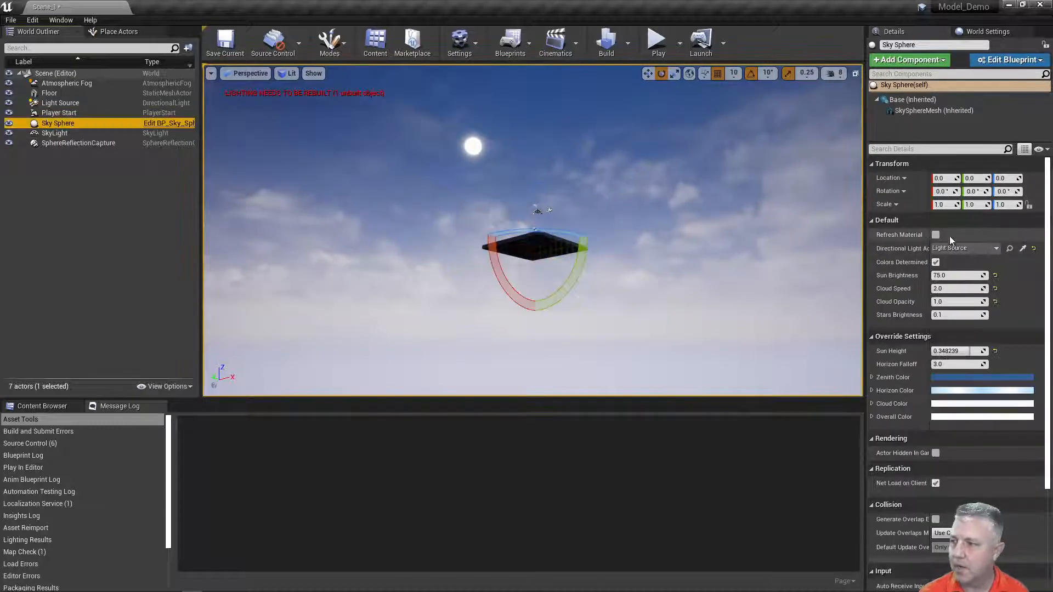
{"action": "left_click", "coordinate": [936, 235]}
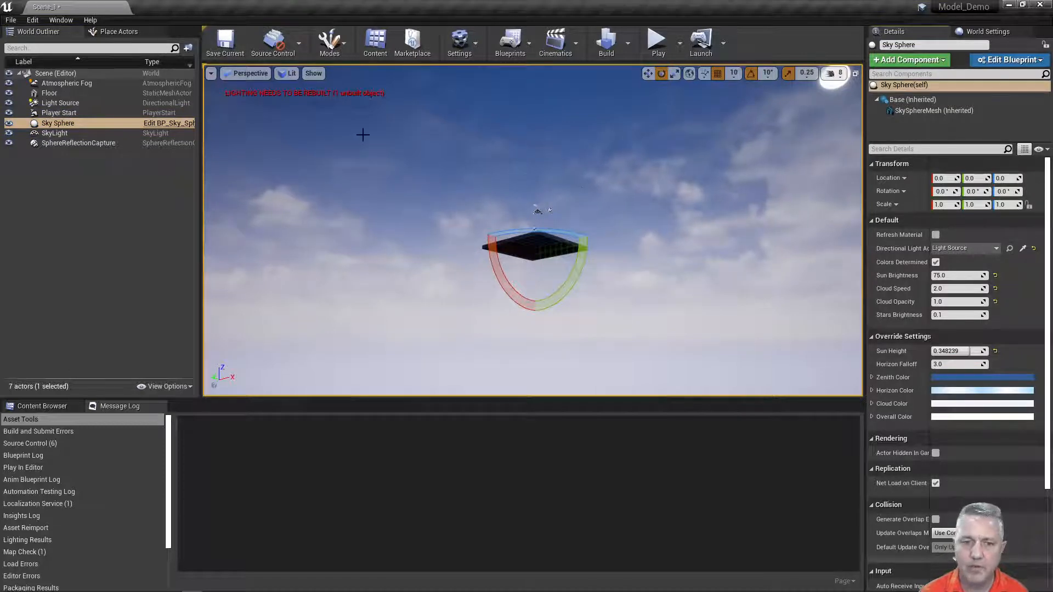
{"action": "right_click_drag", "start_coordinate": [326, 156], "coordinate": [342, 172]}
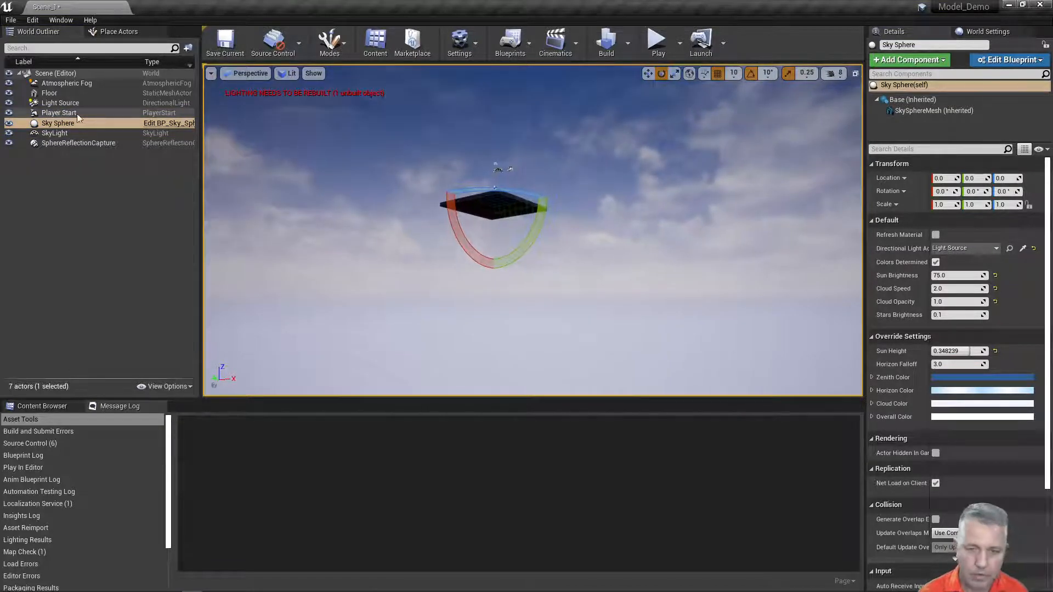
Inspect the SkyLight, SphereReflectionCapture and Player Start actors, framing Player Start in the viewport
{"action": "left_click", "coordinate": [48, 132]}
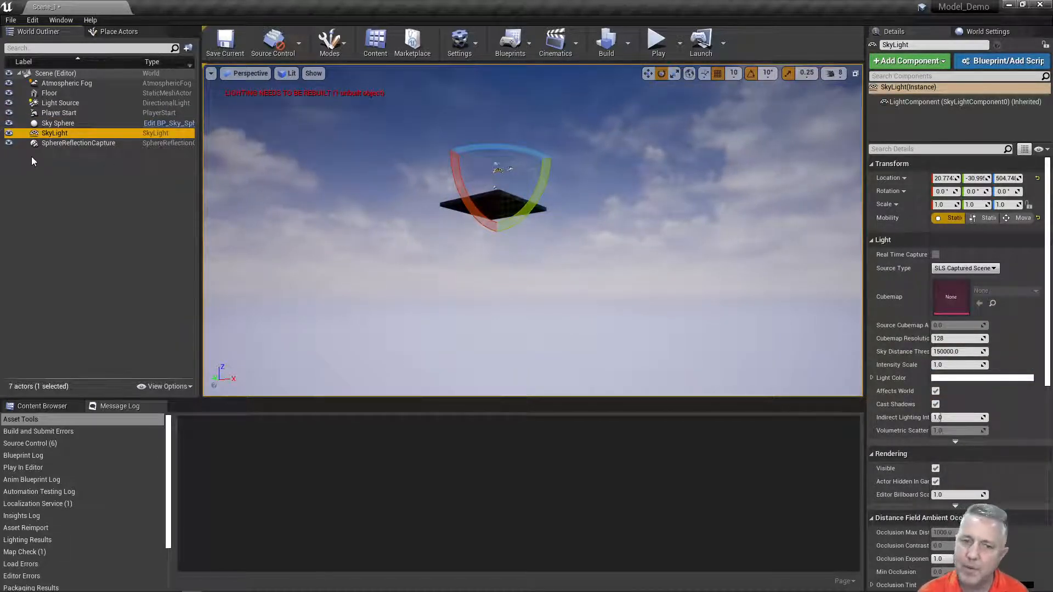
{"action": "left_click", "coordinate": [64, 144]}
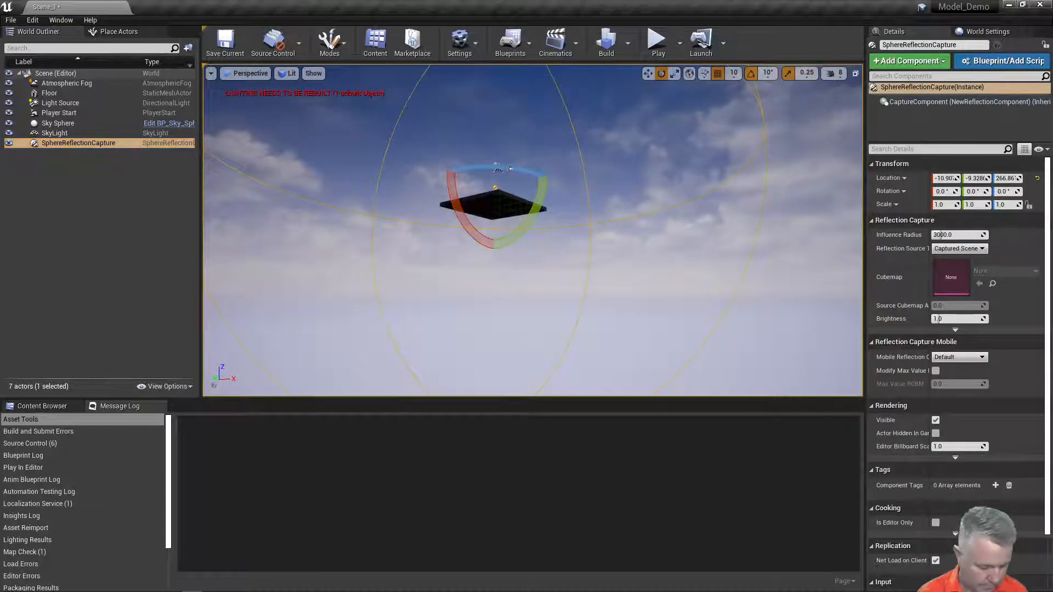
{"action": "right_click", "coordinate": [353, 176]}
{"action": "left_click", "coordinate": [61, 112]}
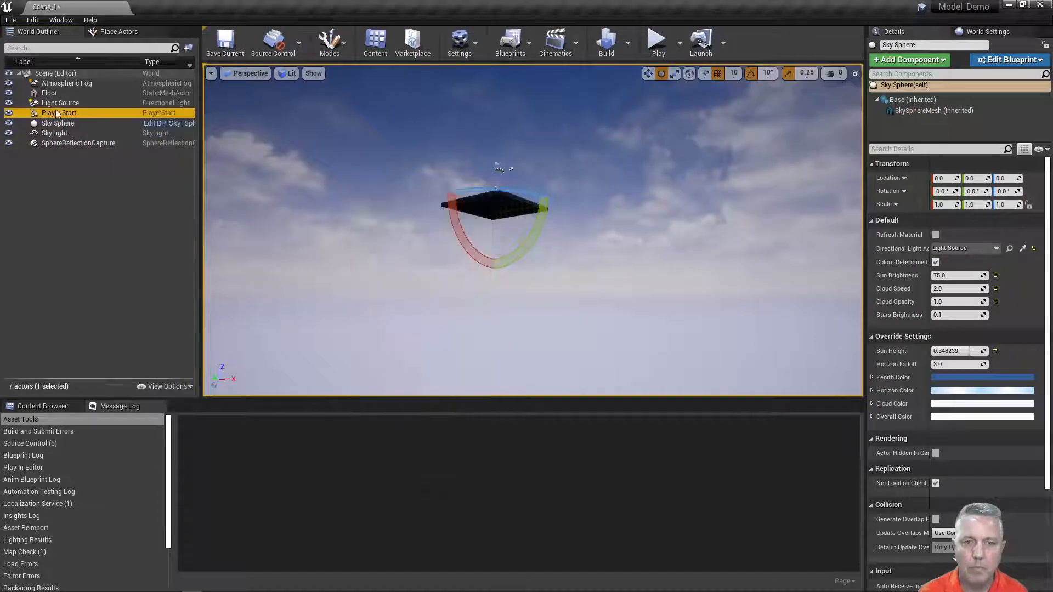
{"action": "key", "text": "f"}
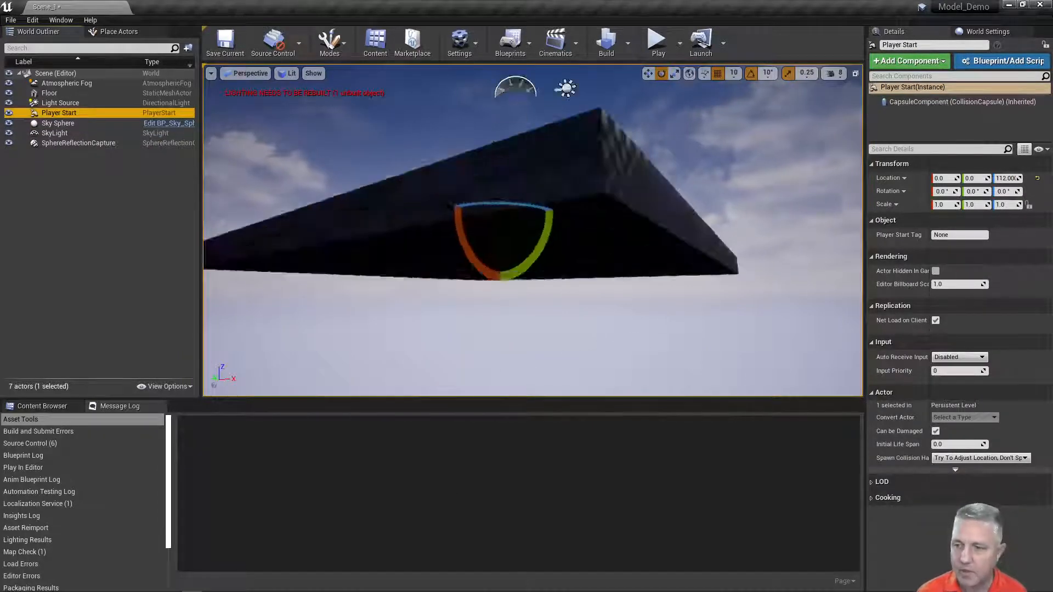
{"action": "right_click_drag", "start_coordinate": [403, 169], "coordinate": [619, 252]}
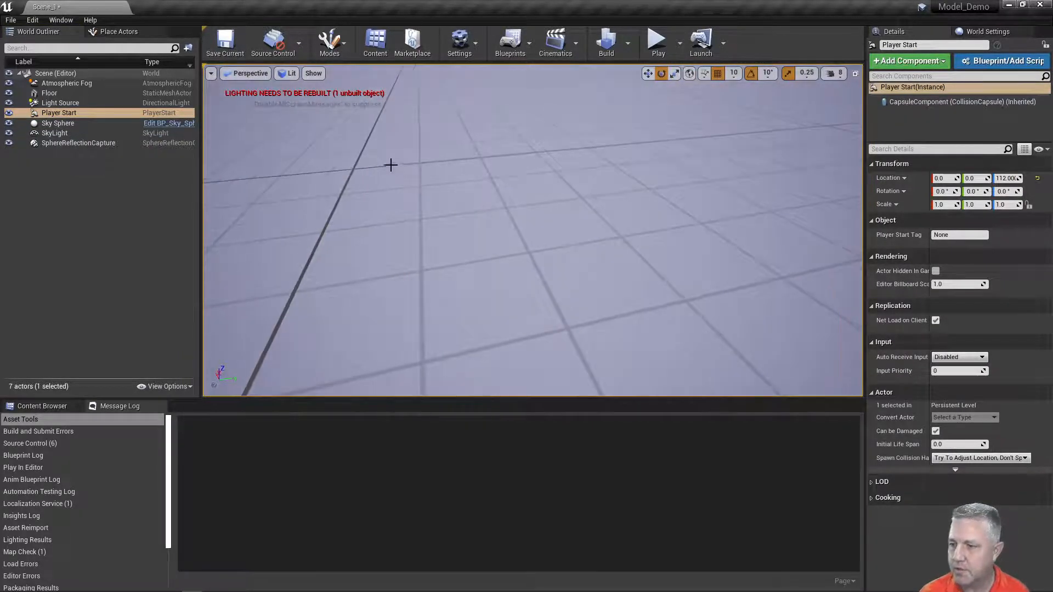
{"action": "scroll", "coordinate": [390, 164], "scroll_direction": "down", "scroll_amount": 10}
{"action": "right_click_drag", "start_coordinate": [361, 198], "coordinate": [313, 189]}
Frame the Atmospheric Fog and the Floor in turn and examine both actors
{"action": "double_click", "coordinate": [37, 83]}
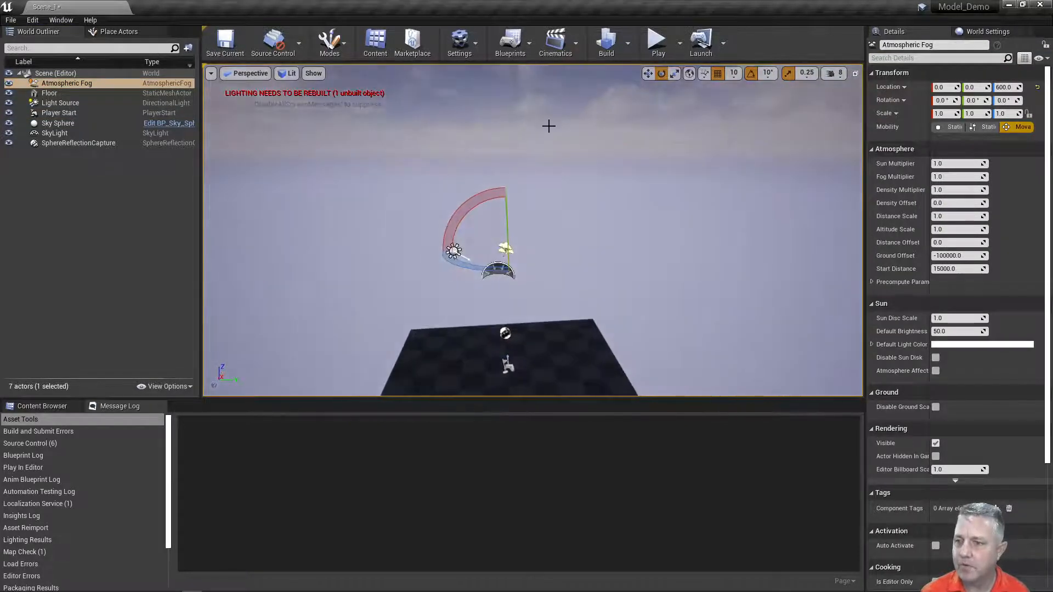
{"action": "right_click_drag", "start_coordinate": [598, 219], "coordinate": [595, 216]}
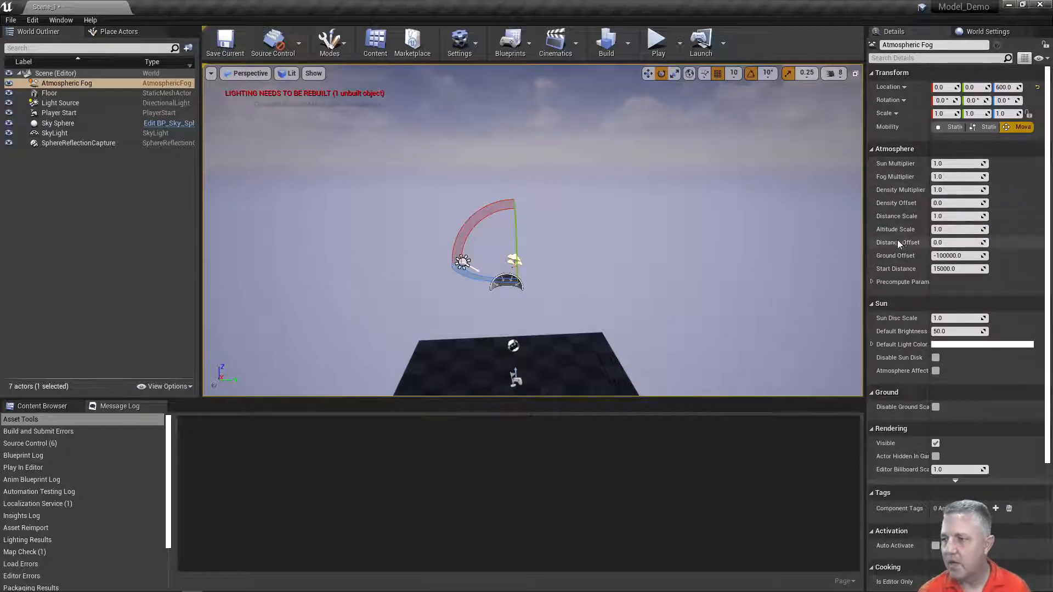
{"action": "right_click_drag", "start_coordinate": [377, 180], "coordinate": [404, 188]}
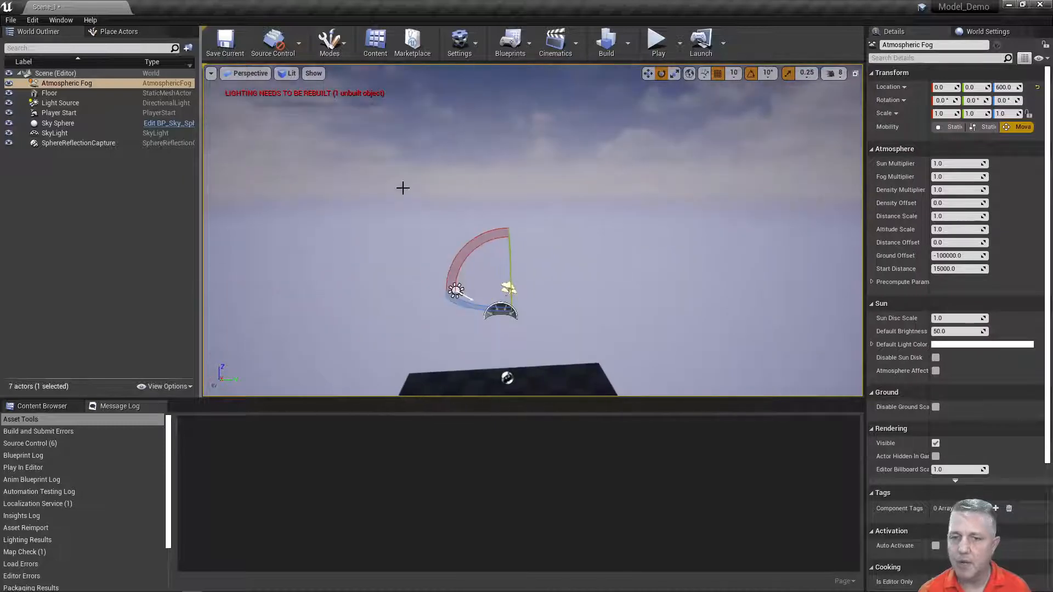
{"action": "left_click", "coordinate": [52, 92]}
{"action": "key", "text": "f"}
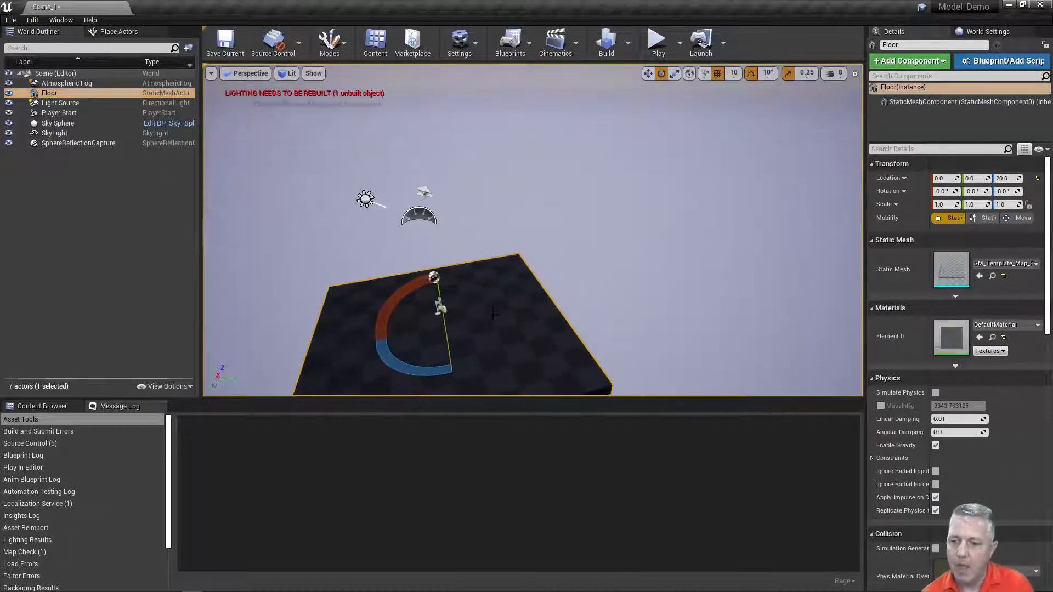
{"action": "right_click_drag", "start_coordinate": [494, 314], "coordinate": [491, 283]}
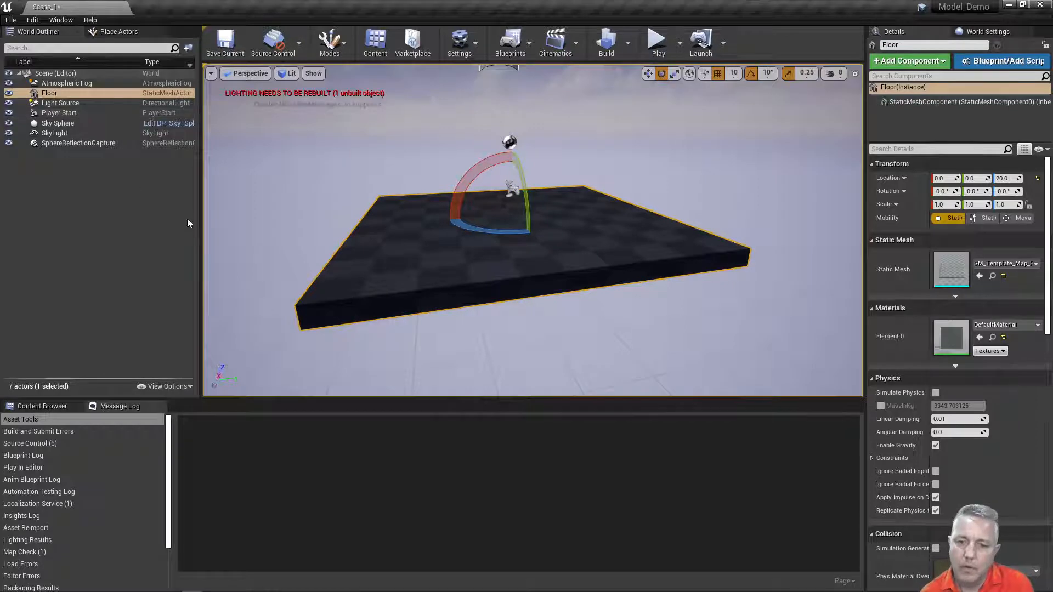
Save all levels and open the Project Settings
{"action": "left_click", "coordinate": [11, 20]}
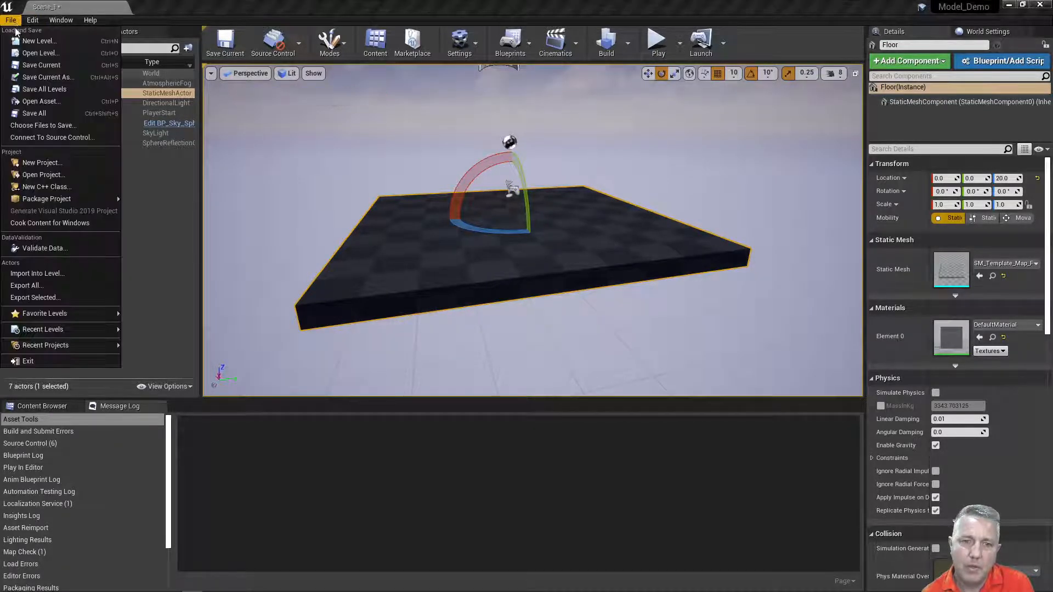
{"action": "left_click", "coordinate": [35, 89]}
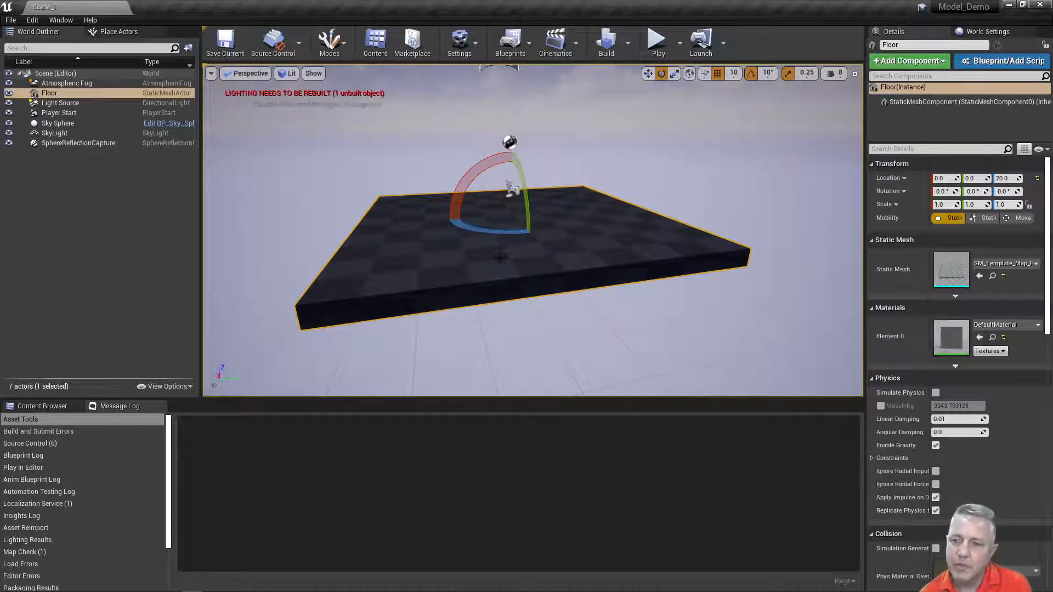
{"action": "left_click", "coordinate": [31, 22]}
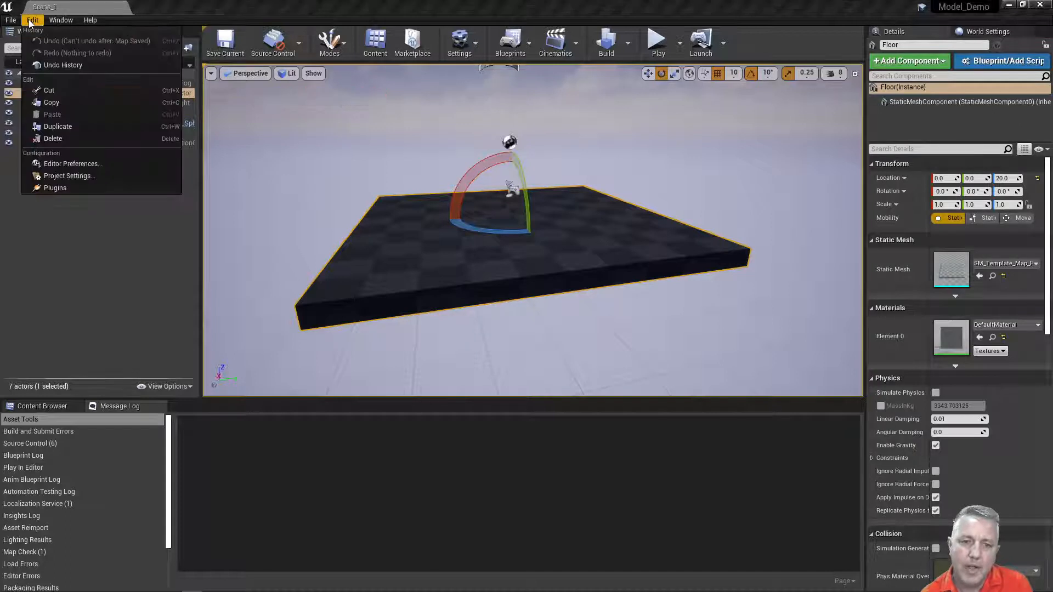
{"action": "left_click", "coordinate": [55, 176]}
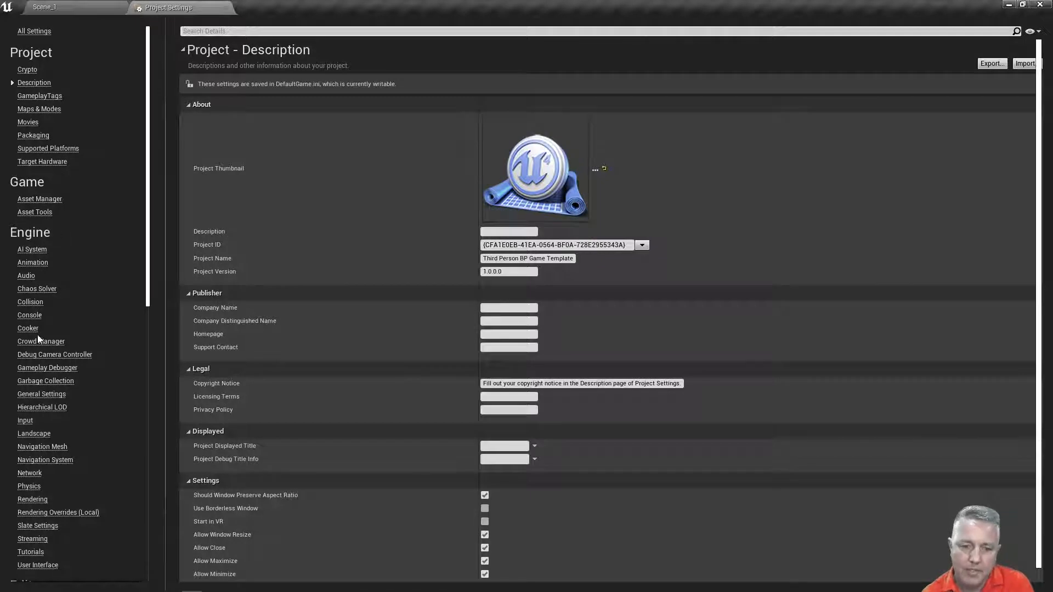
Set both the Editor Startup Map and the Game Default Map to Scene_1 and close the Project Settings
{"action": "left_click", "coordinate": [30, 110]}
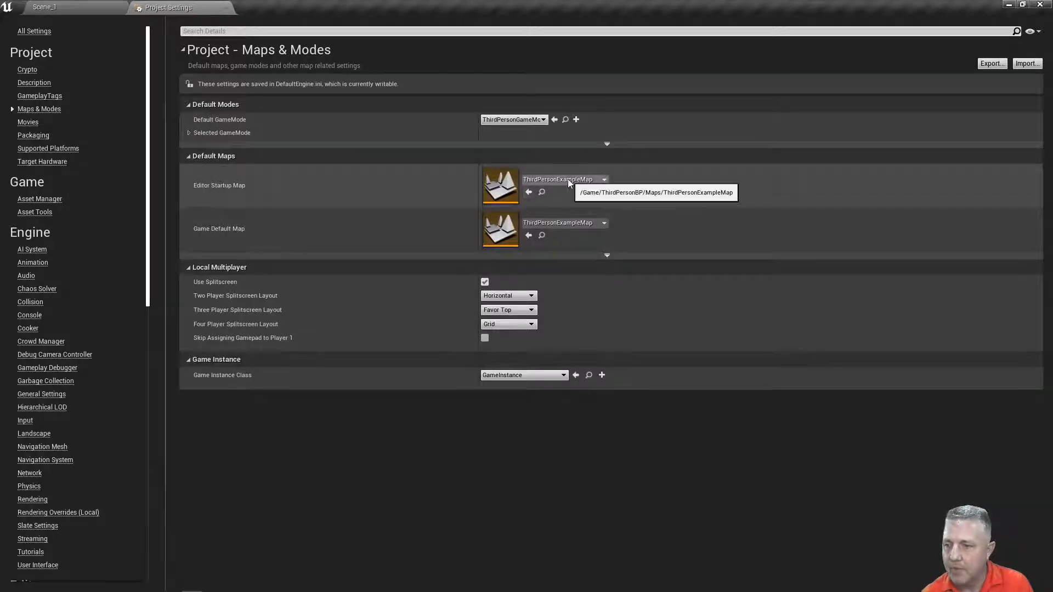
{"action": "left_click", "coordinate": [594, 179]}
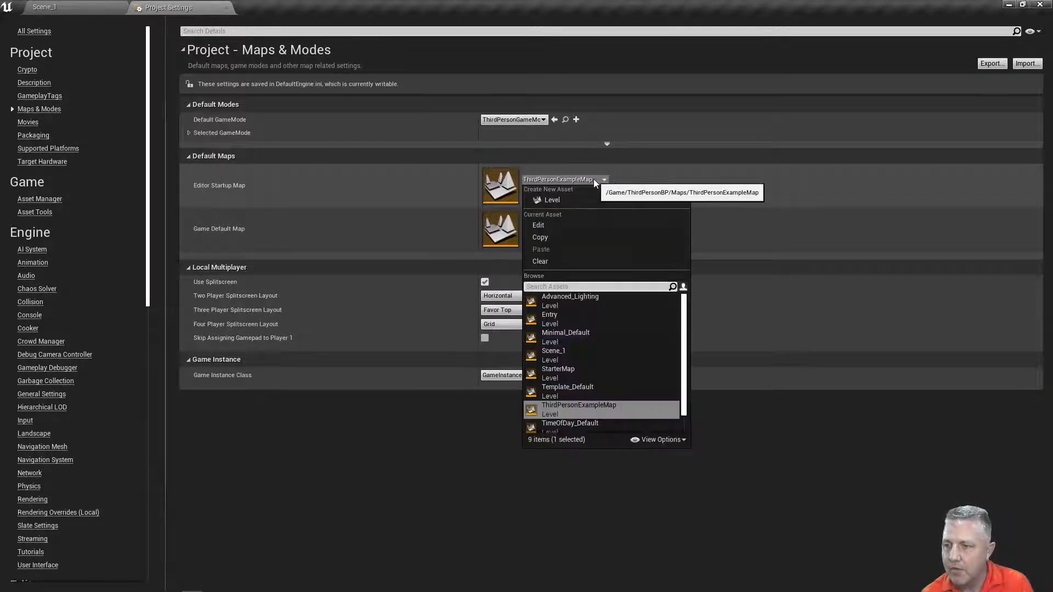
{"action": "left_click", "coordinate": [552, 354]}
{"action": "left_click", "coordinate": [596, 222]}
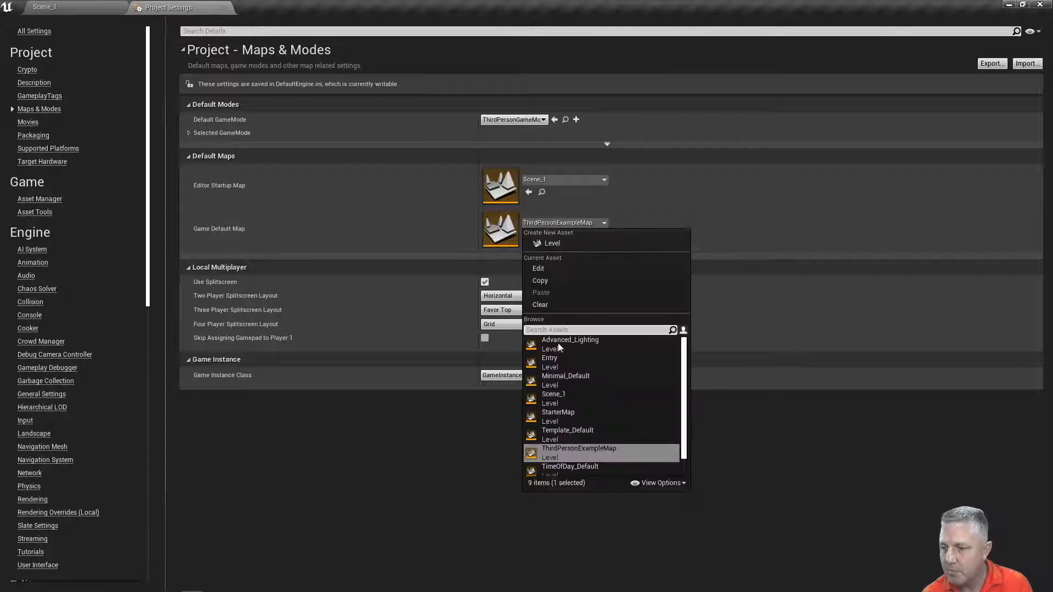
{"action": "left_click", "coordinate": [545, 400]}
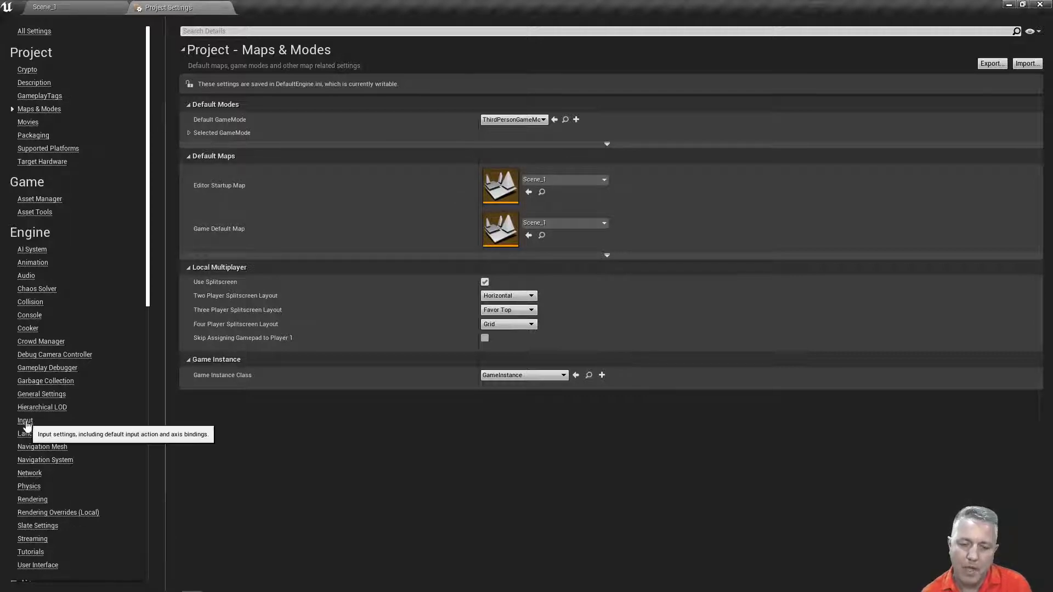
{"action": "left_click", "coordinate": [204, 30]}
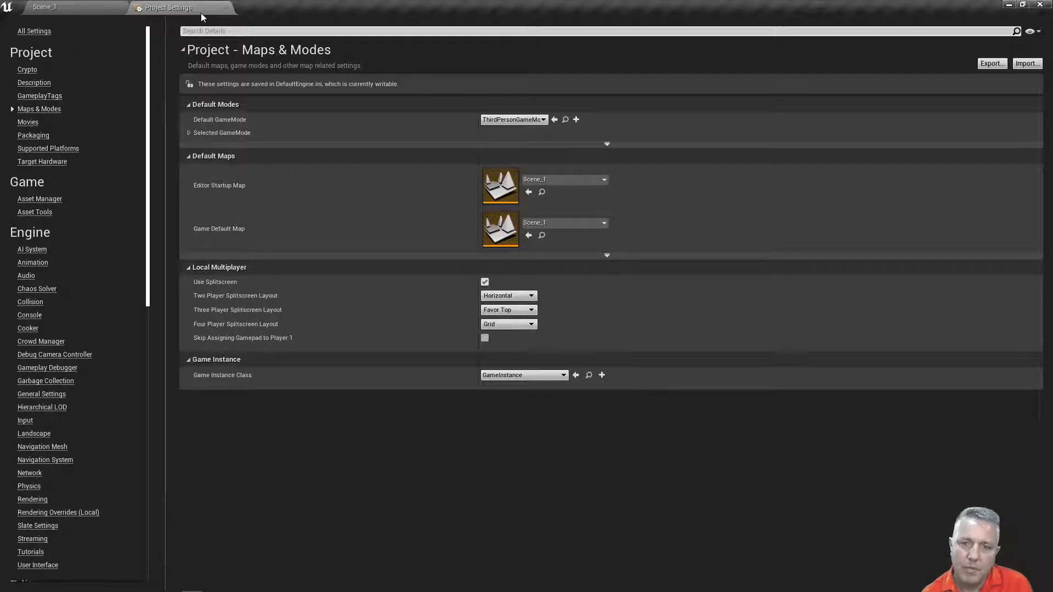
{"action": "left_click", "coordinate": [228, 7]}
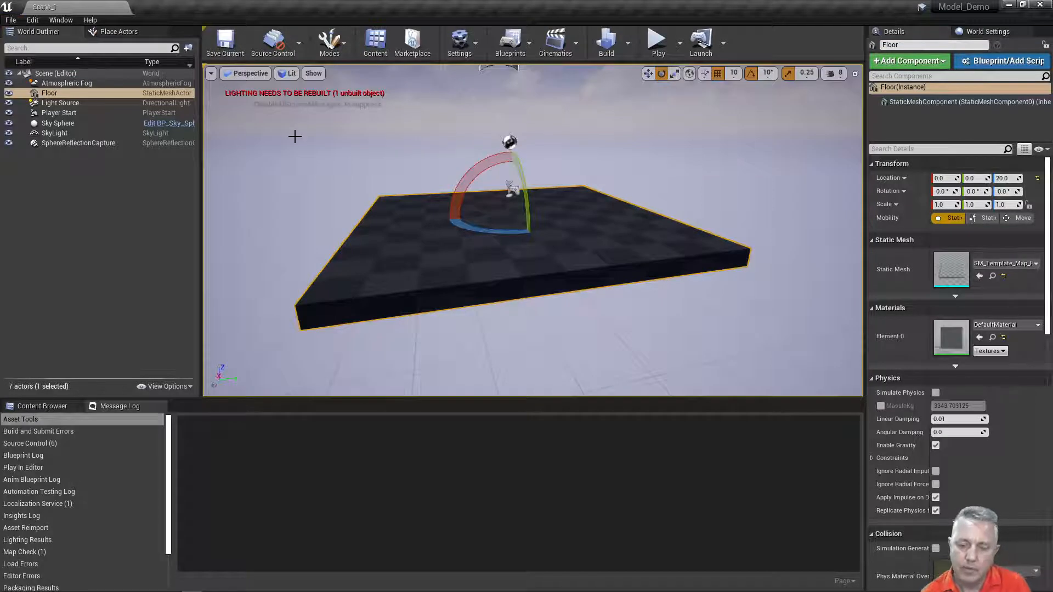
Look around the sky, frame the Floor in the viewport and view it from above
{"action": "left_click_drag", "start_coordinate": [293, 138], "coordinate": [292, 110]}
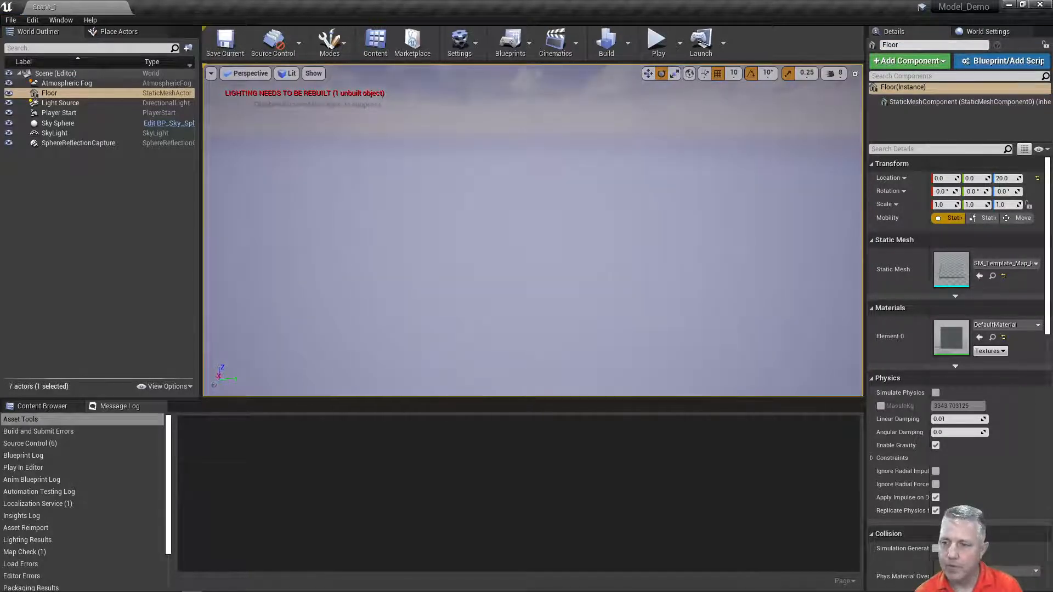
{"action": "right_click_drag", "start_coordinate": [322, 148], "coordinate": [322, 76]}
{"action": "right_click_drag", "start_coordinate": [438, 115], "coordinate": [438, 148]}
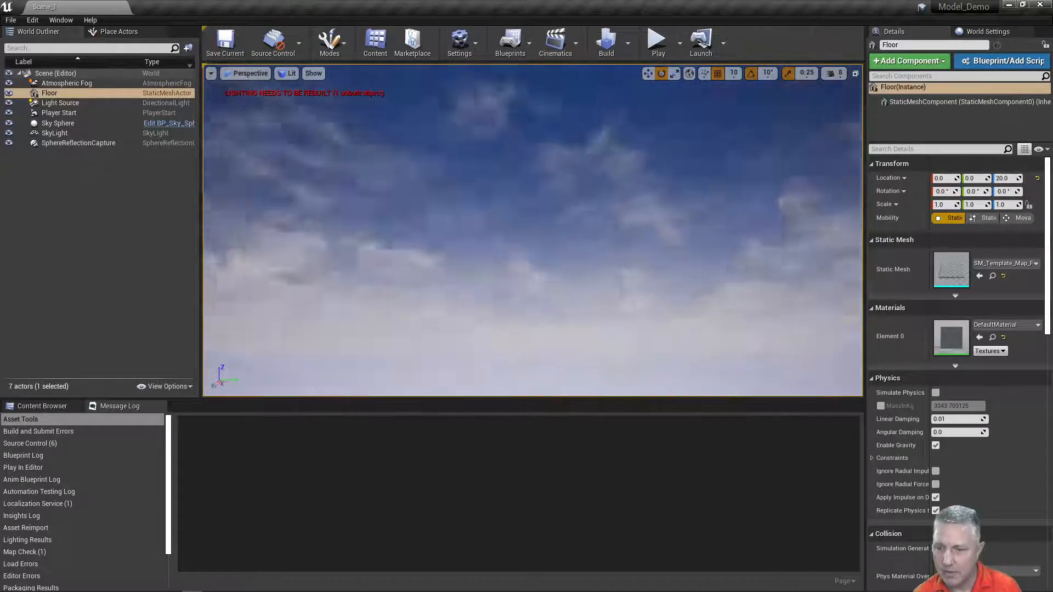
{"action": "left_click", "coordinate": [55, 94]}
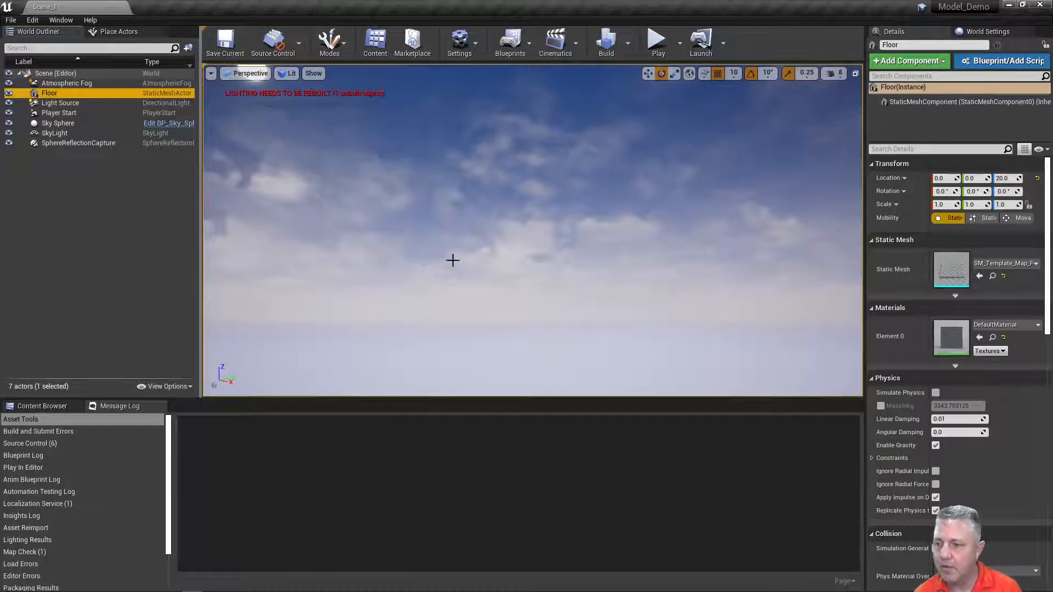
{"action": "key", "text": "f"}
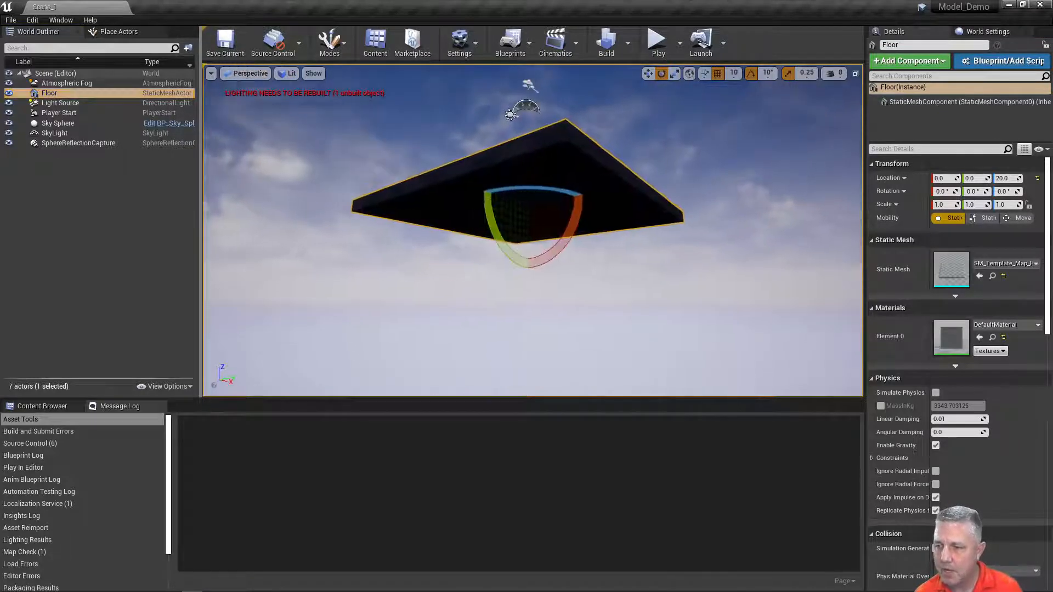
{"action": "left_click", "coordinate": [568, 218]}
{"action": "right_click_drag", "start_coordinate": [567, 218], "coordinate": [559, 329]}
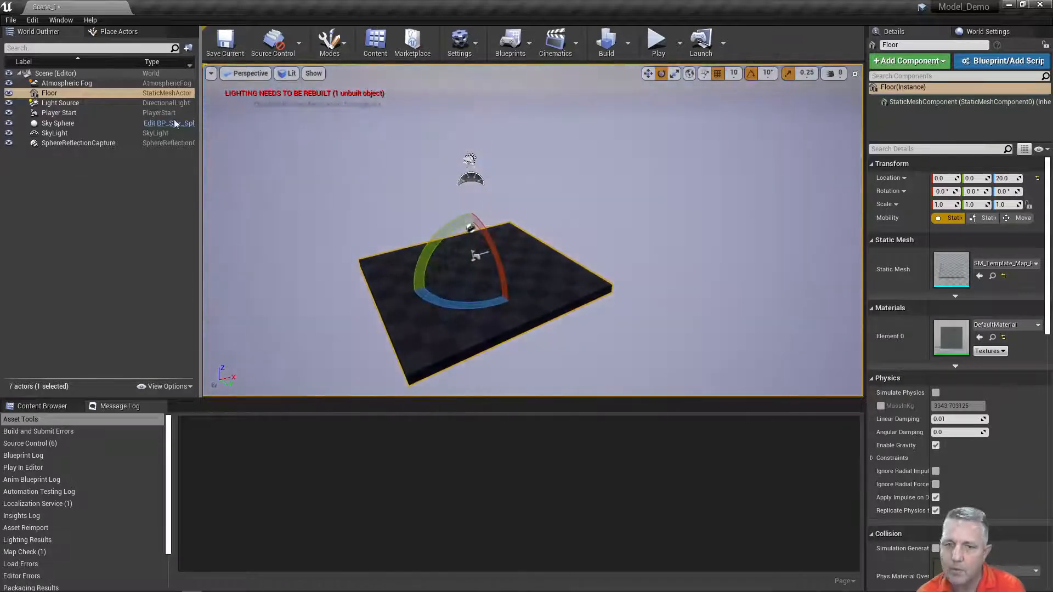
Find the mouse options in the Editor Preferences, enable Invert Middle Mouse Pan and close the preferences
{"action": "left_click", "coordinate": [33, 21]}
{"action": "left_click", "coordinate": [60, 162]}
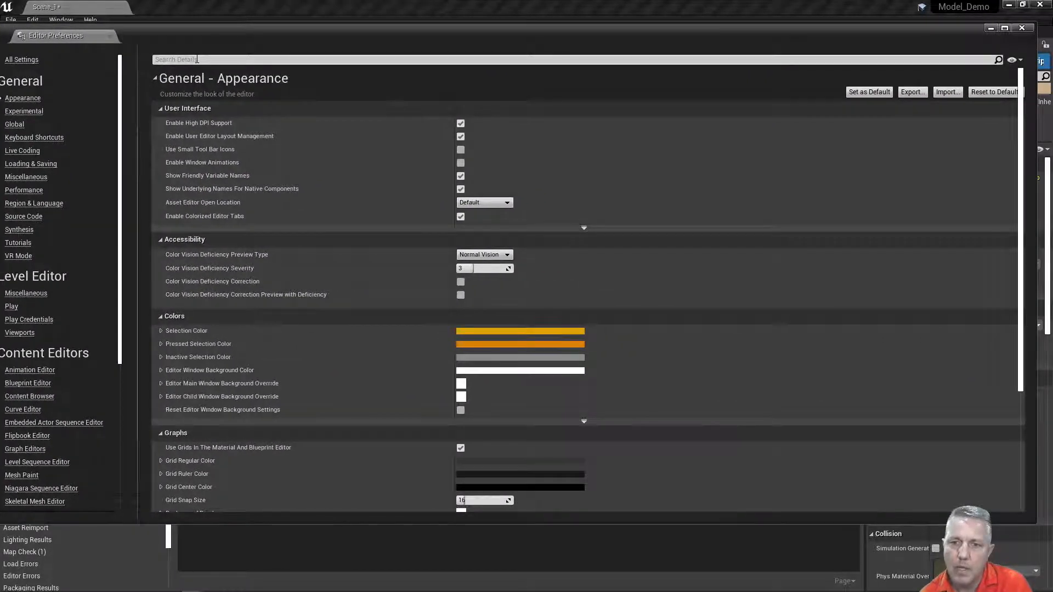
{"action": "left_click", "coordinate": [197, 59]}
{"action": "type", "text": "mouse"}
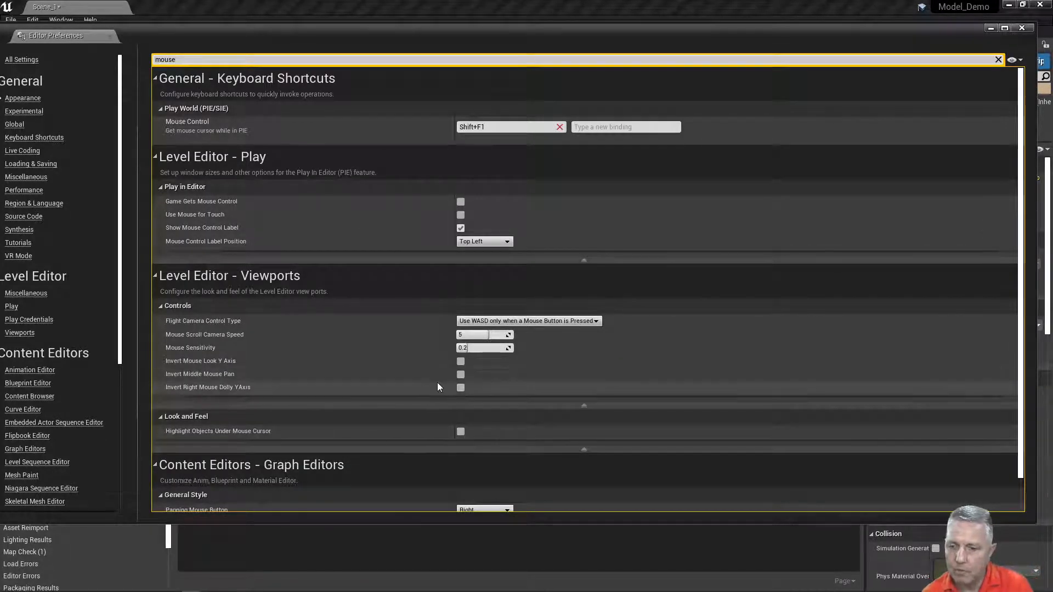
{"action": "left_click", "coordinate": [461, 375]}
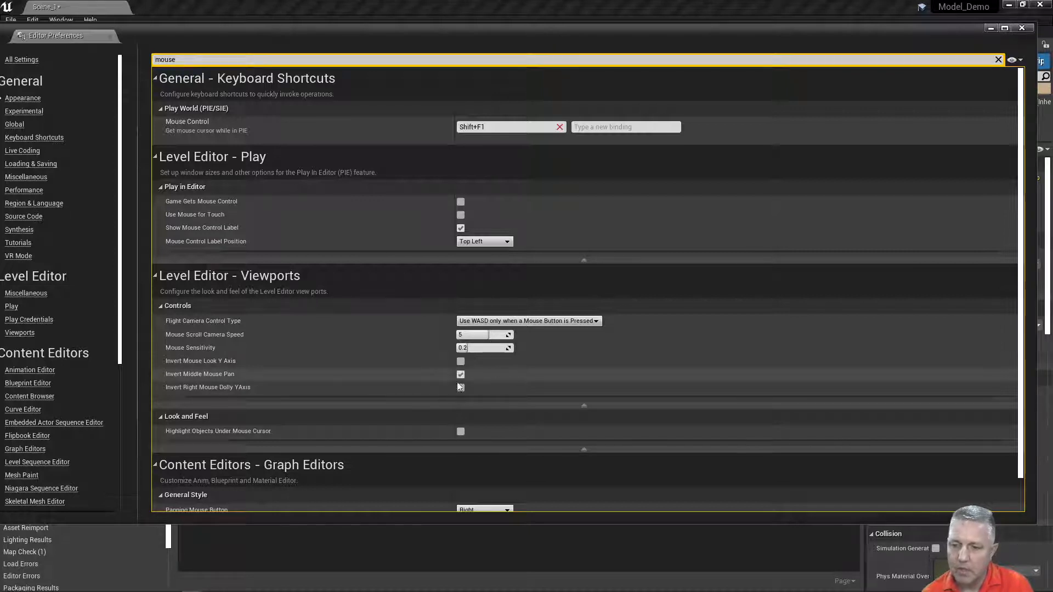
{"action": "left_click", "coordinate": [1020, 29]}
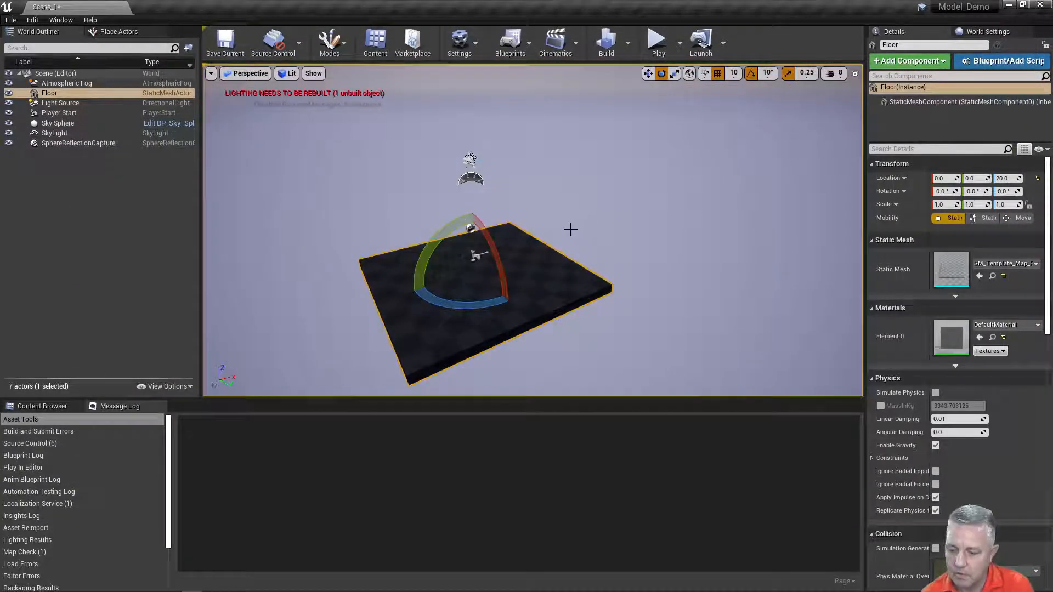
Try panning, orbiting and zooming around the Floor, ending with a close view of it
{"action": "right_click_drag", "start_coordinate": [570, 229], "coordinate": [501, 225]}
{"action": "left_click_drag", "start_coordinate": [518, 140], "coordinate": [642, 236], "text": "alt"}
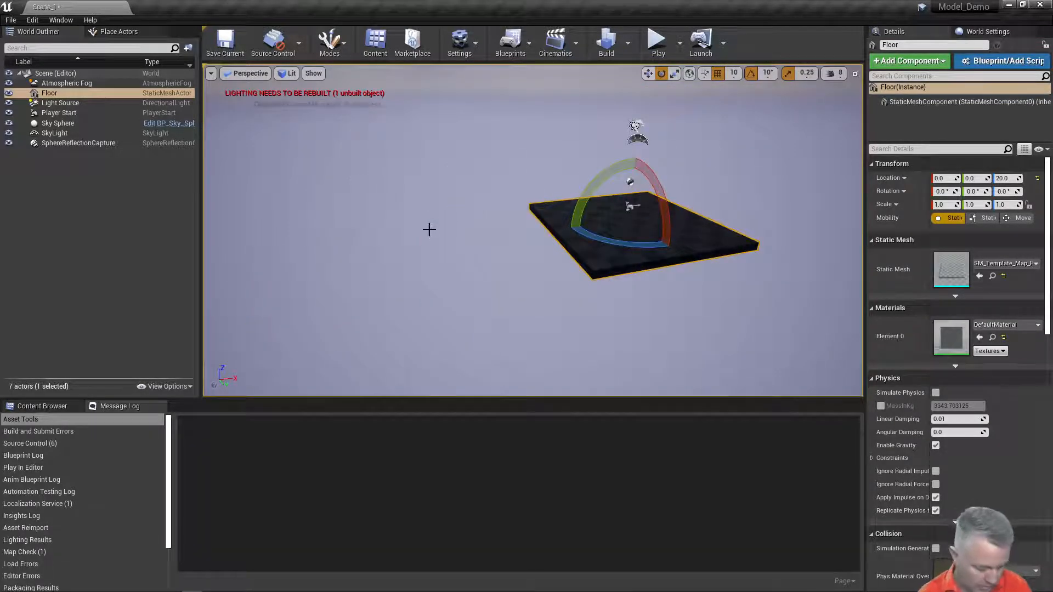
{"action": "mouse_move", "coordinate": [422, 246]}
{"action": "left_mouse_down", "text": "alt"}
{"action": "mouse_move", "coordinate": [488, 275]}
{"action": "mouse_move", "coordinate": [619, 235]}
{"action": "mouse_move", "coordinate": [417, 285]}
{"action": "mouse_move", "coordinate": [419, 235]}
{"action": "mouse_move", "coordinate": [401, 244]}
{"action": "mouse_move", "coordinate": [438, 258]}
{"action": "mouse_move", "coordinate": [402, 268]}
{"action": "mouse_move", "coordinate": [418, 263]}
{"action": "left_mouse_up", "text": "alt"}
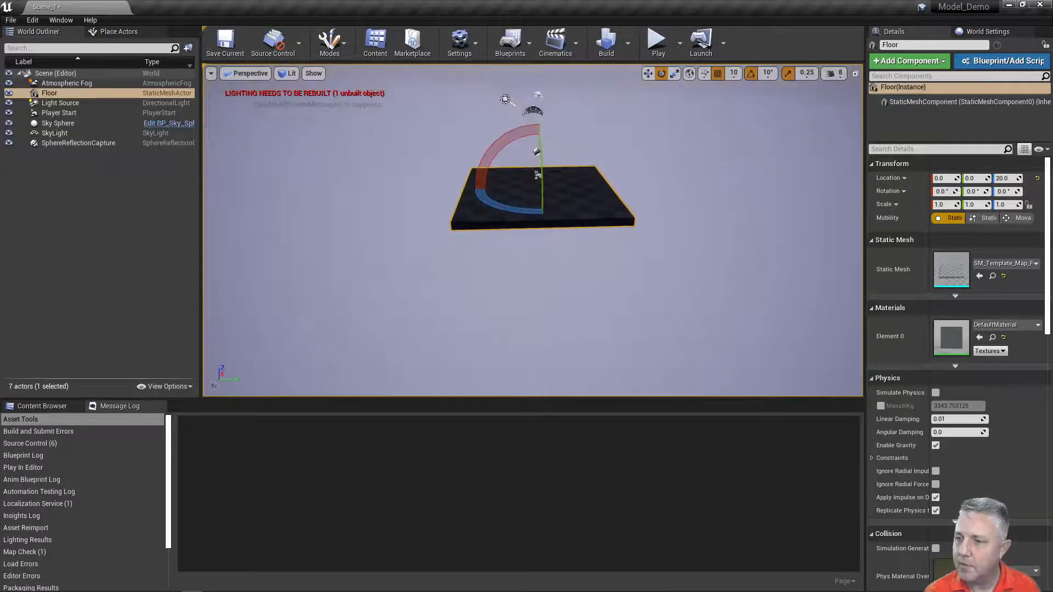
{"action": "left_click_drag", "start_coordinate": [539, 240], "coordinate": [487, 243], "text": "alt"}
{"action": "right_click_drag", "start_coordinate": [536, 225], "coordinate": [480, 267], "text": "alt"}
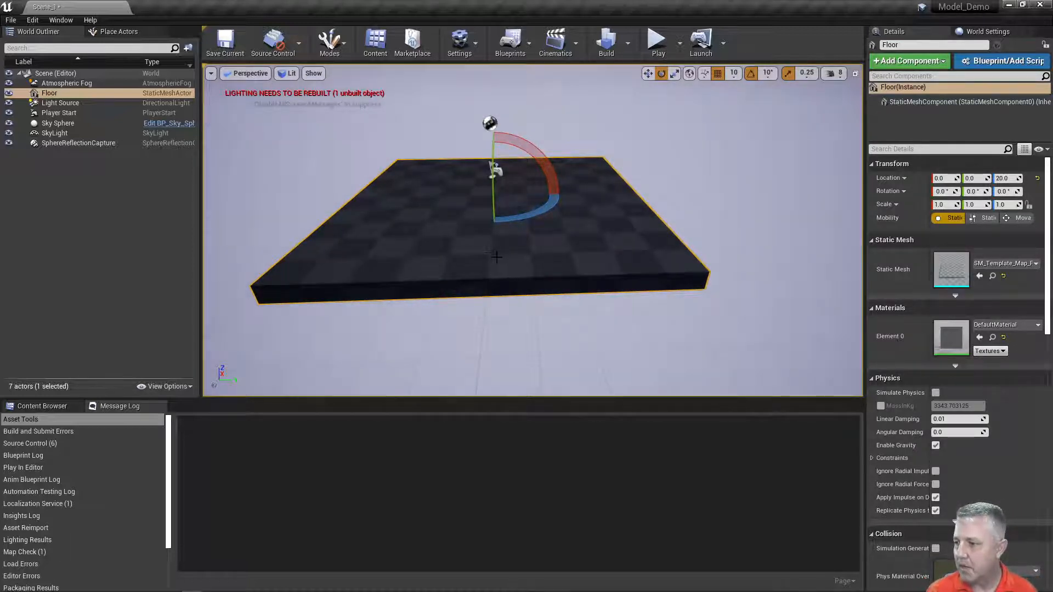
Examine the Floor's properties, including the advanced Static Mesh and Materials options and the physics, collision, lighting and rendering settings
{"action": "scroll", "coordinate": [895, 222], "scroll_direction": "down", "scroll_amount": 5}
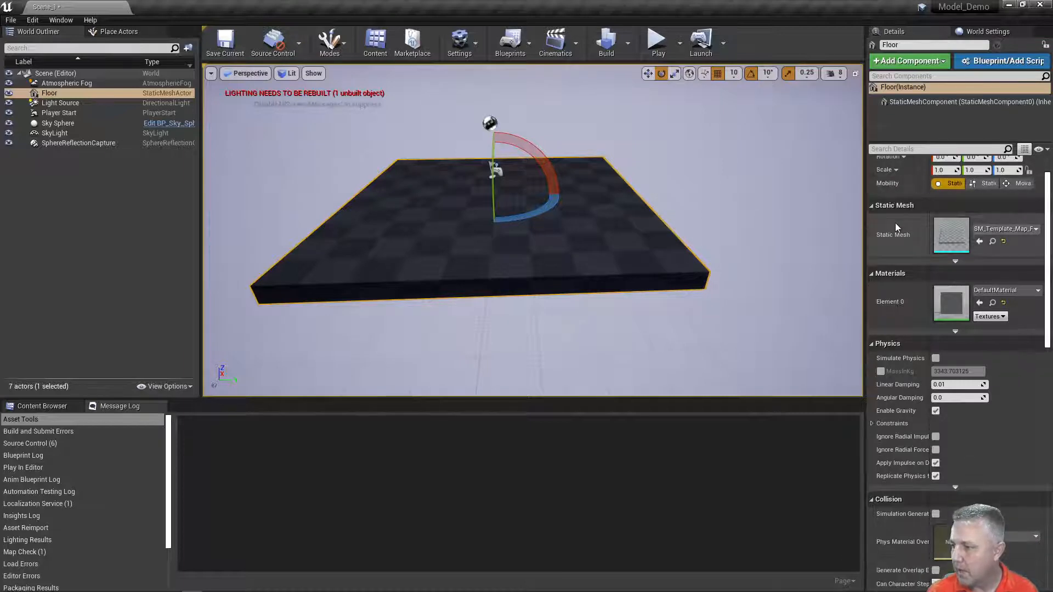
{"action": "scroll", "coordinate": [896, 229], "scroll_direction": "down", "scroll_amount": 3}
{"action": "scroll", "coordinate": [896, 225], "scroll_direction": "down", "scroll_amount": 12}
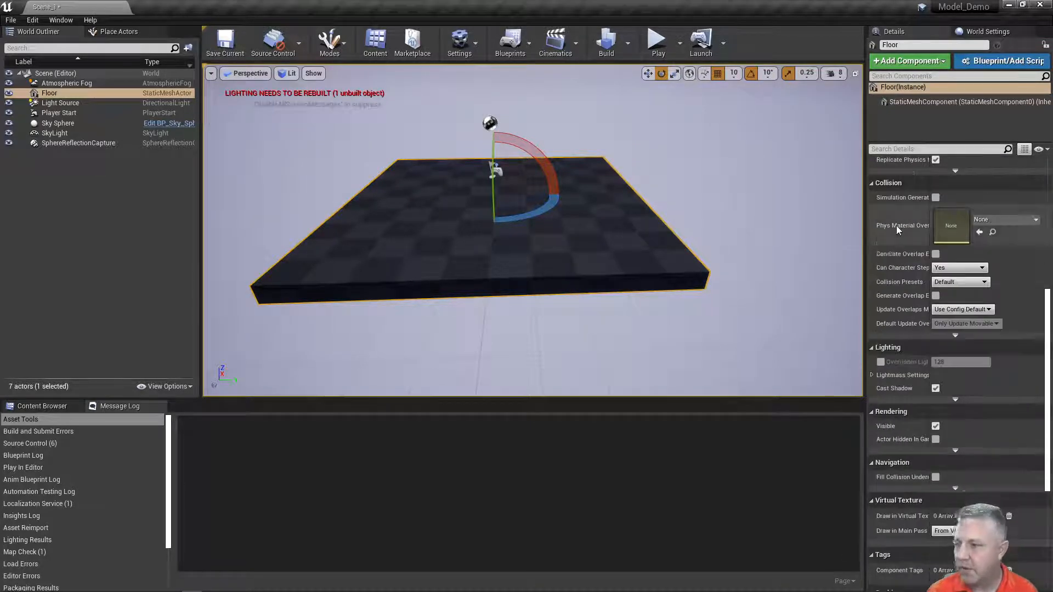
{"action": "scroll", "coordinate": [896, 226], "scroll_direction": "up", "scroll_amount": 12}
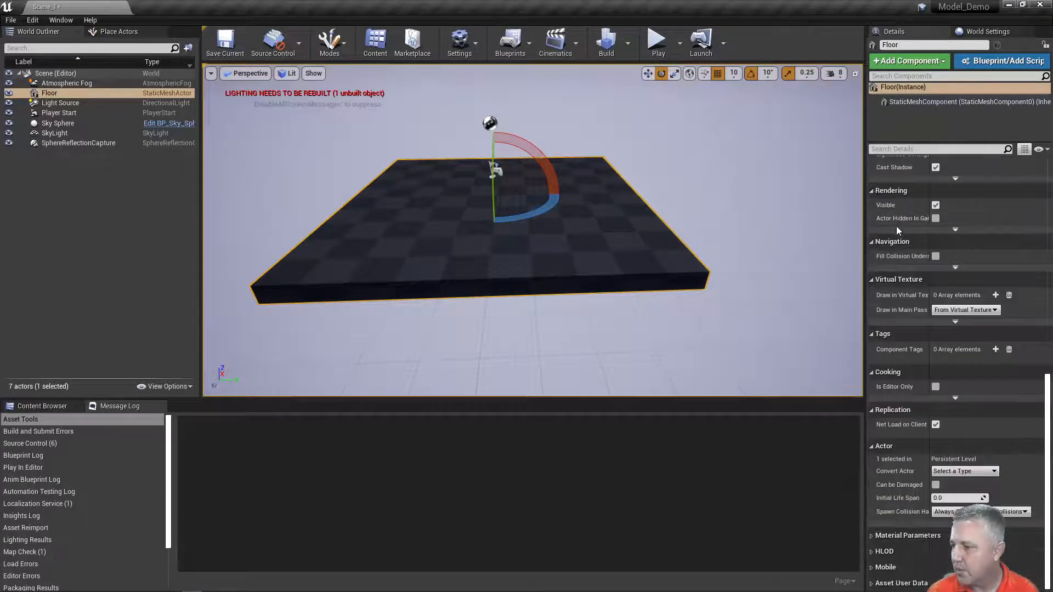
{"action": "scroll", "coordinate": [897, 225], "scroll_direction": "up", "scroll_amount": 9}
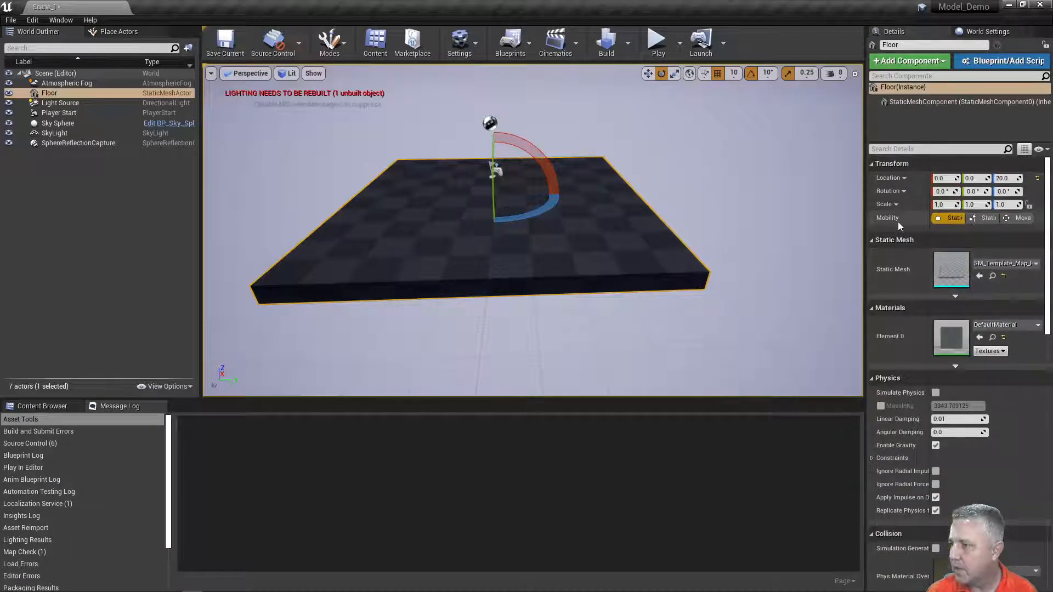
{"action": "left_click", "coordinate": [955, 296]}
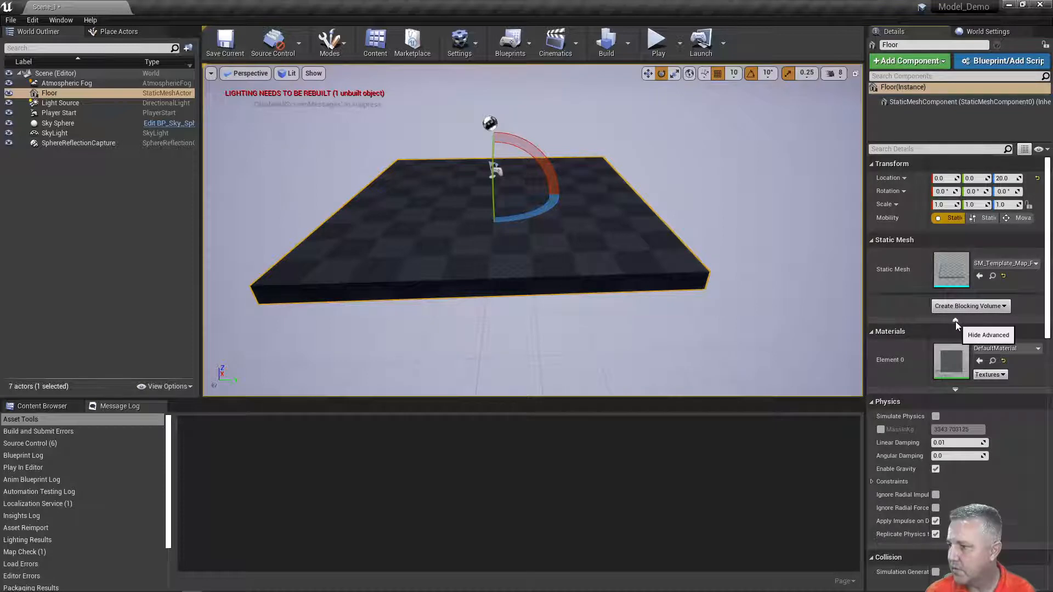
{"action": "left_click", "coordinate": [955, 321]}
{"action": "left_click", "coordinate": [956, 365]}
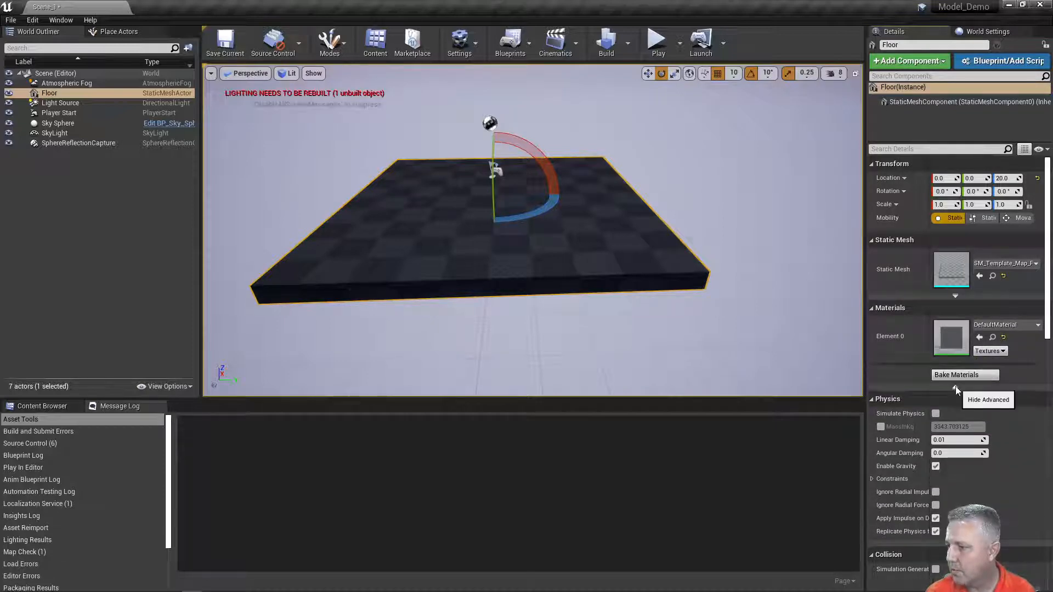
{"action": "left_click", "coordinate": [955, 387]}
{"action": "scroll", "coordinate": [955, 372], "scroll_direction": "down", "scroll_amount": 6}
{"action": "scroll", "coordinate": [954, 364], "scroll_direction": "down", "scroll_amount": 4}
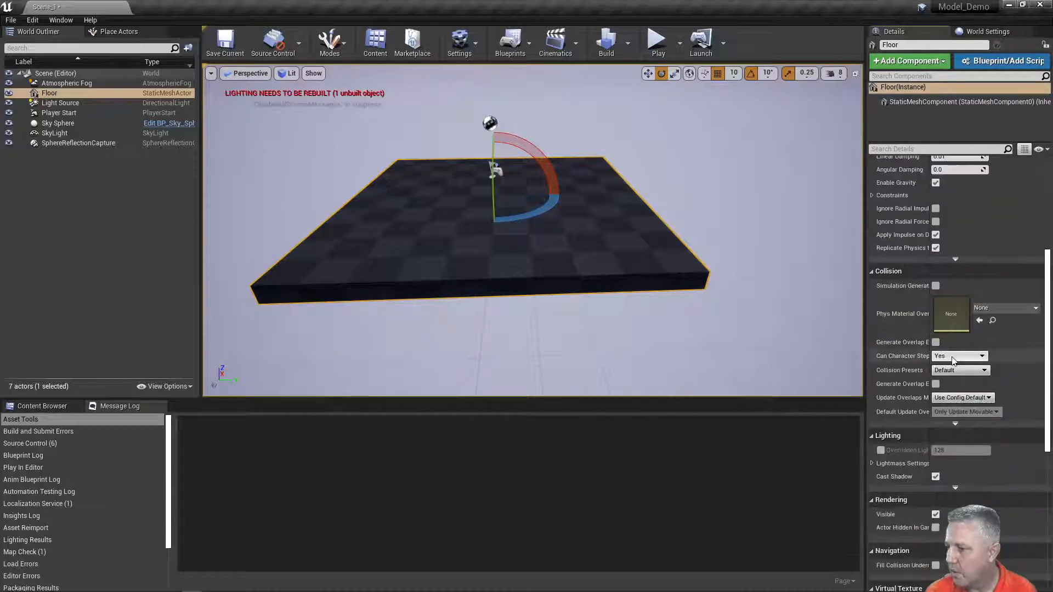
{"action": "scroll", "coordinate": [952, 360], "scroll_direction": "down", "scroll_amount": 3}
{"action": "scroll", "coordinate": [952, 359], "scroll_direction": "up", "scroll_amount": 13}
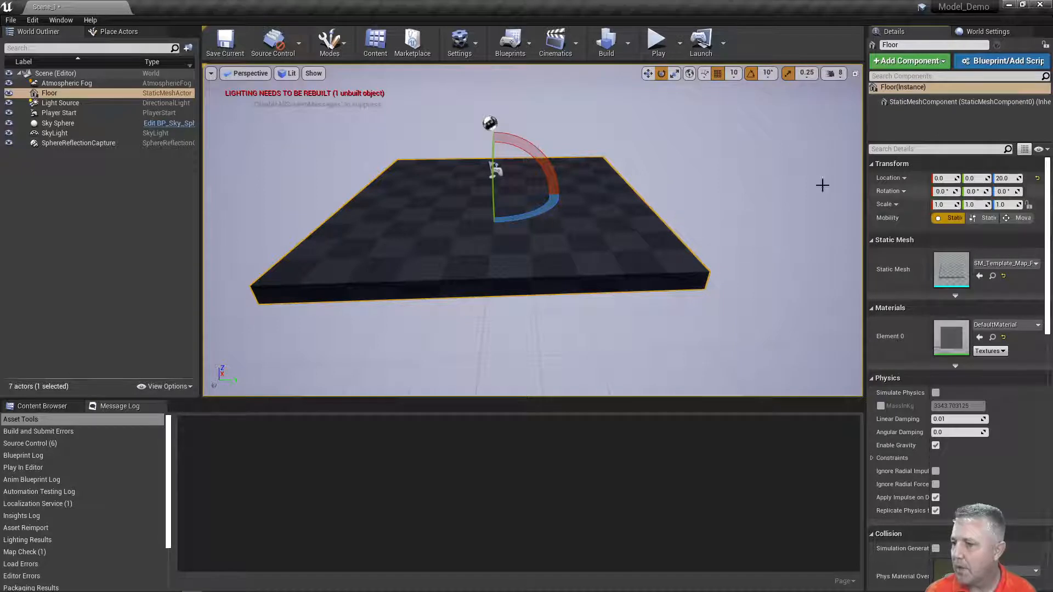
Set the Floor's X and Y scale to 5 and view the enlarged floor from farther away
{"action": "left_click", "coordinate": [939, 206]}
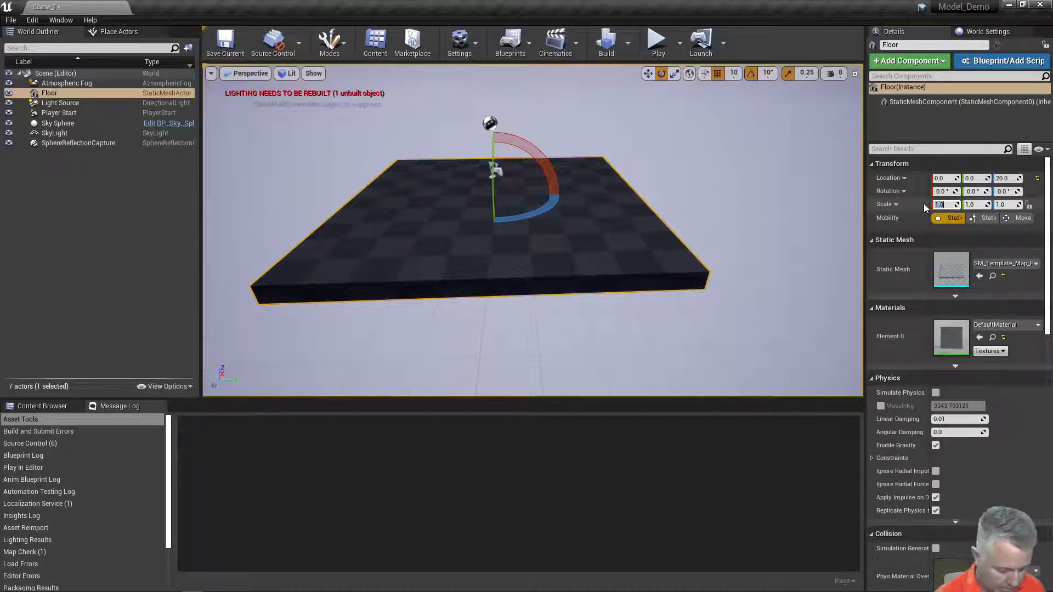
{"action": "type", "text": "5"}
{"action": "key", "text": "Tab"}
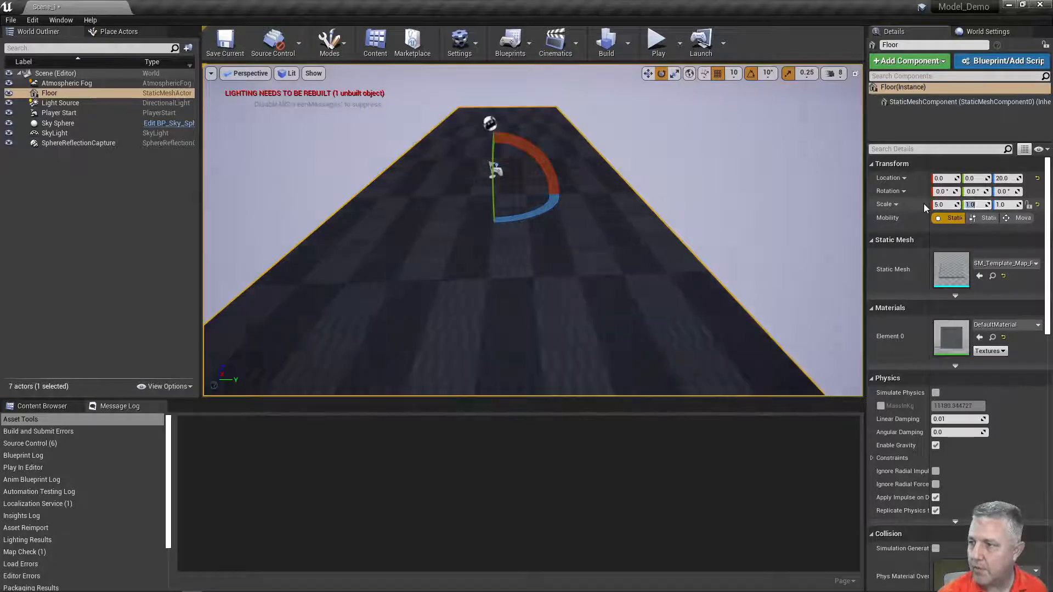
{"action": "type", "text": "5"}
{"action": "key", "text": "Tab"}
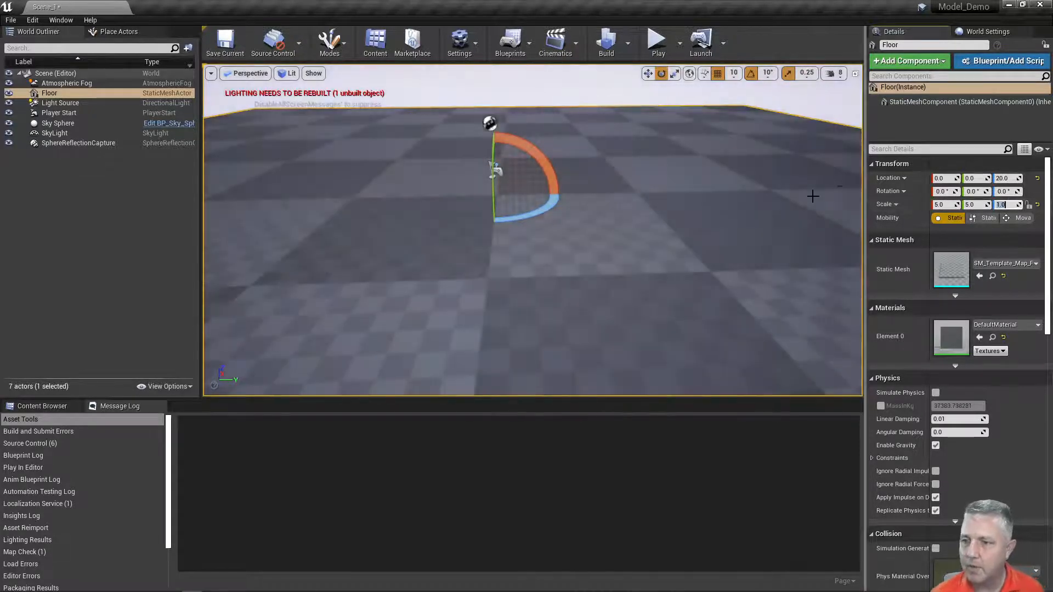
{"action": "scroll", "coordinate": [658, 263], "scroll_direction": "down", "scroll_amount": 2}
{"action": "scroll", "coordinate": [612, 265], "scroll_direction": "down", "scroll_amount": 2}
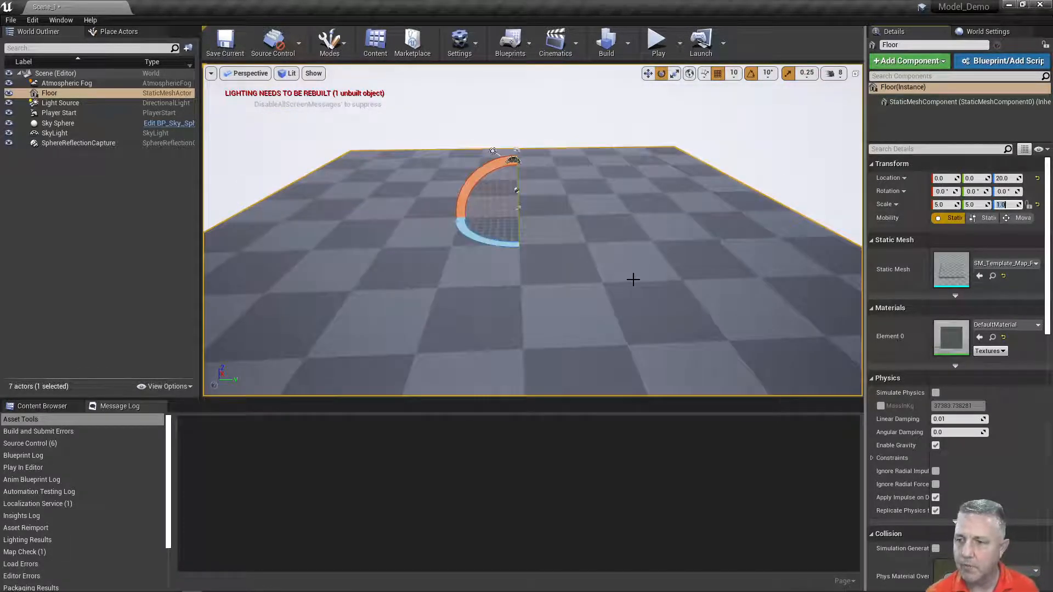
{"action": "mouse_move", "coordinate": [632, 278]}
{"action": "right_mouse_down"}
{"action": "mouse_move", "coordinate": [578, 277]}
{"action": "mouse_move", "coordinate": [583, 299]}
{"action": "mouse_move", "coordinate": [633, 276]}
{"action": "right_mouse_up"}
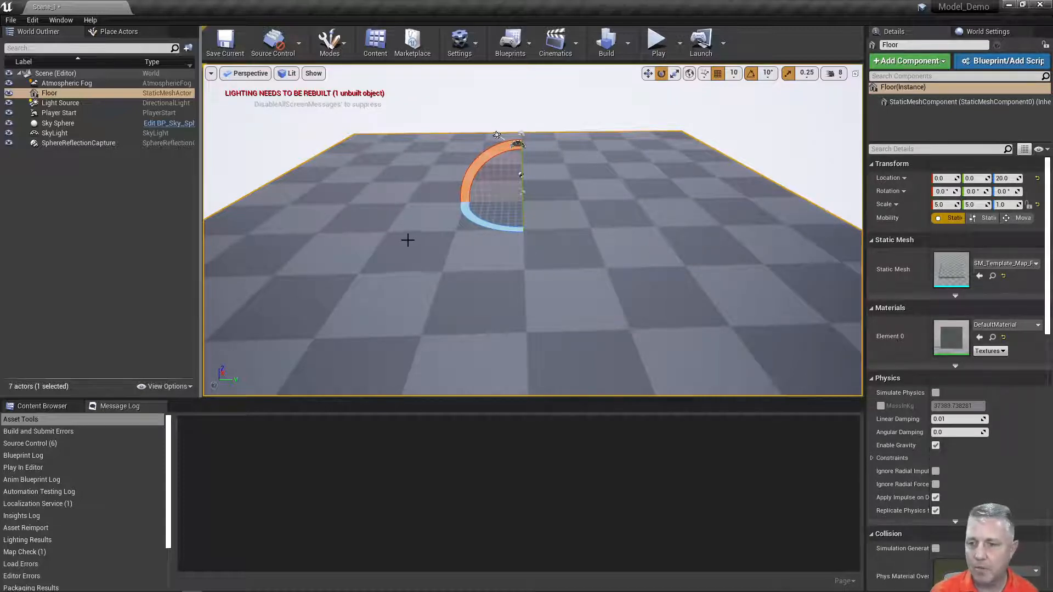
{"action": "scroll", "coordinate": [383, 262], "scroll_direction": "down", "scroll_amount": 5}
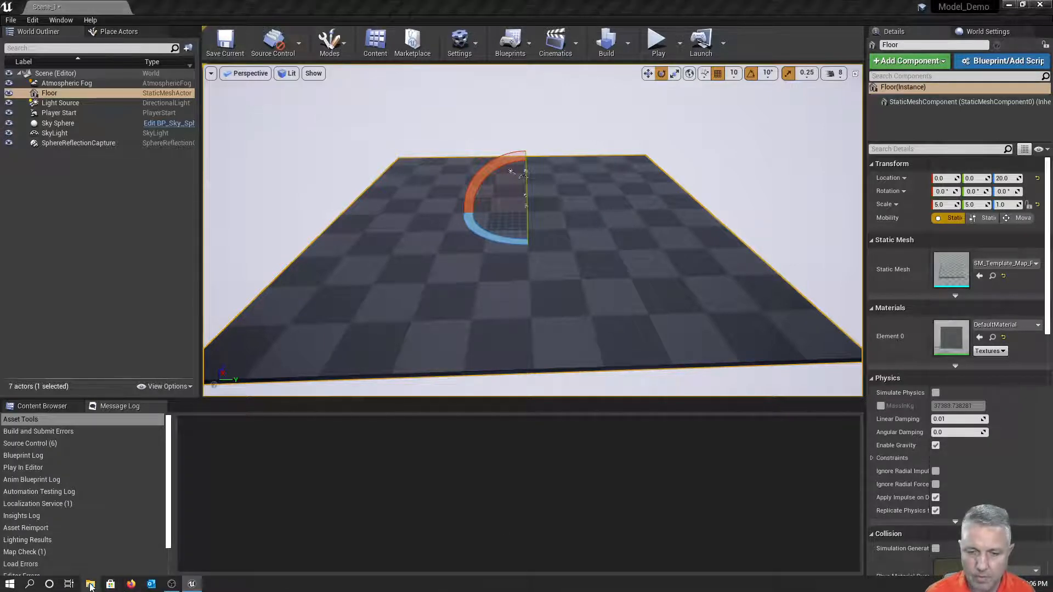
Switch to File Explorer and find the Maya_Projects folder on the My Passport (G:) drive
{"action": "left_click", "coordinate": [90, 584]}
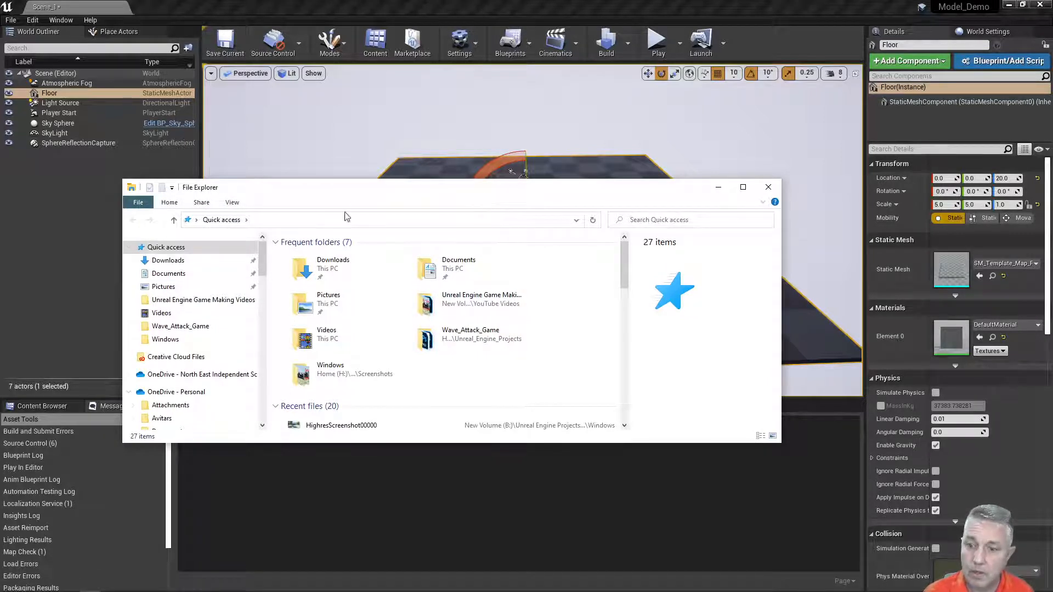
{"action": "left_click_drag", "start_coordinate": [352, 196], "coordinate": [337, 188]}
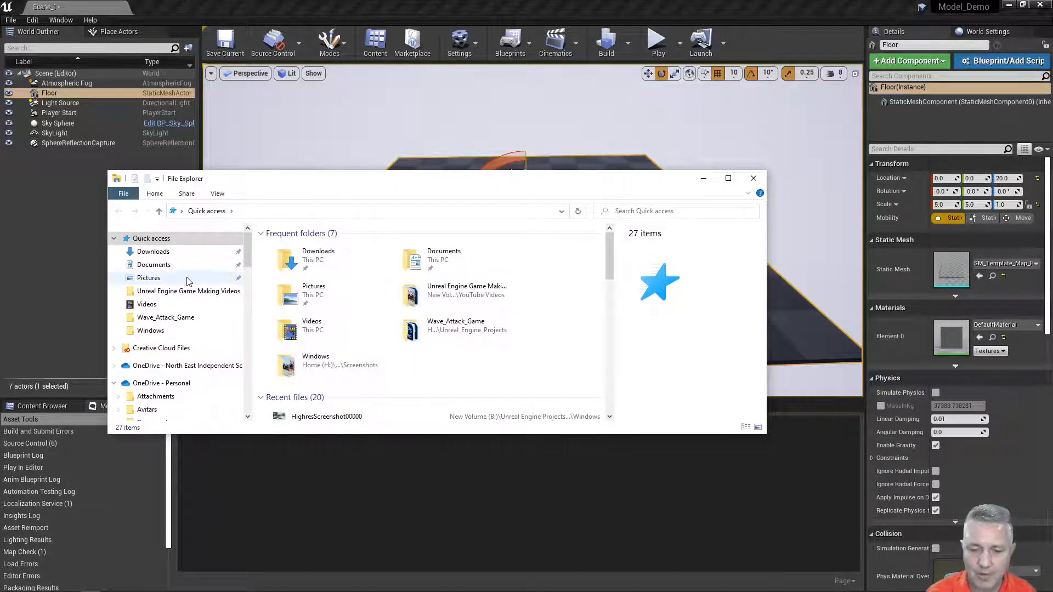
{"action": "scroll", "coordinate": [186, 281], "scroll_direction": "down", "scroll_amount": 1}
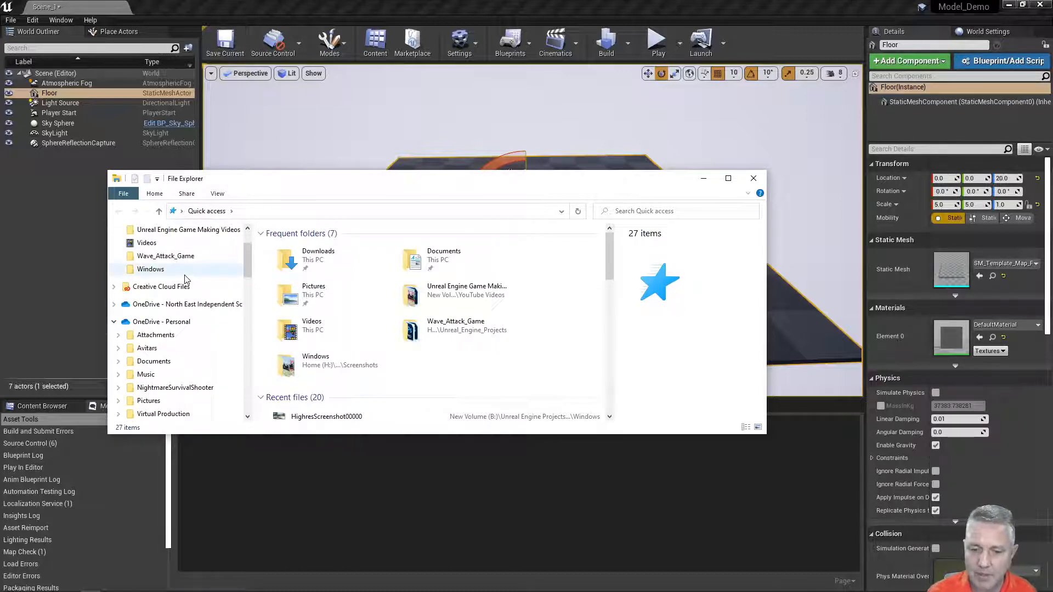
{"action": "scroll", "coordinate": [187, 278], "scroll_direction": "down", "scroll_amount": 1}
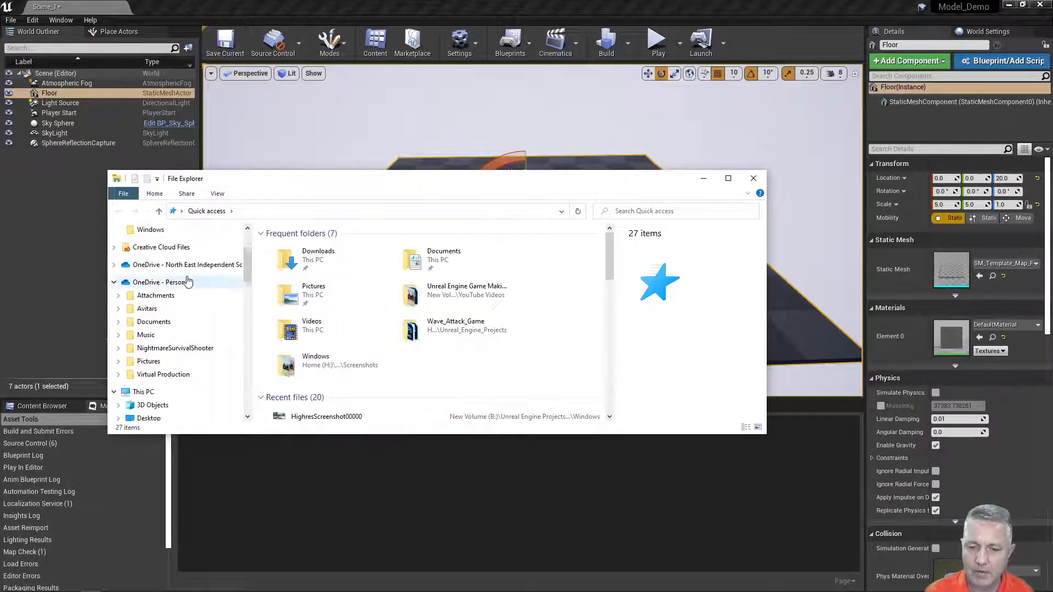
{"action": "scroll", "coordinate": [188, 279], "scroll_direction": "up", "scroll_amount": 3}
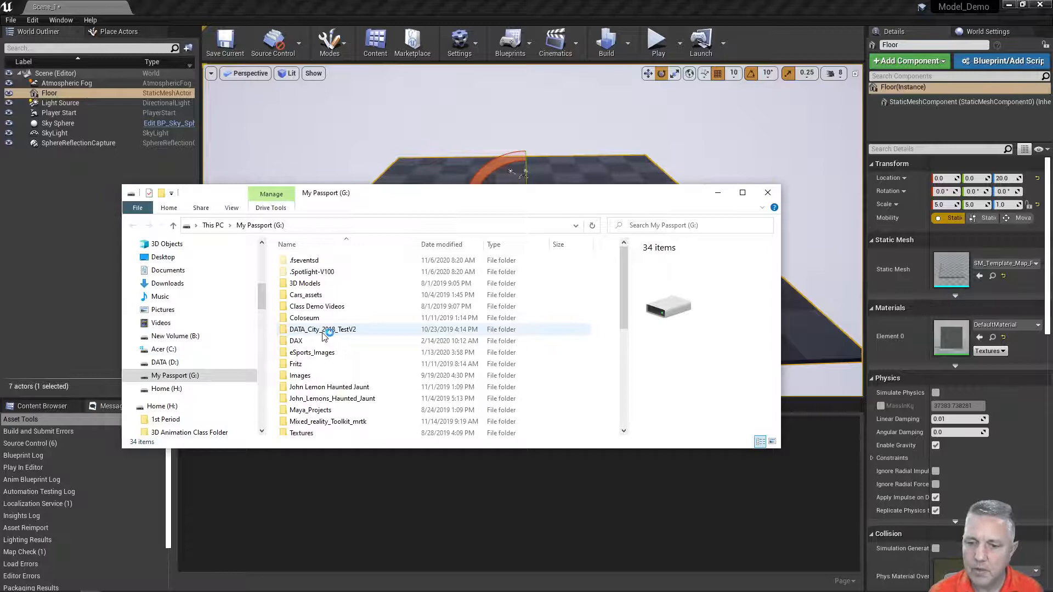
{"action": "scroll", "coordinate": [324, 336], "scroll_direction": "down", "scroll_amount": 6}
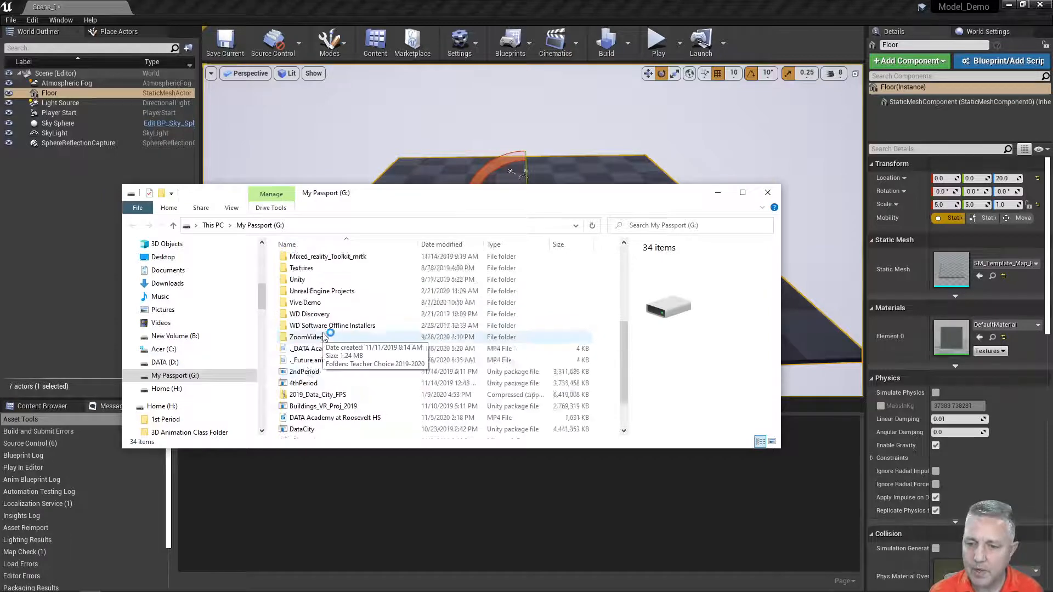
{"action": "scroll", "coordinate": [321, 322], "scroll_direction": "up", "scroll_amount": 2}
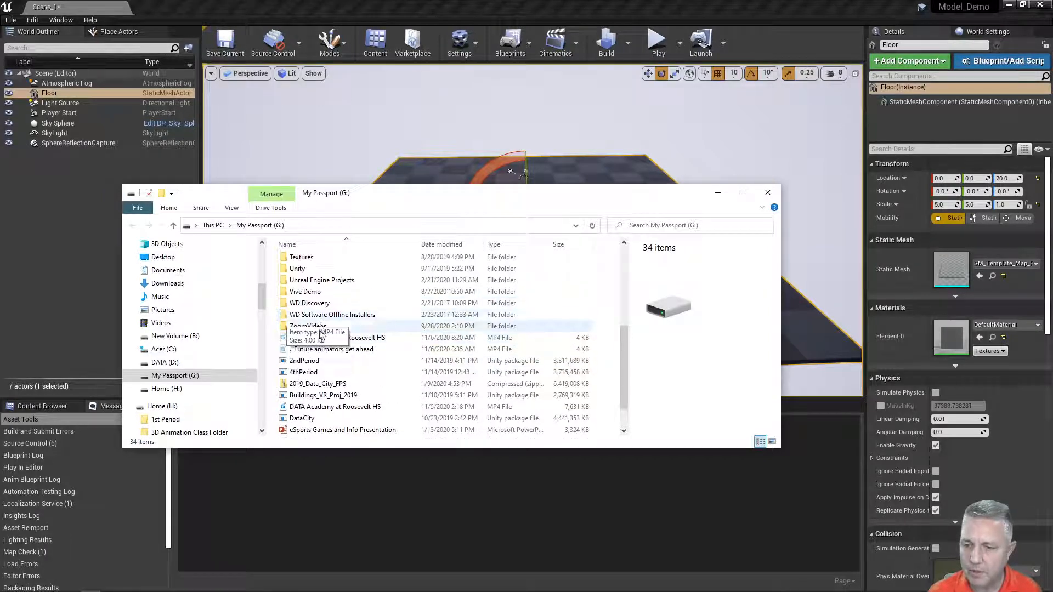
{"action": "scroll", "coordinate": [317, 301], "scroll_direction": "up", "scroll_amount": 1}
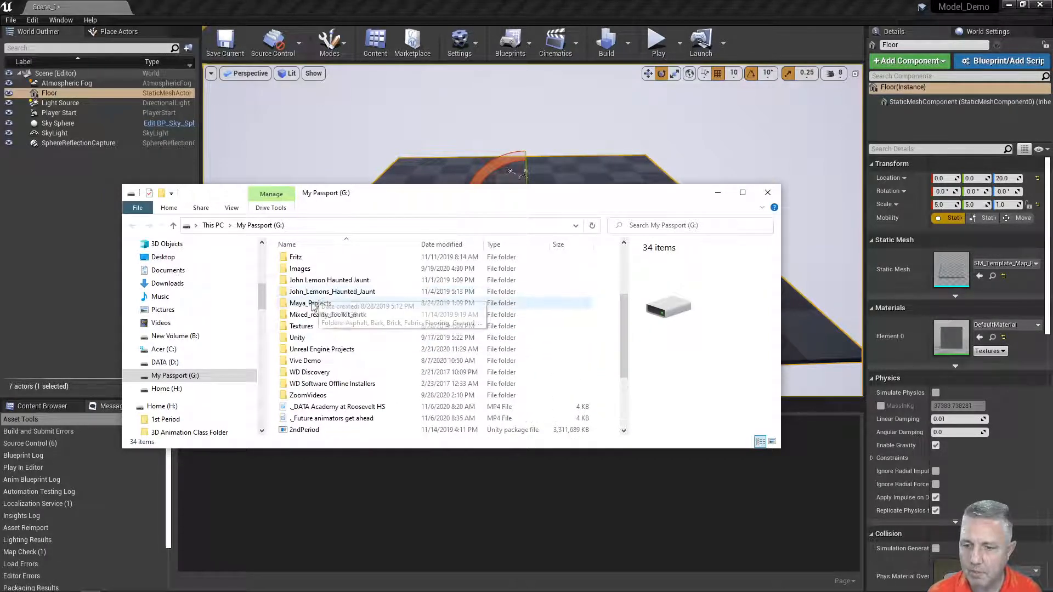
Open the scenes folder inside Maya_Projects > House_Demo and move the File Explorer window off the Unreal Editor
{"action": "double_click", "coordinate": [308, 308]}
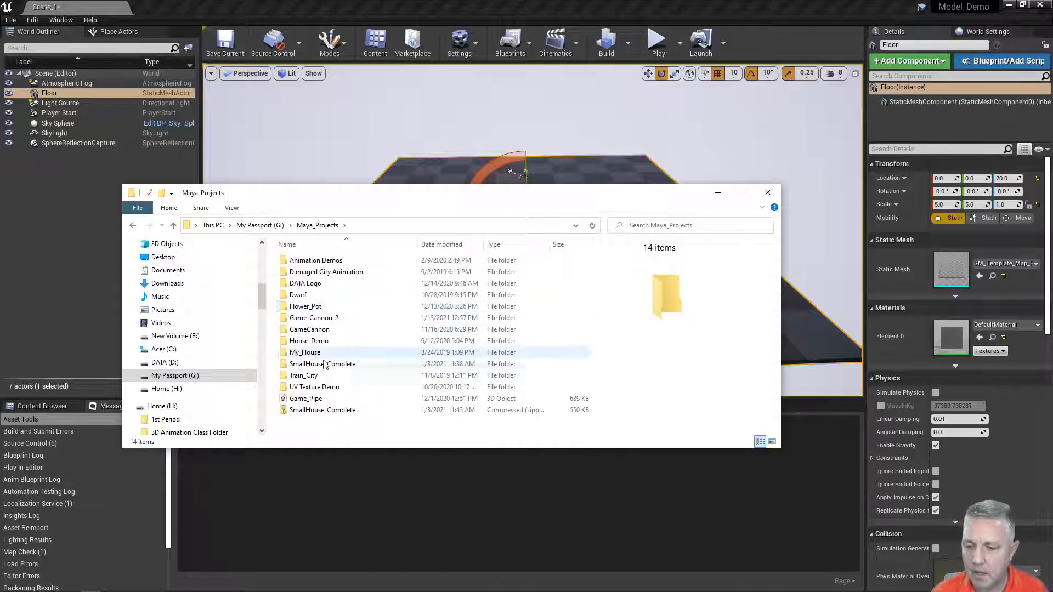
{"action": "double_click", "coordinate": [306, 341]}
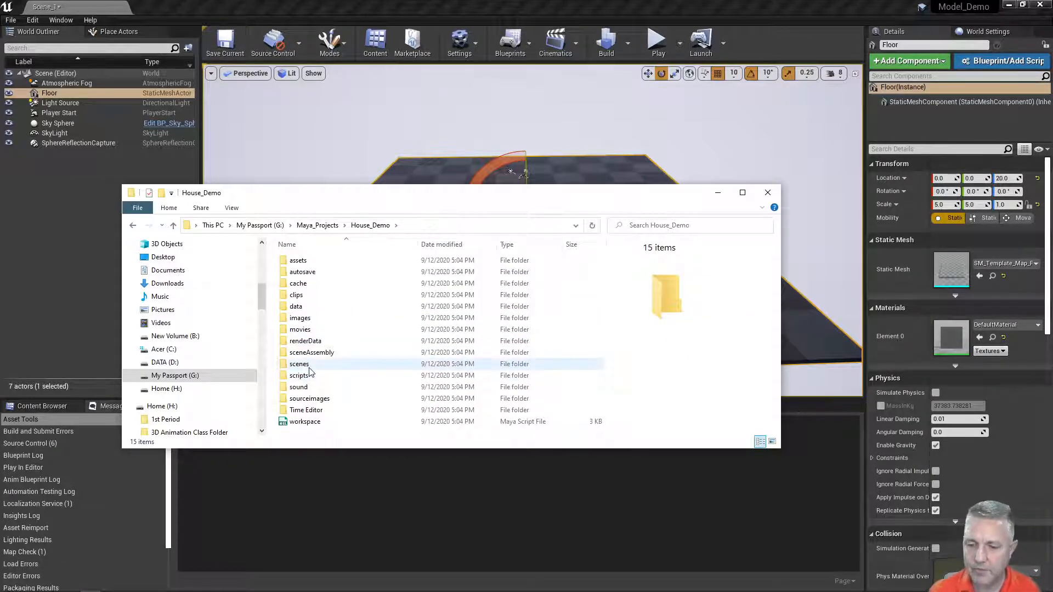
{"action": "double_click", "coordinate": [310, 366]}
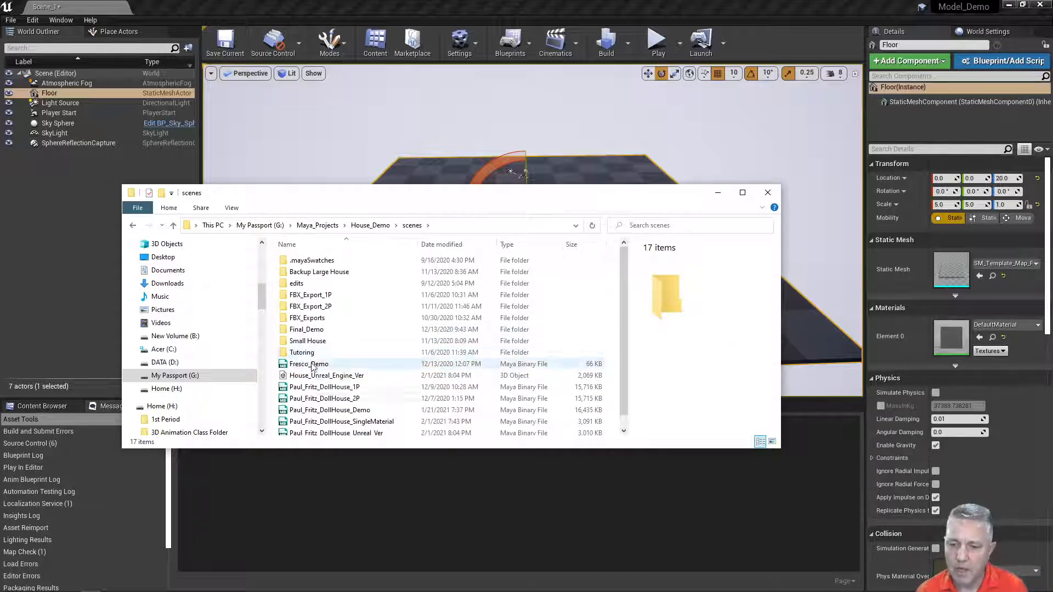
{"action": "scroll", "coordinate": [311, 367], "scroll_direction": "down", "scroll_amount": 1}
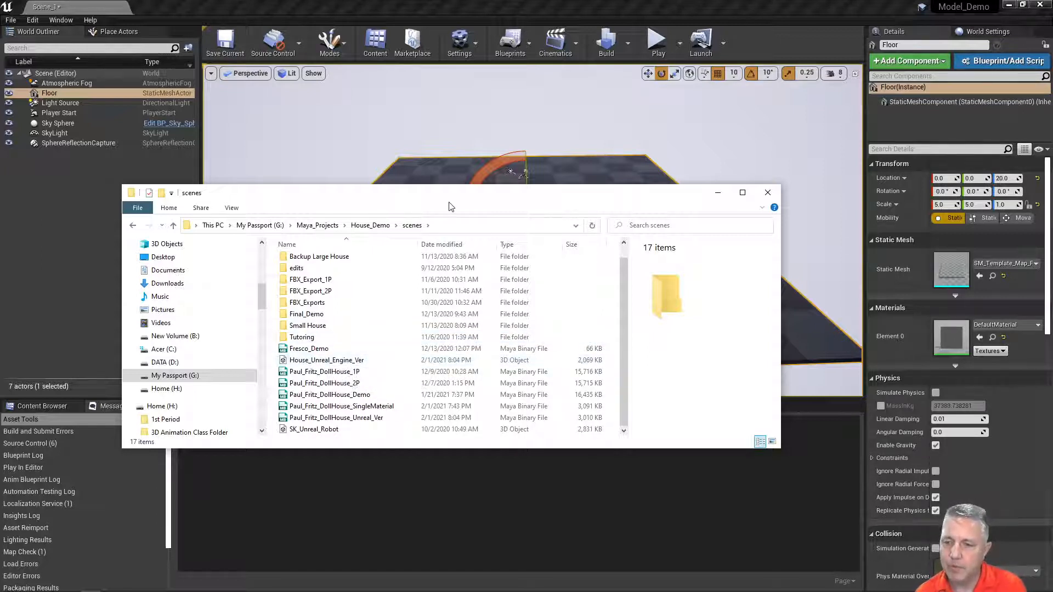
{"action": "left_click_drag", "start_coordinate": [429, 189], "coordinate": [0, 198]}
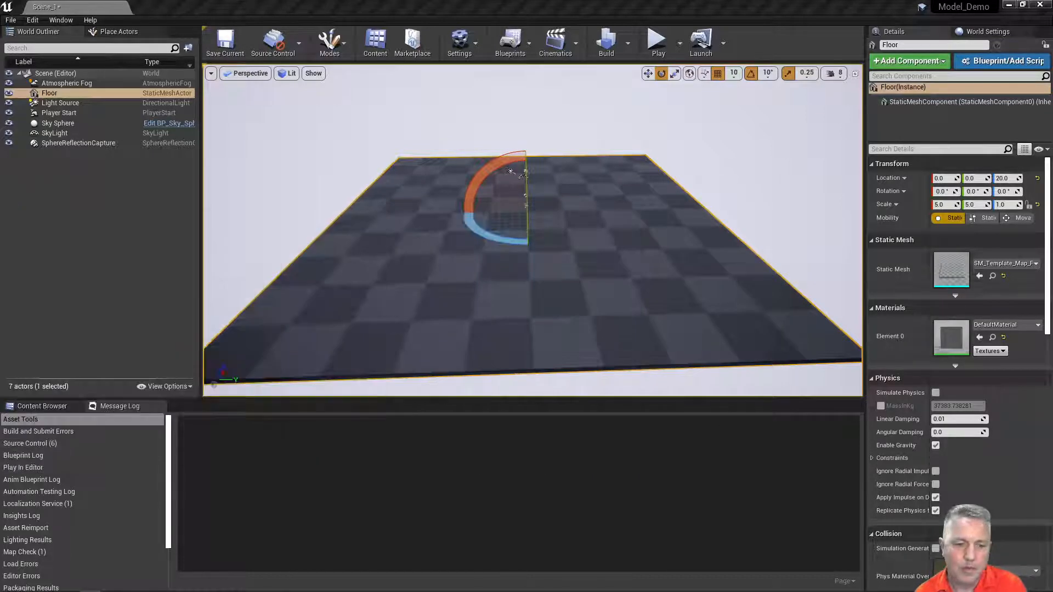
Create a folder named Maps in the project's top-level Content folder
{"action": "left_click", "coordinate": [48, 406]}
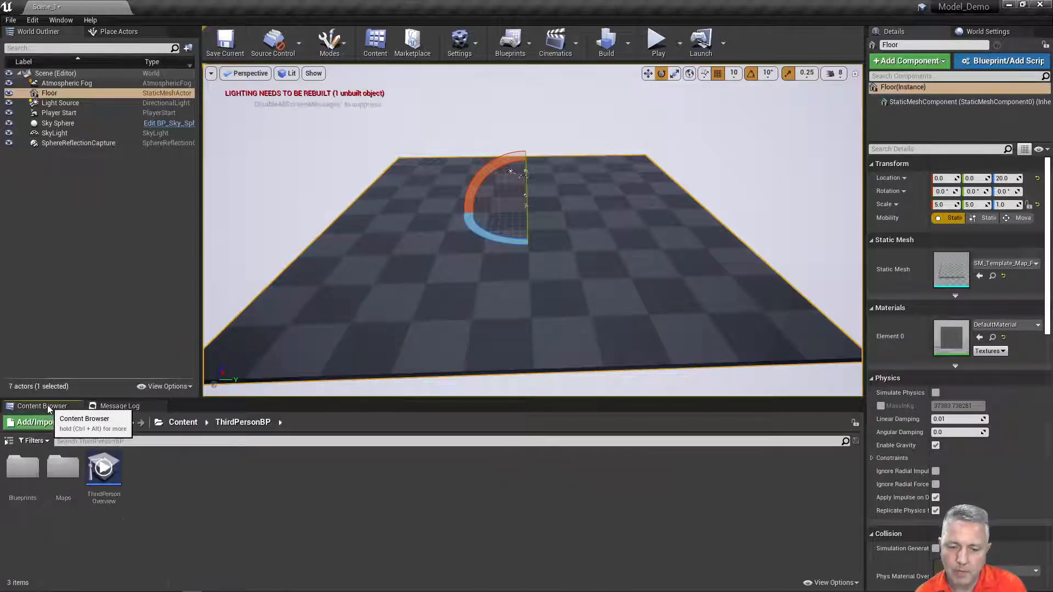
{"action": "left_click", "coordinate": [184, 423]}
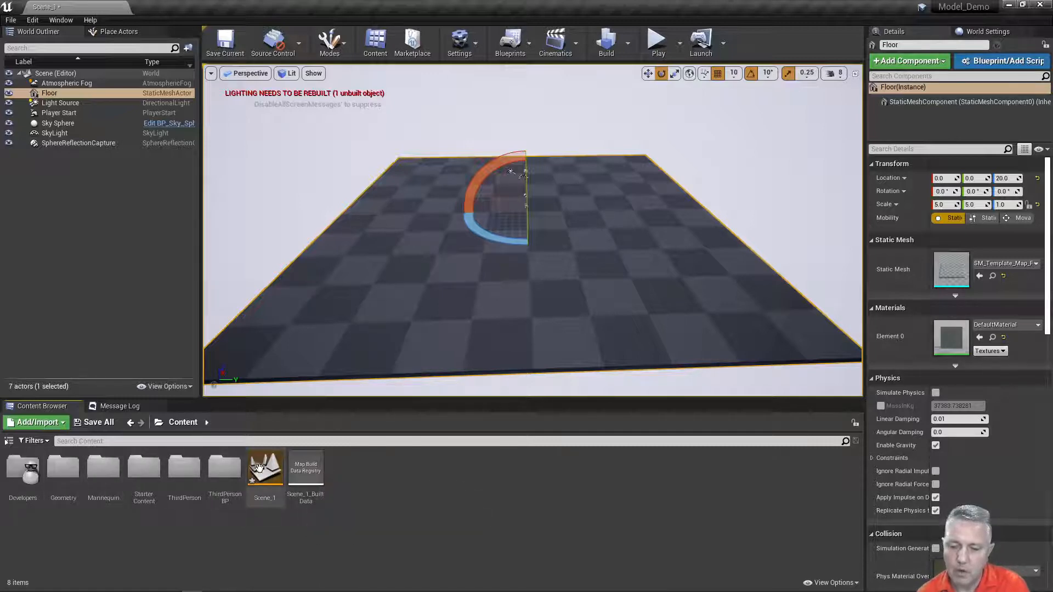
{"action": "right_click", "coordinate": [360, 485]}
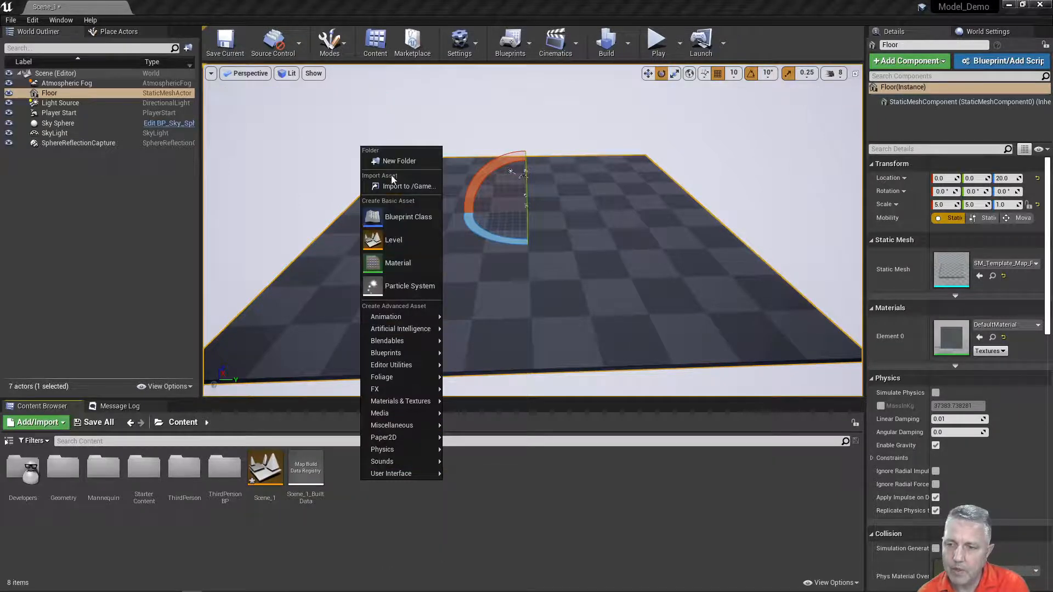
{"action": "left_click", "coordinate": [390, 160]}
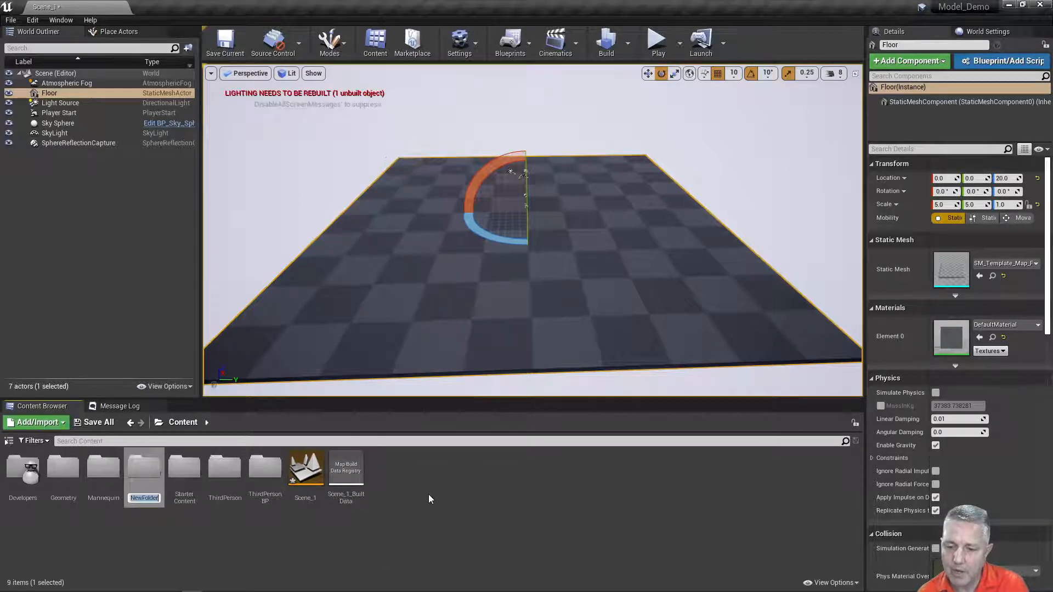
{"action": "type", "text": "Maps"}
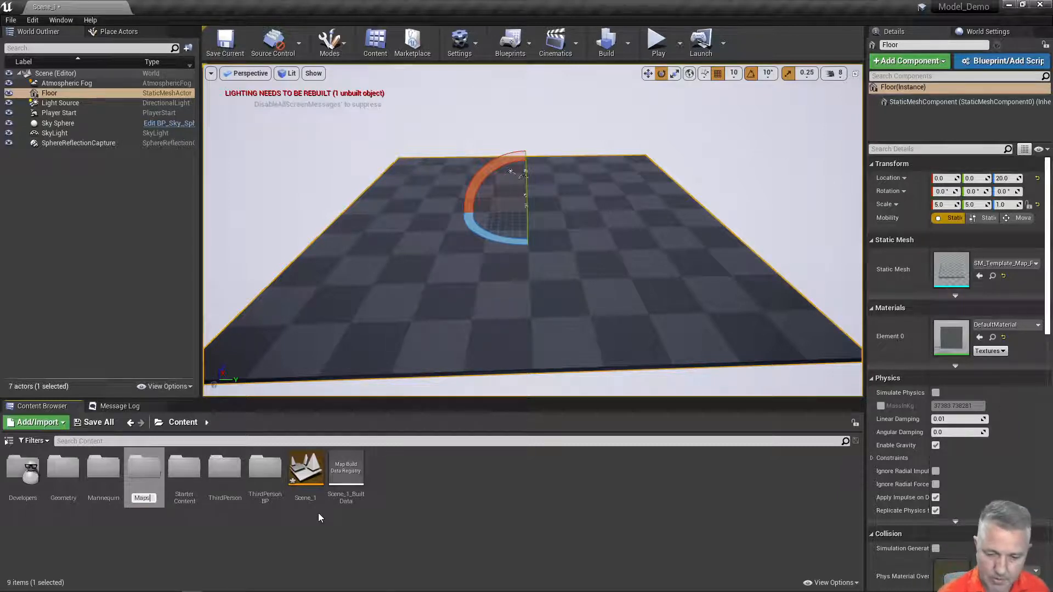
{"action": "key", "text": "Return"}
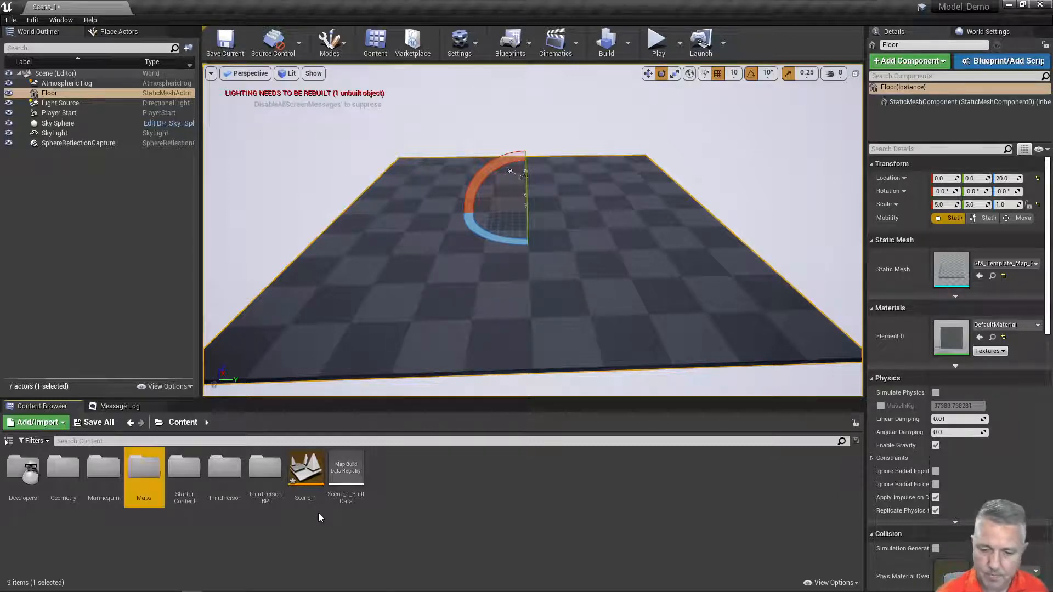
Move Scene_1 and its Scene_1_BuiltData asset into the Maps folder, ending in the Content folder
{"action": "left_click", "coordinate": [305, 469]}
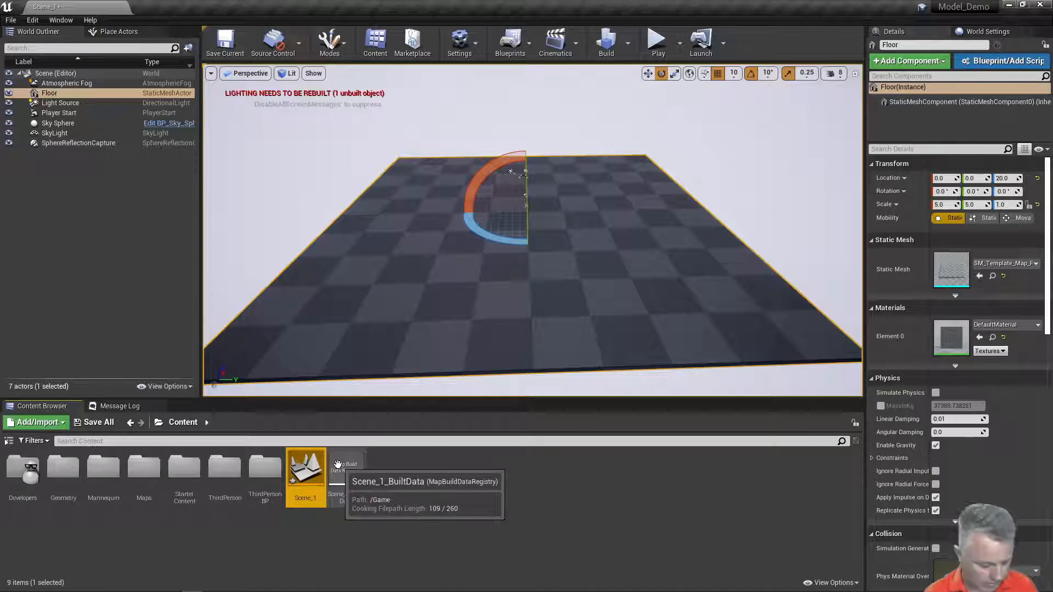
{"action": "left_click", "coordinate": [337, 467], "text": "ctrl"}
{"action": "left_click_drag", "start_coordinate": [291, 462], "coordinate": [139, 466]}
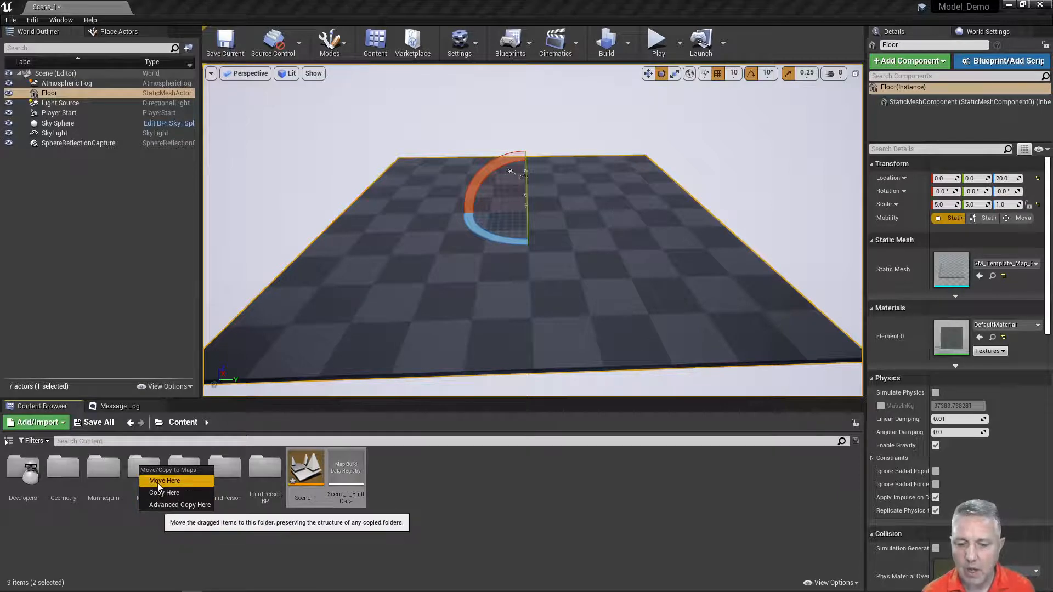
{"action": "left_click", "coordinate": [157, 481]}
{"action": "double_click", "coordinate": [146, 467]}
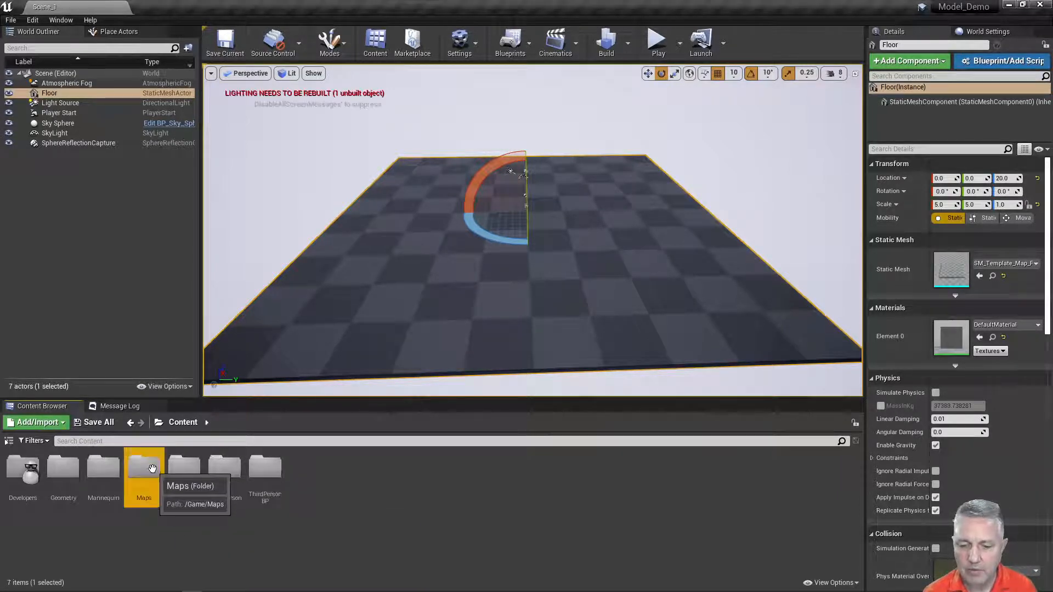
{"action": "left_click", "coordinate": [184, 422]}
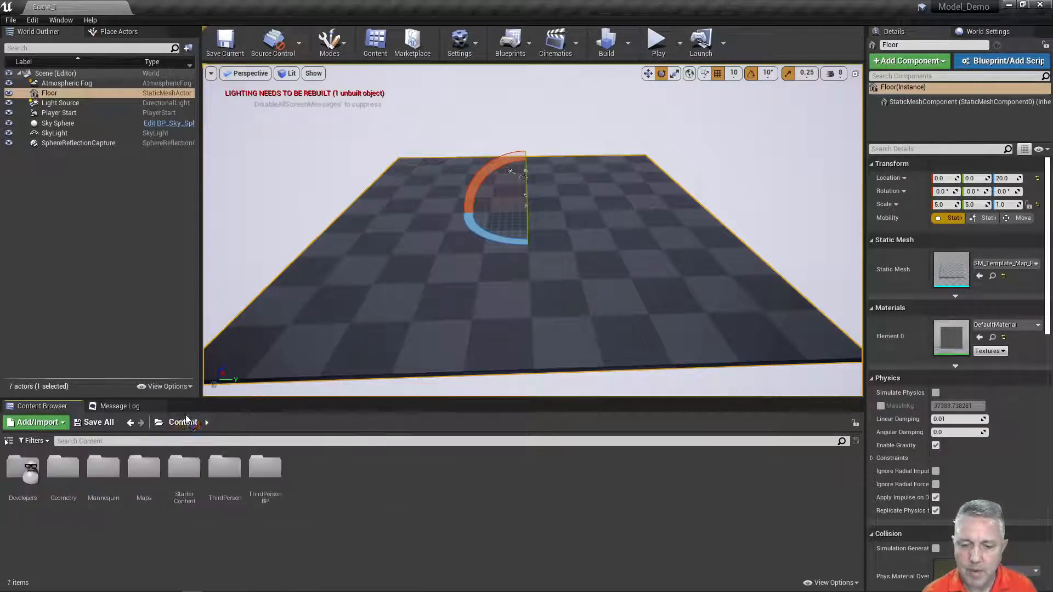
Create a folder named Models in the Content folder
{"action": "right_click", "coordinate": [366, 482]}
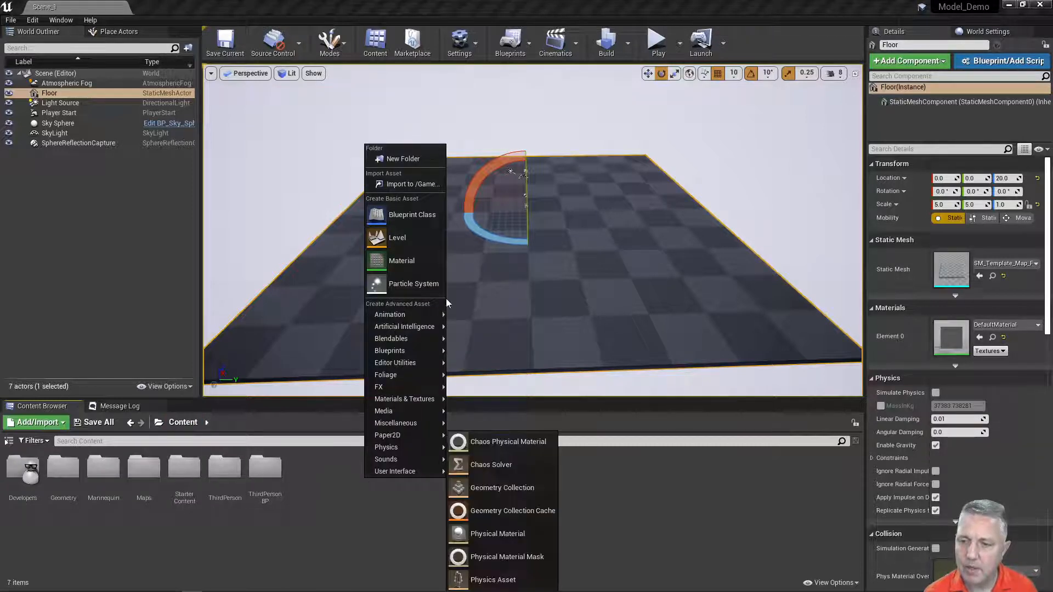
{"action": "left_click", "coordinate": [406, 159]}
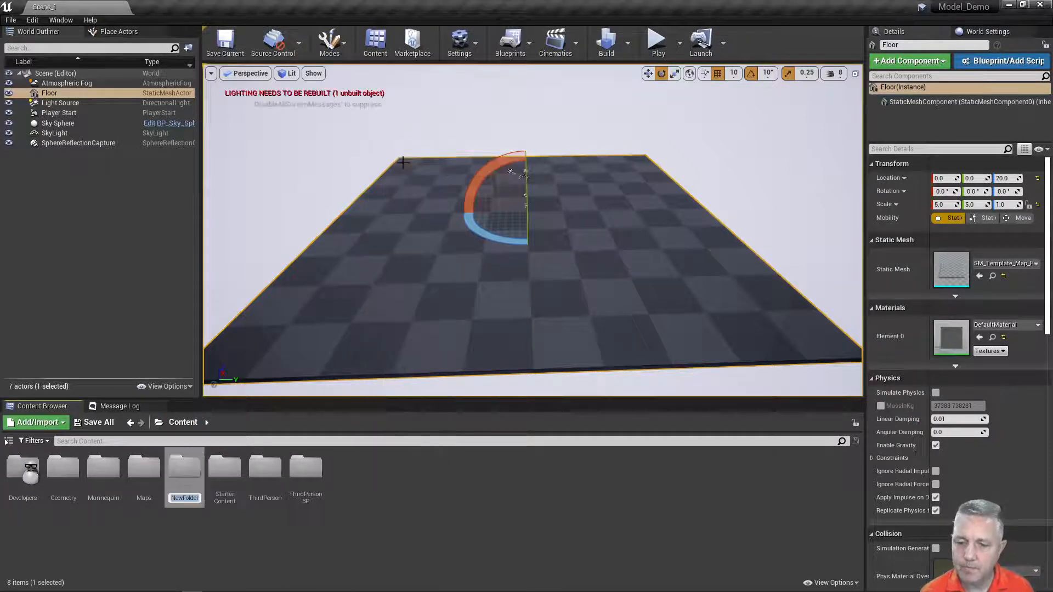
{"action": "type", "text": "Models"}
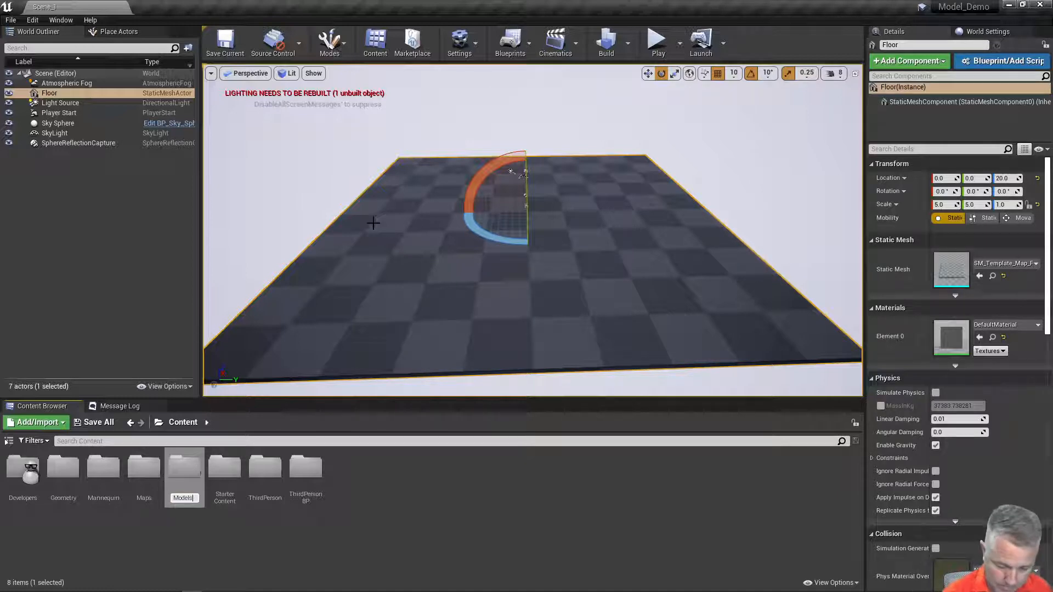
{"action": "key", "text": "Return"}
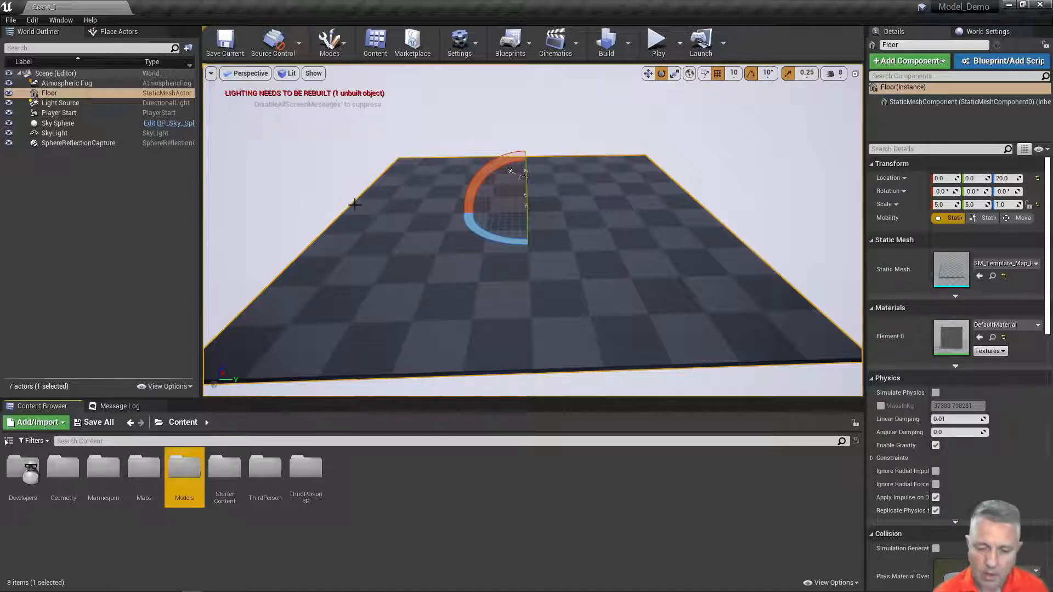
Create a House subfolder inside the Models folder and open it
{"action": "double_click", "coordinate": [192, 476]}
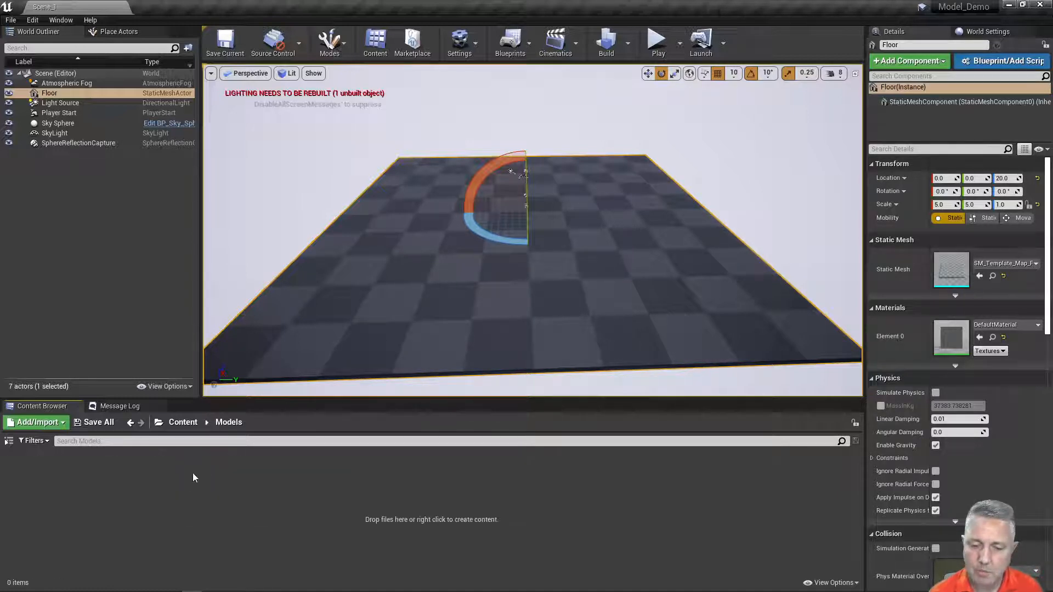
{"action": "right_click", "coordinate": [159, 481]}
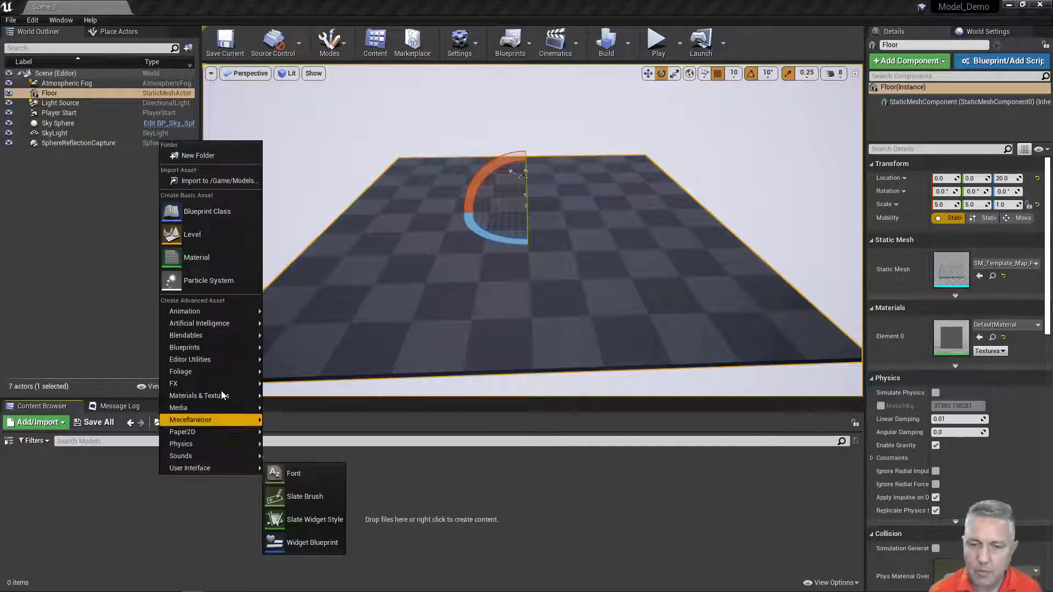
{"action": "left_click", "coordinate": [200, 158]}
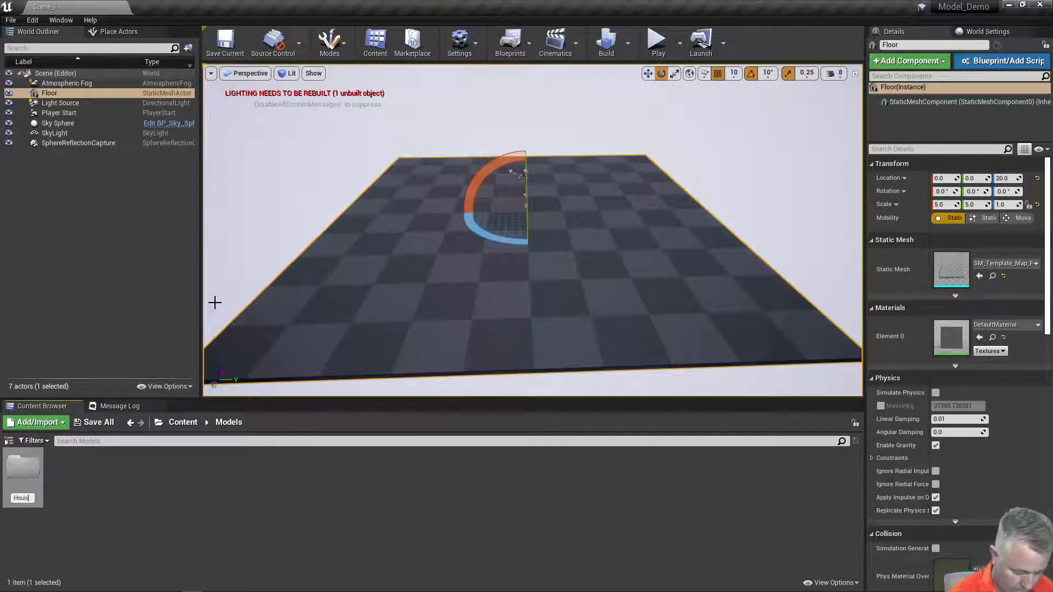
{"action": "key", "text": "Return"}
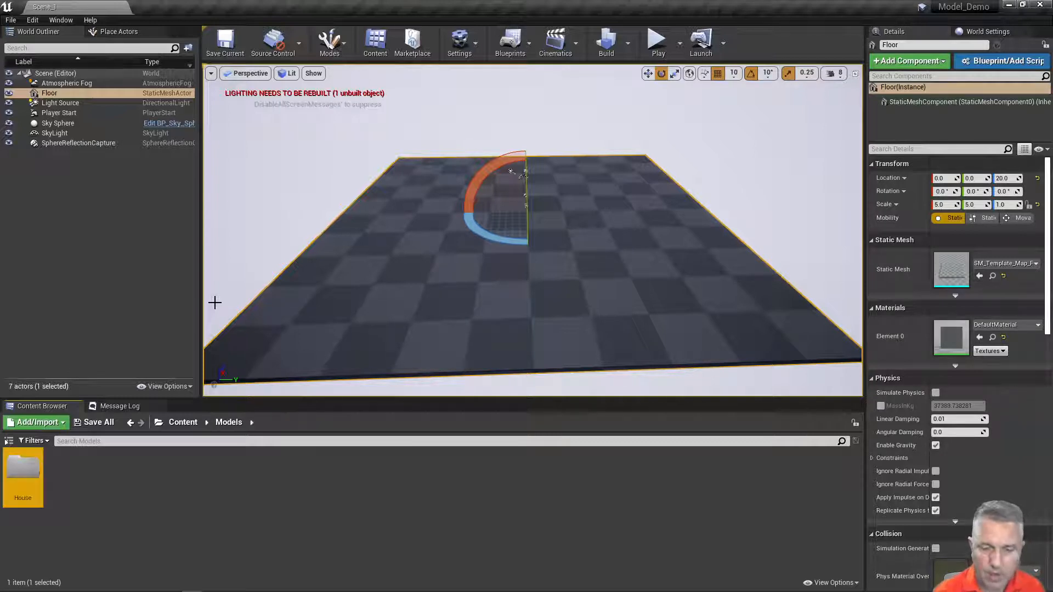
{"action": "double_click", "coordinate": [40, 481]}
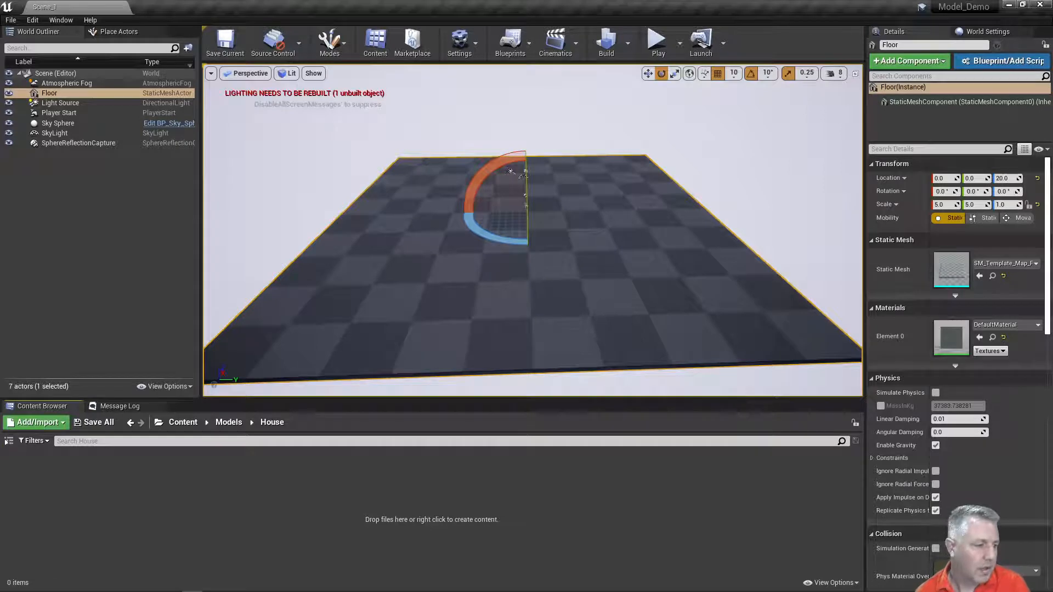
Import all of the House_Unreal_Engine_Ver FBX from the House_Demo scenes folder into the House folder, with Generate Missing Collision turned off
{"action": "key", "text": "alt+Tab"}
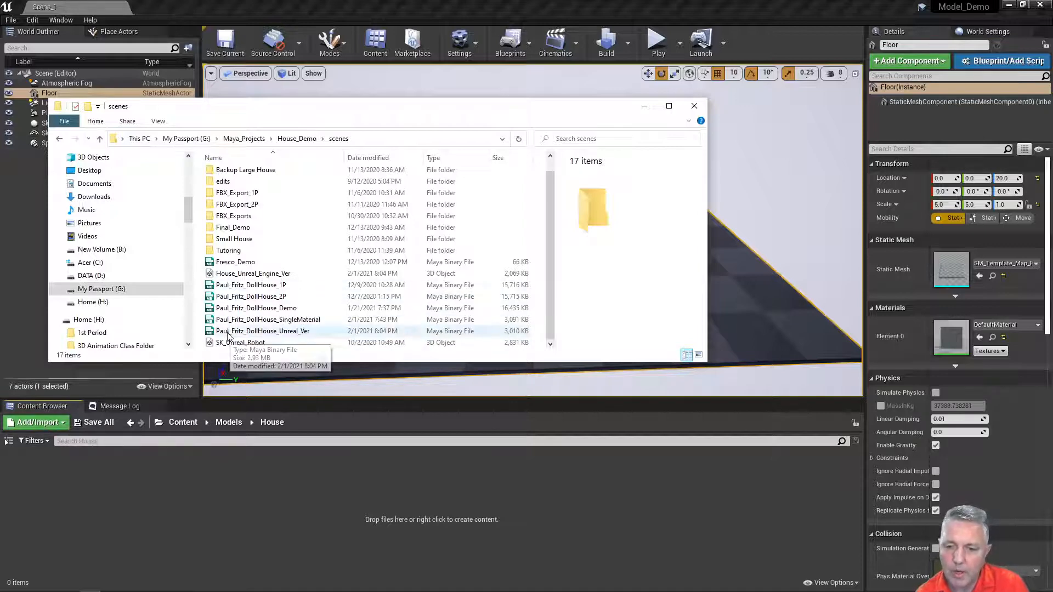
{"action": "left_click_drag", "start_coordinate": [210, 275], "coordinate": [134, 518]}
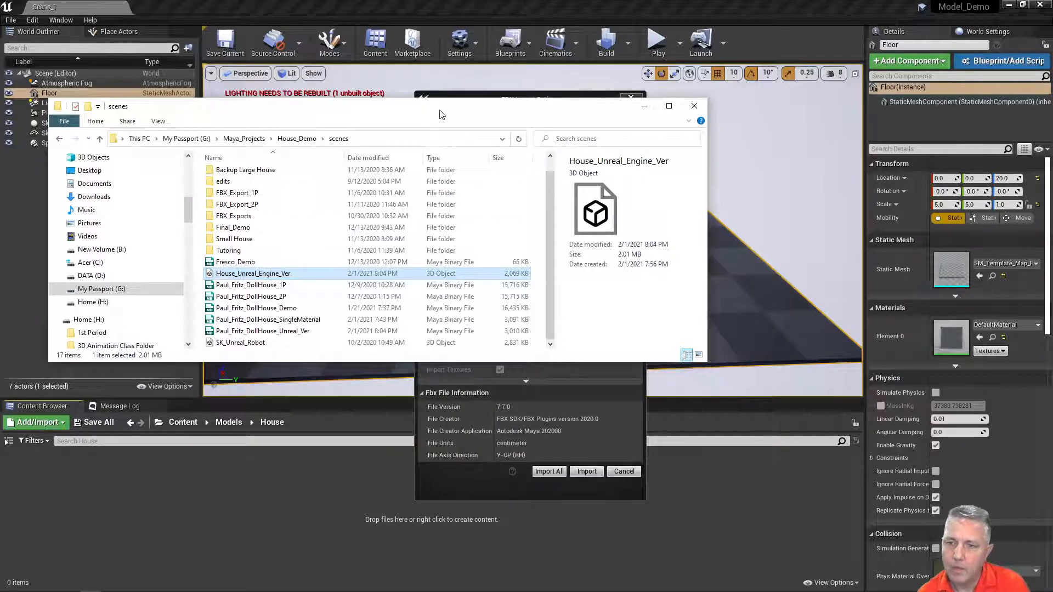
{"action": "left_click_drag", "start_coordinate": [439, 110], "coordinate": [0, 146]}
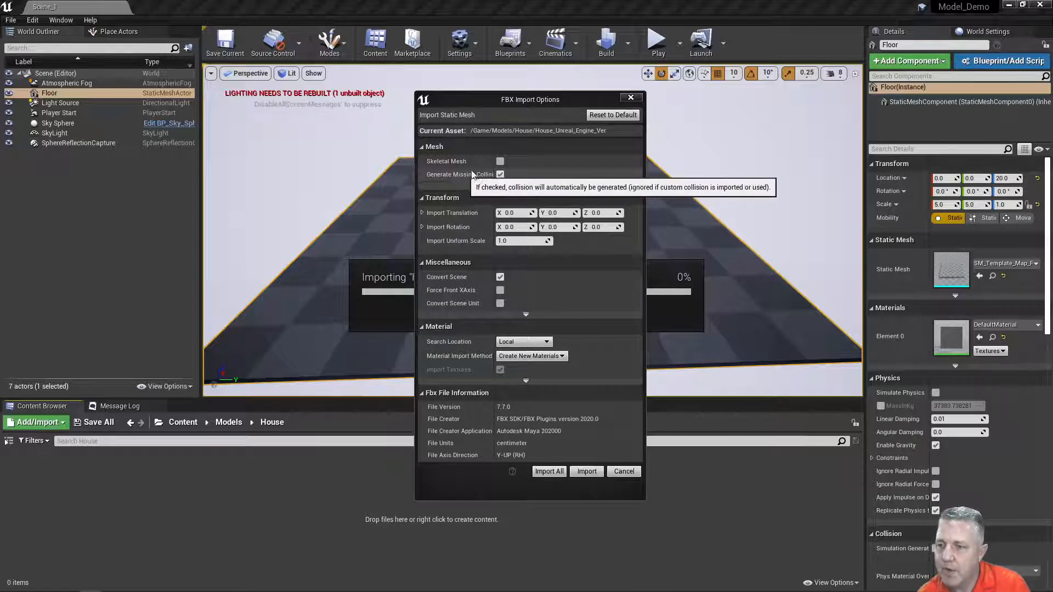
{"action": "left_click", "coordinate": [500, 174]}
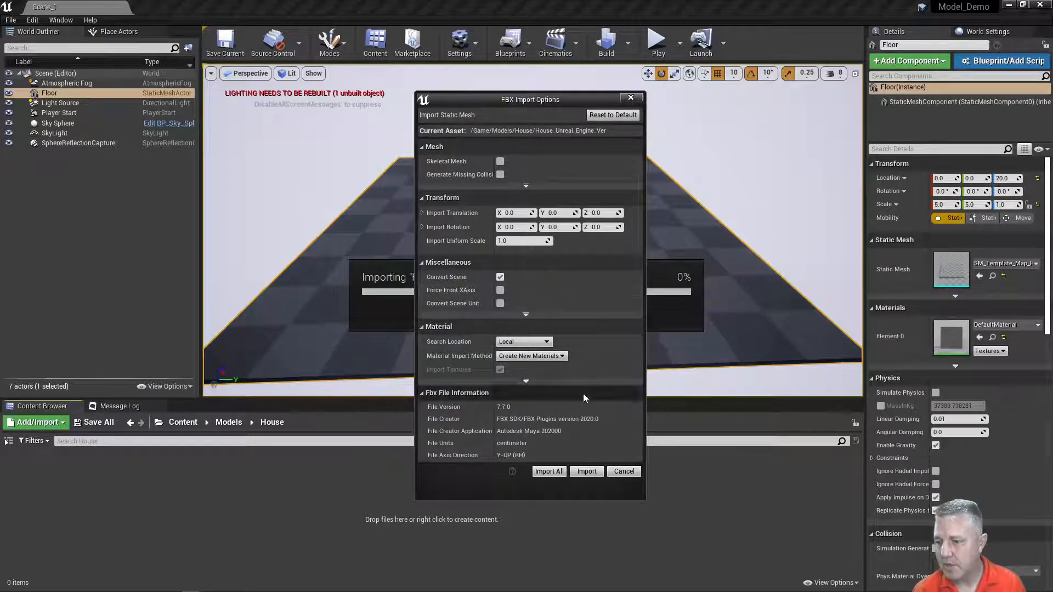
{"action": "left_click", "coordinate": [549, 471]}
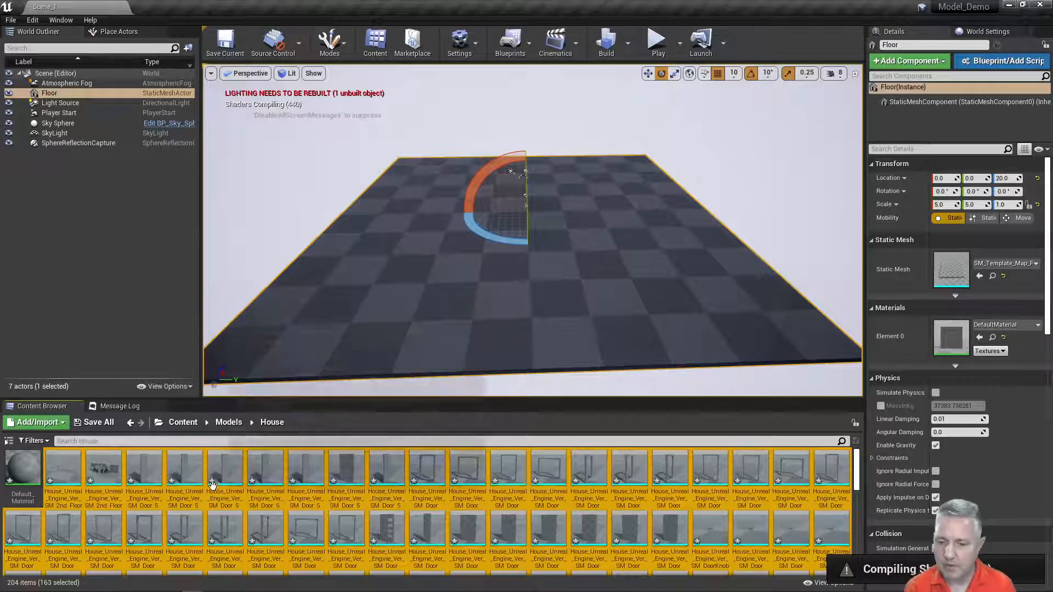
Examine the imported static meshes and materials in the House folder, from the first door meshes through to the final materials
{"action": "scroll", "coordinate": [225, 486], "scroll_direction": "down", "scroll_amount": 2}
{"action": "scroll", "coordinate": [225, 486], "scroll_direction": "down", "scroll_amount": 5}
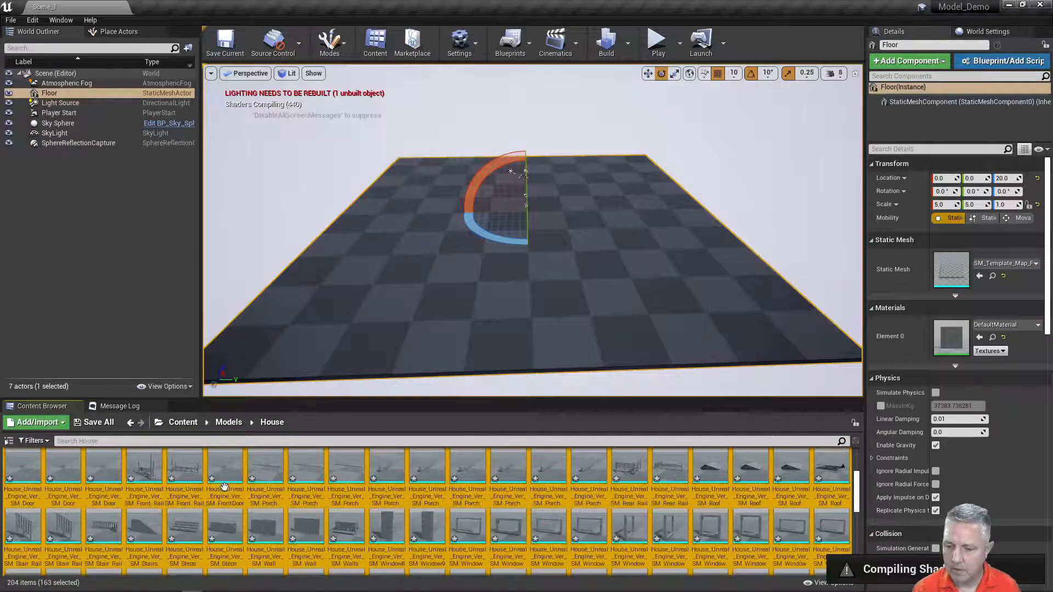
{"action": "scroll", "coordinate": [223, 488], "scroll_direction": "down", "scroll_amount": 4}
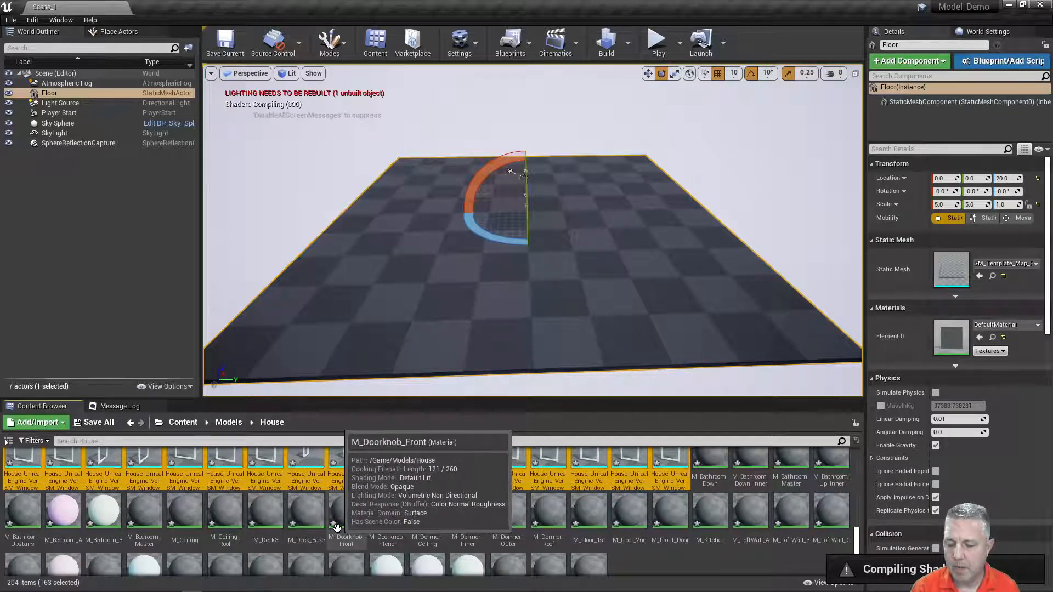
{"action": "scroll", "coordinate": [337, 527], "scroll_direction": "down", "scroll_amount": 1}
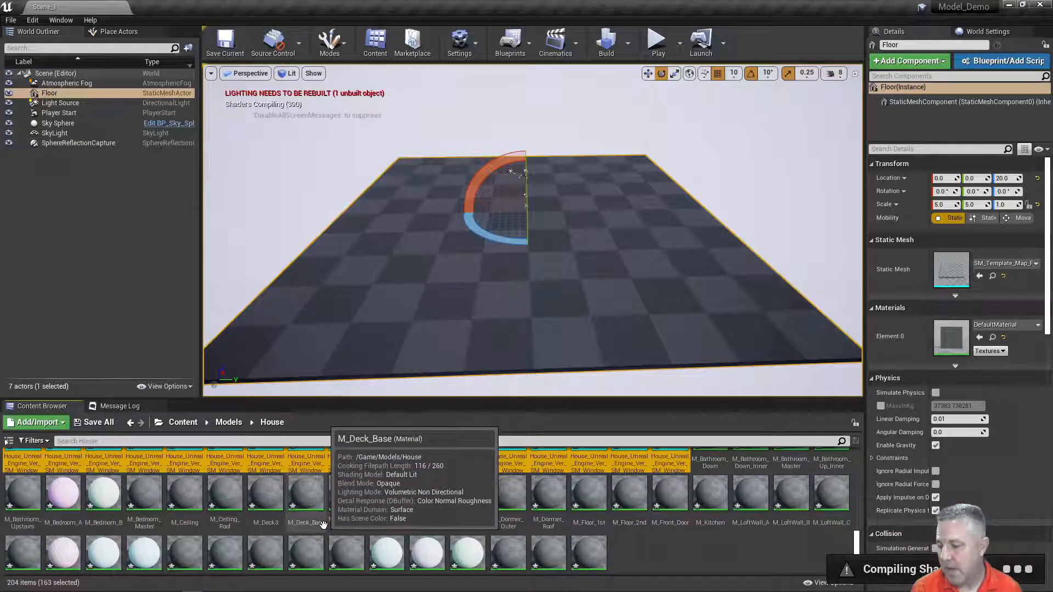
{"action": "scroll", "coordinate": [324, 524], "scroll_direction": "down", "scroll_amount": 1}
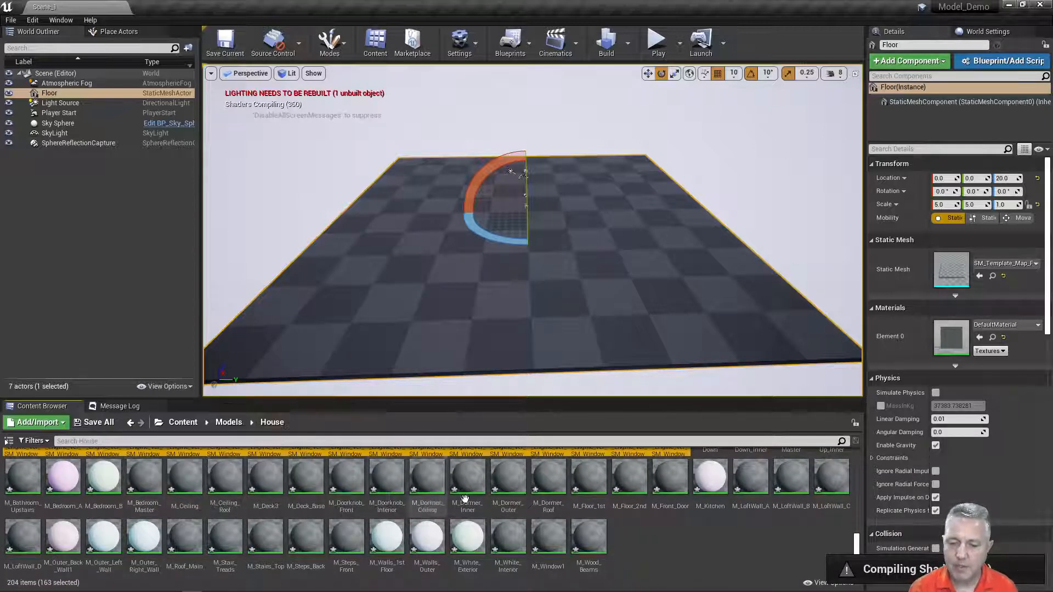
{"action": "scroll", "coordinate": [425, 543], "scroll_direction": "up", "scroll_amount": 4}
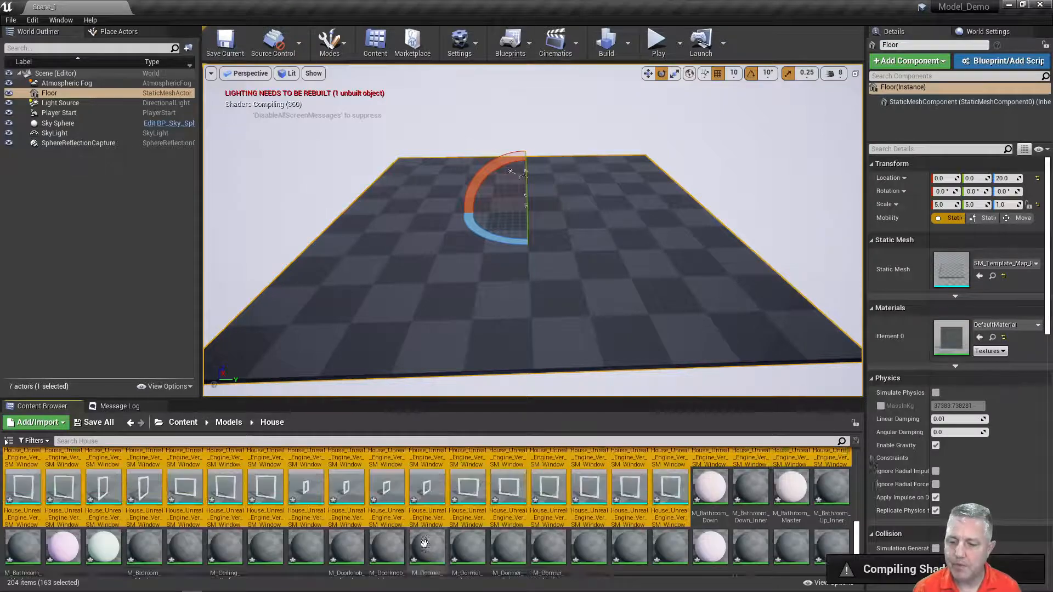
{"action": "scroll", "coordinate": [424, 543], "scroll_direction": "up", "scroll_amount": 5}
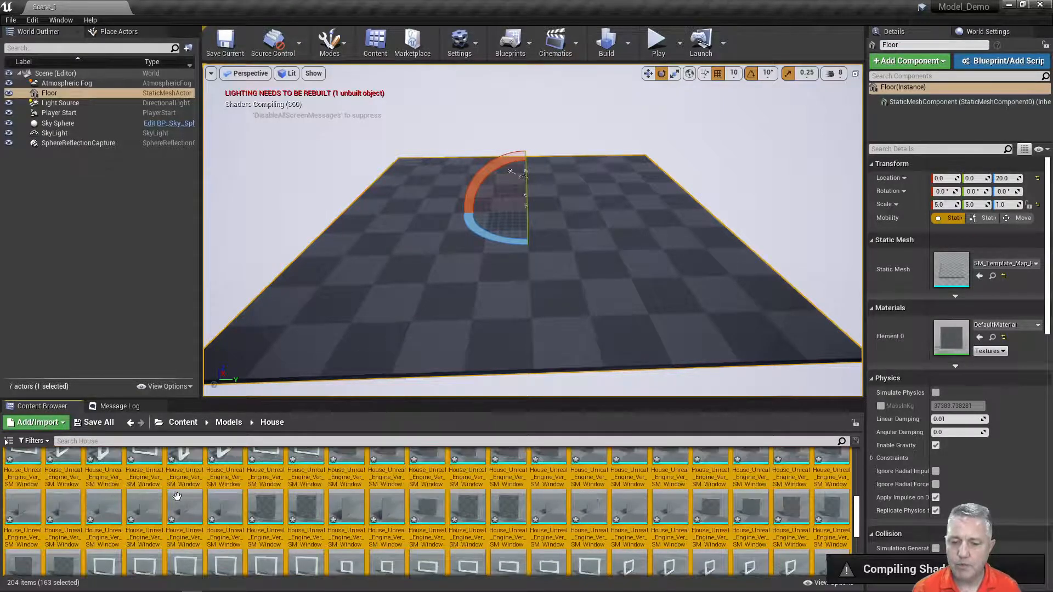
{"action": "scroll", "coordinate": [177, 496], "scroll_direction": "up", "scroll_amount": 6}
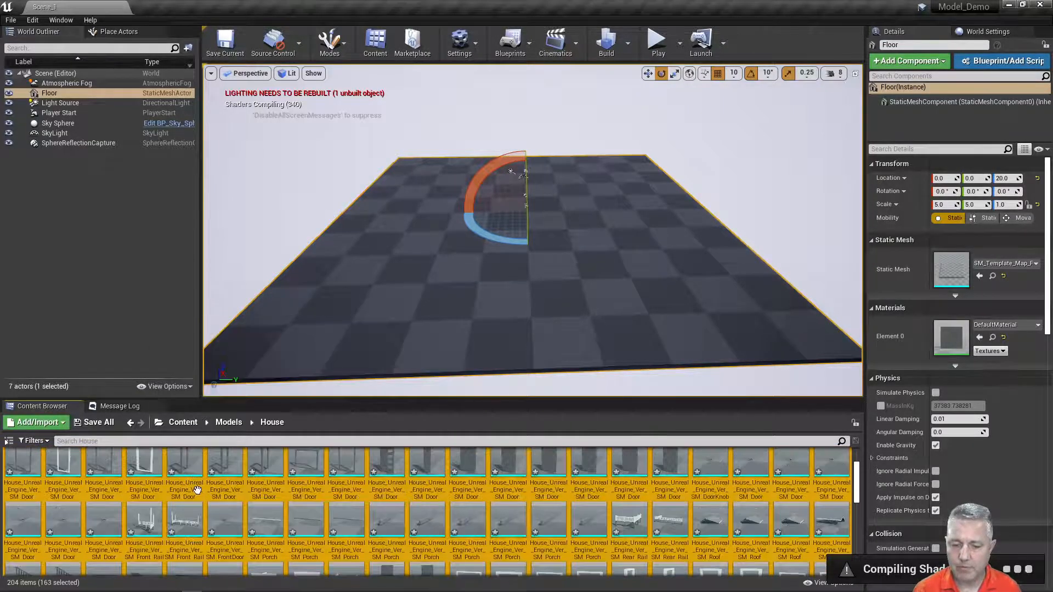
{"action": "scroll", "coordinate": [184, 476], "scroll_direction": "up", "scroll_amount": 3}
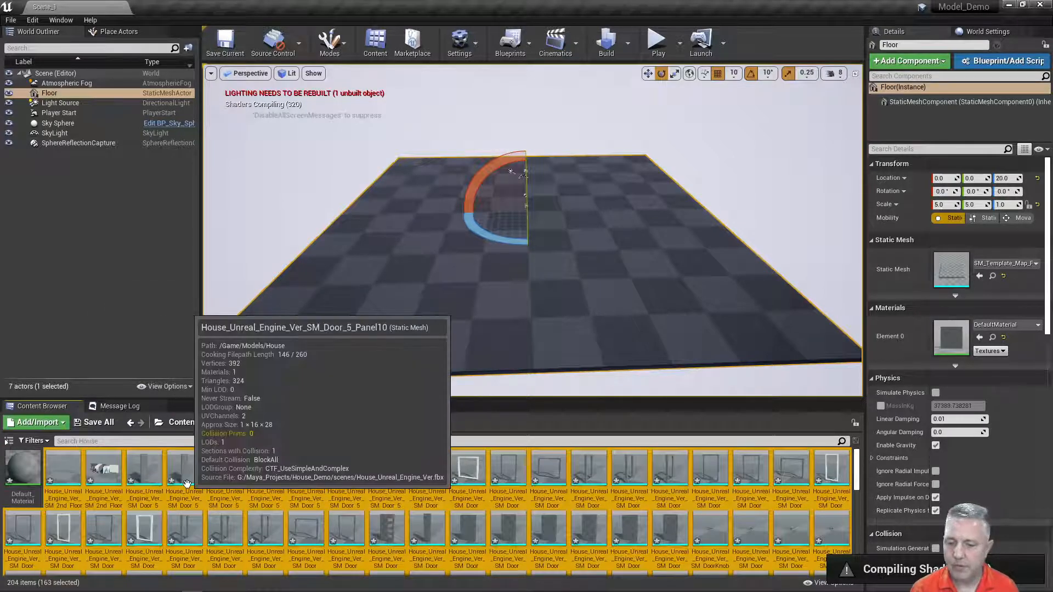
{"action": "scroll", "coordinate": [548, 520], "scroll_direction": "down", "scroll_amount": 5}
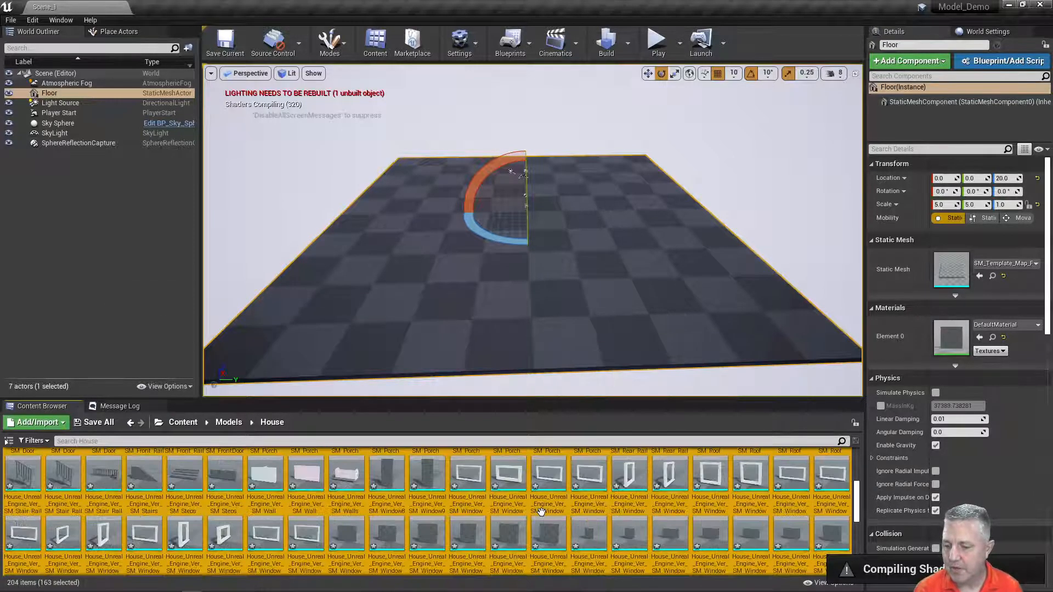
{"action": "scroll", "coordinate": [540, 512], "scroll_direction": "down", "scroll_amount": 3}
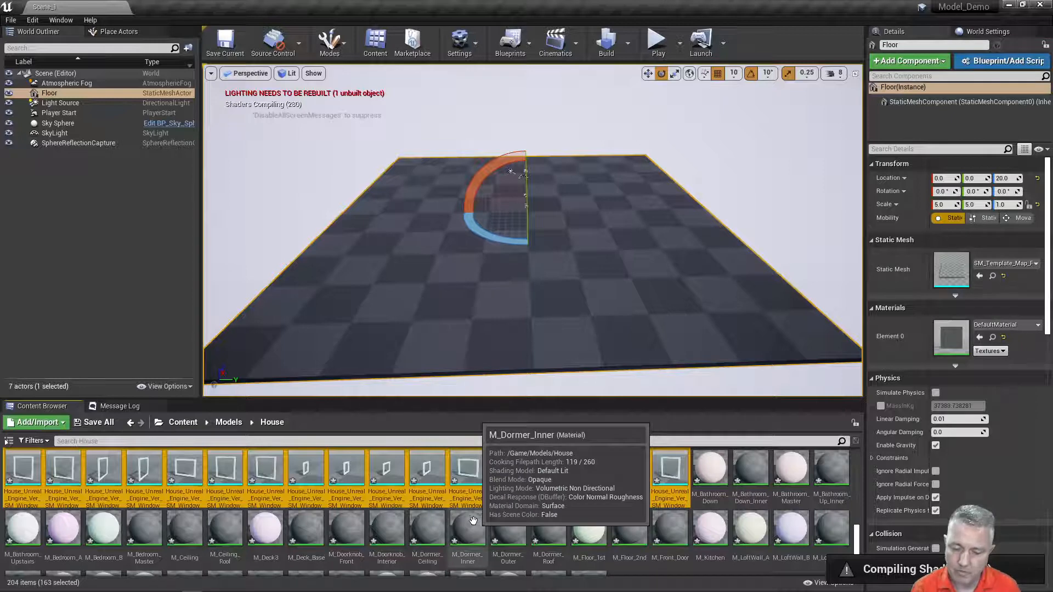
{"action": "scroll", "coordinate": [371, 503], "scroll_direction": "down", "scroll_amount": 1}
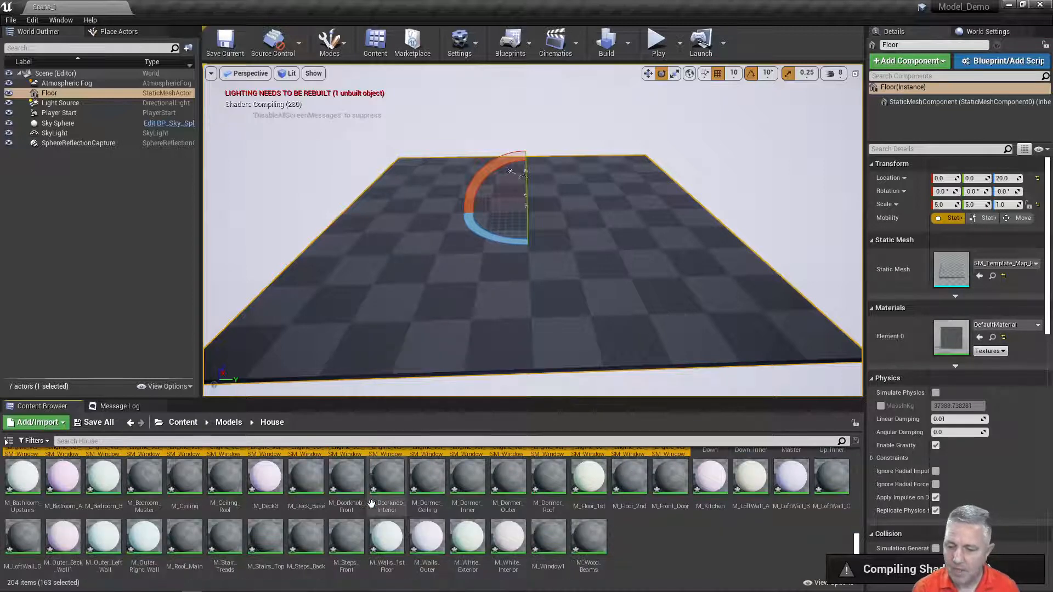
{"action": "scroll", "coordinate": [371, 503], "scroll_direction": "up", "scroll_amount": 2}
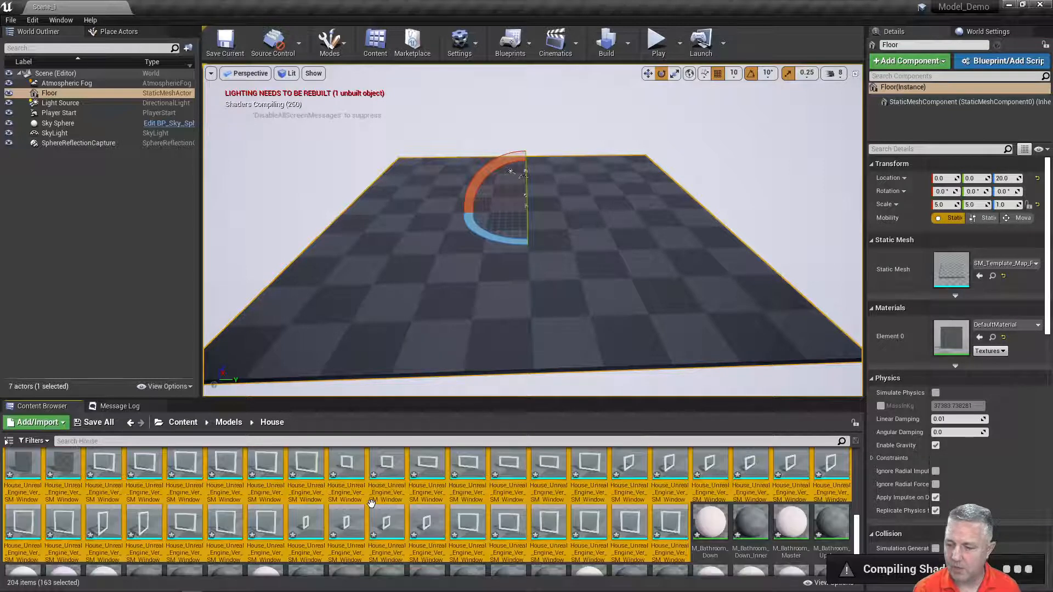
{"action": "scroll", "coordinate": [371, 503], "scroll_direction": "up", "scroll_amount": 3}
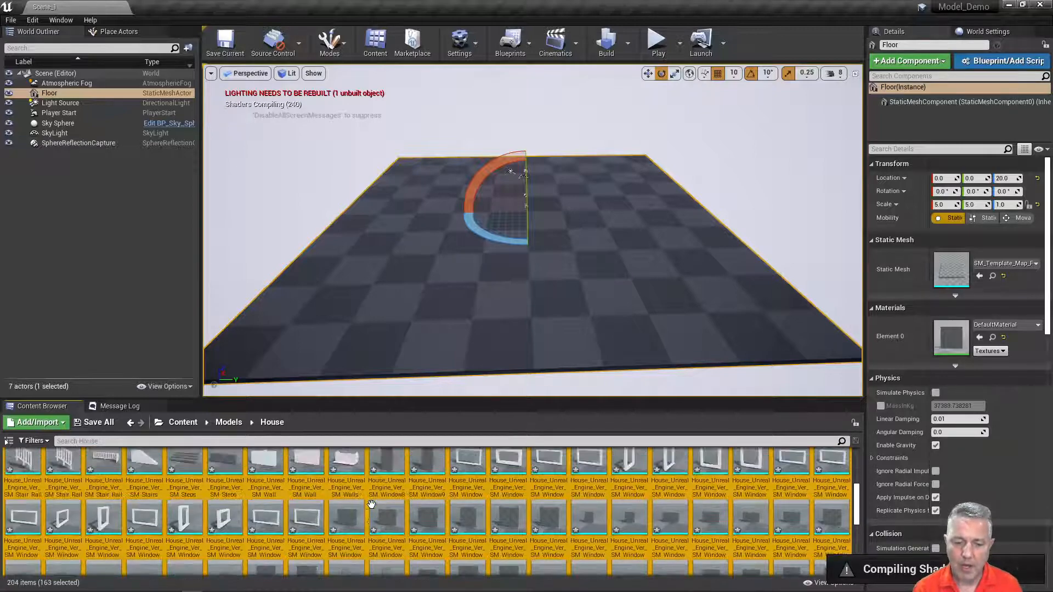
{"action": "scroll", "coordinate": [148, 496], "scroll_direction": "up", "scroll_amount": 1}
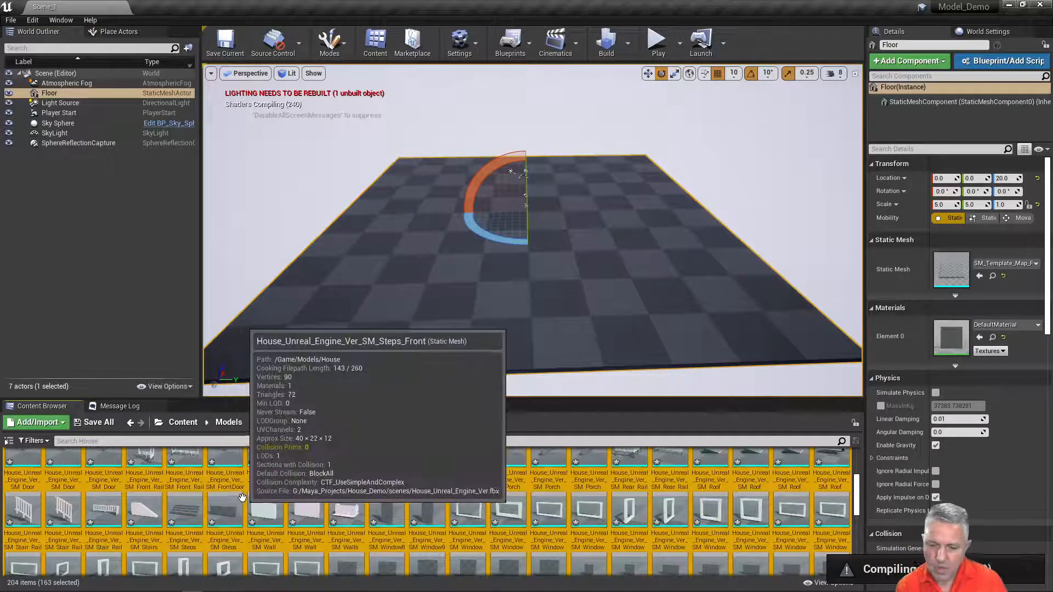
{"action": "scroll", "coordinate": [70, 470], "scroll_direction": "up", "scroll_amount": 4}
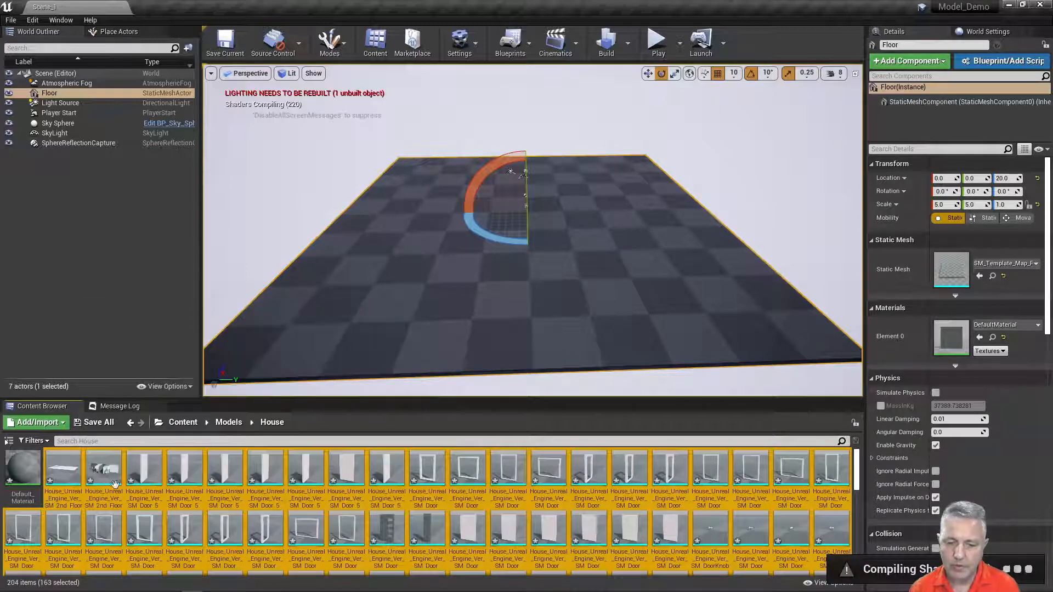
{"action": "scroll", "coordinate": [258, 483], "scroll_direction": "down", "scroll_amount": 5}
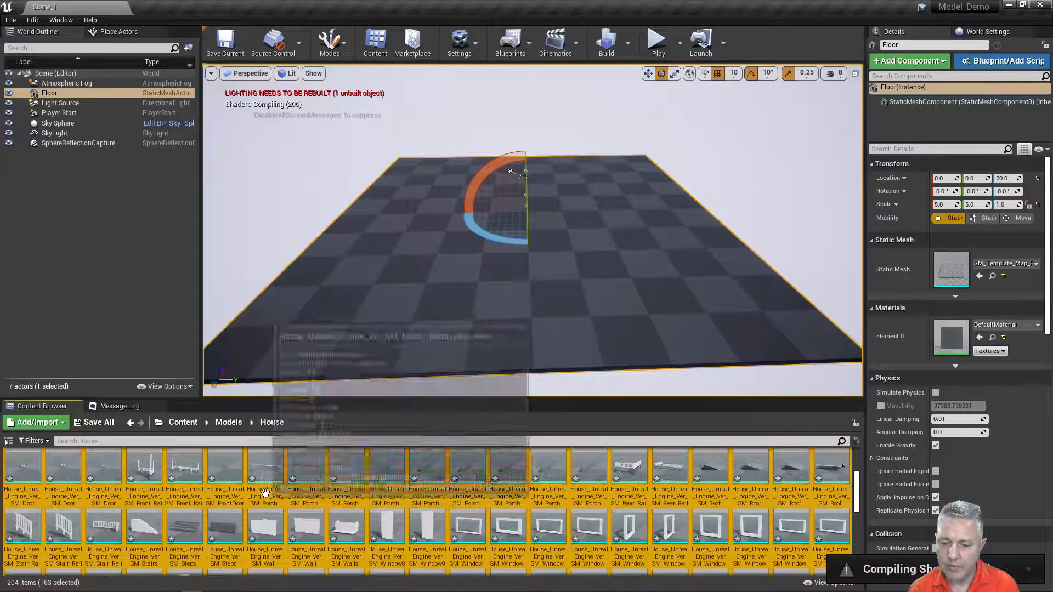
{"action": "scroll", "coordinate": [275, 499], "scroll_direction": "down", "scroll_amount": 5}
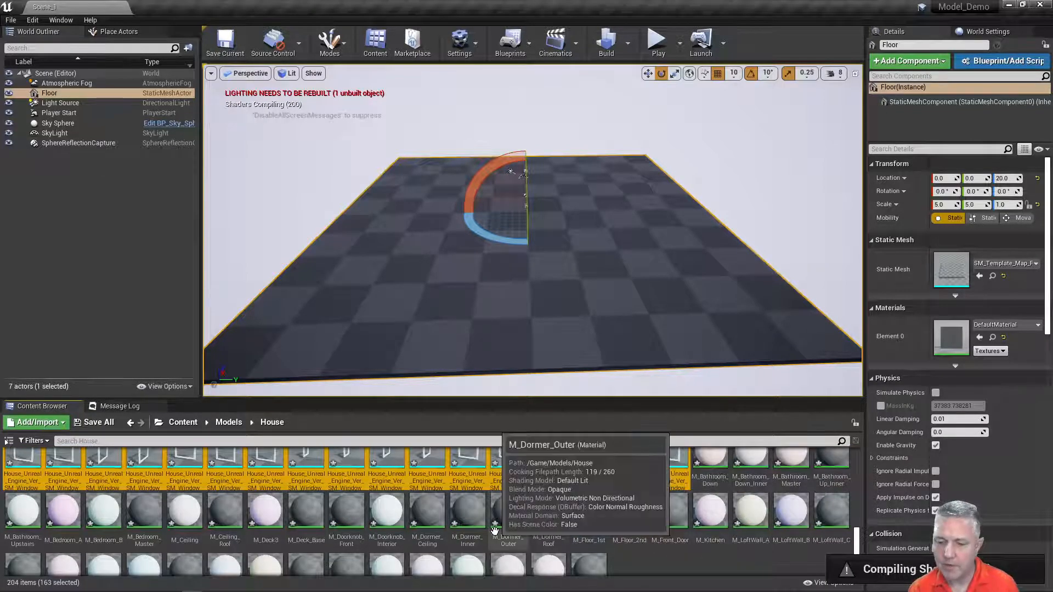
{"action": "scroll", "coordinate": [495, 531], "scroll_direction": "down", "scroll_amount": 1}
{"action": "scroll", "coordinate": [482, 531], "scroll_direction": "up", "scroll_amount": 4}
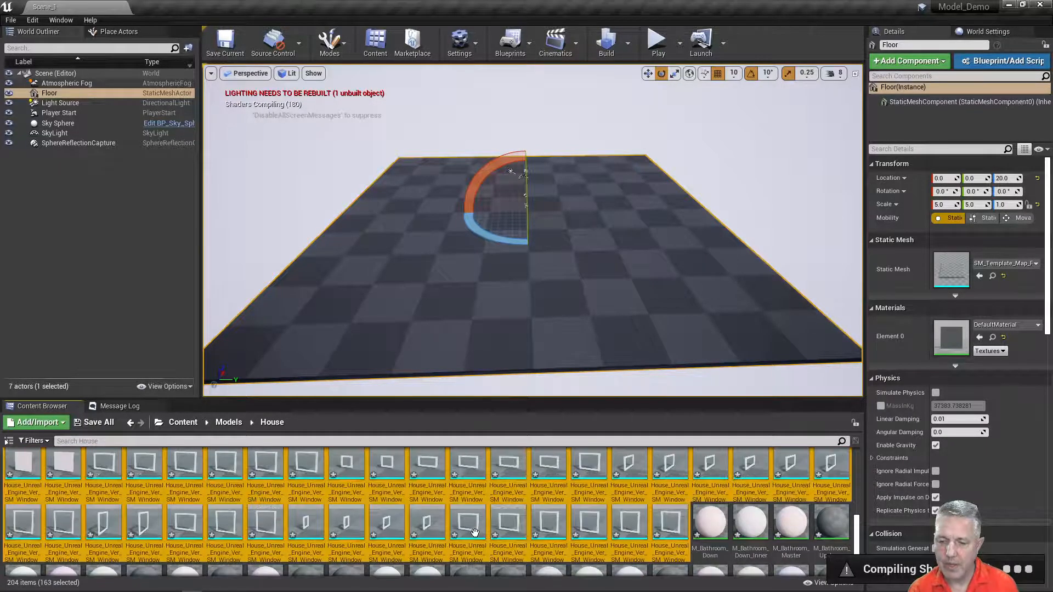
{"action": "scroll", "coordinate": [475, 533], "scroll_direction": "up", "scroll_amount": 4}
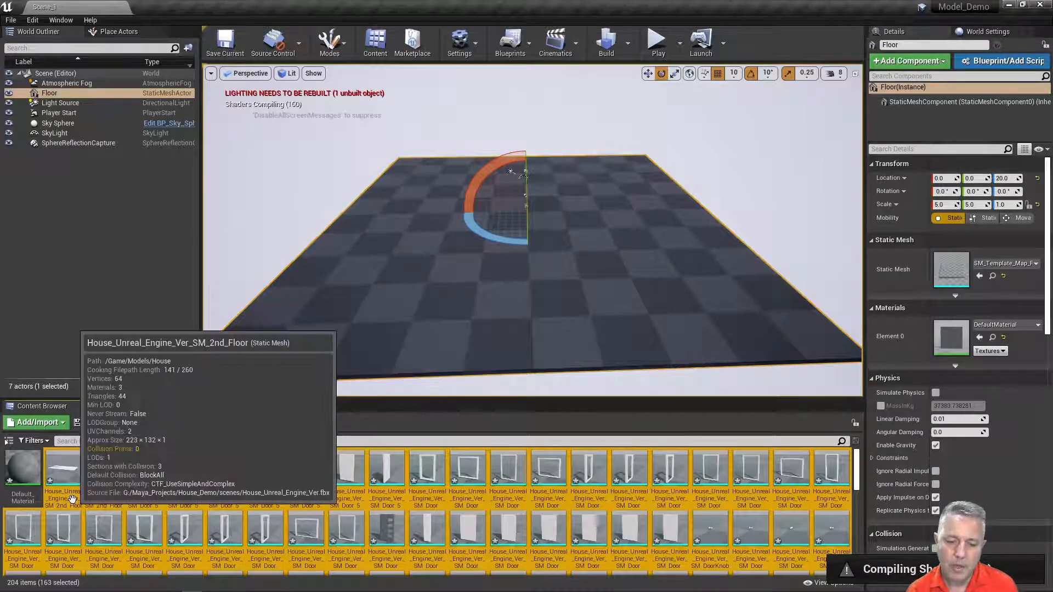
Place all the selected house static meshes together on the level's floor, at about X -840, Y -900, Z 20
{"action": "left_click_drag", "start_coordinate": [63, 485], "coordinate": [430, 254]}
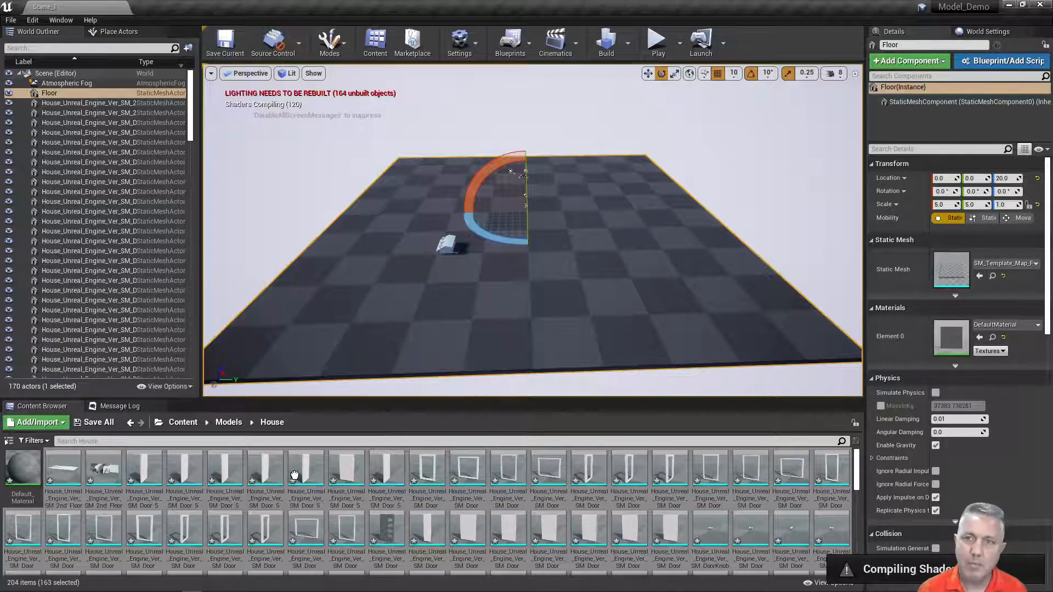
{"action": "key", "text": "ctrl+z"}
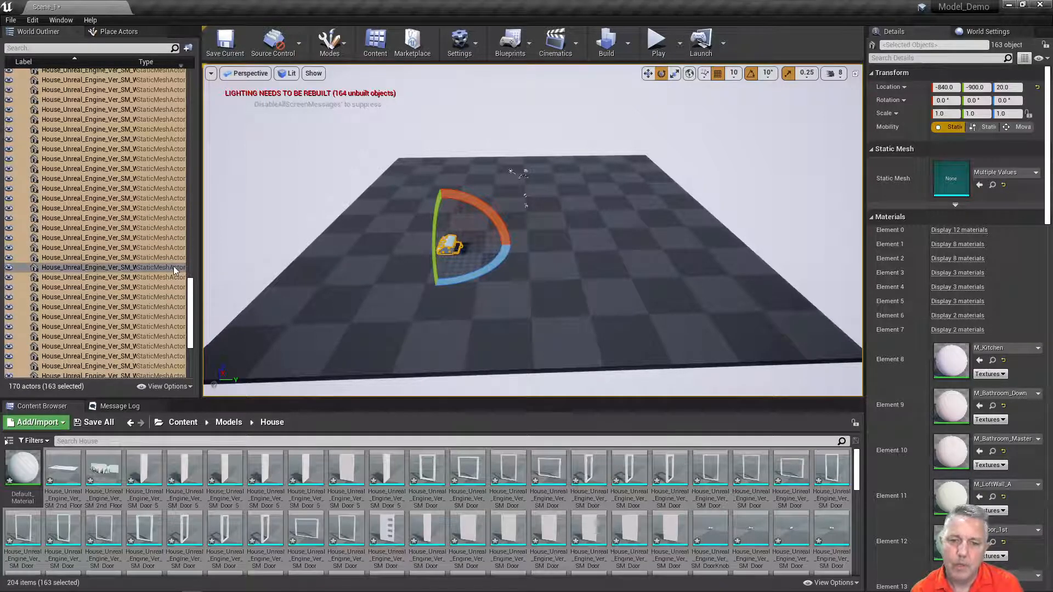
Group all the selected house mesh actors into a new World Outliner folder named House
{"action": "scroll", "coordinate": [174, 269], "scroll_direction": "up", "scroll_amount": 4}
{"action": "scroll", "coordinate": [174, 268], "scroll_direction": "up", "scroll_amount": 6}
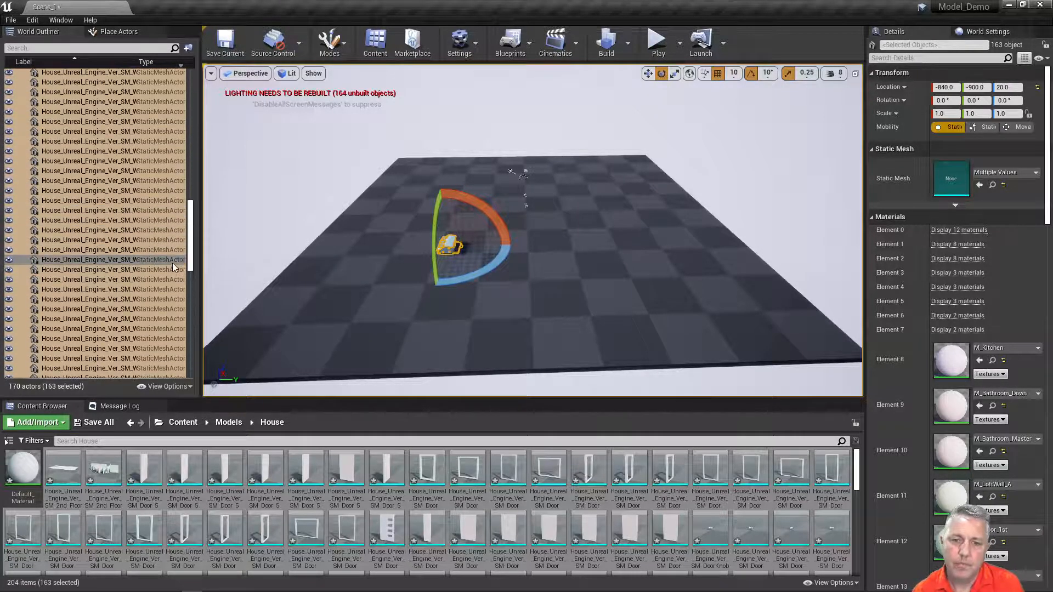
{"action": "scroll", "coordinate": [172, 261], "scroll_direction": "up", "scroll_amount": 2}
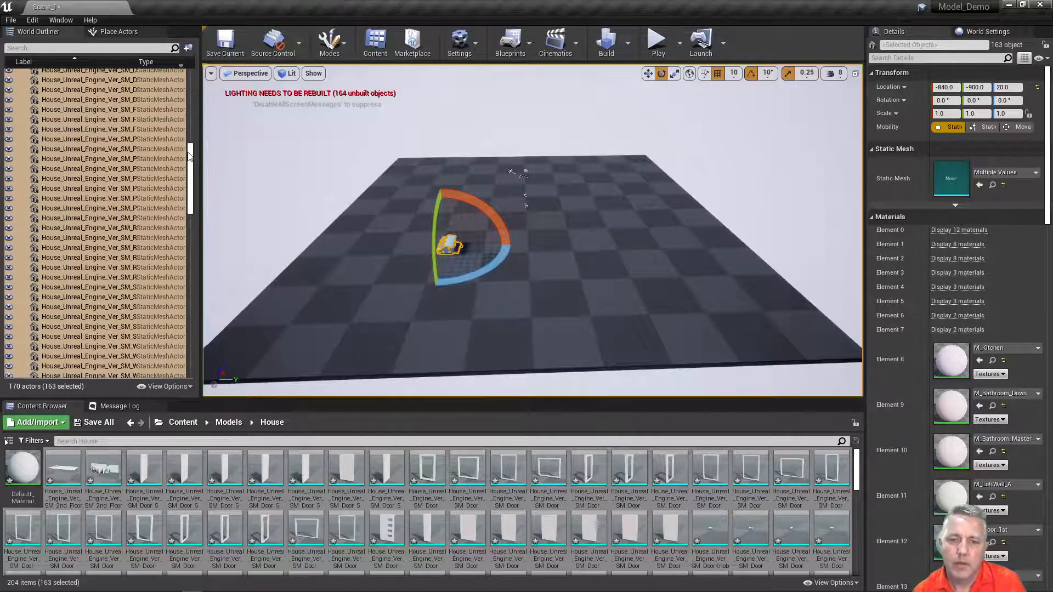
{"action": "scroll", "coordinate": [189, 144], "scroll_direction": "up", "scroll_amount": 10}
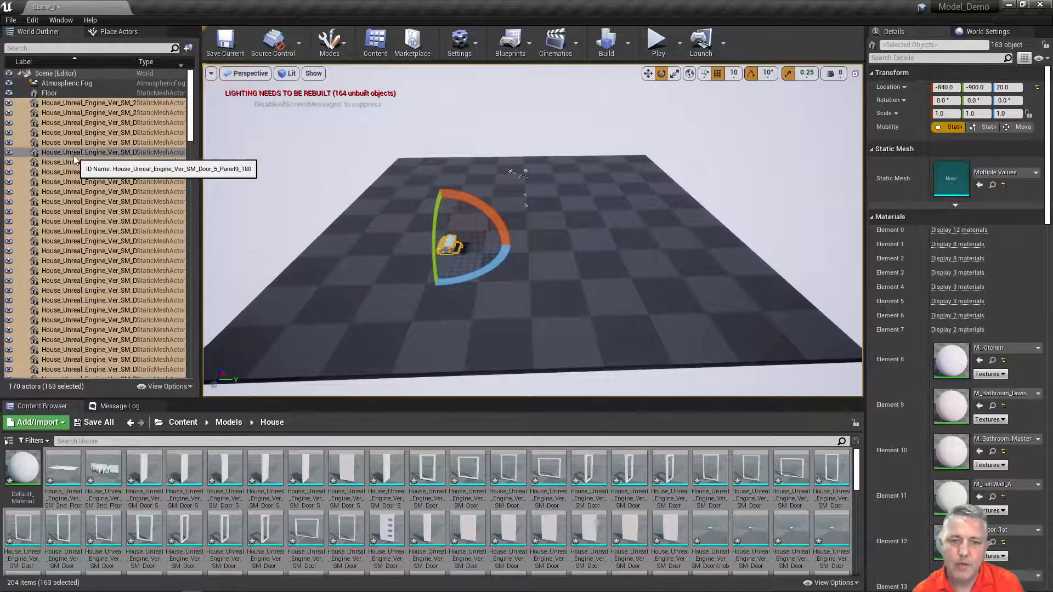
{"action": "scroll", "coordinate": [77, 181], "scroll_direction": "down", "scroll_amount": 10}
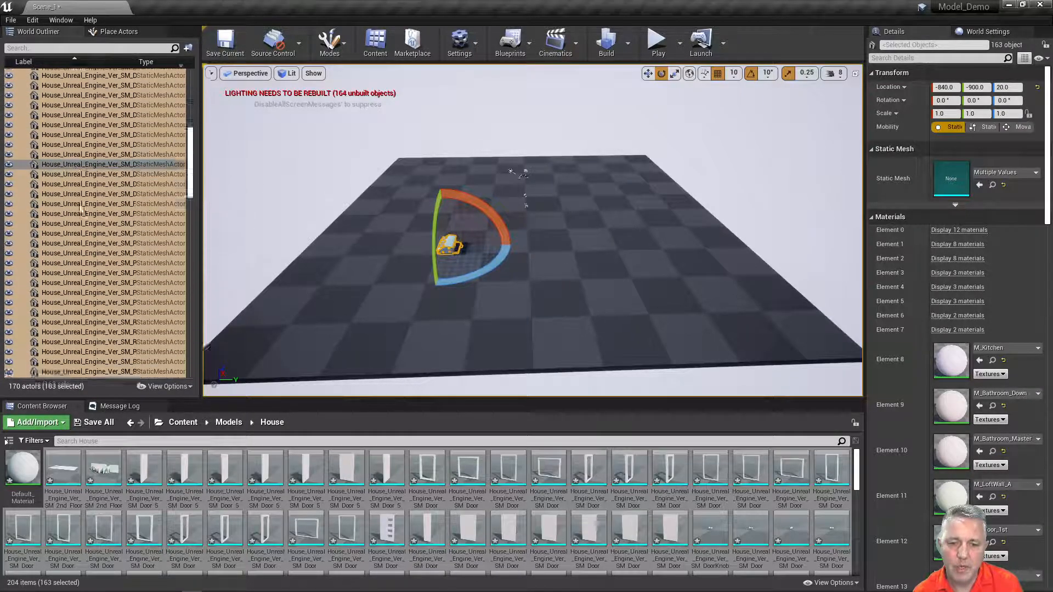
{"action": "scroll", "coordinate": [81, 211], "scroll_direction": "down", "scroll_amount": 15}
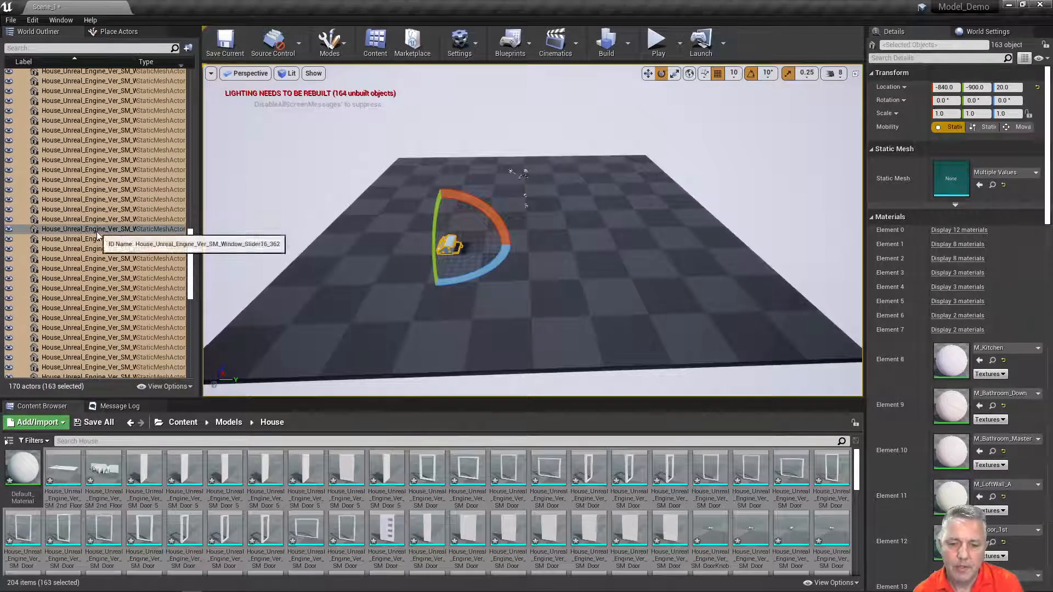
{"action": "scroll", "coordinate": [97, 233], "scroll_direction": "down", "scroll_amount": 10}
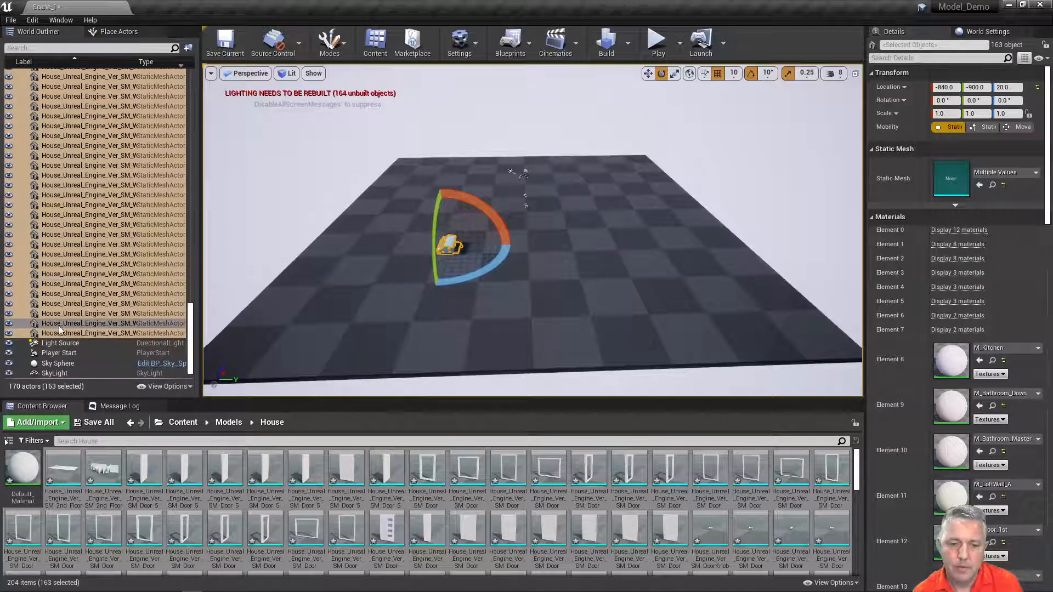
{"action": "left_click_drag", "start_coordinate": [190, 335], "coordinate": [195, 55]}
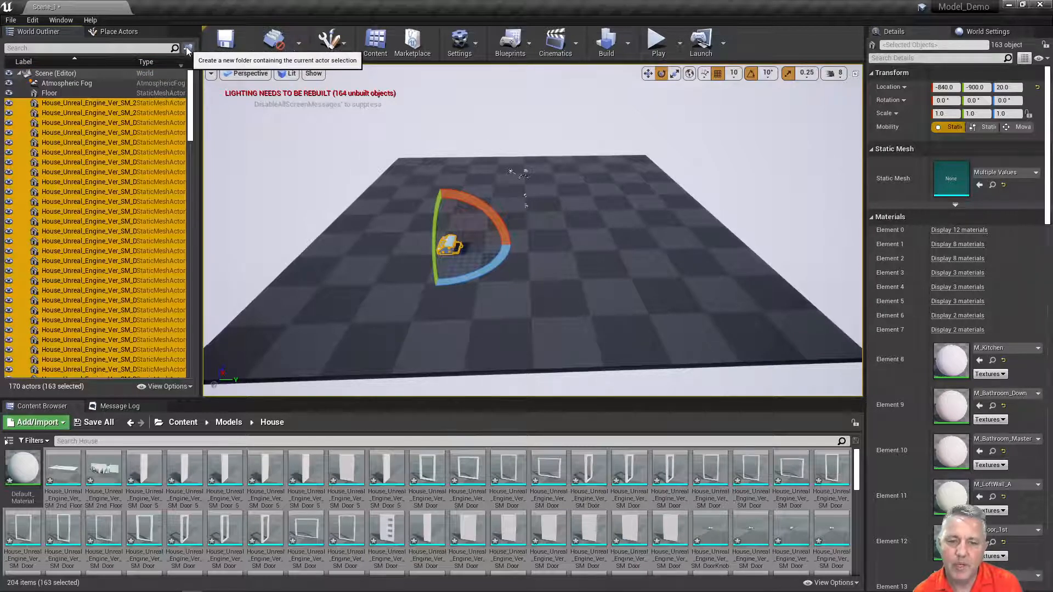
{"action": "left_click", "coordinate": [188, 50]}
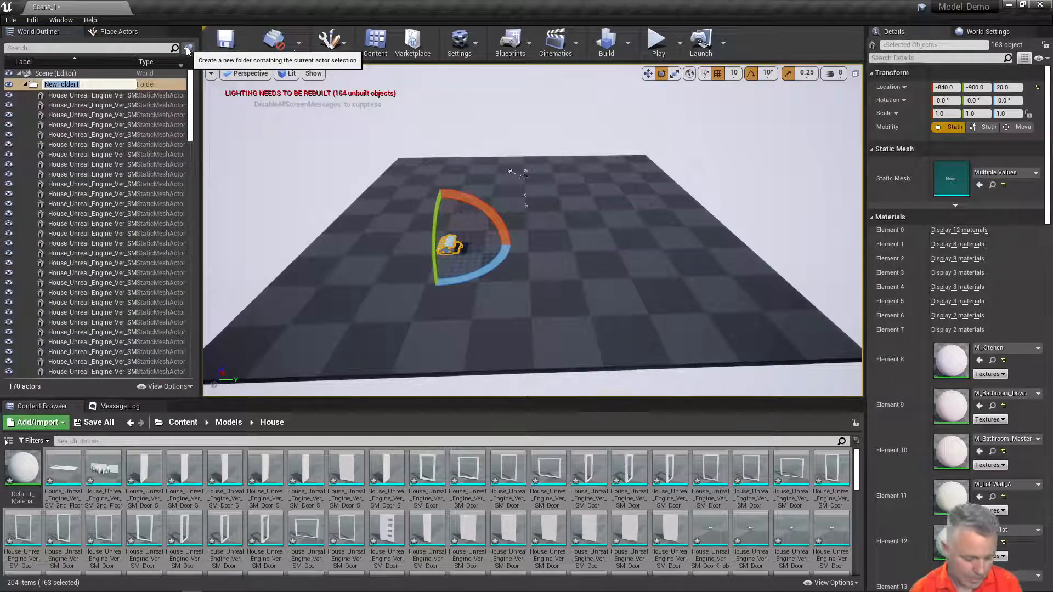
{"action": "type", "text": "House"}
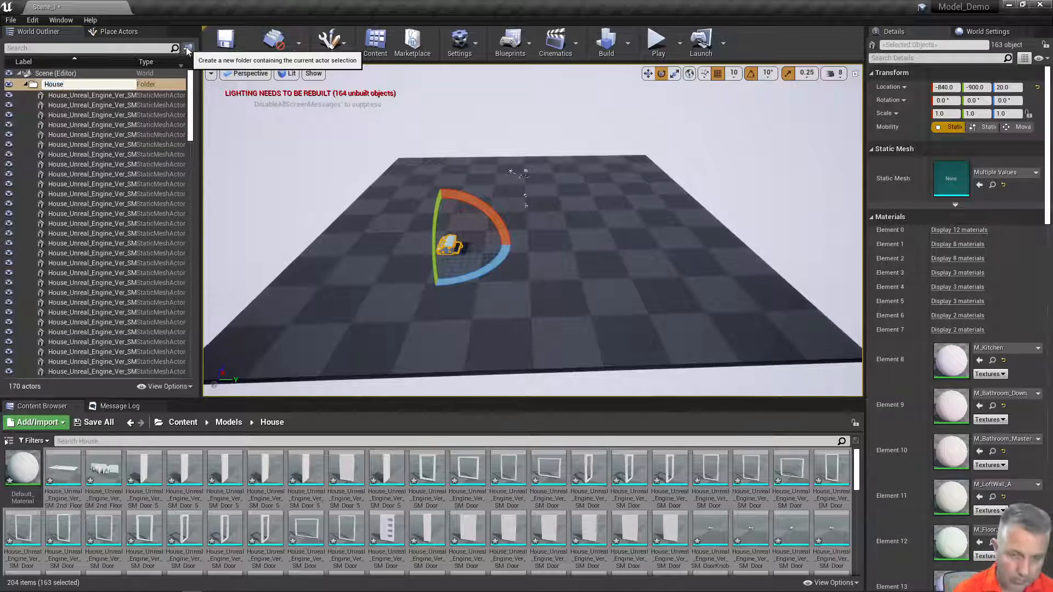
Finish naming the new outliner folder House and select the folder's immediate children
{"action": "key", "text": "Return"}
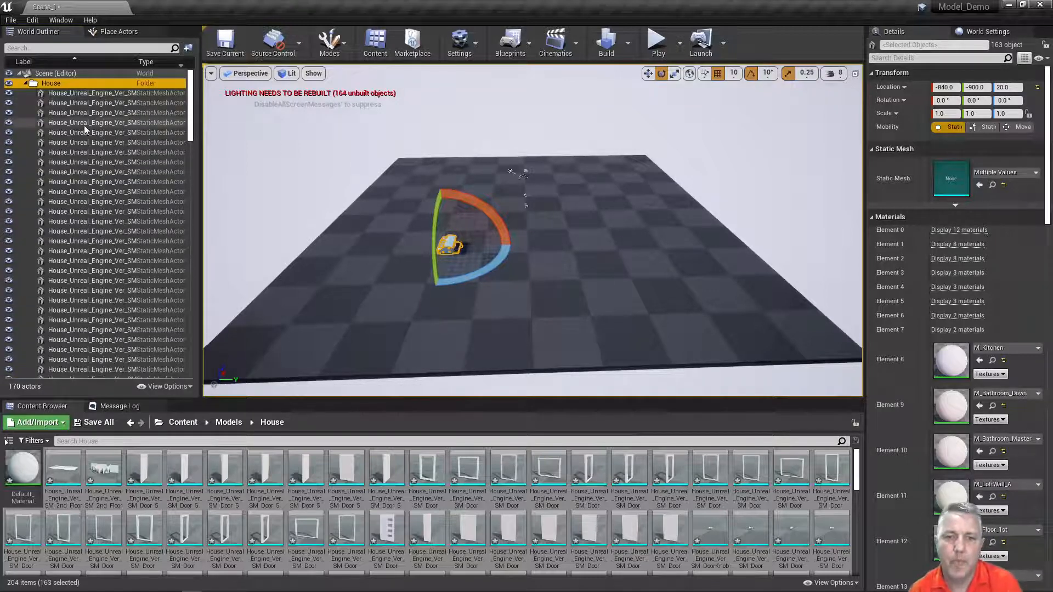
{"action": "left_click", "coordinate": [25, 83]}
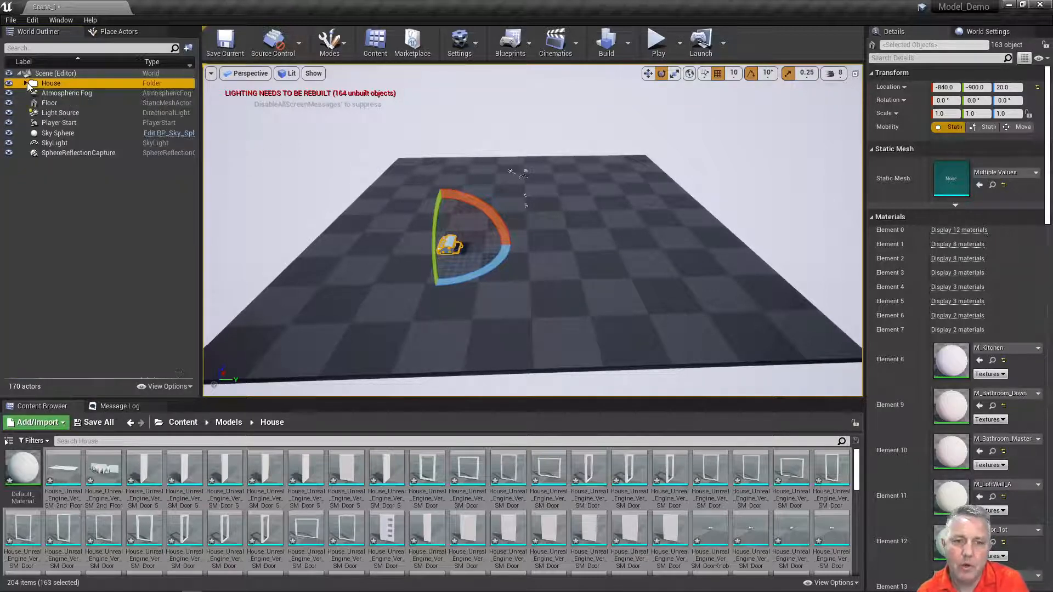
{"action": "left_click", "coordinate": [26, 83]}
{"action": "left_click", "coordinate": [26, 83]}
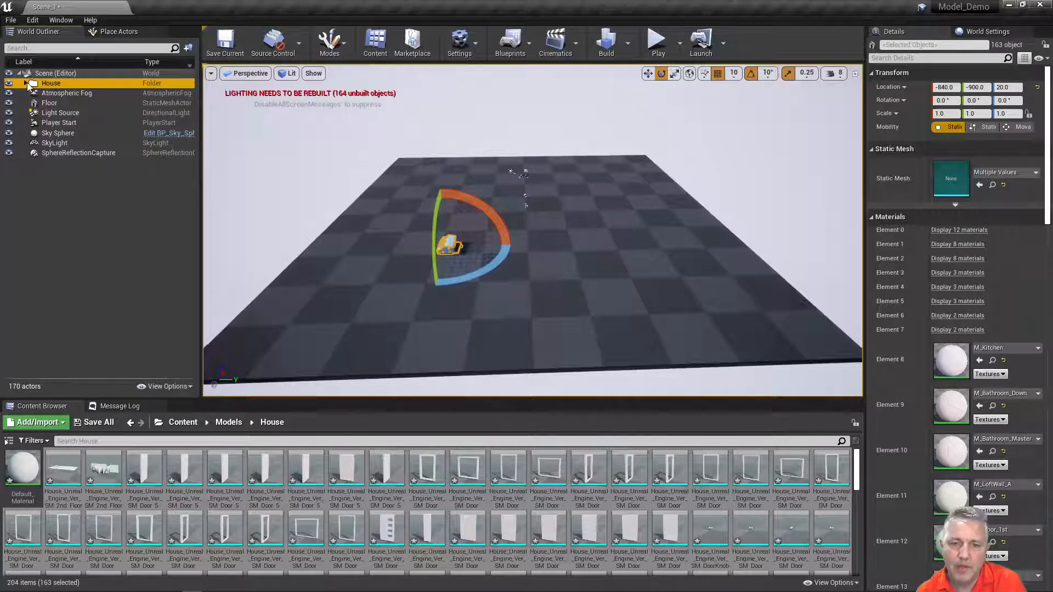
{"action": "left_click", "coordinate": [25, 83]}
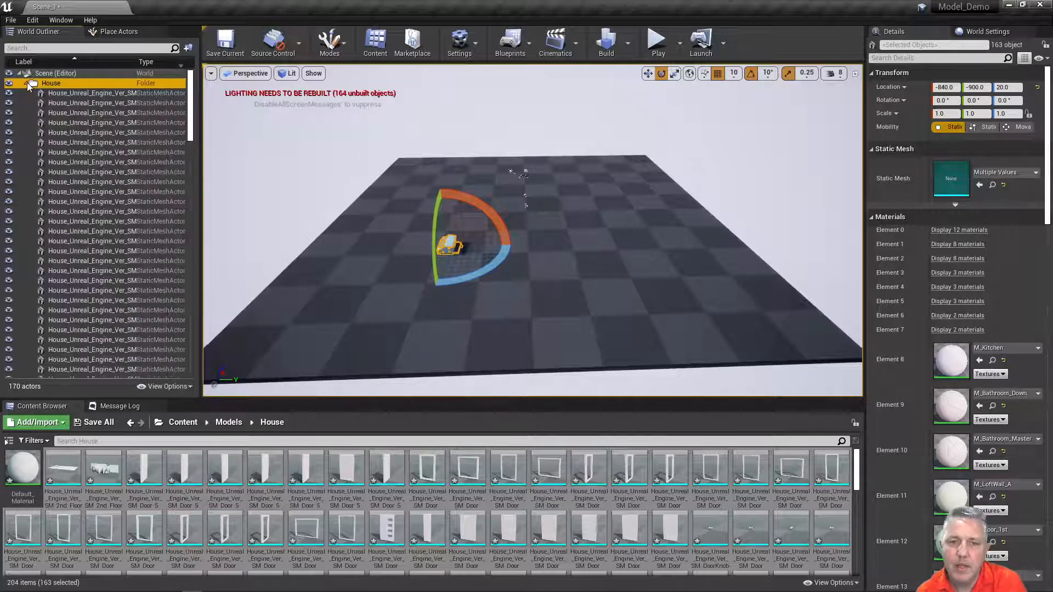
{"action": "right_click", "coordinate": [127, 85]}
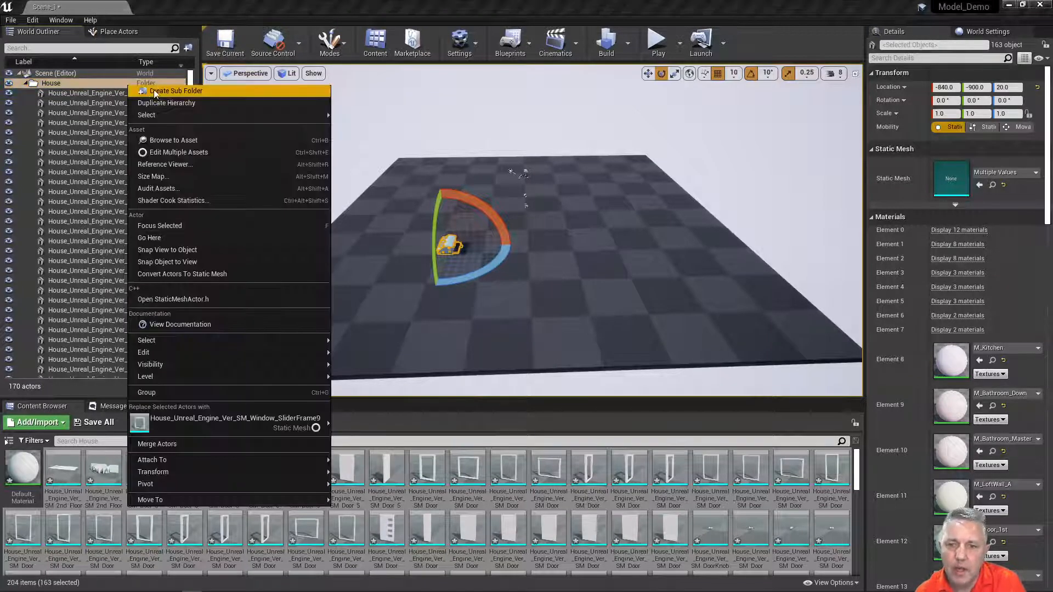
{"action": "mouse_move", "coordinate": [159, 115]}
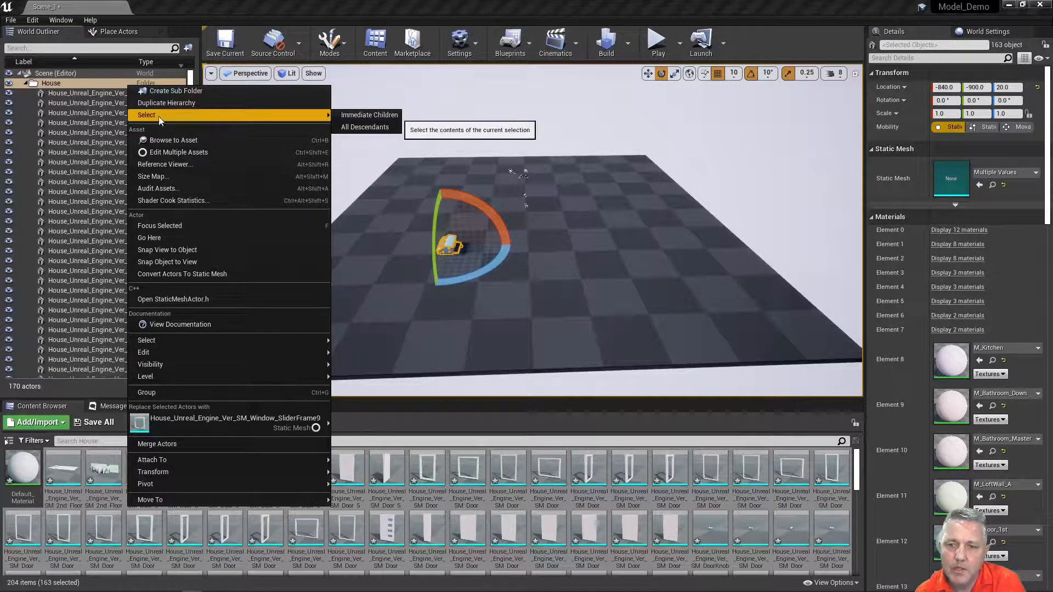
{"action": "left_click", "coordinate": [361, 115]}
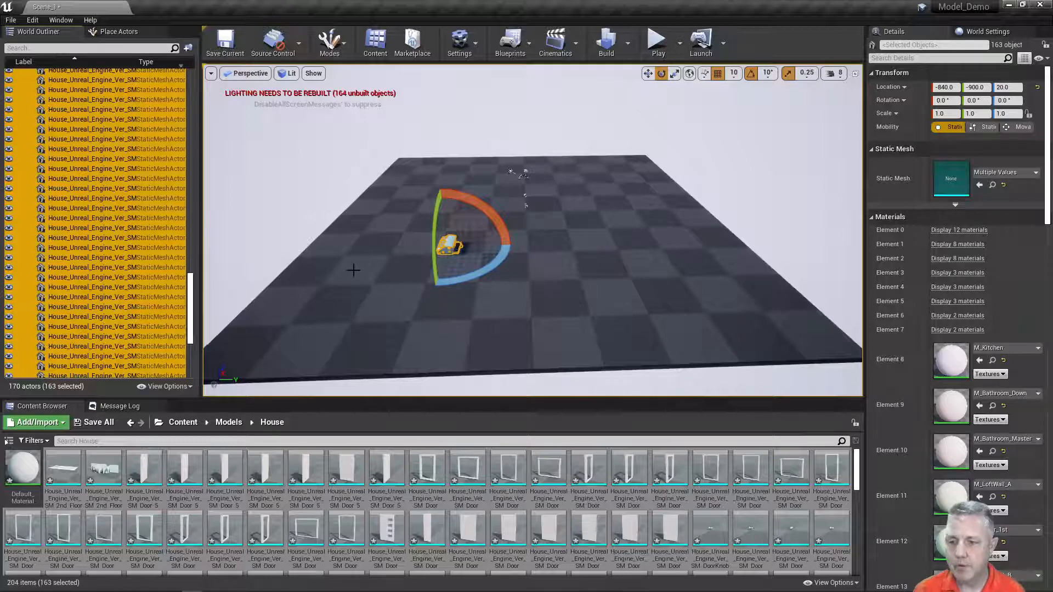
Enlarge the selected house meshes uniformly to about 7.5, and set their scale to 8.5 on all axes with proportions locked
{"action": "right_click_drag", "start_coordinate": [345, 263], "coordinate": [440, 252]}
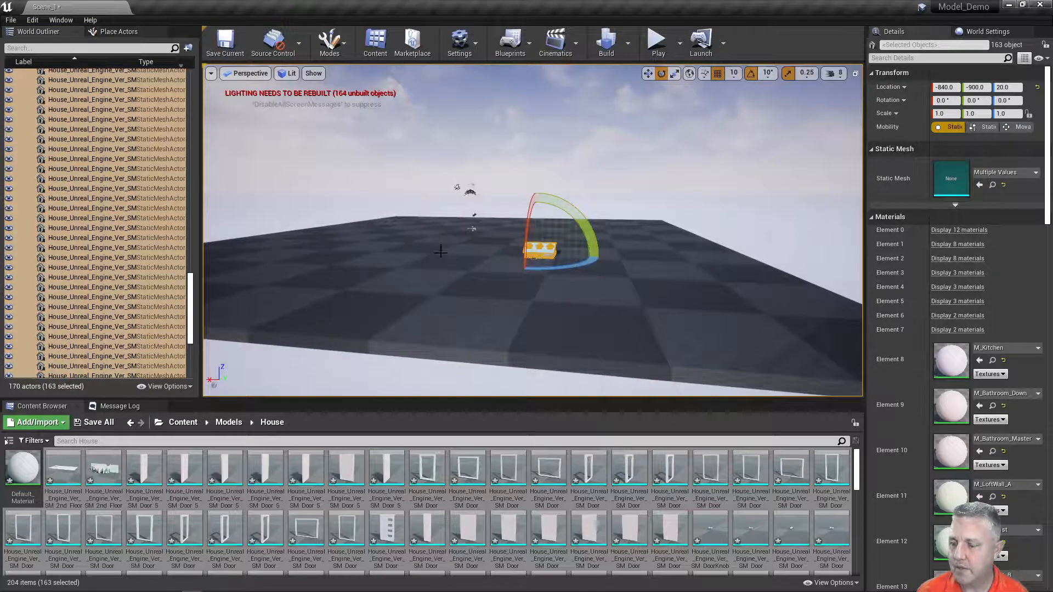
{"action": "scroll", "coordinate": [455, 259], "scroll_direction": "down", "scroll_amount": 1}
{"action": "left_click_drag", "start_coordinate": [463, 260], "coordinate": [492, 275], "text": "alt"}
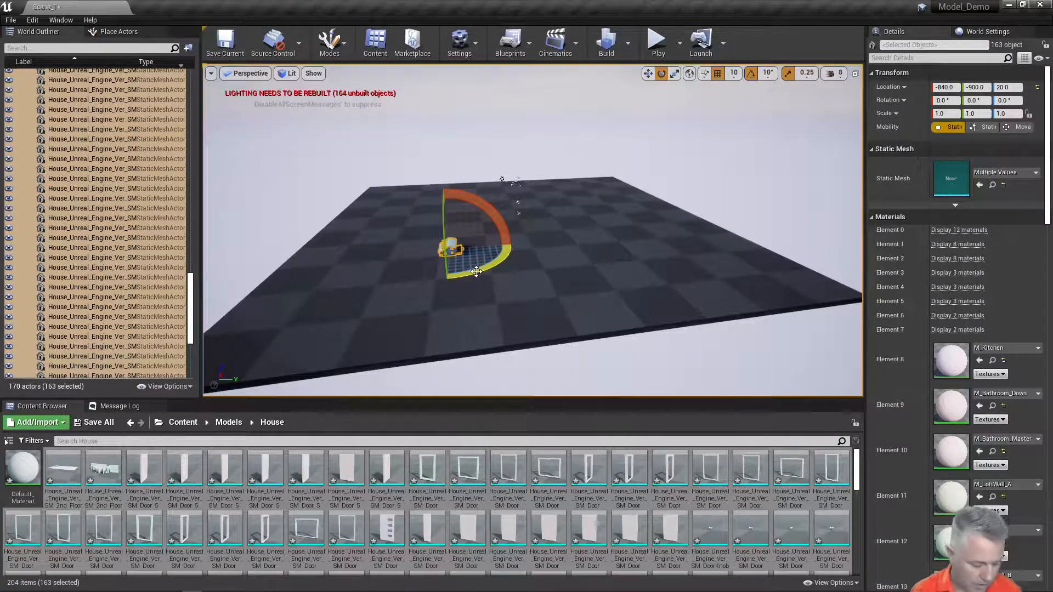
{"action": "key", "text": "r"}
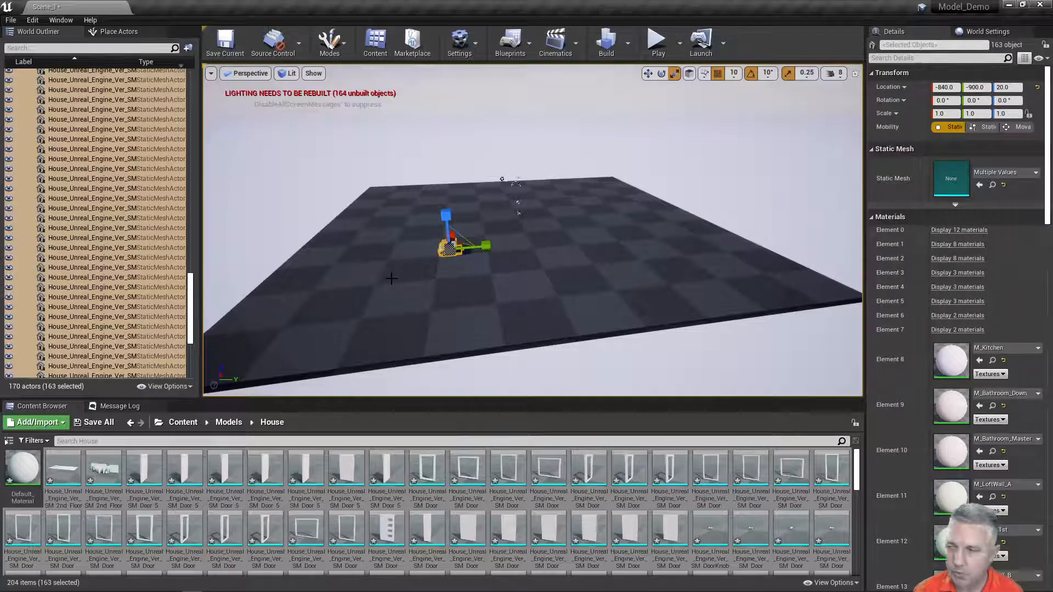
{"action": "key", "text": "f"}
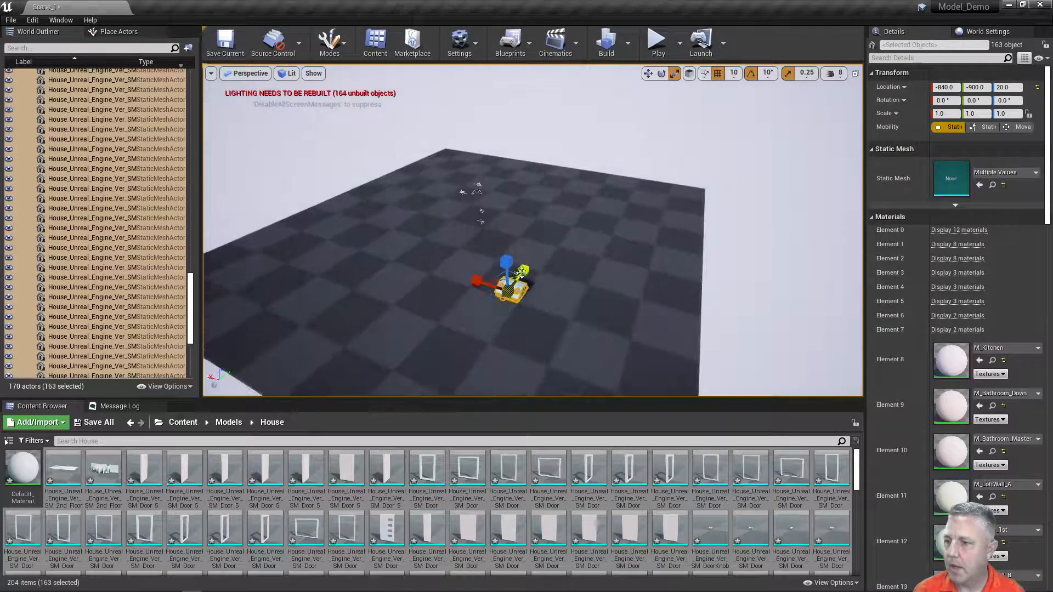
{"action": "left_click_drag", "start_coordinate": [522, 272], "coordinate": [546, 248], "text": "alt"}
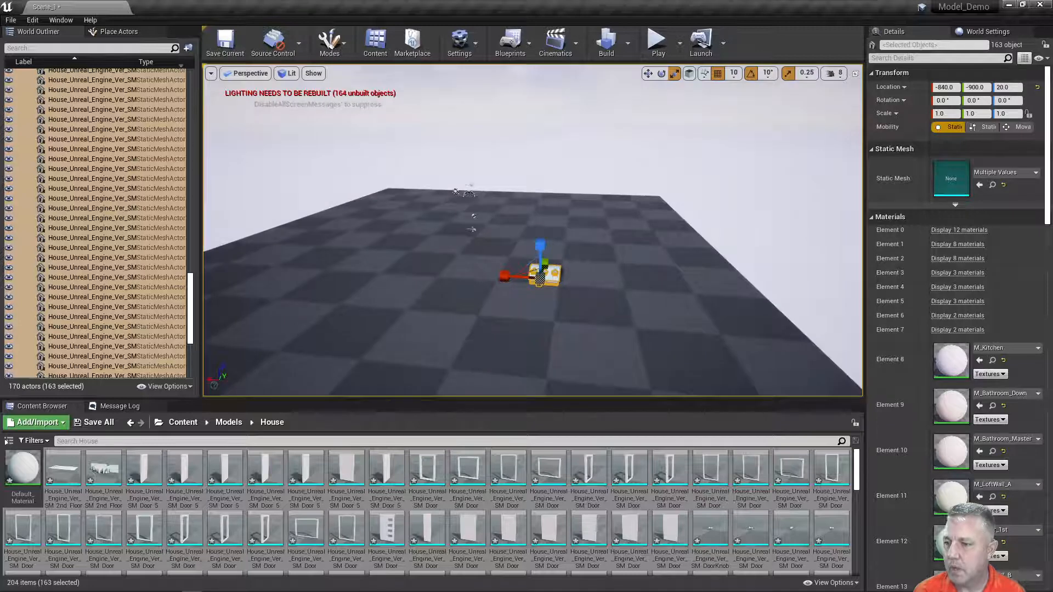
{"action": "left_click_drag", "start_coordinate": [549, 303], "coordinate": [580, 289], "text": "alt"}
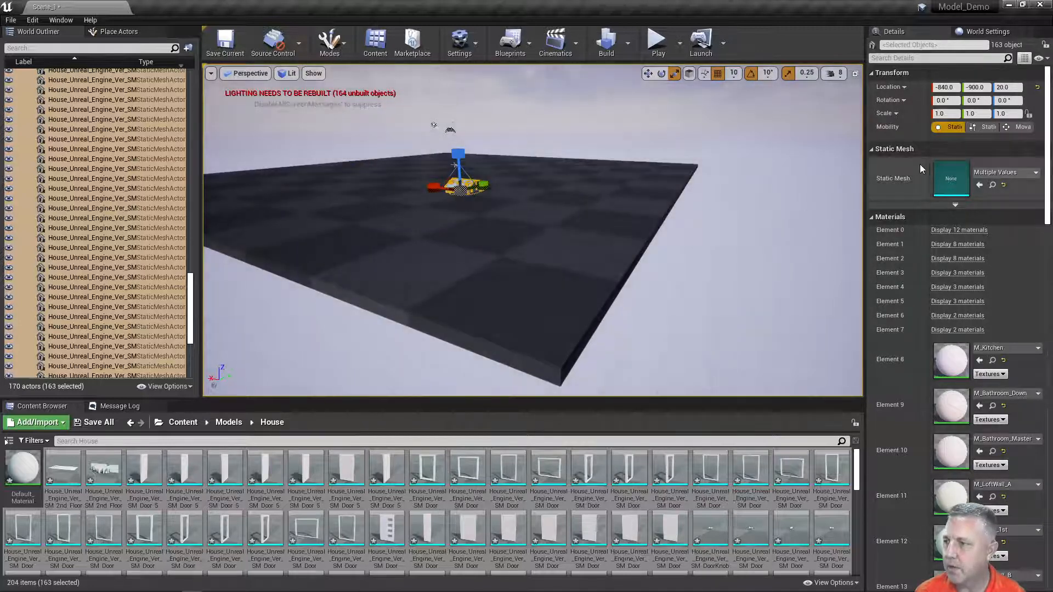
{"action": "left_click_drag", "start_coordinate": [606, 197], "coordinate": [587, 204], "text": "alt"}
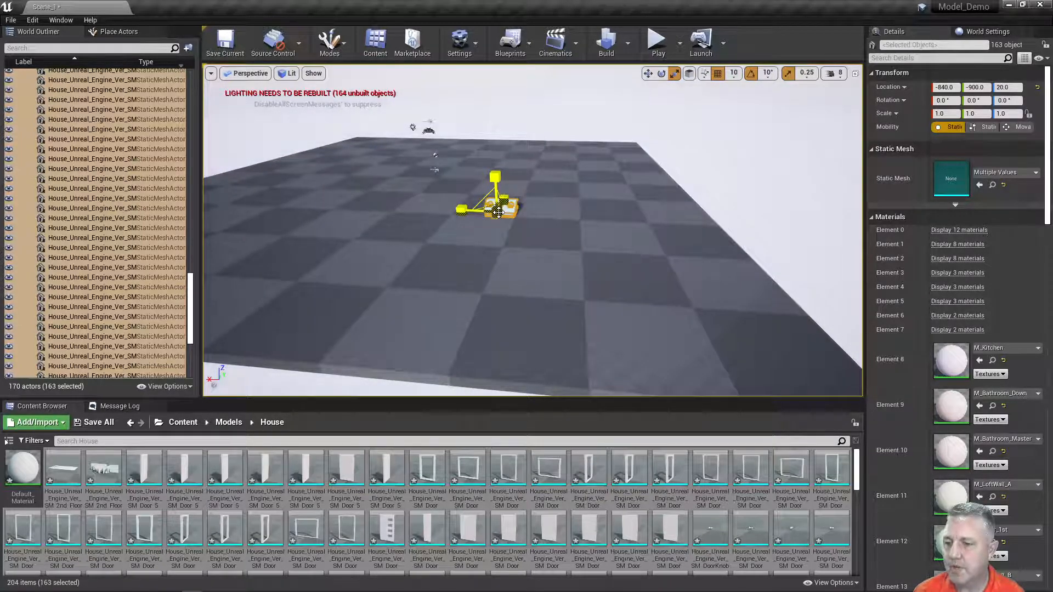
{"action": "left_click_drag", "start_coordinate": [495, 207], "coordinate": [537, 170]}
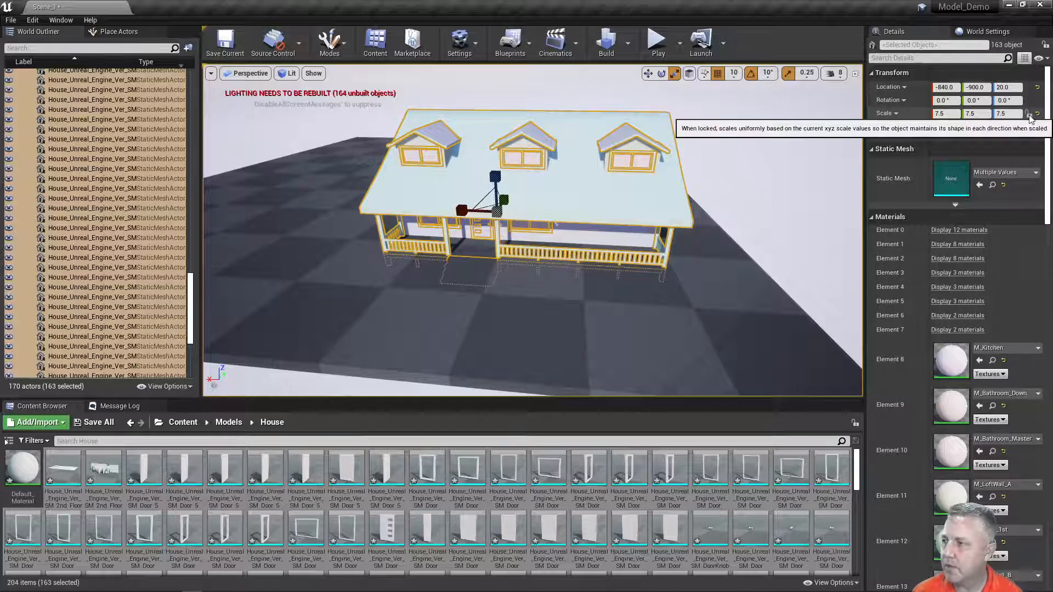
{"action": "left_click", "coordinate": [950, 113]}
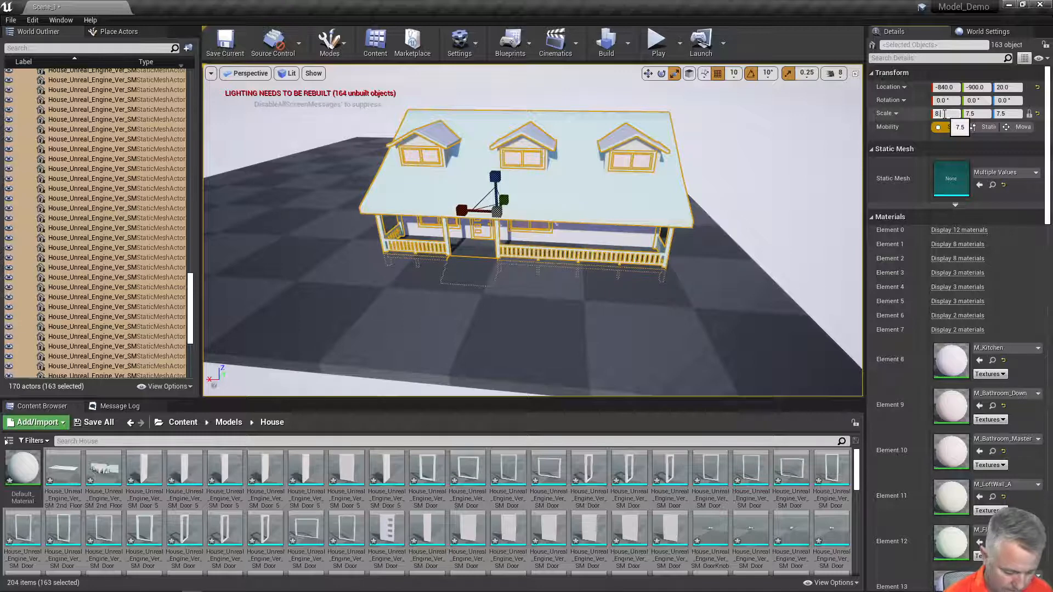
{"action": "type", "text": ".5"}
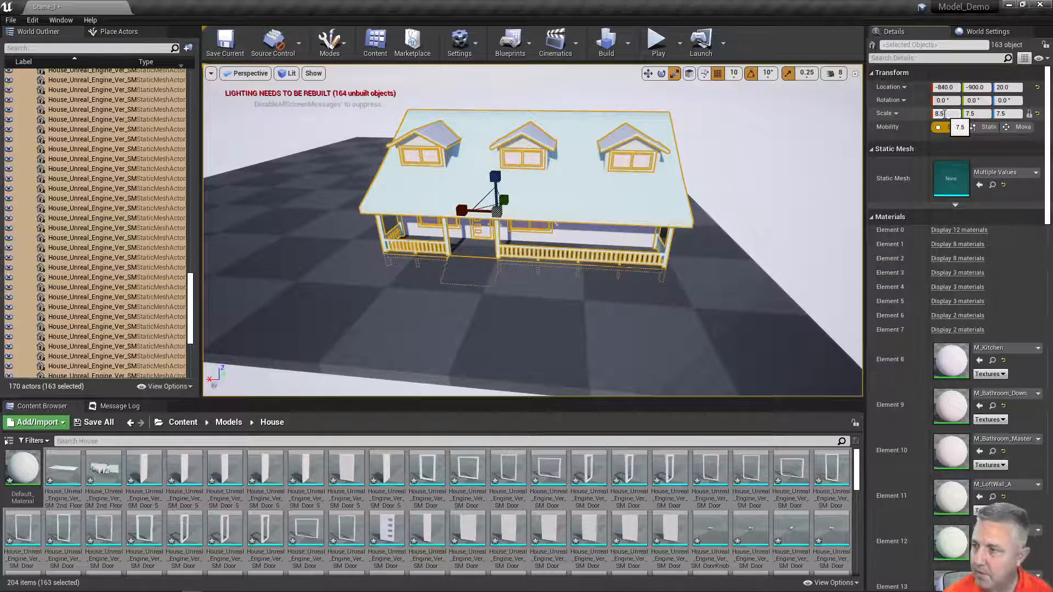
{"action": "key", "text": "Return"}
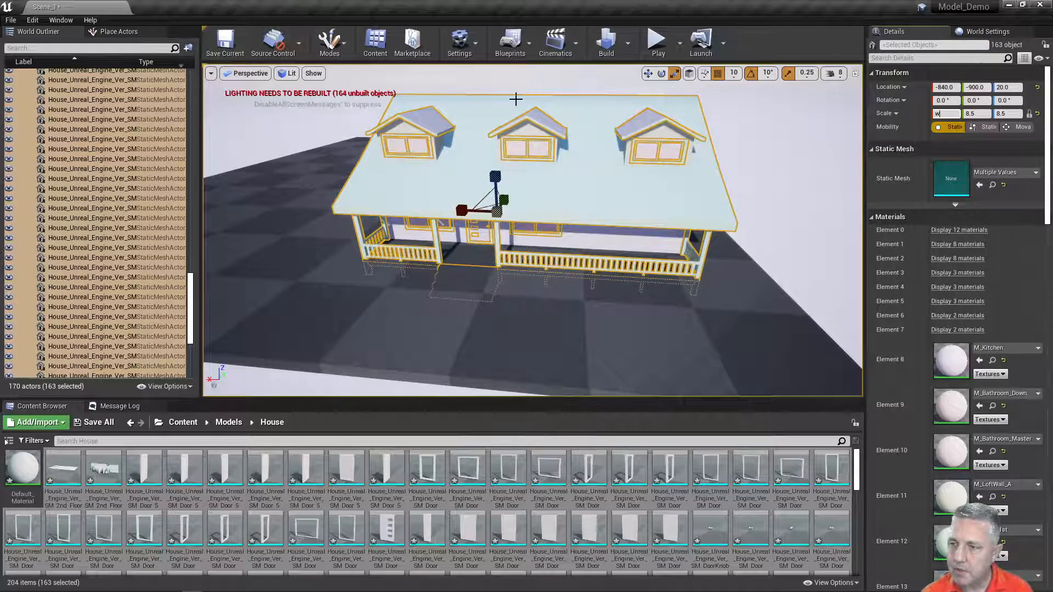
Move the selected house meshes to about X -70 and raise them to Z 120 so the steps and posts clear the floor
{"action": "left_click", "coordinate": [648, 73]}
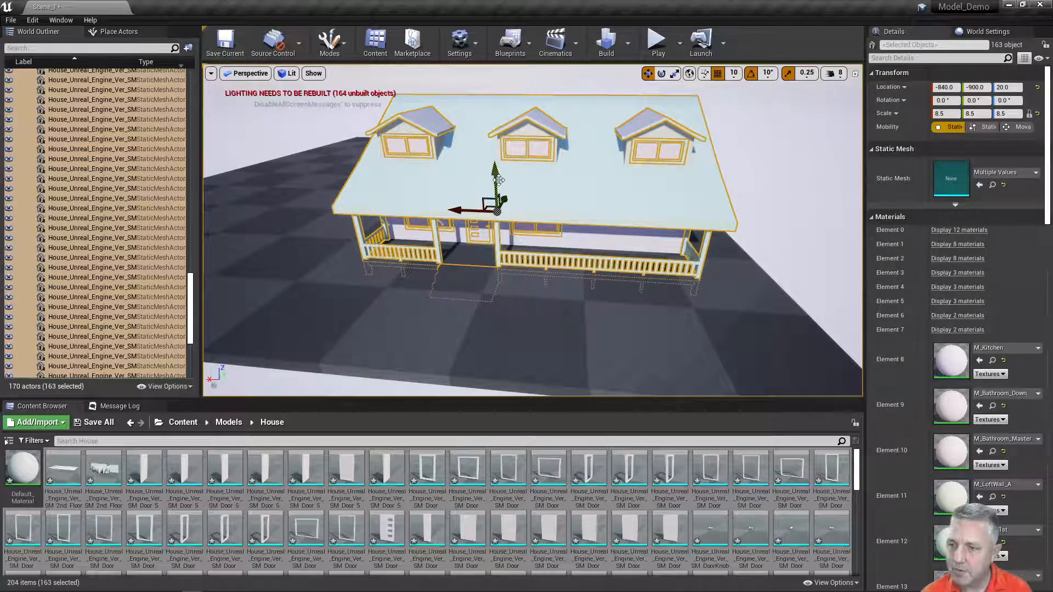
{"action": "left_click_drag", "start_coordinate": [495, 172], "coordinate": [495, 158]}
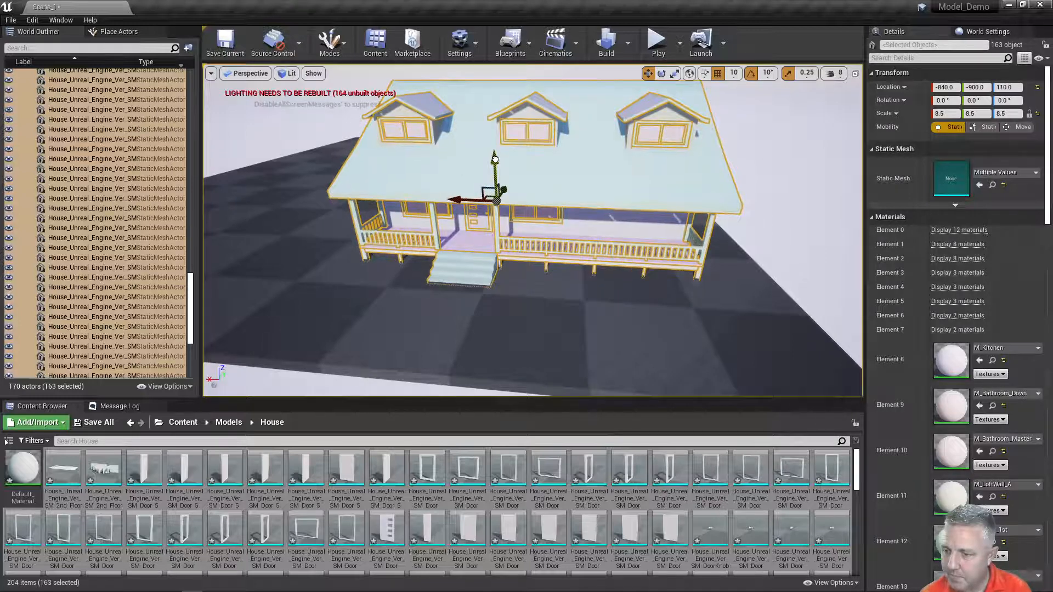
{"action": "left_click_drag", "start_coordinate": [462, 200], "coordinate": [368, 201]}
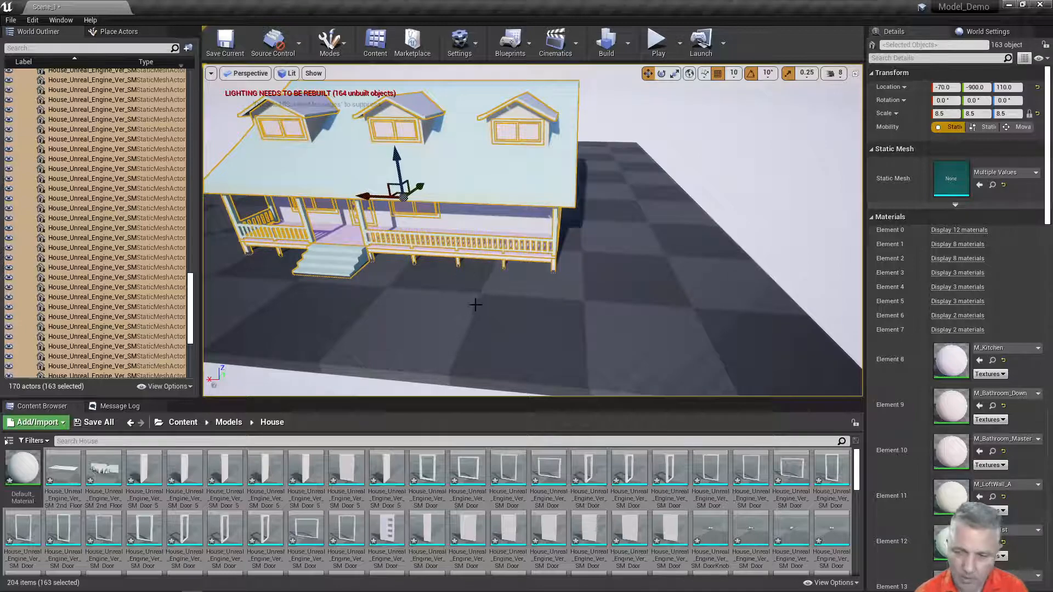
{"action": "left_click_drag", "start_coordinate": [458, 299], "coordinate": [449, 294], "text": "alt"}
{"action": "left_click_drag", "start_coordinate": [398, 257], "coordinate": [424, 217], "text": "alt"}
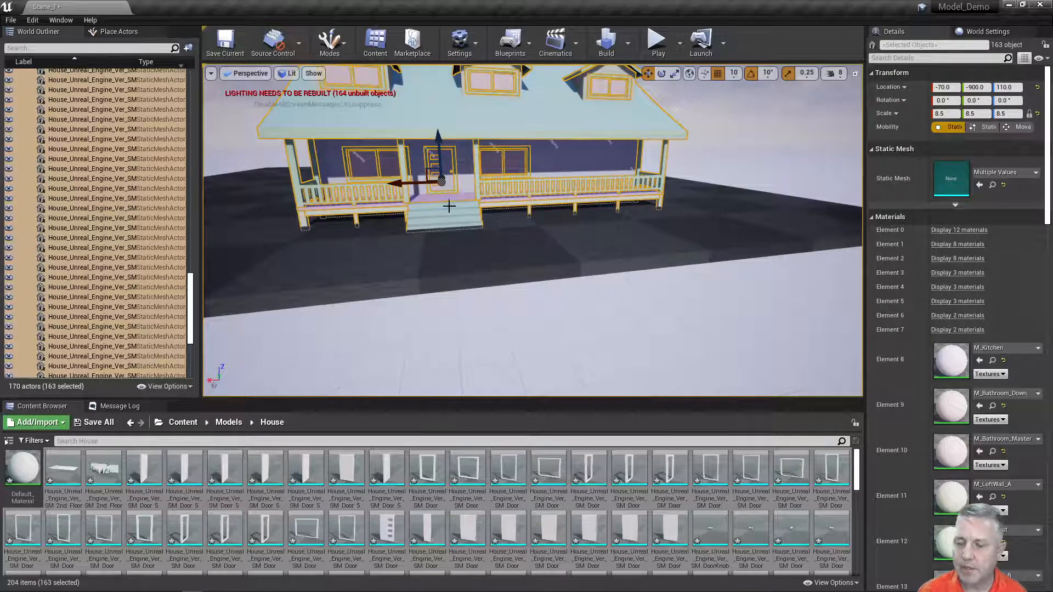
{"action": "scroll", "coordinate": [454, 188], "scroll_direction": "up", "scroll_amount": 6}
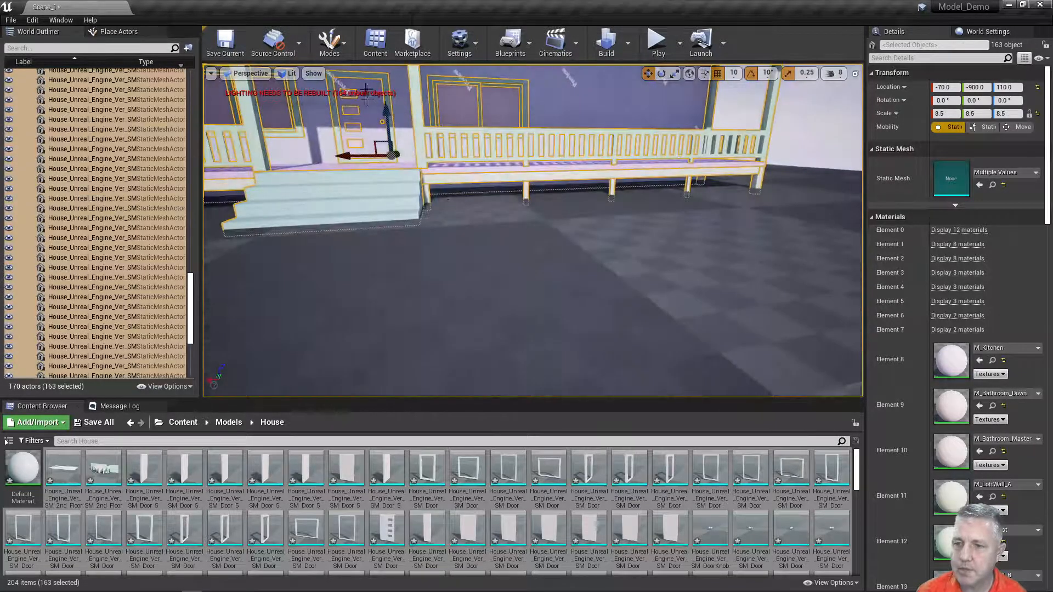
{"action": "left_click_drag", "start_coordinate": [386, 113], "coordinate": [386, 112]}
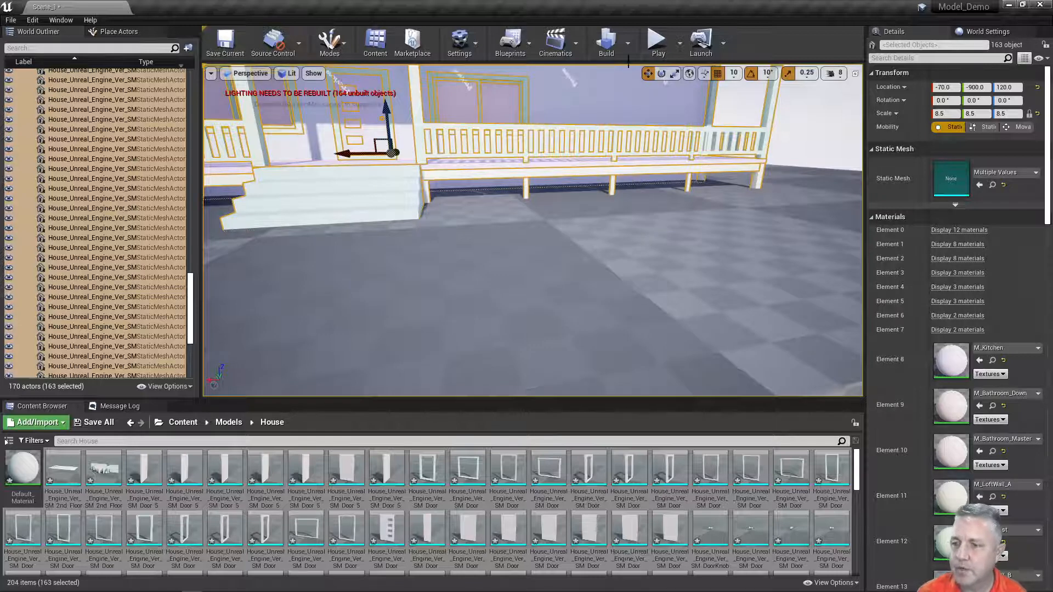
Play-test the level by running the character off the porch to the ground beside the back steps, and stop the session
{"action": "left_click", "coordinate": [658, 42]}
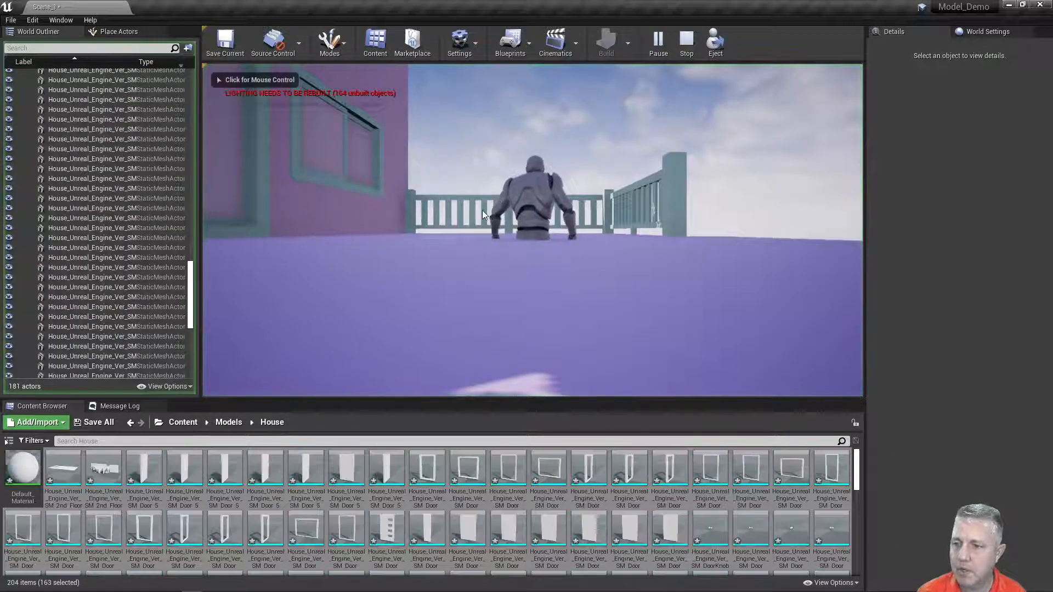
{"action": "left_click", "coordinate": [482, 209]}
{"action": "key", "text": "w"}
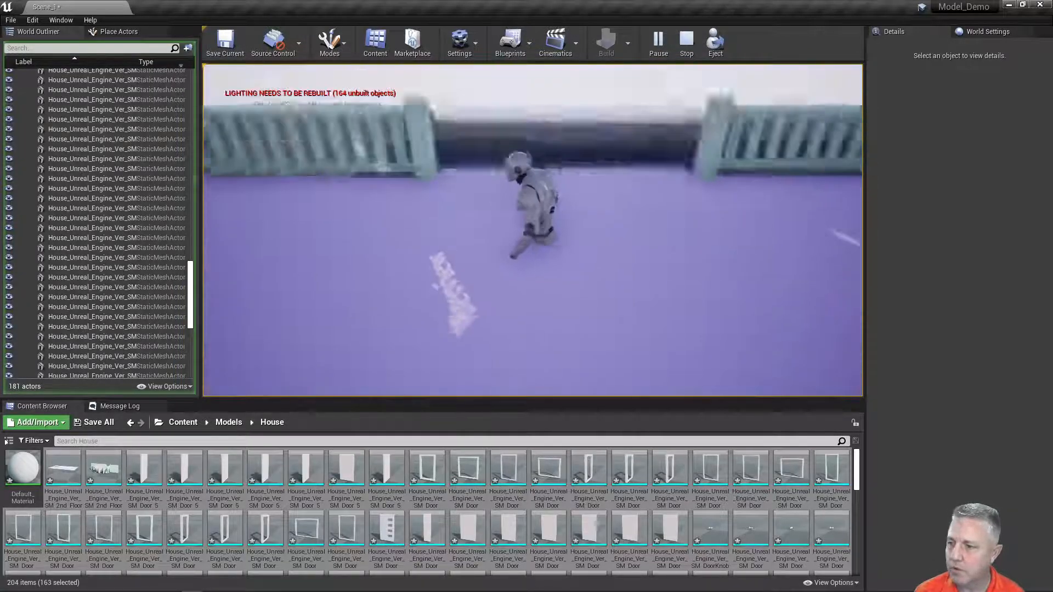
{"action": "key", "text": "w"}
{"action": "key", "text": "w"}
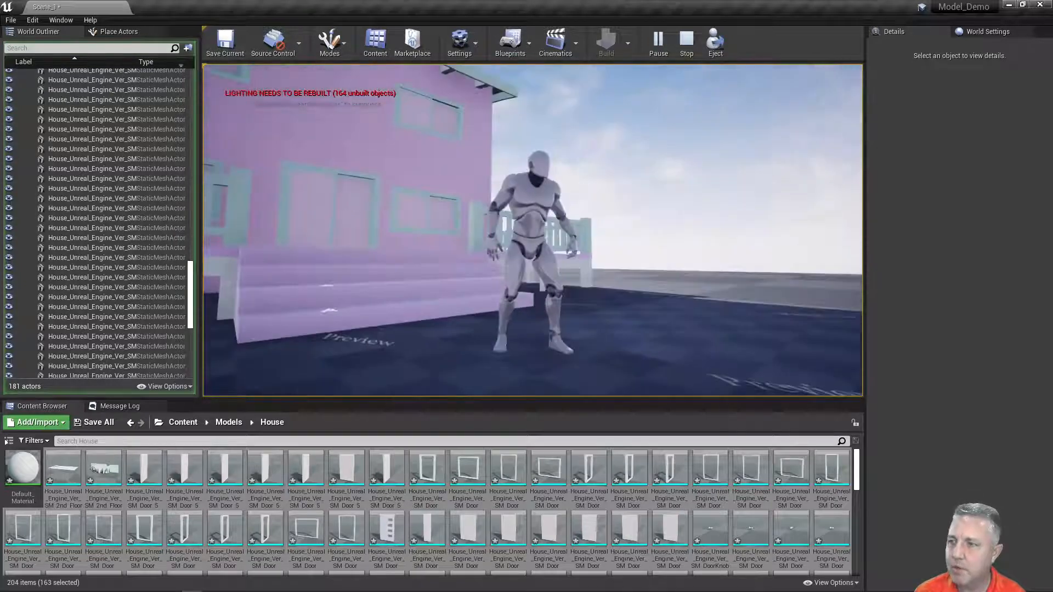
{"action": "key", "text": "Escape"}
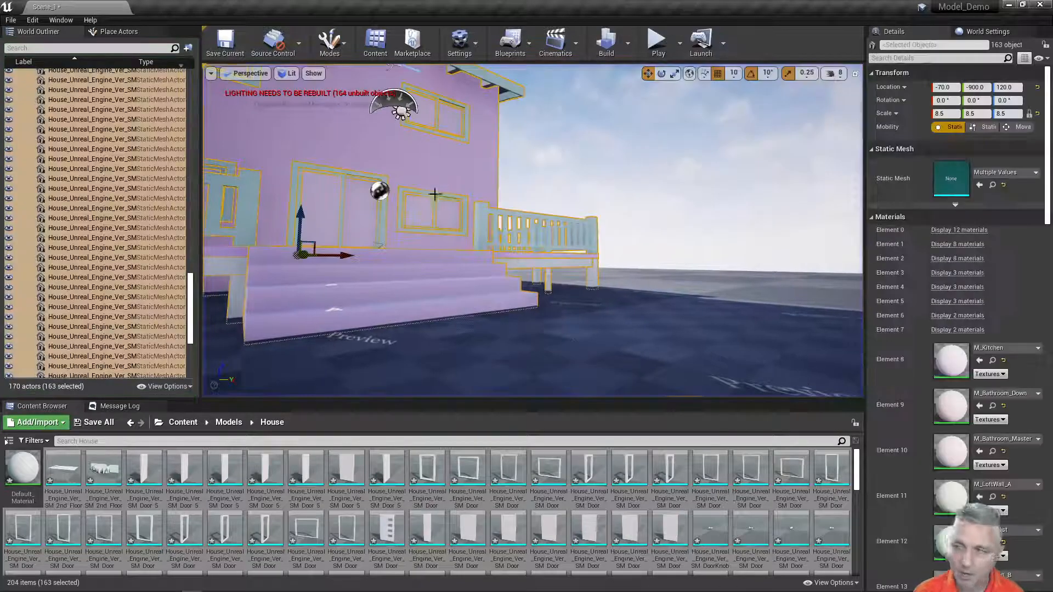
Play-test the level by running the character off the porch and around the house to the front steps, and stop the session
{"action": "left_click", "coordinate": [656, 41]}
{"action": "left_click", "coordinate": [512, 210]}
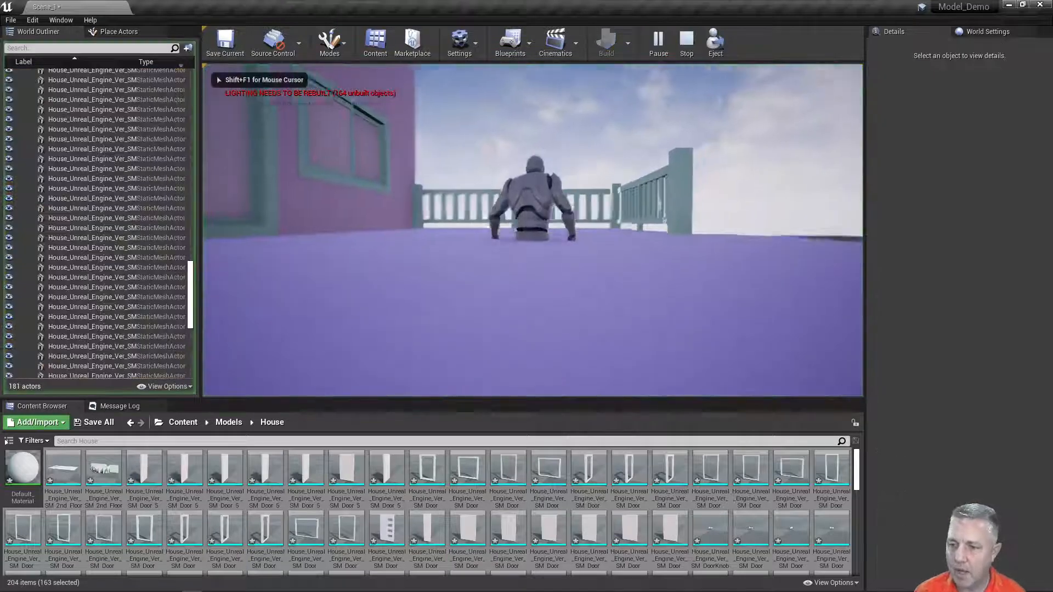
{"action": "key", "text": "w"}
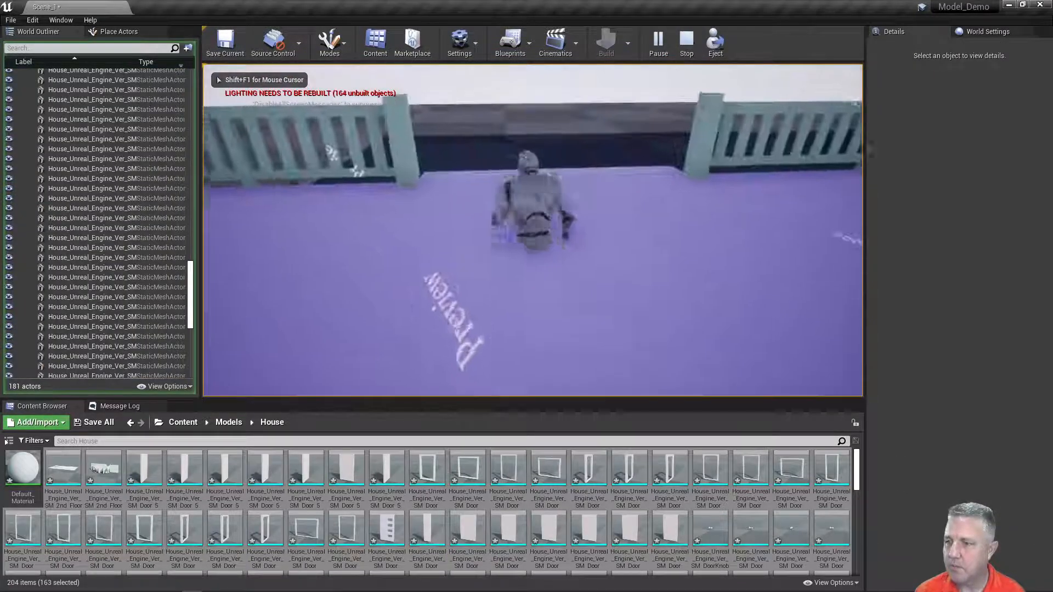
{"action": "key", "text": "w"}
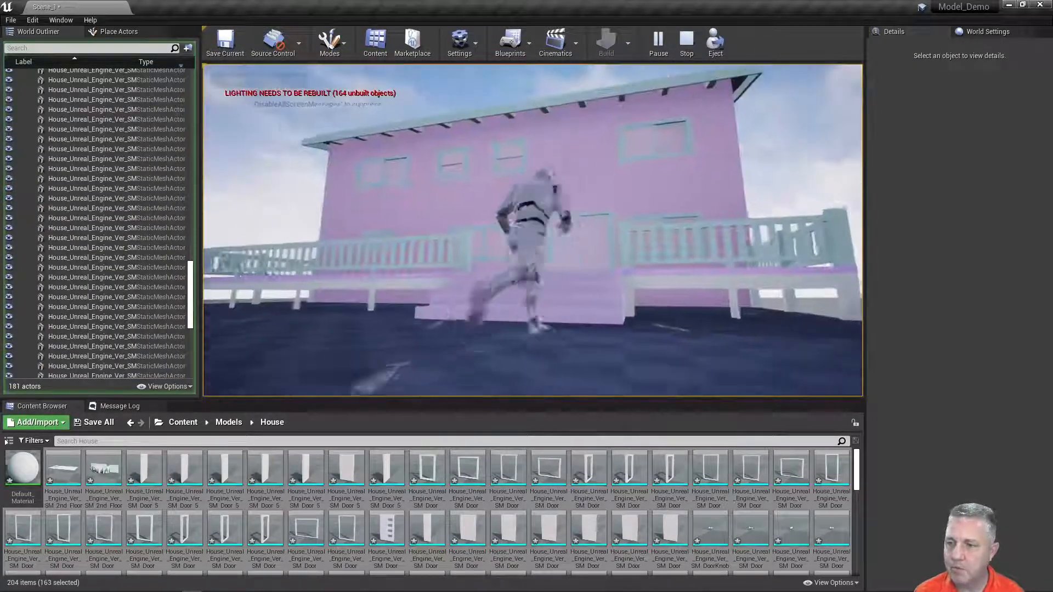
{"action": "key", "text": "w"}
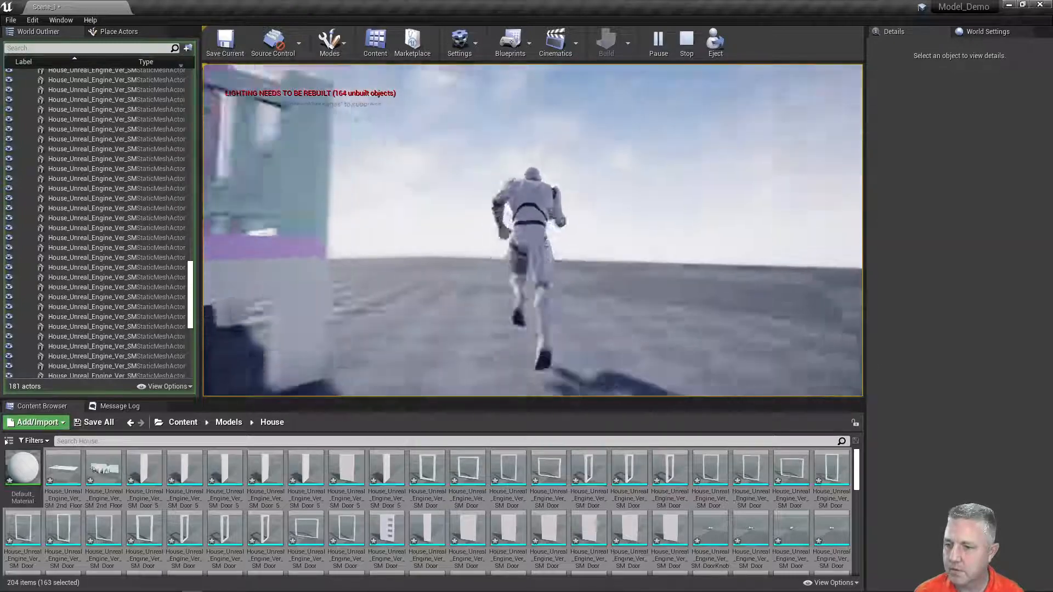
{"action": "key", "text": "w"}
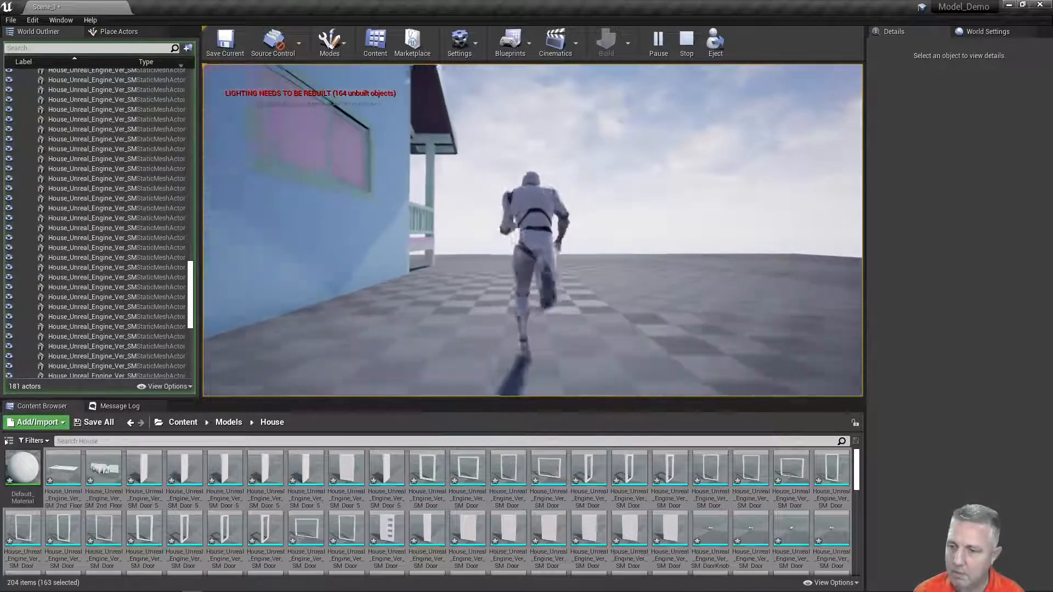
{"action": "key", "text": "w"}
{"action": "key", "text": "w"}
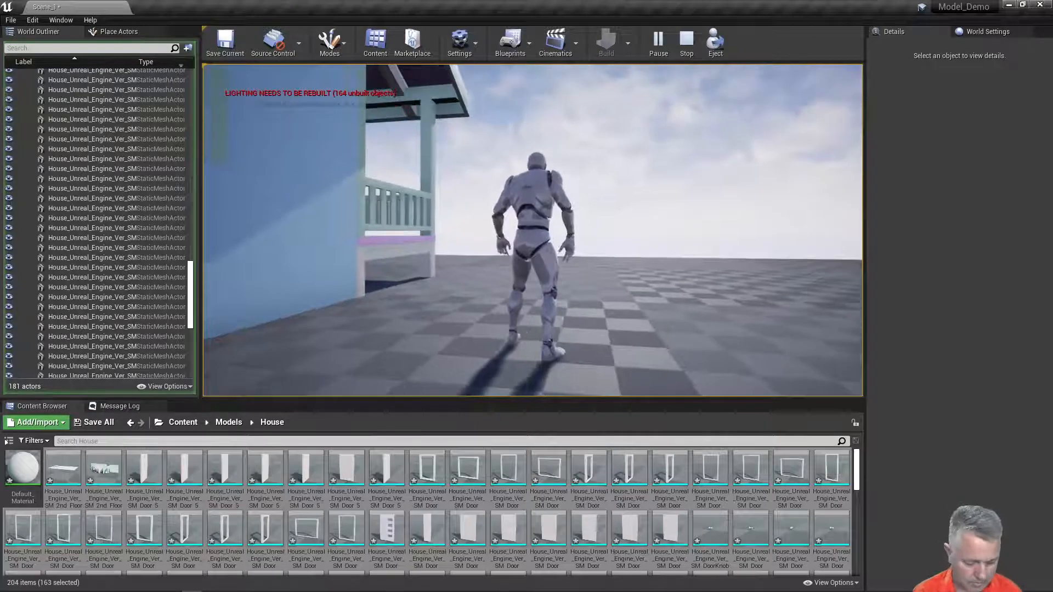
{"action": "key", "text": "w"}
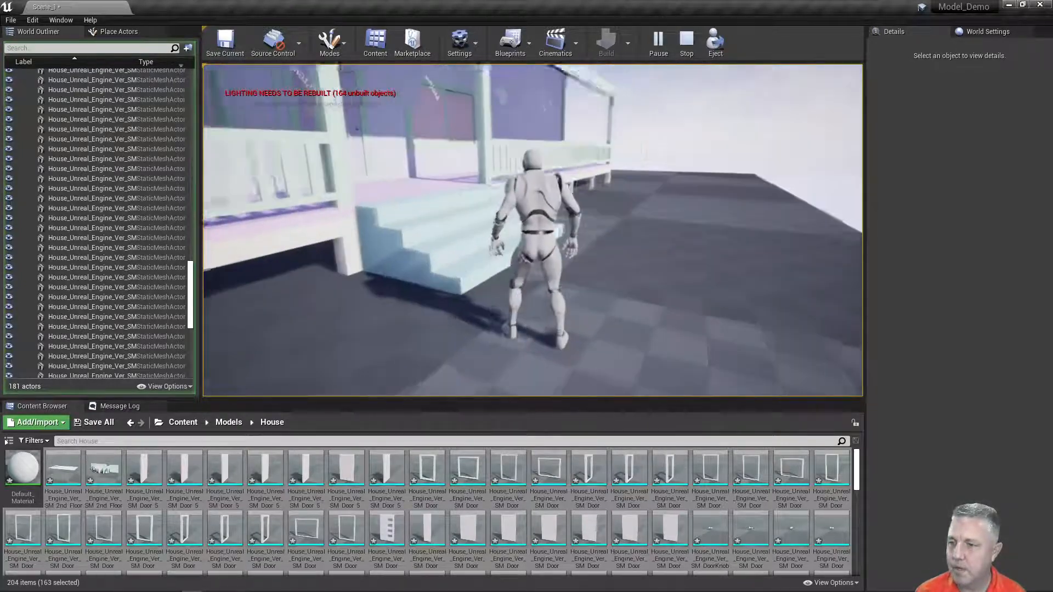
{"action": "key", "text": "w"}
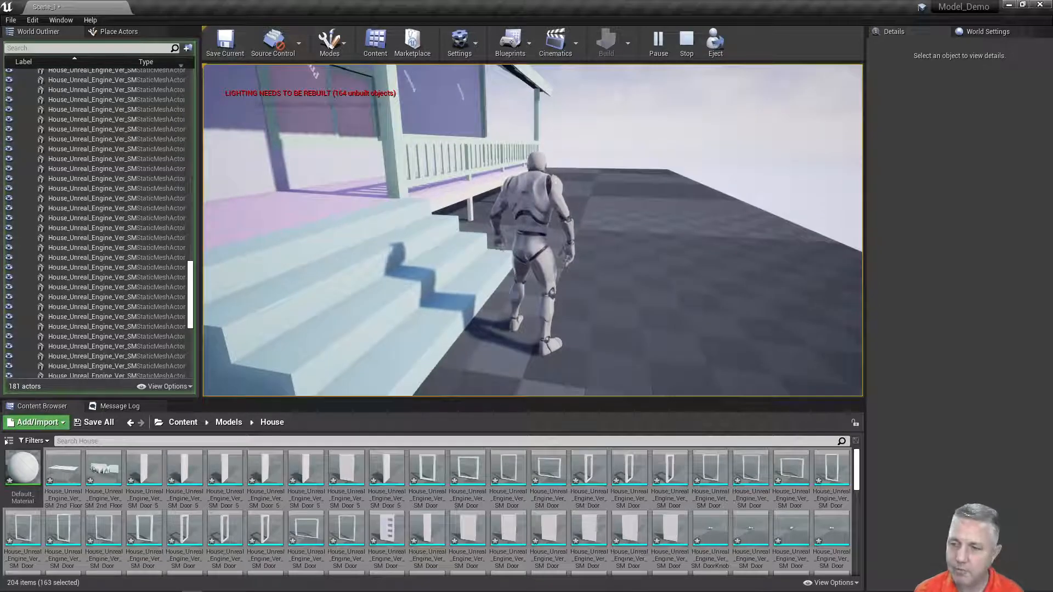
{"action": "key", "text": "Escape"}
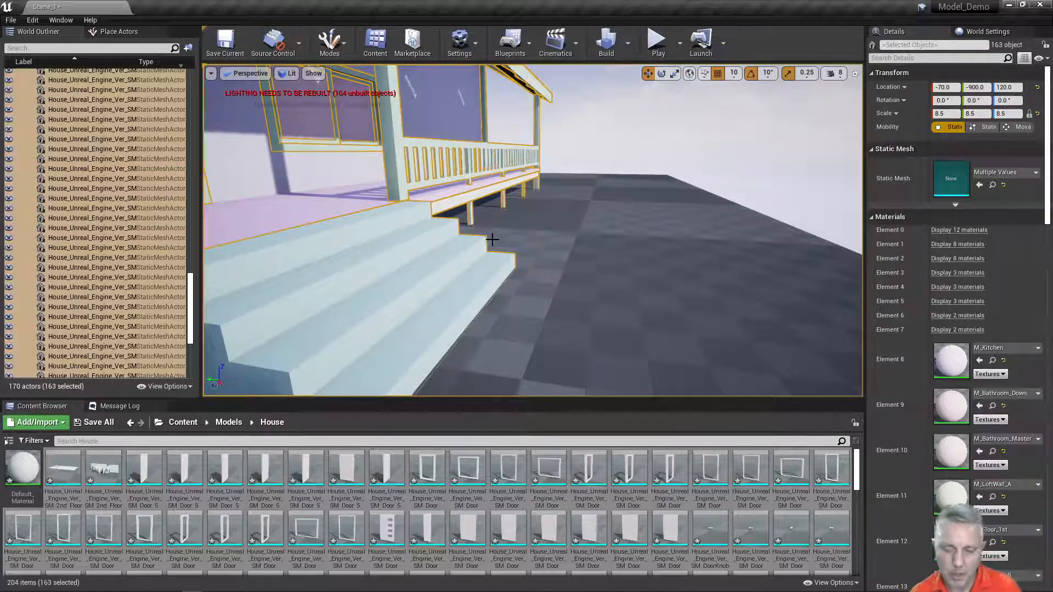
Select only the house walls mesh through the front wall above the porch
{"action": "right_click_drag", "start_coordinate": [465, 230], "coordinate": [447, 214]}
{"action": "scroll", "coordinate": [452, 232], "scroll_direction": "down", "scroll_amount": 3}
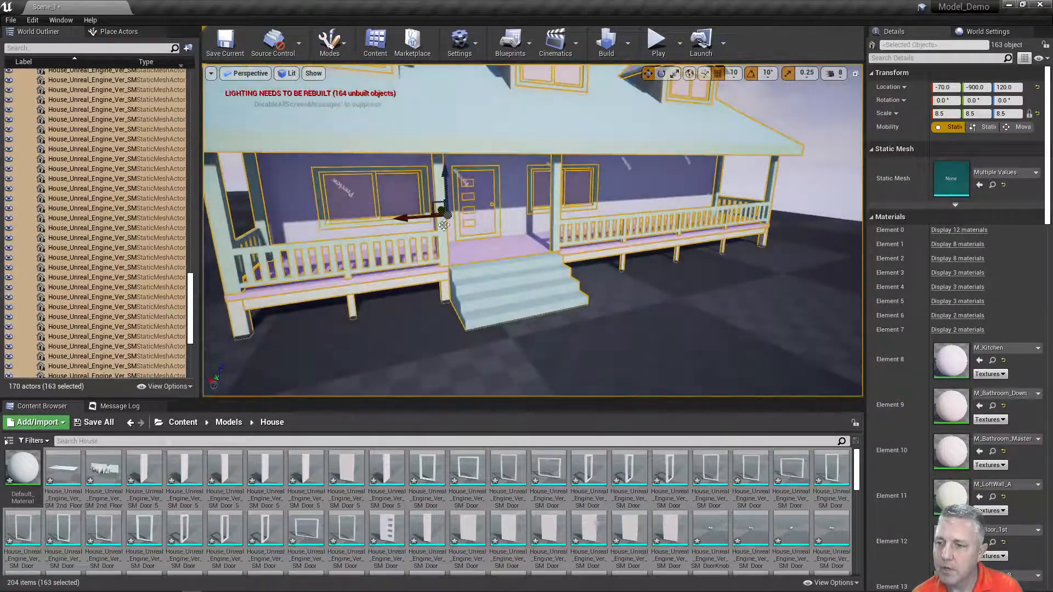
{"action": "left_click", "coordinate": [515, 183]}
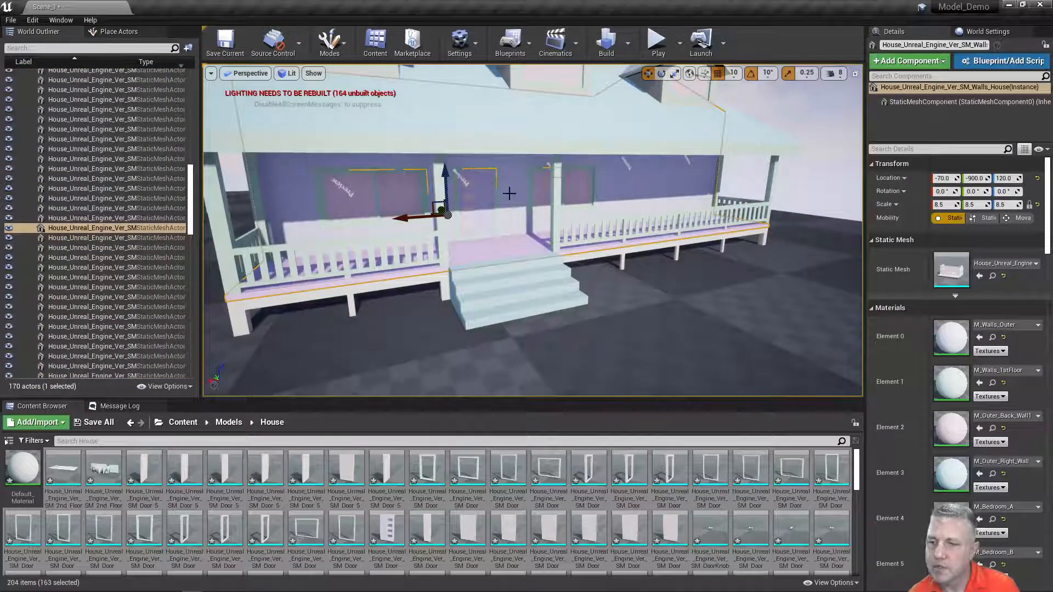
{"action": "right_click_drag", "start_coordinate": [627, 181], "coordinate": [629, 181]}
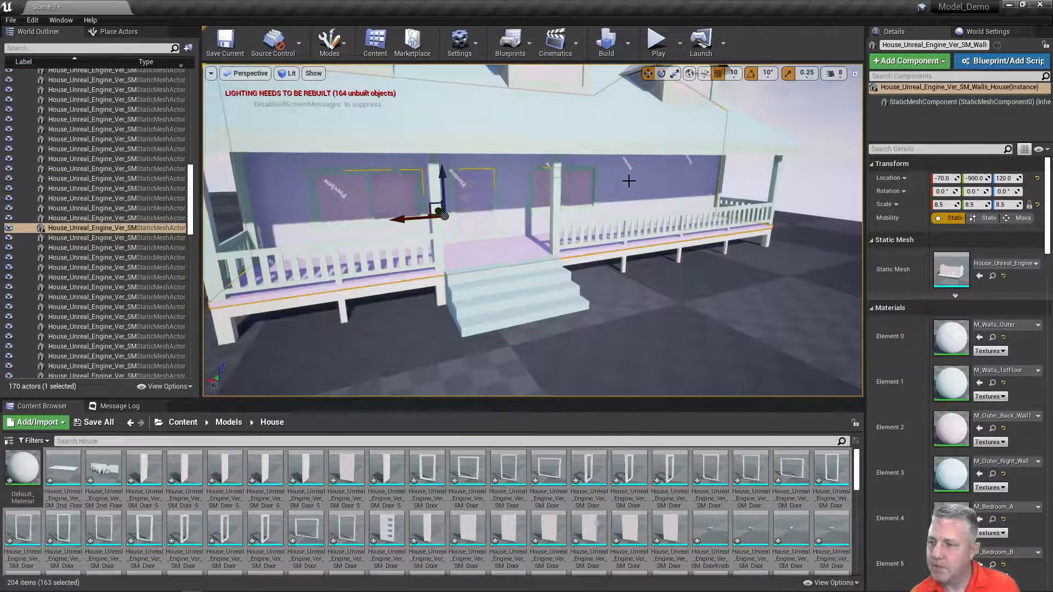
{"action": "scroll", "coordinate": [372, 105], "scroll_direction": "down", "scroll_amount": 3}
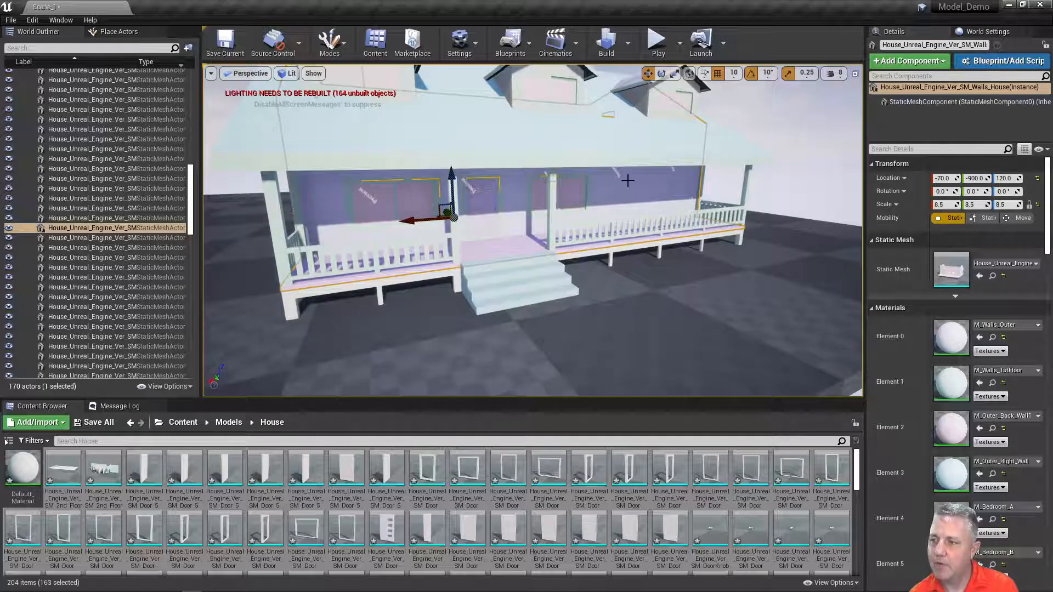
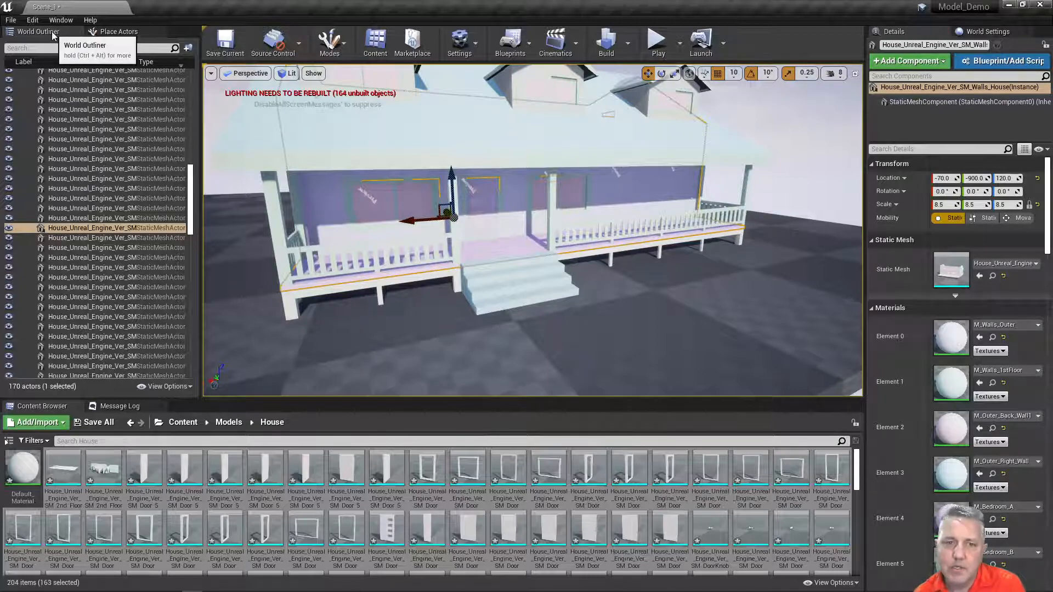
Try docking the World Outliner above Details, and return it to the tab group with Place Actors
{"action": "left_click_drag", "start_coordinate": [38, 31], "coordinate": [489, 108]}
{"action": "left_click_drag", "start_coordinate": [589, 130], "coordinate": [909, 101]}
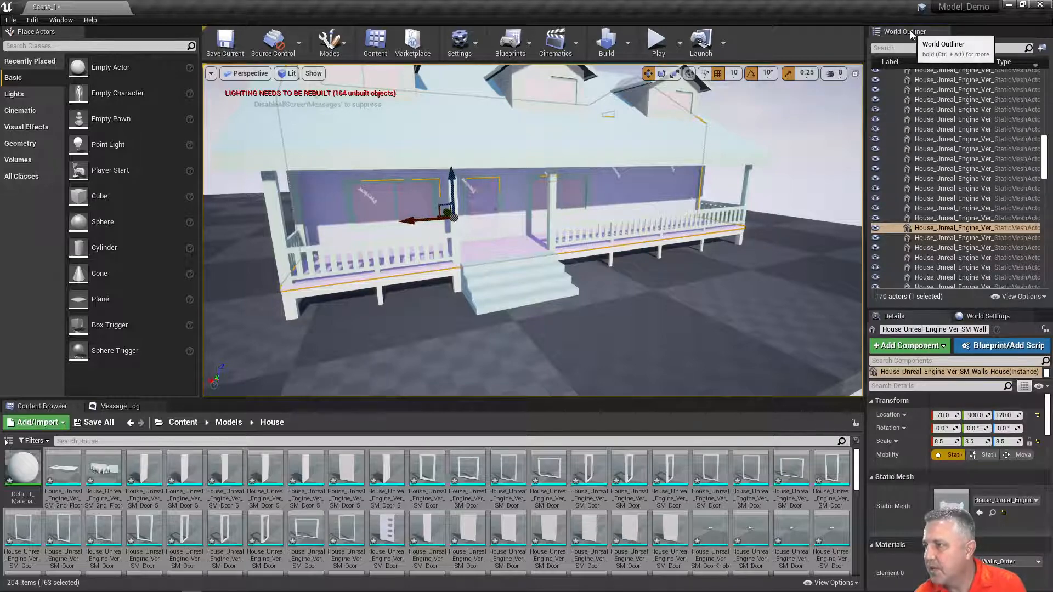
{"action": "left_click_drag", "start_coordinate": [910, 31], "coordinate": [192, 32]}
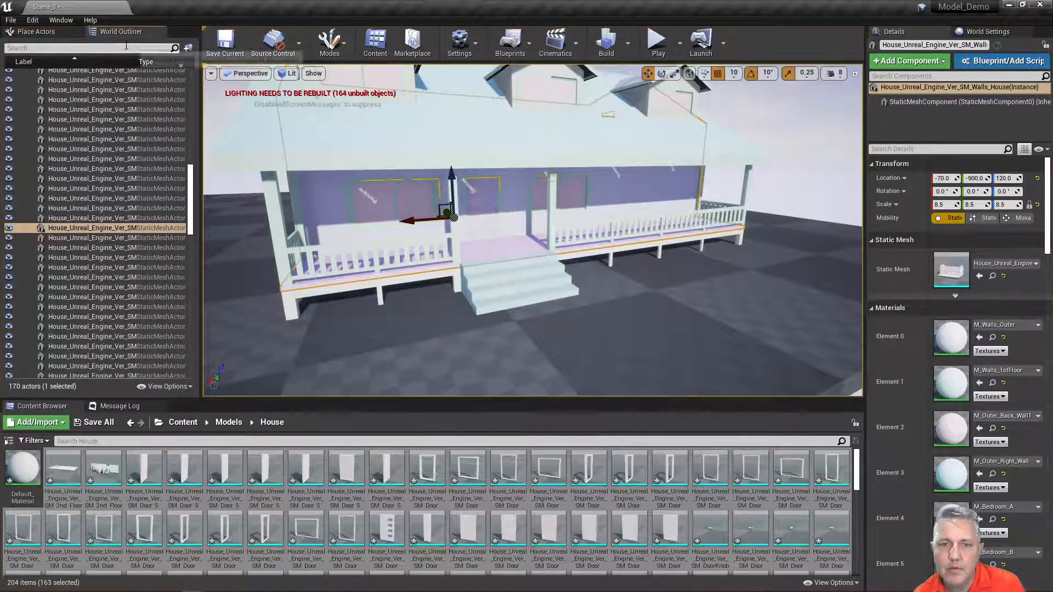
{"action": "mouse_move", "coordinate": [120, 31]}
{"action": "left_mouse_down"}
{"action": "mouse_move", "coordinate": [54, 31]}
{"action": "mouse_move", "coordinate": [60, 50]}
{"action": "mouse_move", "coordinate": [100, 32]}
{"action": "left_mouse_up"}
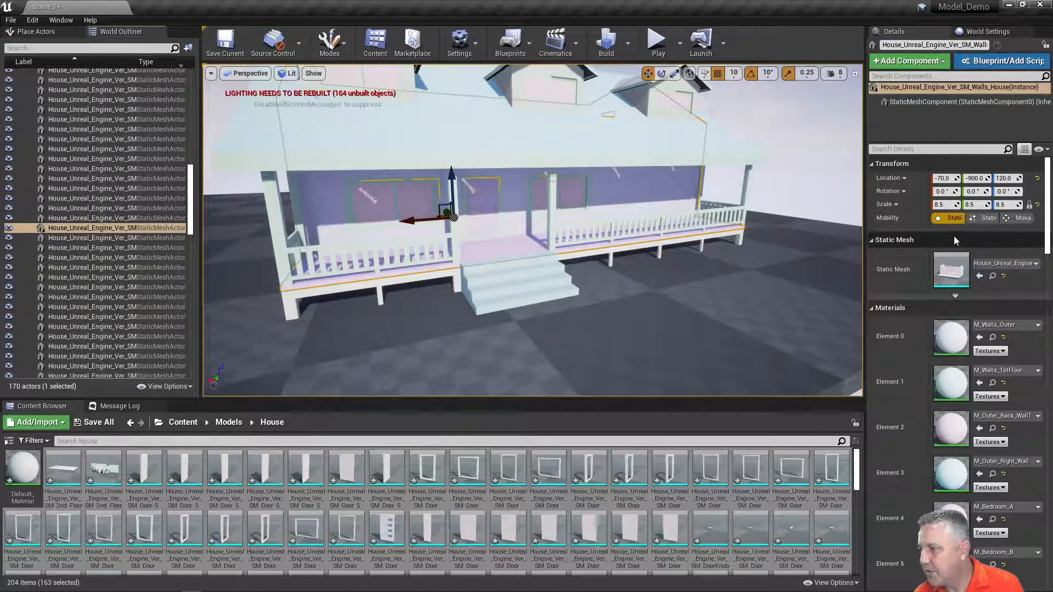
Open the selected walls mesh in the Static Mesh editor and dock that window as a tab beside Scene_1
{"action": "scroll", "coordinate": [109, 137], "scroll_direction": "up", "scroll_amount": 4}
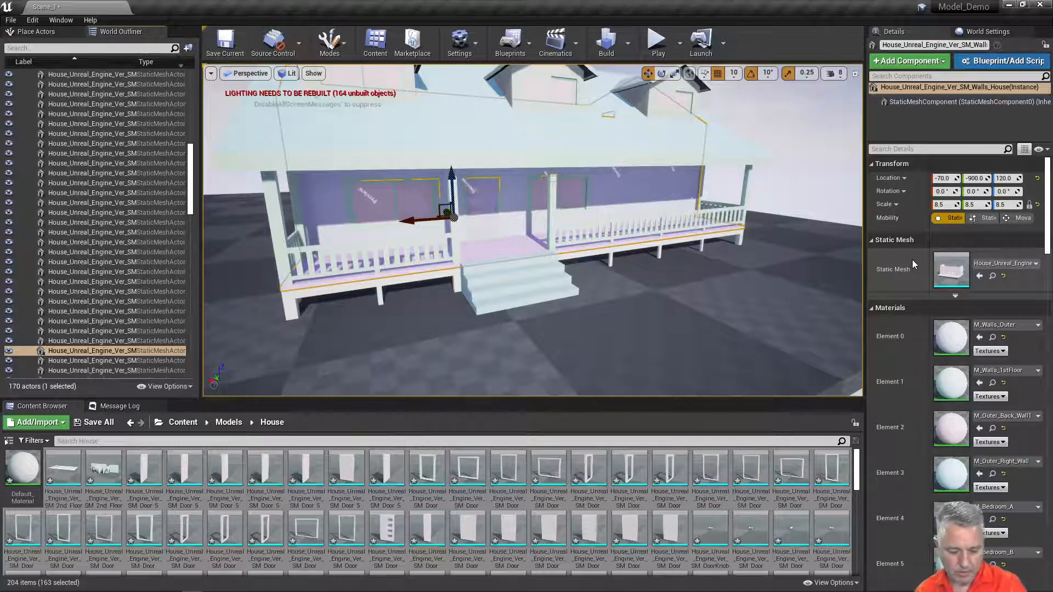
{"action": "double_click", "coordinate": [952, 265]}
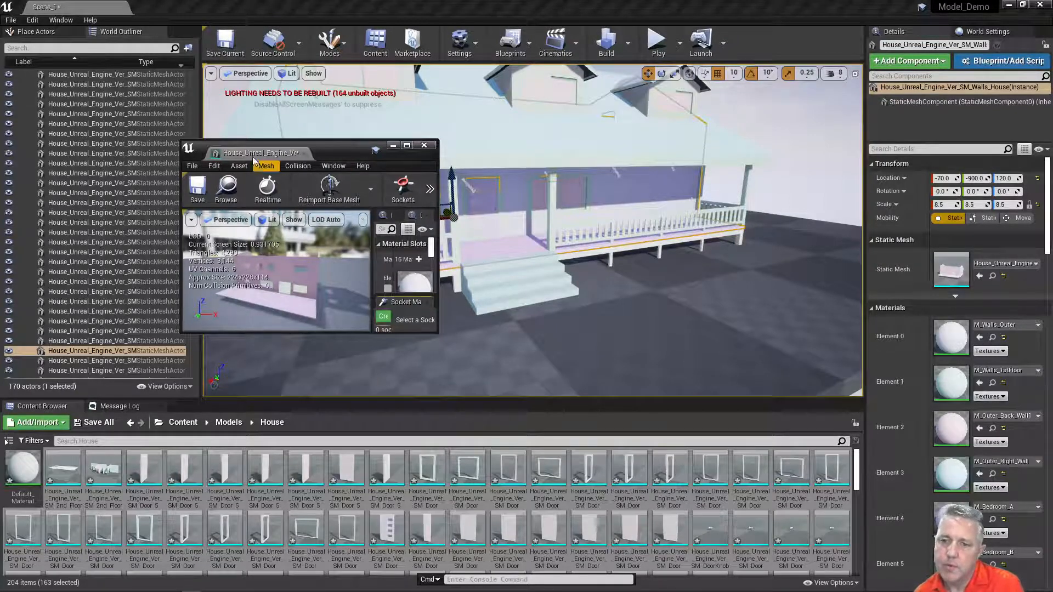
{"action": "left_click_drag", "start_coordinate": [276, 154], "coordinate": [195, 7]}
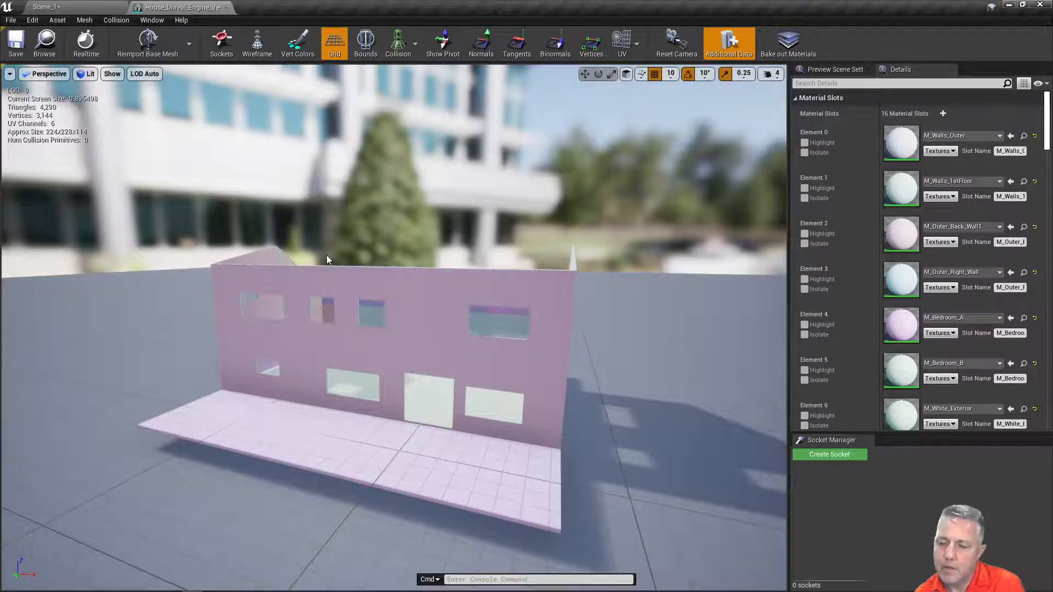
{"action": "mouse_move", "coordinate": [181, 7]}
{"action": "left_mouse_down"}
{"action": "mouse_move", "coordinate": [186, 188]}
{"action": "mouse_move", "coordinate": [169, 12]}
{"action": "left_mouse_up"}
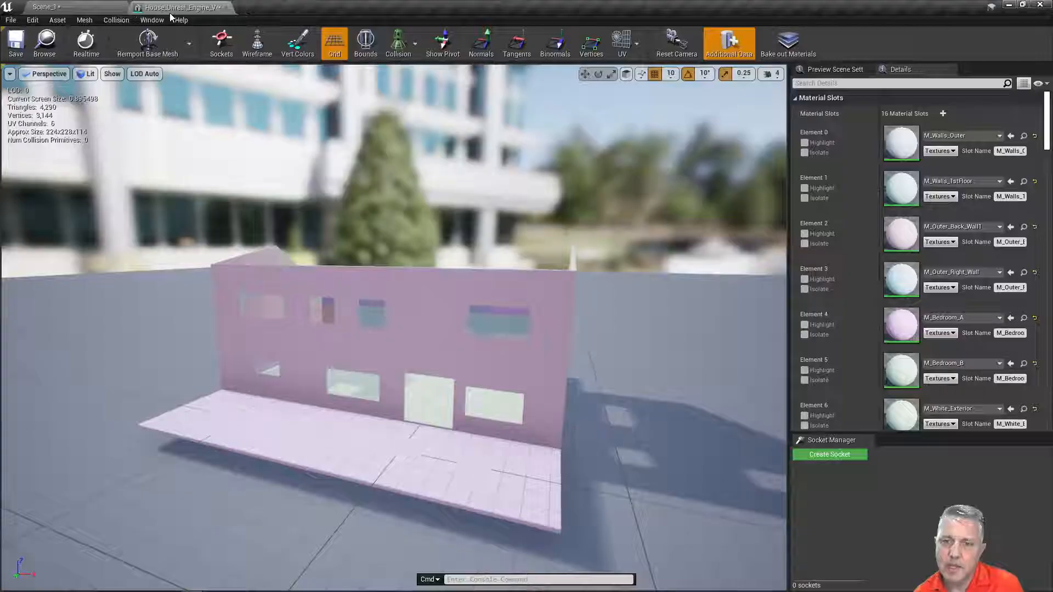
{"action": "left_click", "coordinate": [86, 8]}
{"action": "left_click", "coordinate": [170, 8]}
{"action": "left_click", "coordinate": [86, 8]}
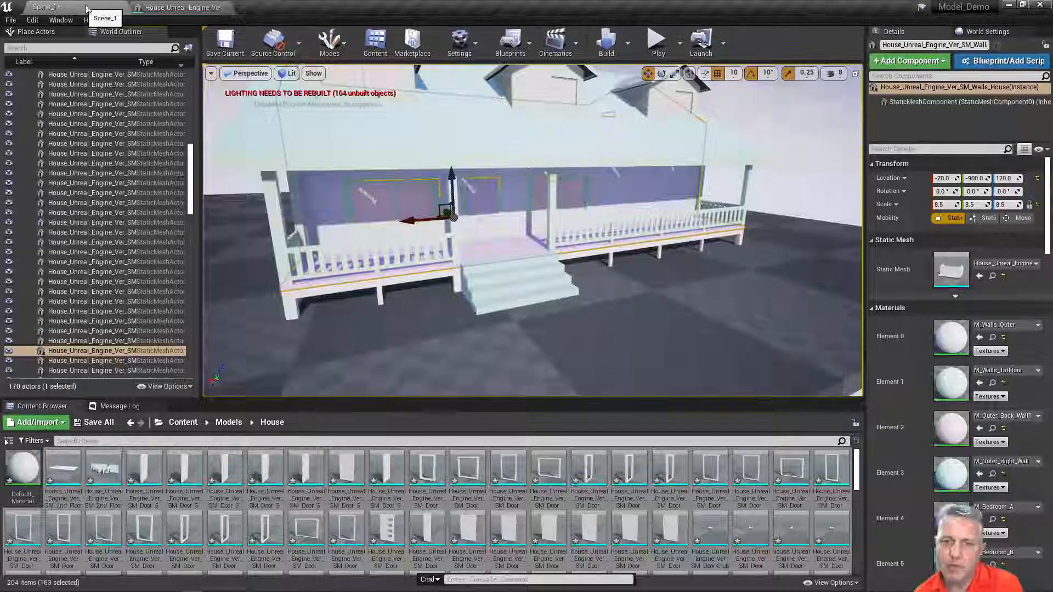
{"action": "left_click", "coordinate": [176, 7]}
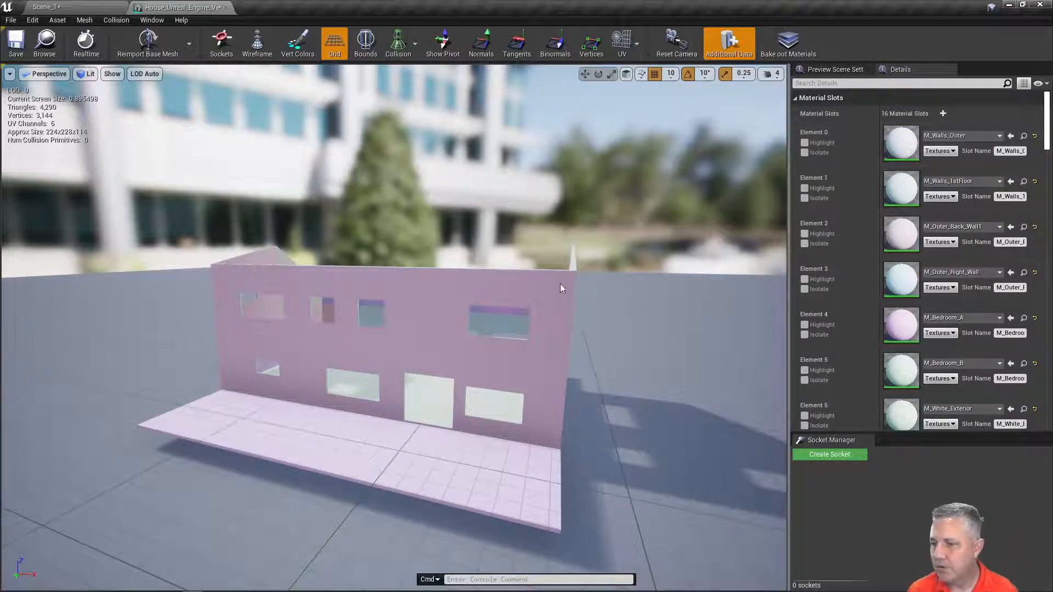
Set the walls mesh's Collision Complexity to Use Complex Collision As Simple, and save the mesh before returning to Scene_1
{"action": "left_click_drag", "start_coordinate": [560, 284], "coordinate": [490, 282], "text": "alt"}
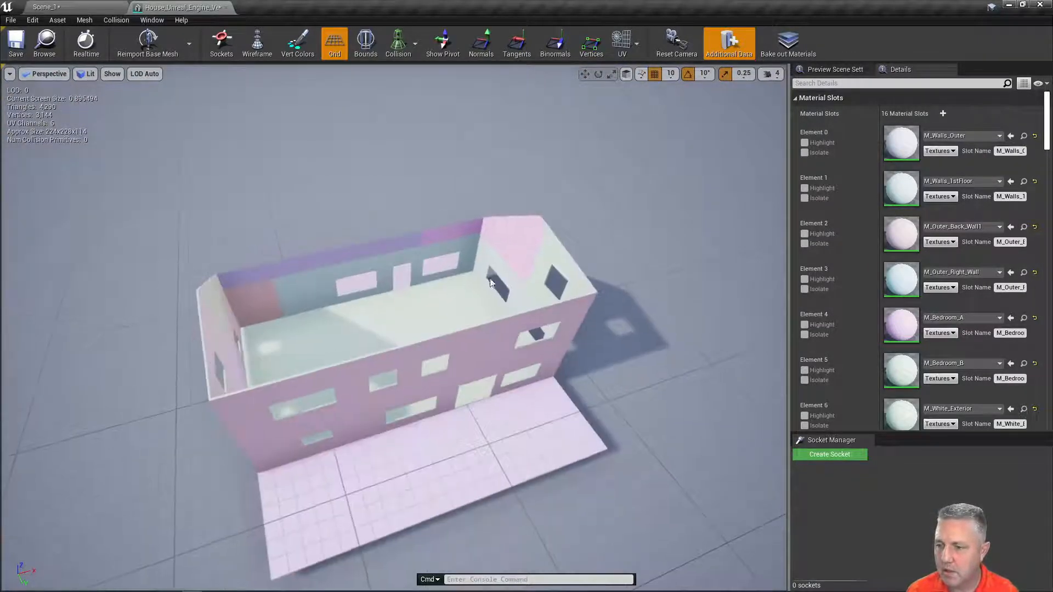
{"action": "left_click_drag", "start_coordinate": [264, 272], "coordinate": [516, 252], "text": "alt"}
{"action": "left_click_drag", "start_coordinate": [387, 310], "coordinate": [275, 326], "text": "alt"}
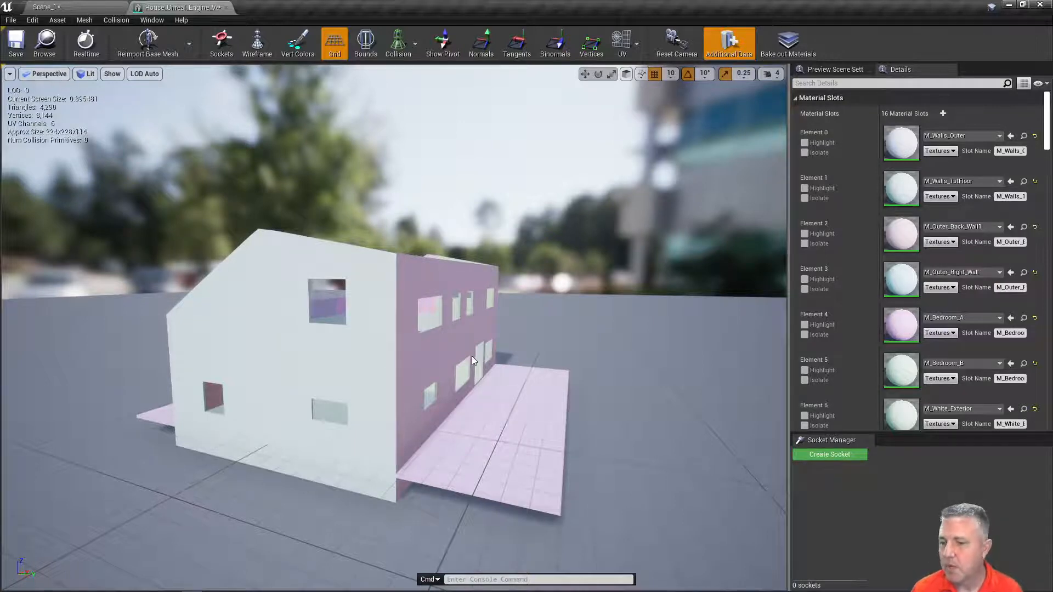
{"action": "scroll", "coordinate": [879, 269], "scroll_direction": "down", "scroll_amount": 5}
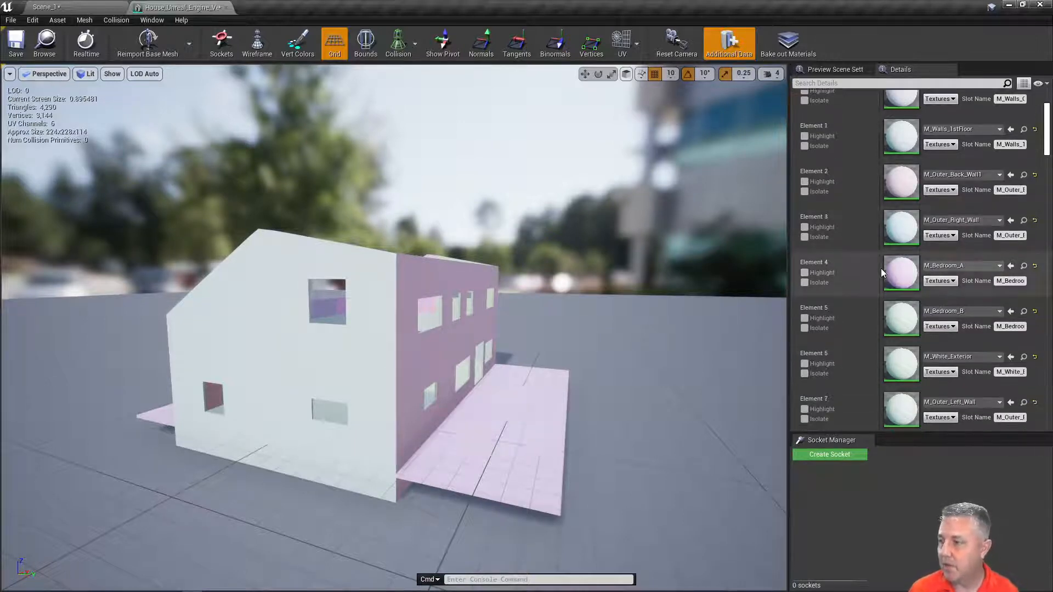
{"action": "scroll", "coordinate": [879, 270], "scroll_direction": "down", "scroll_amount": 10}
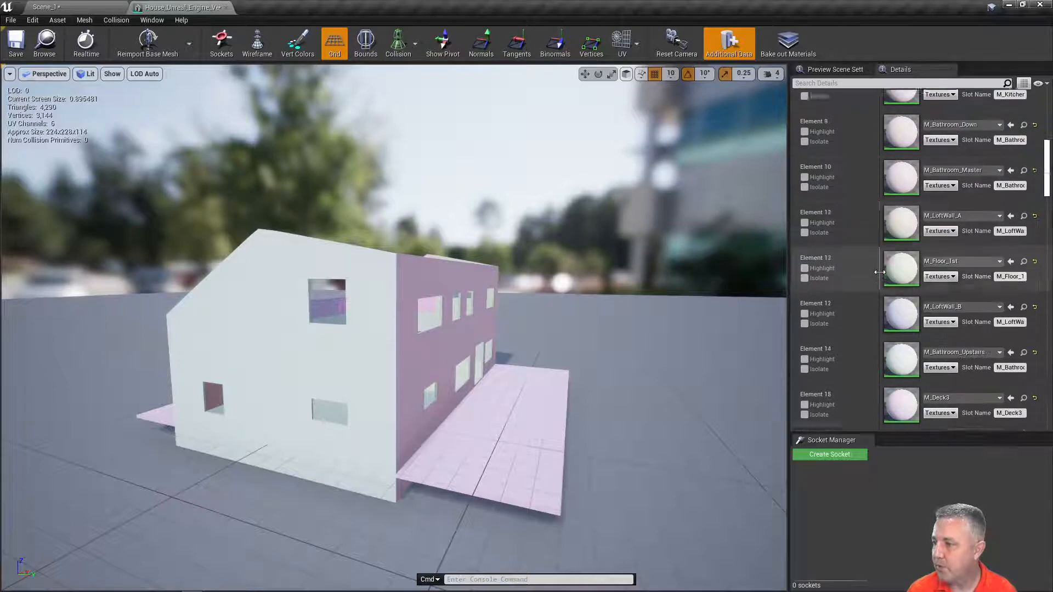
{"action": "scroll", "coordinate": [872, 267], "scroll_direction": "down", "scroll_amount": 6}
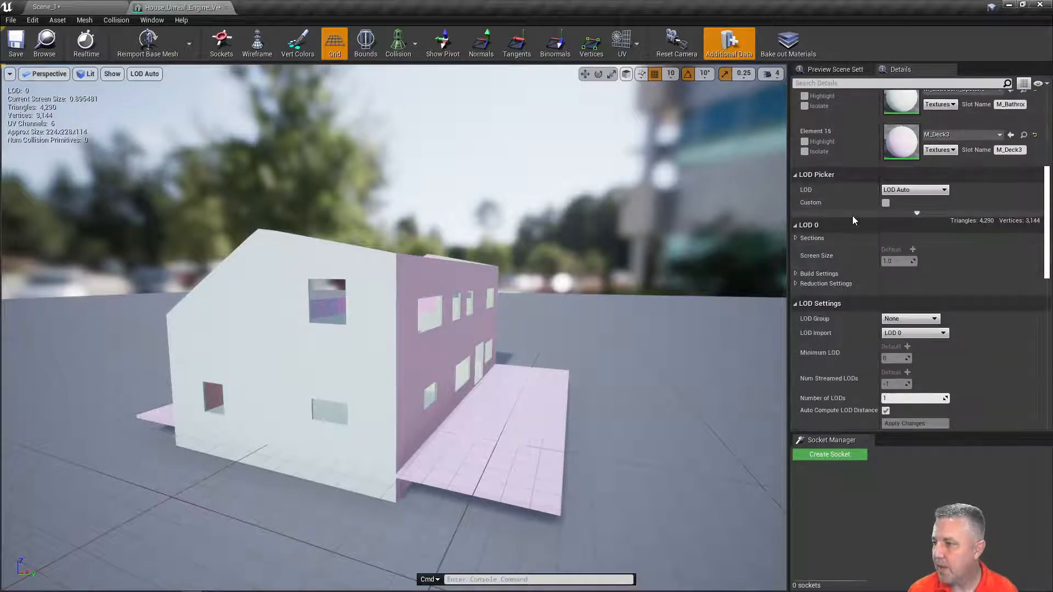
{"action": "scroll", "coordinate": [848, 219], "scroll_direction": "down", "scroll_amount": 4}
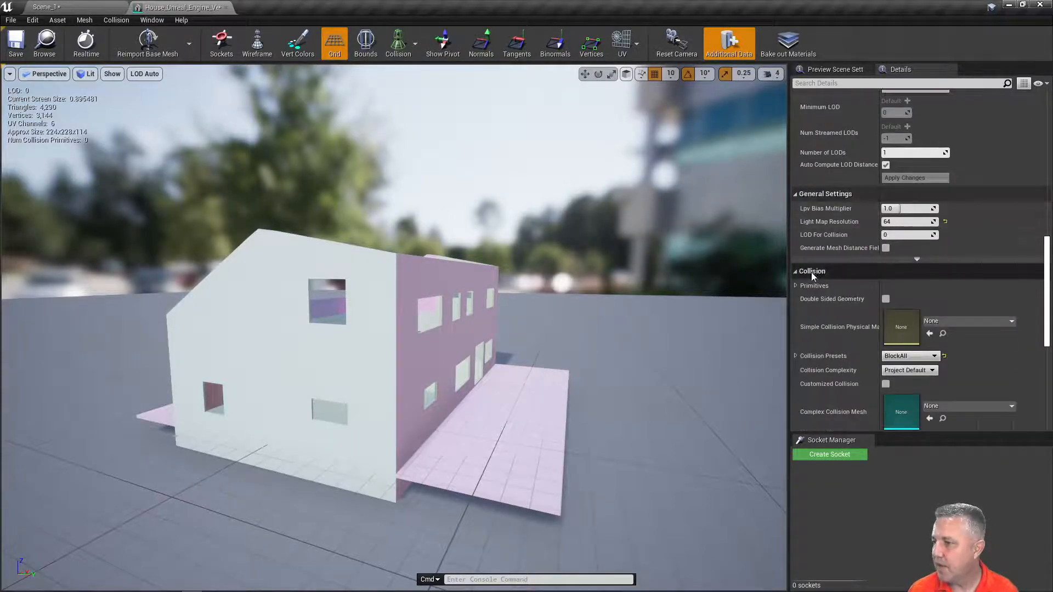
{"action": "scroll", "coordinate": [825, 266], "scroll_direction": "down", "scroll_amount": 5}
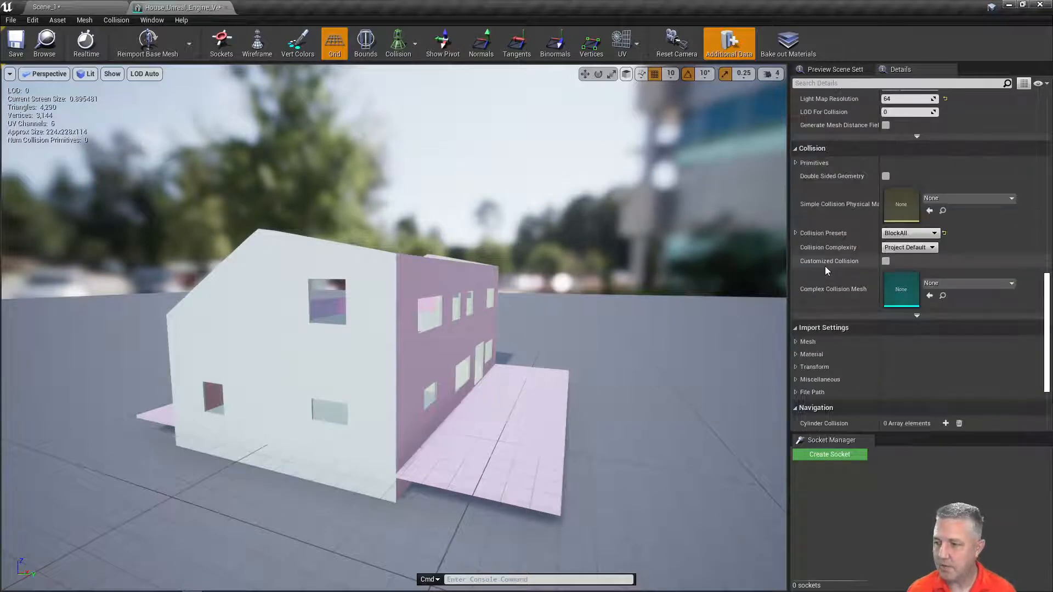
{"action": "scroll", "coordinate": [854, 248], "scroll_direction": "up", "scroll_amount": 1}
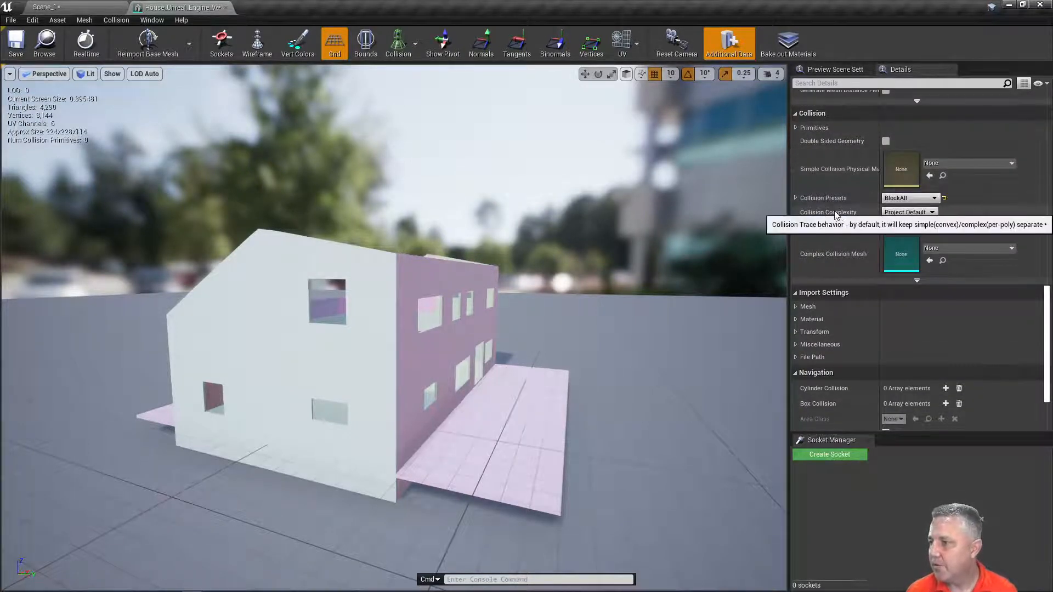
{"action": "left_click", "coordinate": [932, 214]}
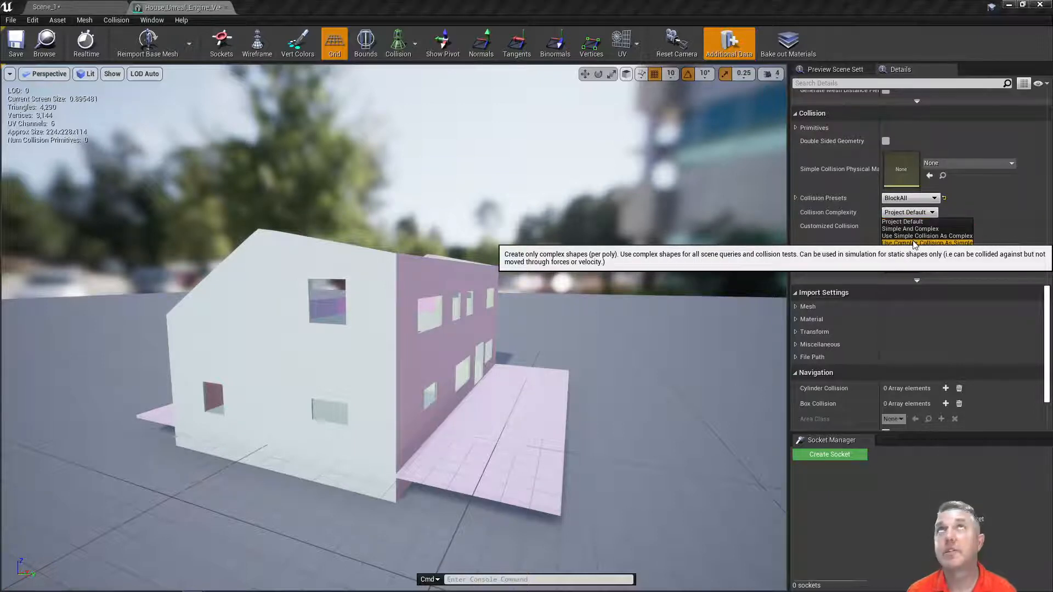
{"action": "left_click", "coordinate": [914, 243]}
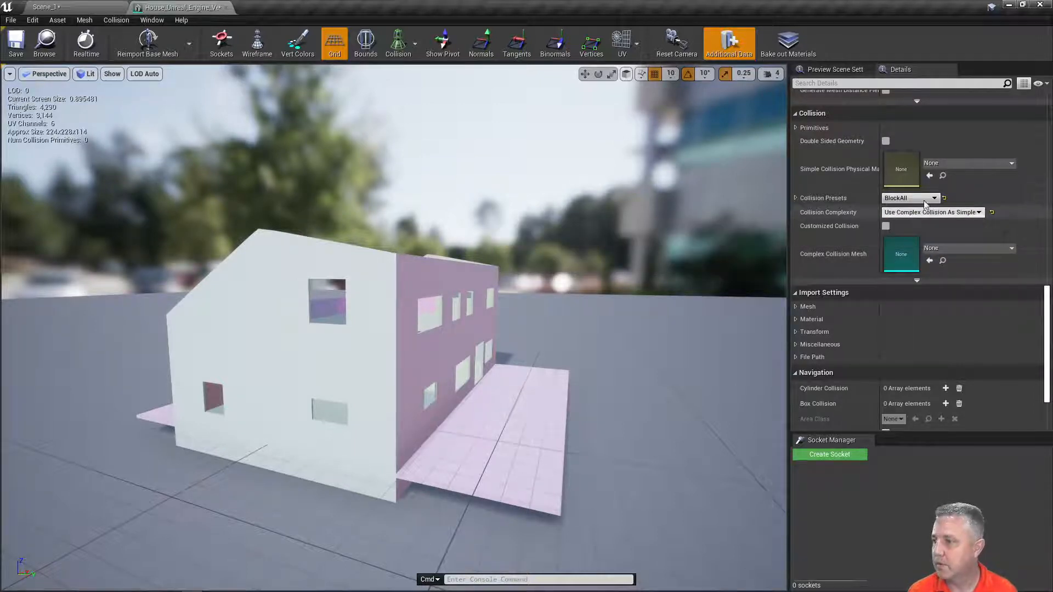
{"action": "left_click", "coordinate": [16, 49]}
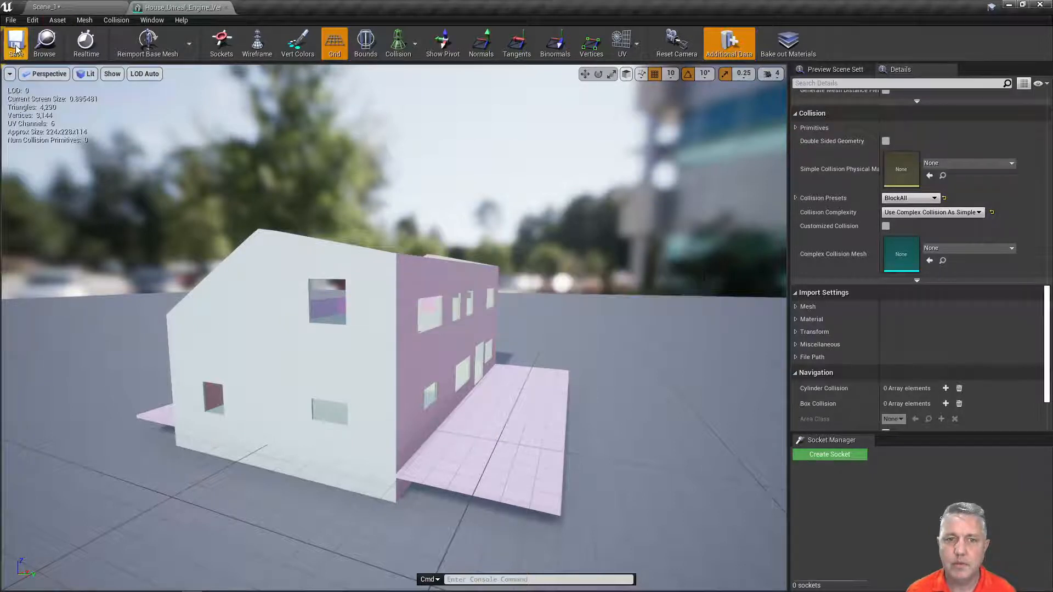
{"action": "left_click", "coordinate": [88, 11]}
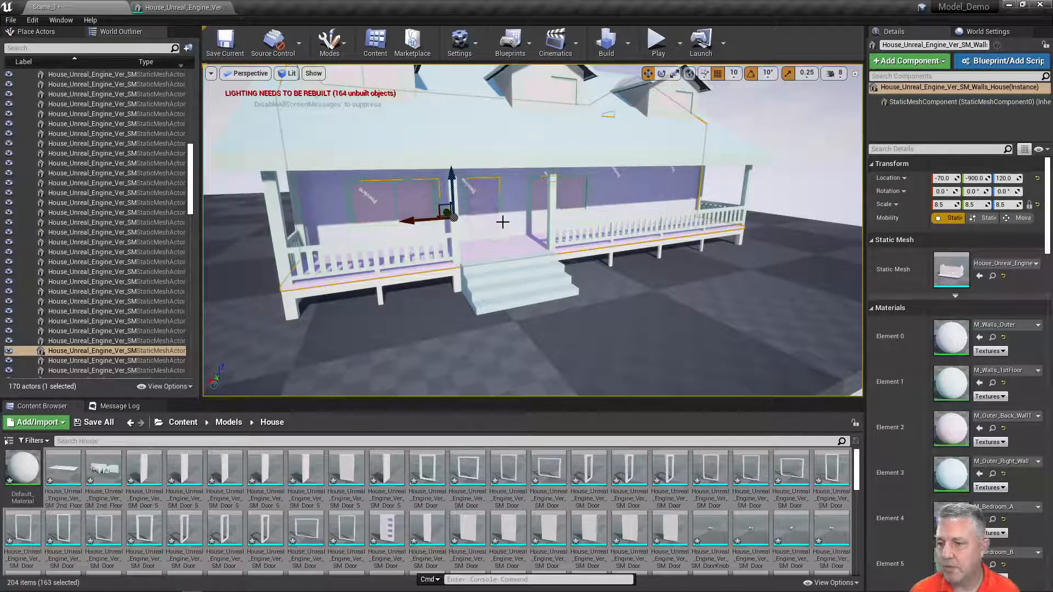
Set the front porch steps mesh's Collision Complexity to Use Complex Collision As Simple, save the mesh, and return to Scene_1
{"action": "left_click", "coordinate": [515, 279]}
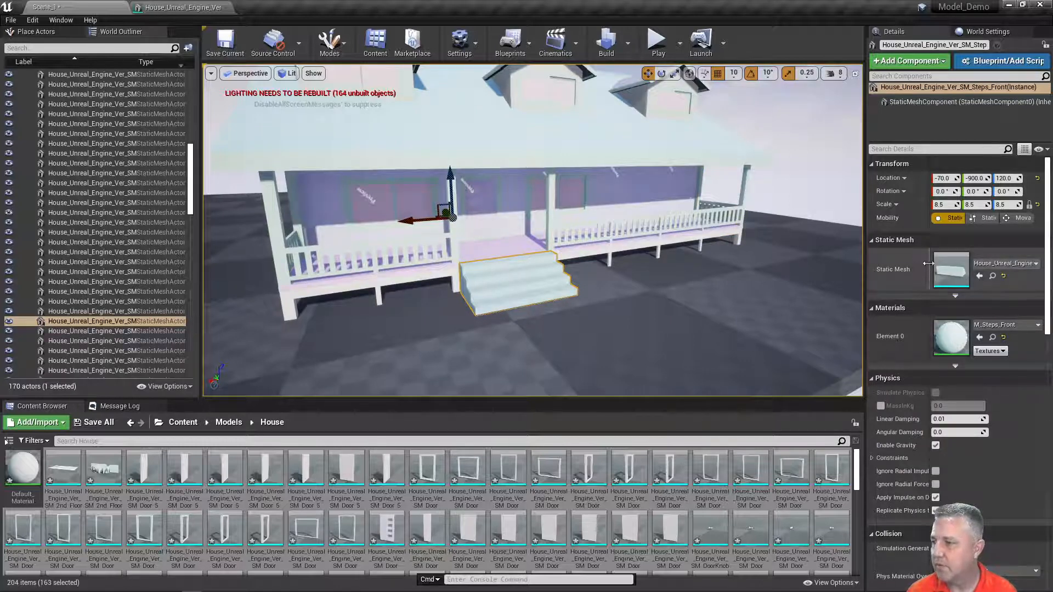
{"action": "double_click", "coordinate": [949, 265]}
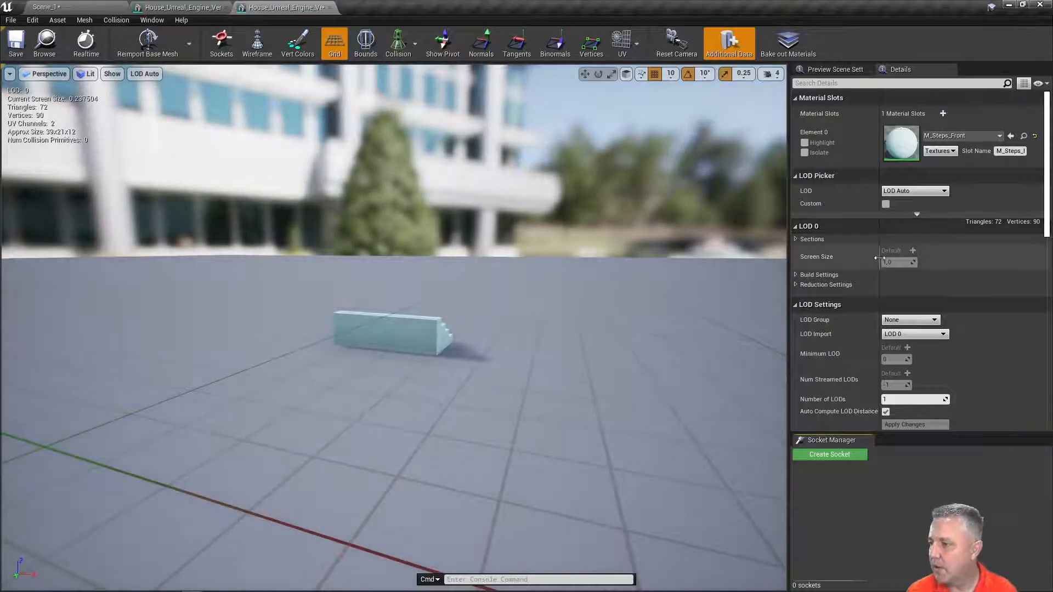
{"action": "scroll", "coordinate": [850, 262], "scroll_direction": "down", "scroll_amount": 10}
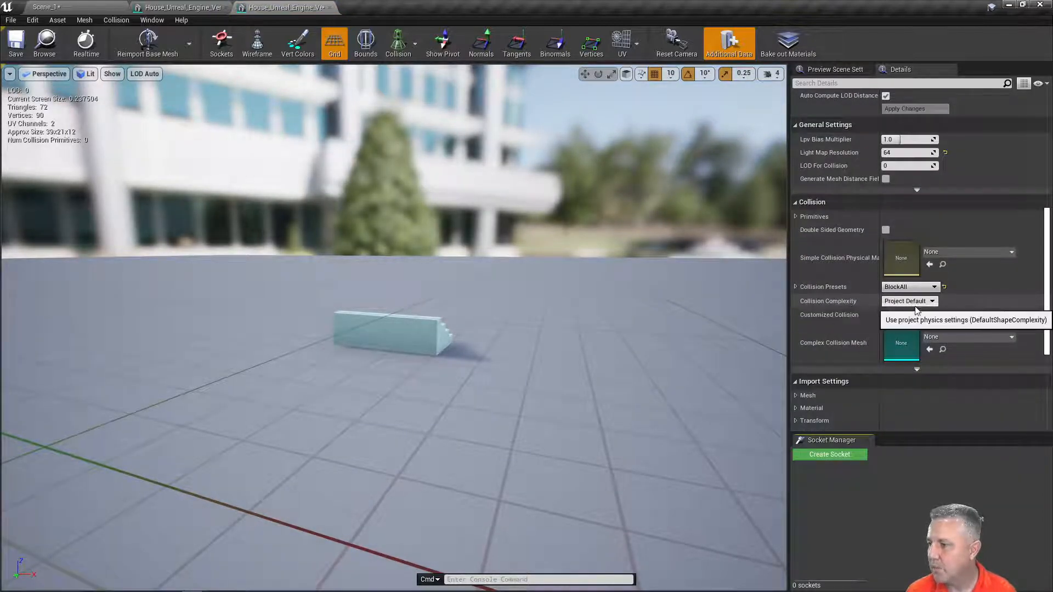
{"action": "left_click", "coordinate": [931, 301]}
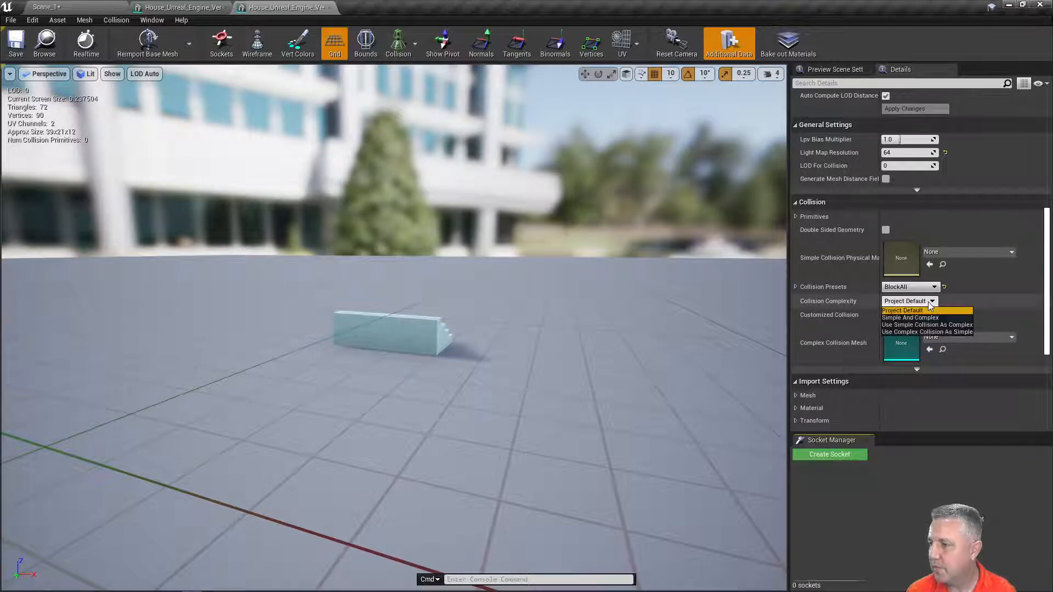
{"action": "left_click", "coordinate": [919, 332]}
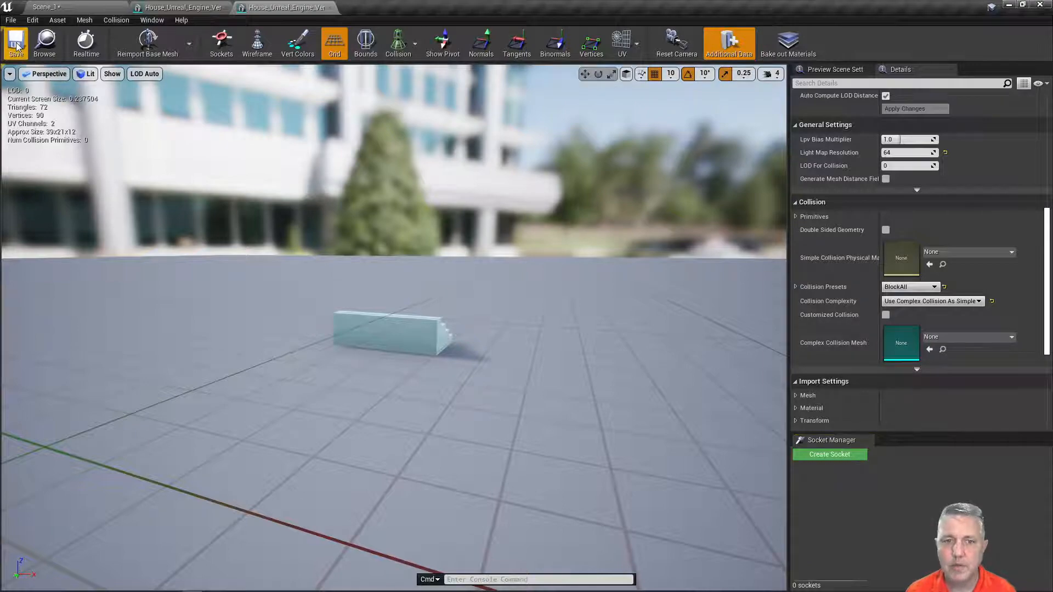
{"action": "left_click", "coordinate": [80, 5]}
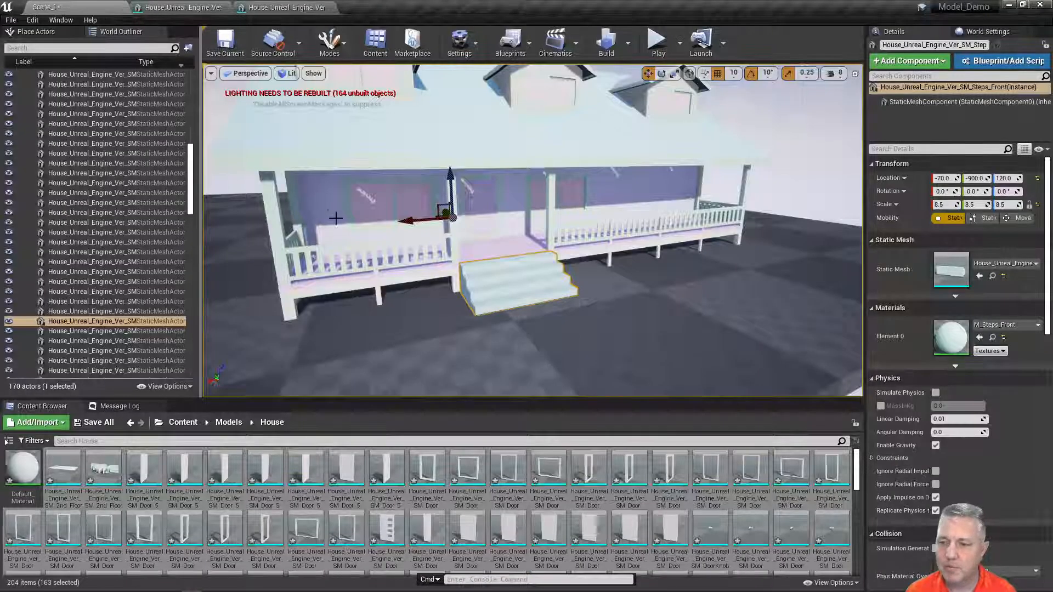
Run a brief play-test, and raise the Player Start to a Z location of about 212 above the porch floor
{"action": "left_click", "coordinate": [656, 41]}
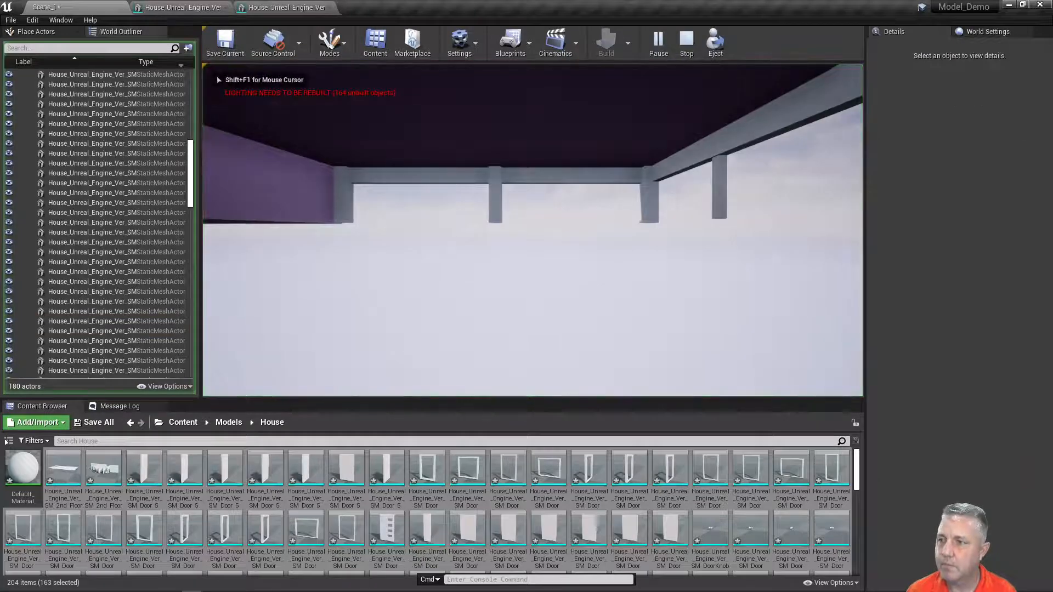
{"action": "key", "text": "Escape"}
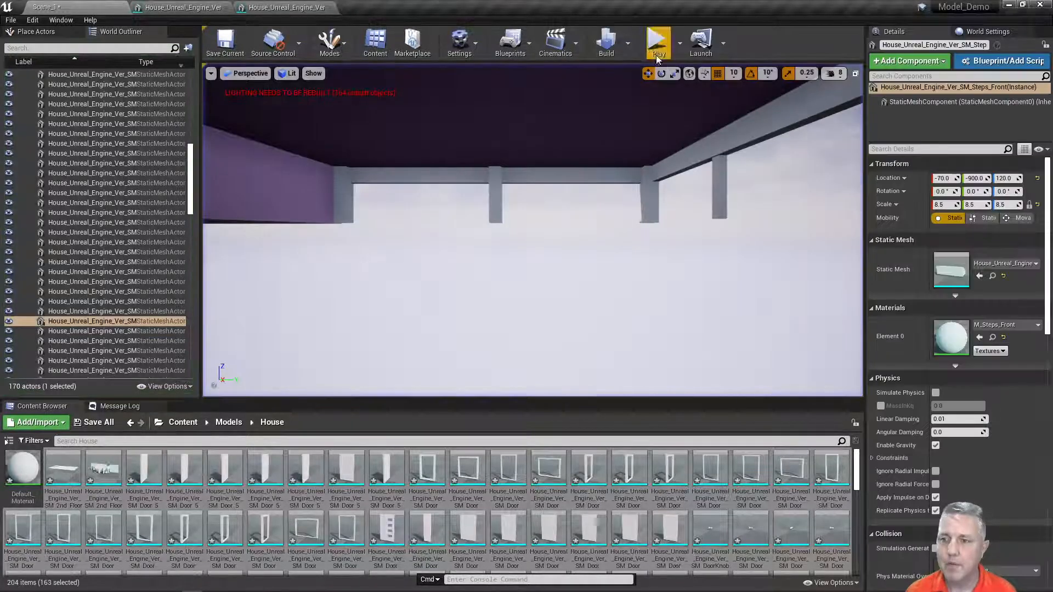
{"action": "right_click_drag", "start_coordinate": [548, 164], "coordinate": [430, 222]}
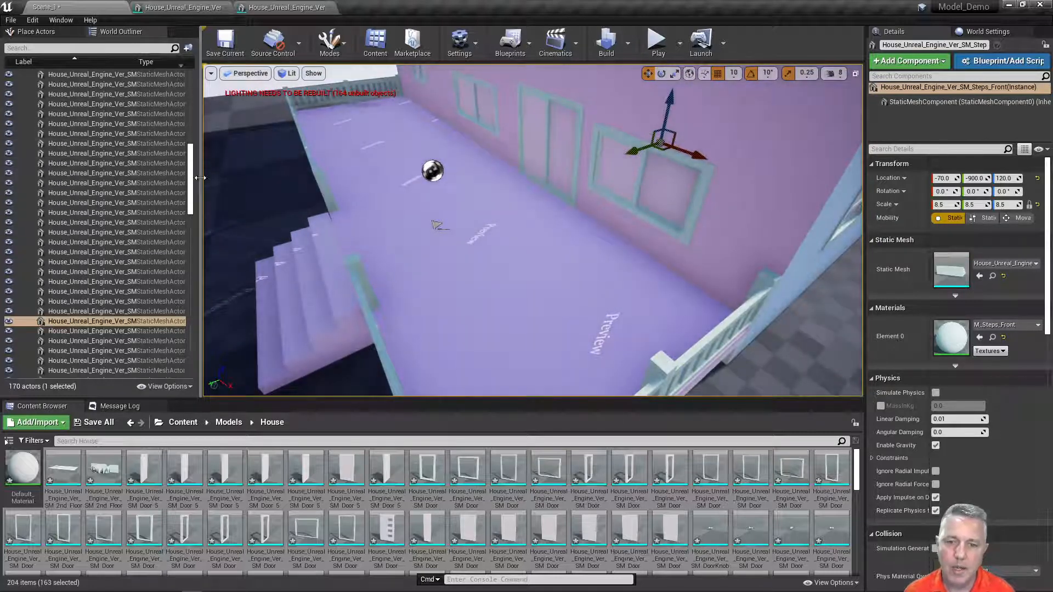
{"action": "left_click_drag", "start_coordinate": [190, 180], "coordinate": [190, 93]}
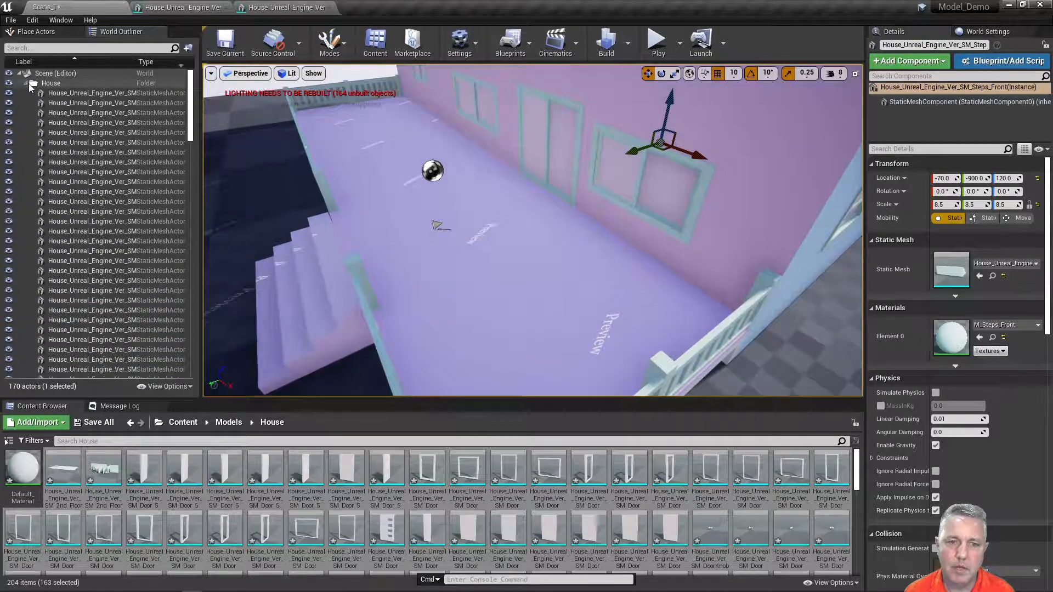
{"action": "left_click", "coordinate": [27, 83]}
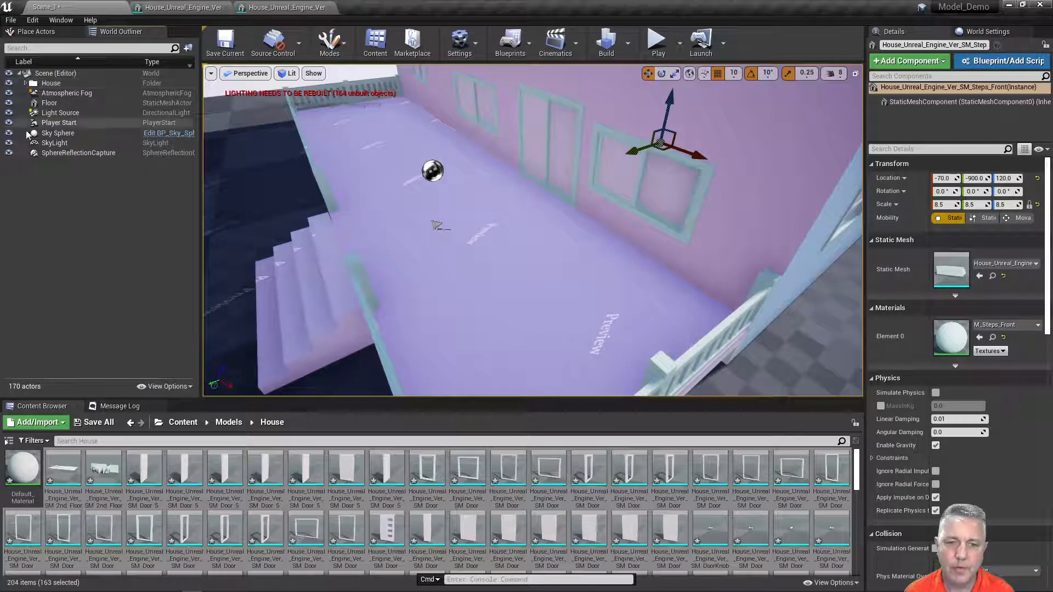
{"action": "left_click", "coordinate": [57, 123]}
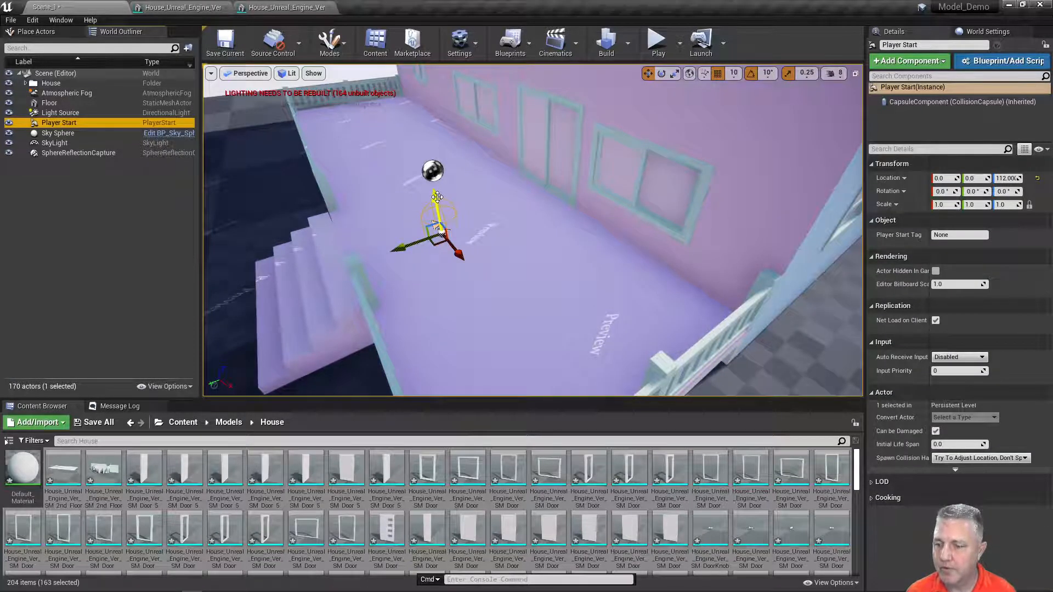
{"action": "left_click_drag", "start_coordinate": [437, 198], "coordinate": [437, 153]}
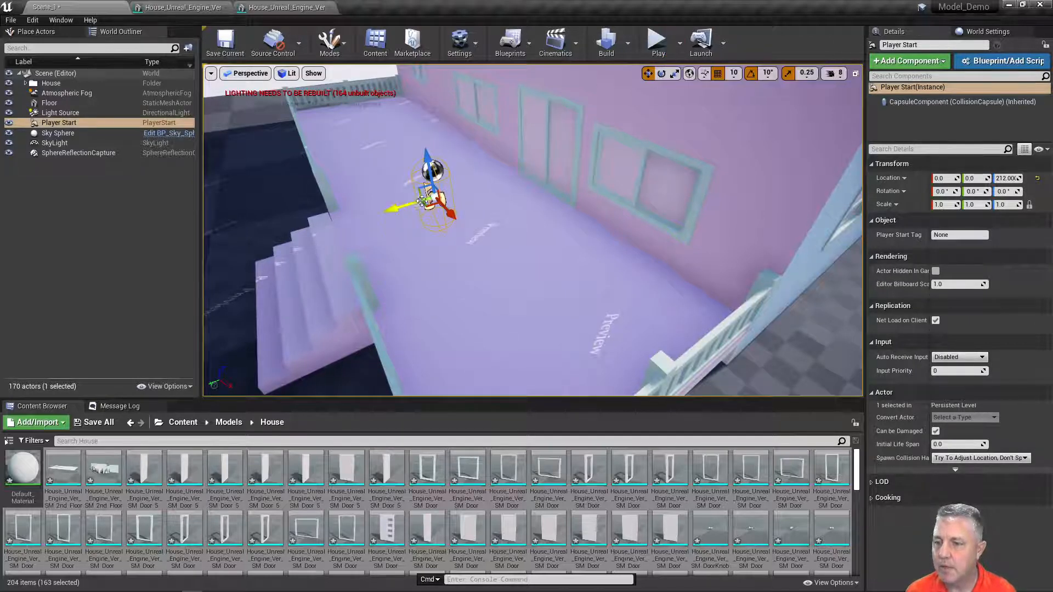
Play-test the level by walking the character from the porch through the sliding door and house to the front door, and stop
{"action": "left_click", "coordinate": [655, 44]}
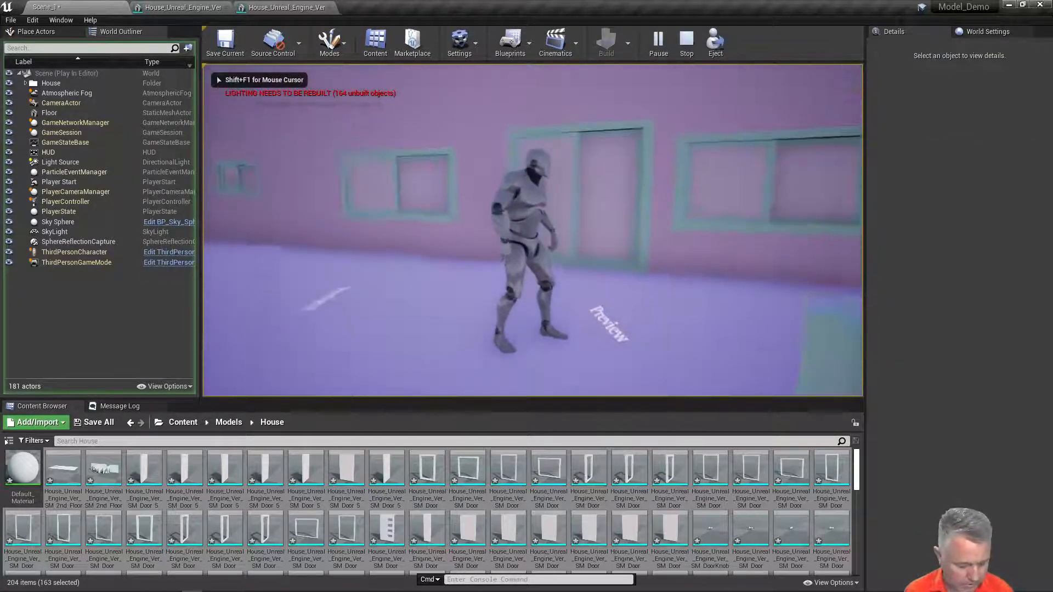
{"action": "key", "text": "w"}
{"action": "key", "text": "w"}
{"action": "key", "text": "w"}
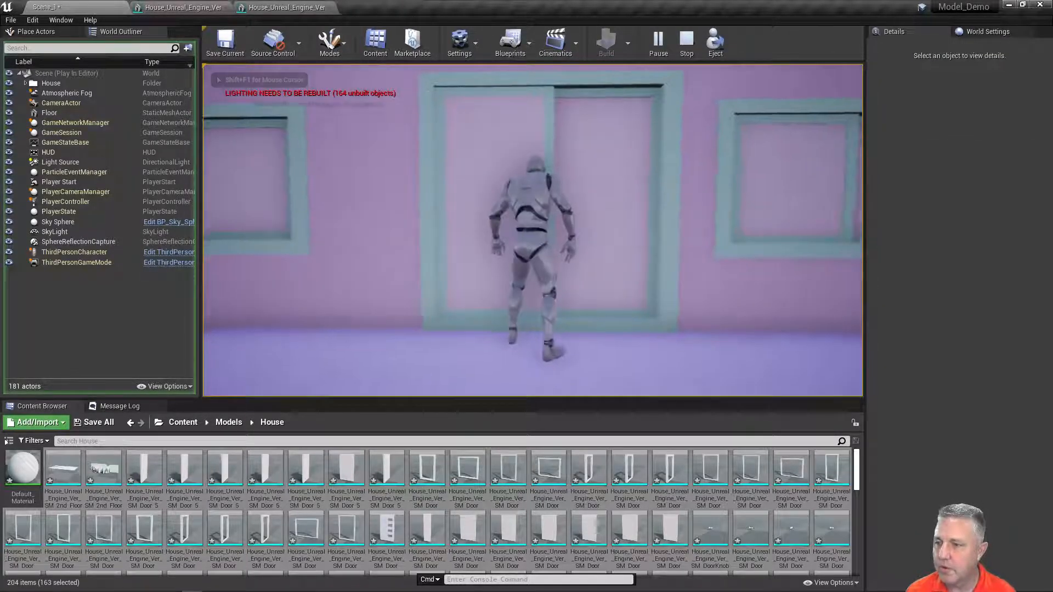
{"action": "key", "text": "w"}
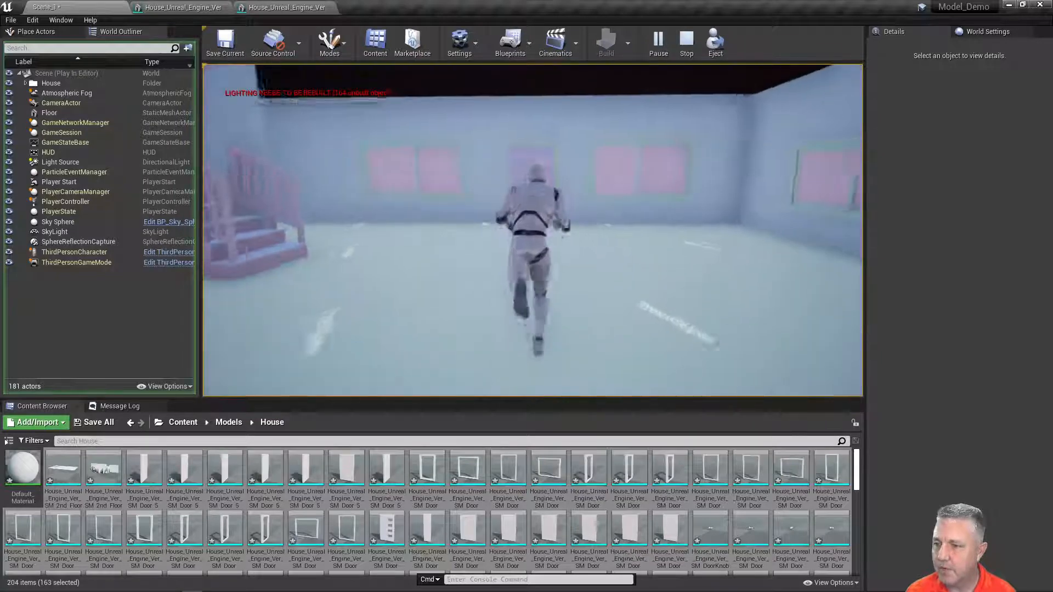
{"action": "key", "text": "w"}
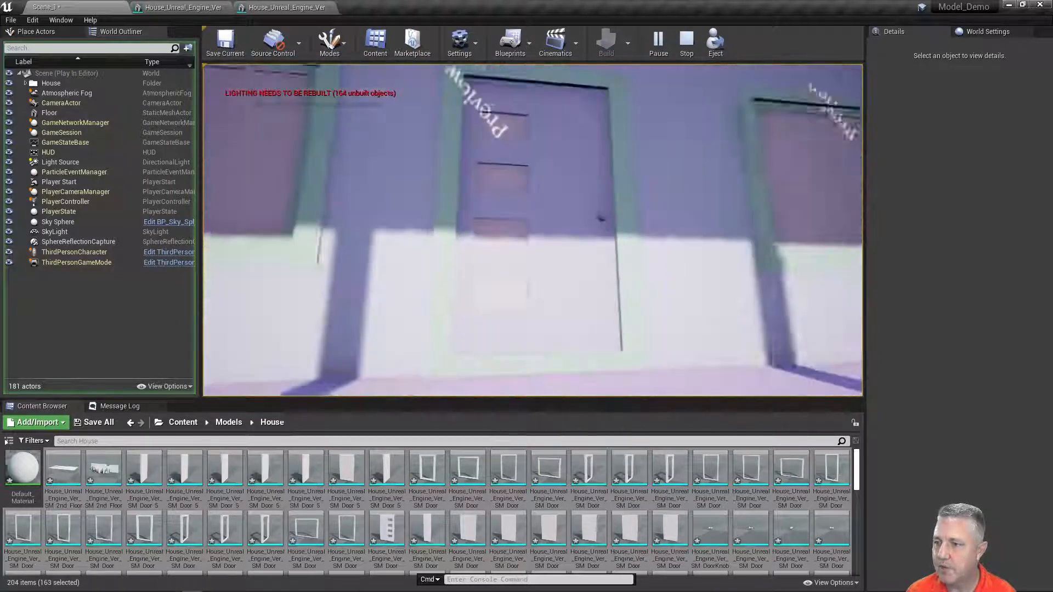
{"action": "key", "text": "w"}
{"action": "key", "text": "w"}
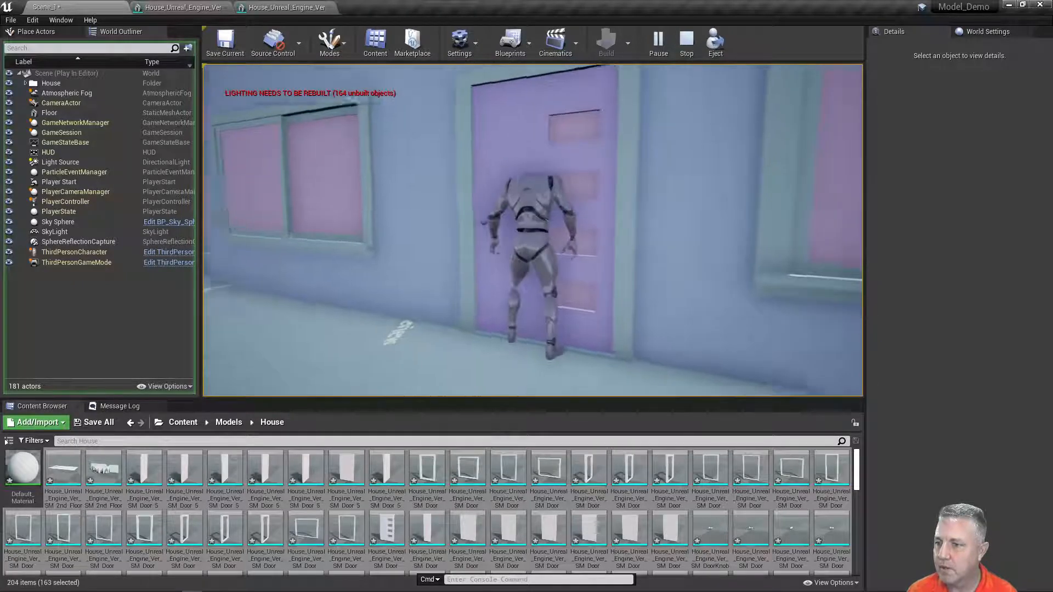
{"action": "key", "text": "w"}
{"action": "key", "text": "s"}
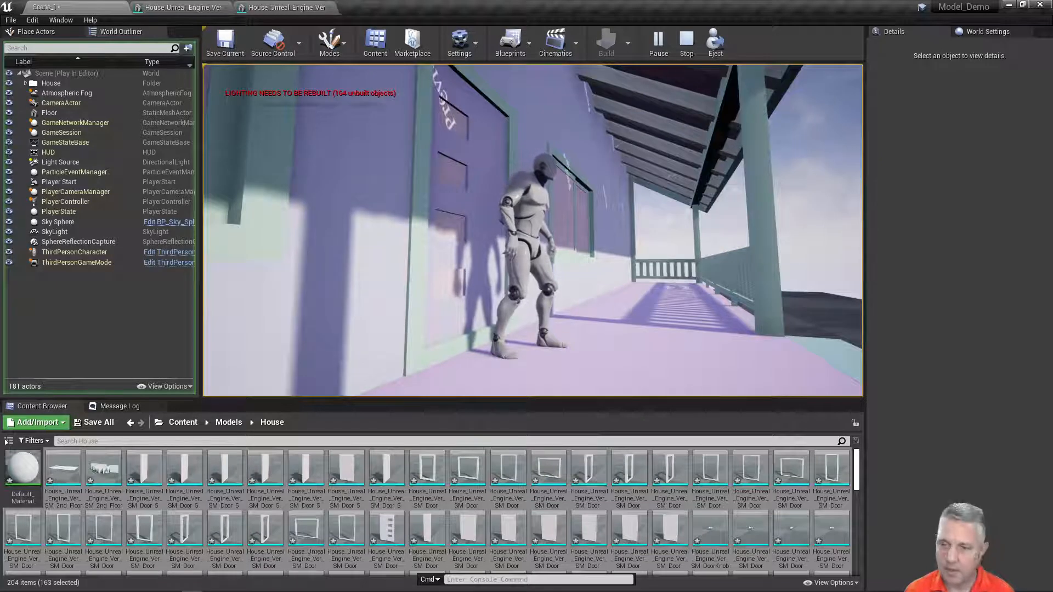
{"action": "key", "text": "Escape"}
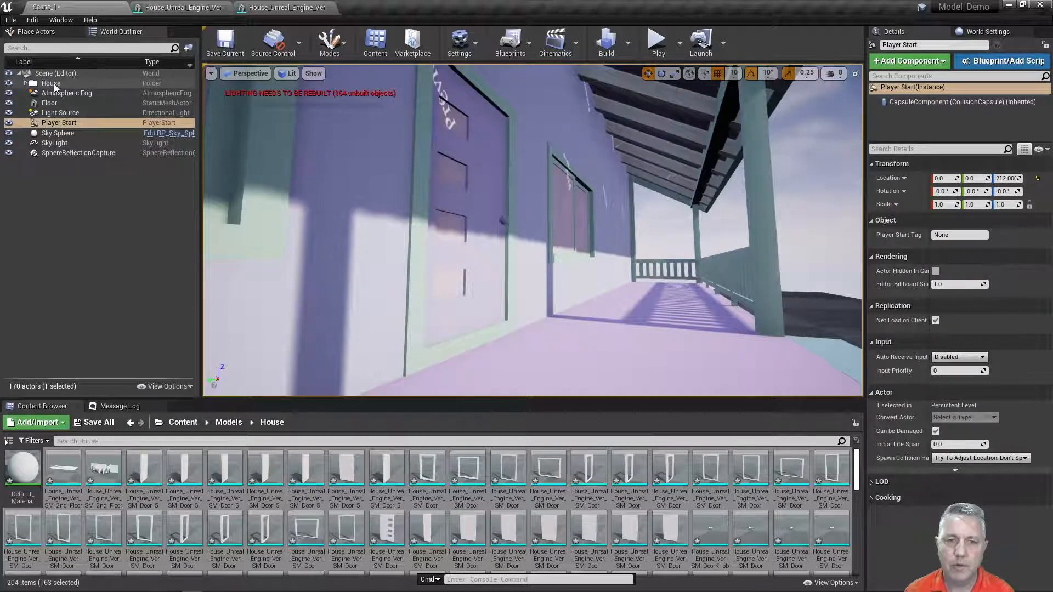
Select all immediate children of the House folder and set their uniform scale to 8
{"action": "right_click", "coordinate": [55, 86]}
{"action": "mouse_move", "coordinate": [88, 113]}
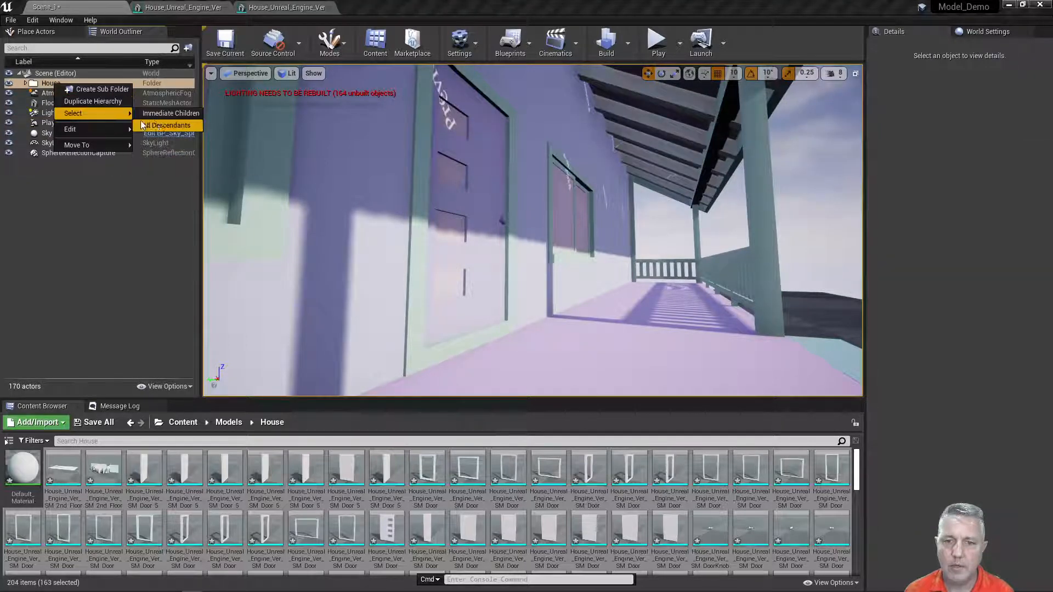
{"action": "left_click", "coordinate": [169, 114]}
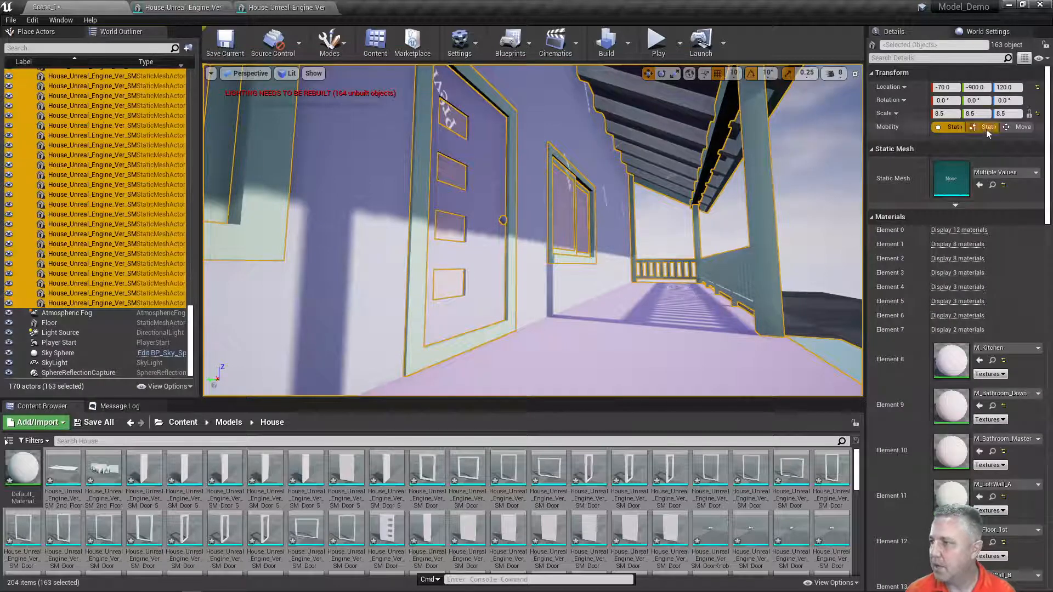
{"action": "left_click", "coordinate": [949, 113]}
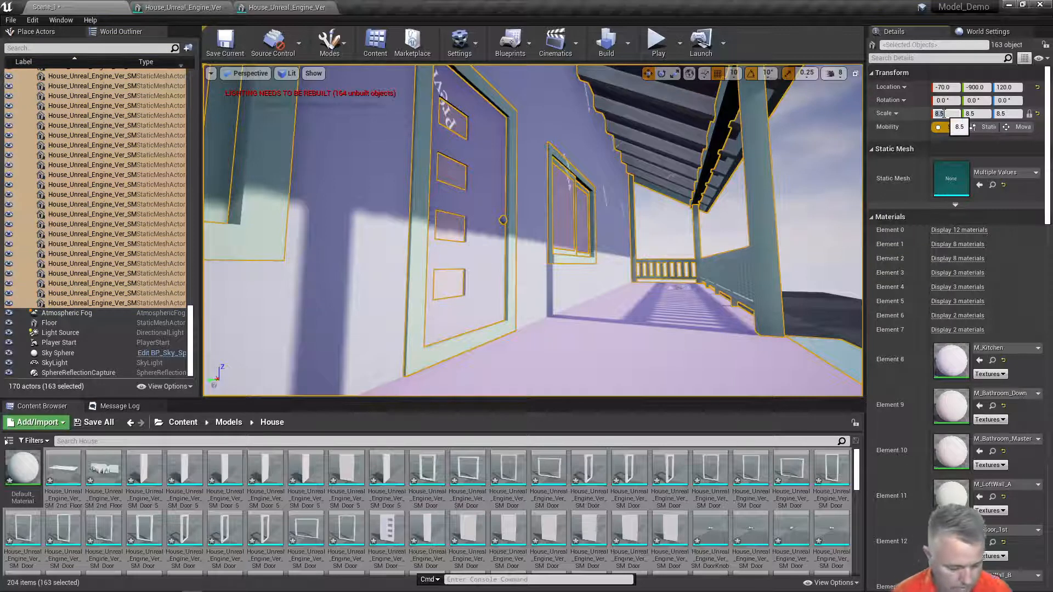
{"action": "type", "text": "8"}
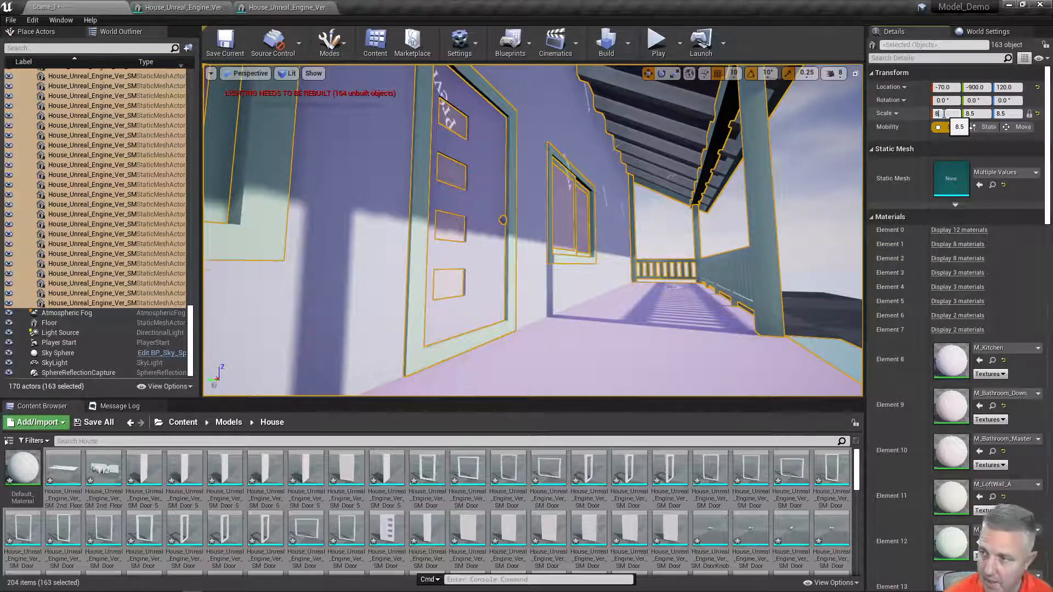
{"action": "key", "text": "Return"}
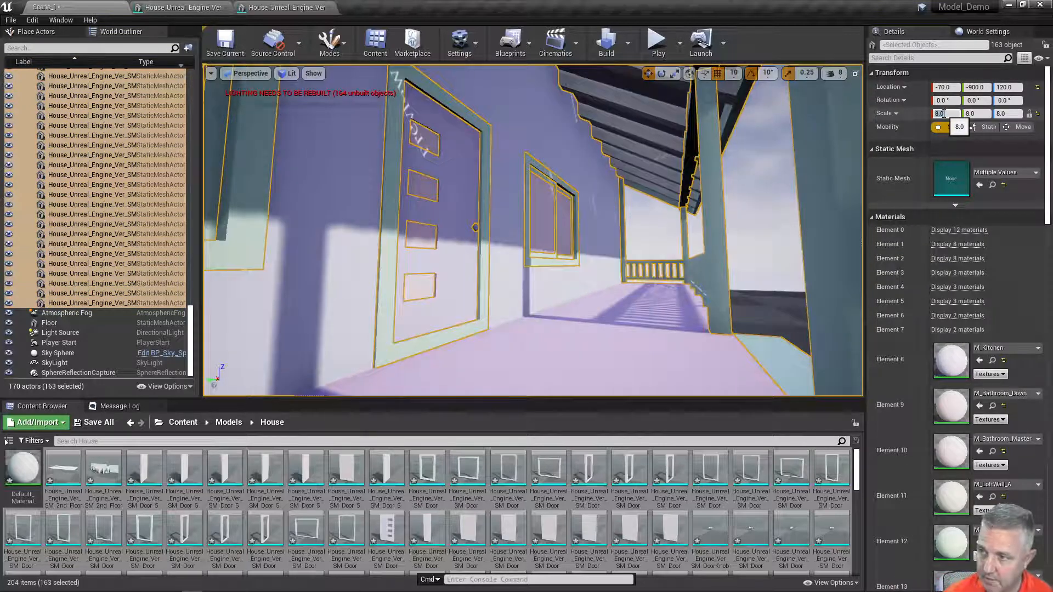
Play-test the rescaled house by walking the character inside up to the front door to compare their sizes, and stop
{"action": "left_click", "coordinate": [652, 45]}
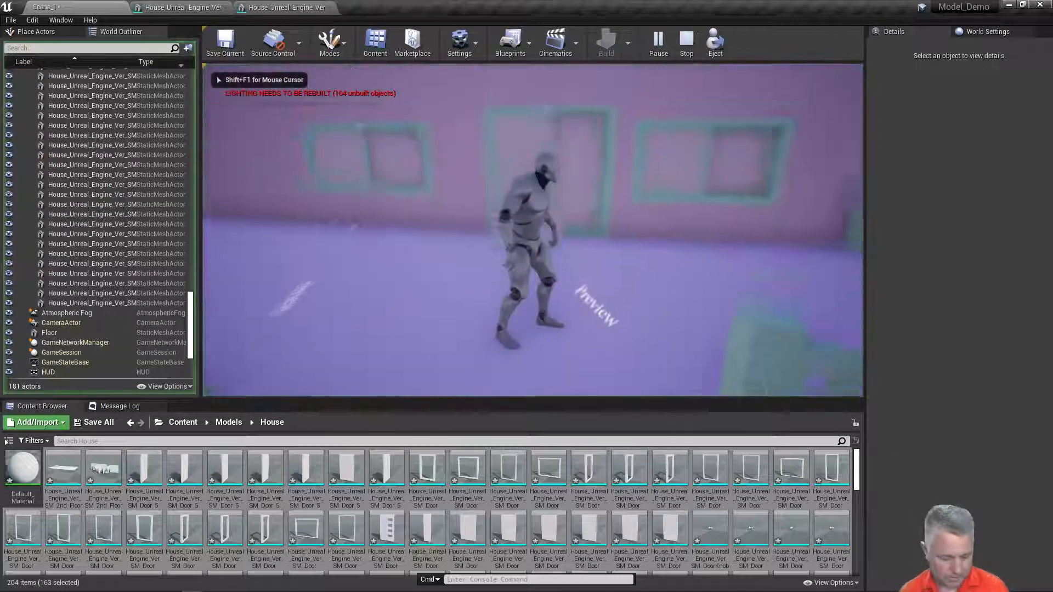
{"action": "key", "text": "w"}
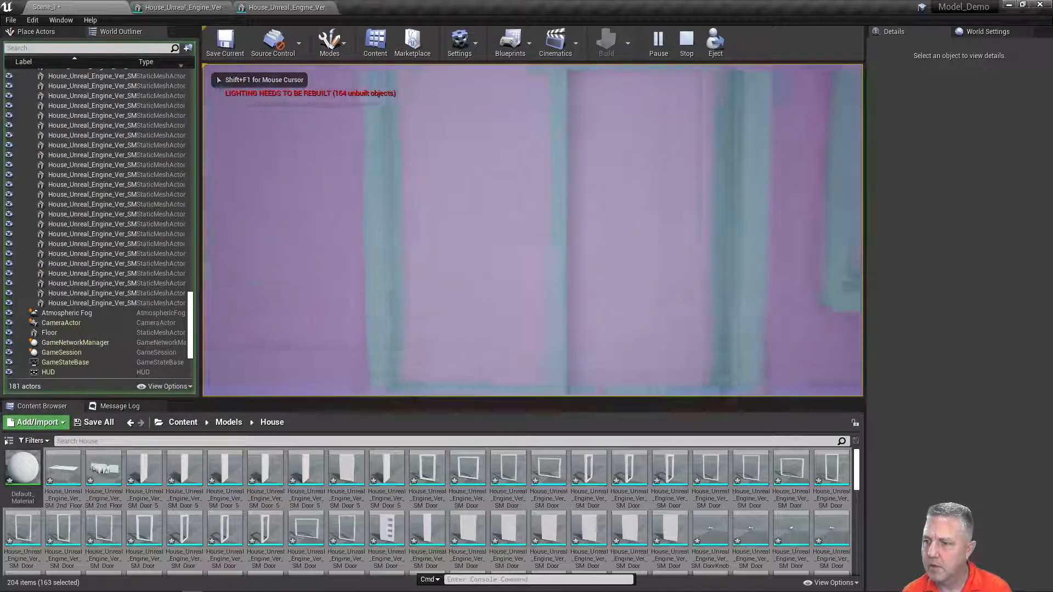
{"action": "key", "text": "w"}
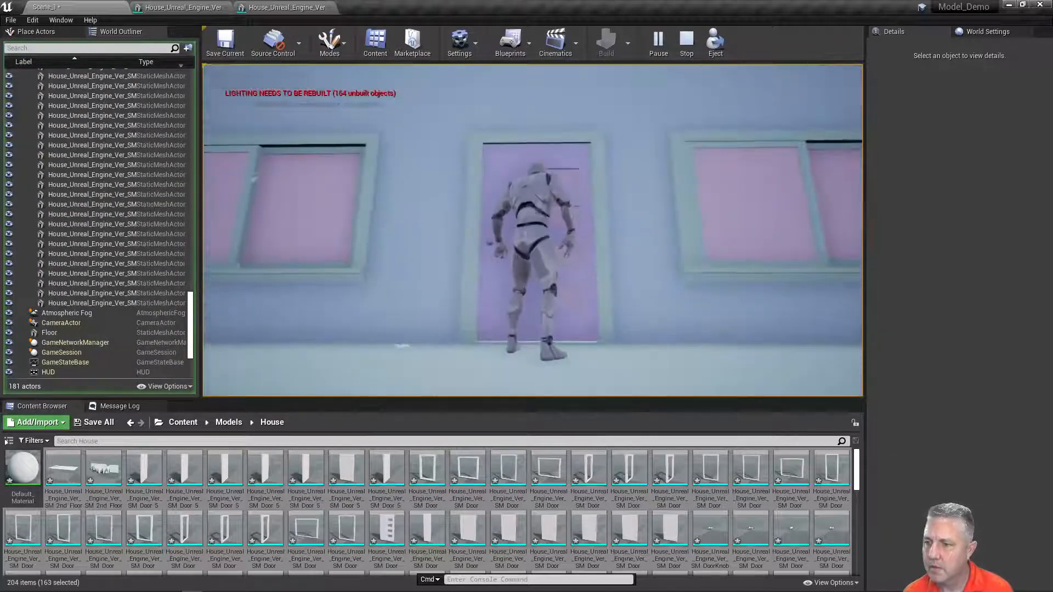
{"action": "key", "text": "w"}
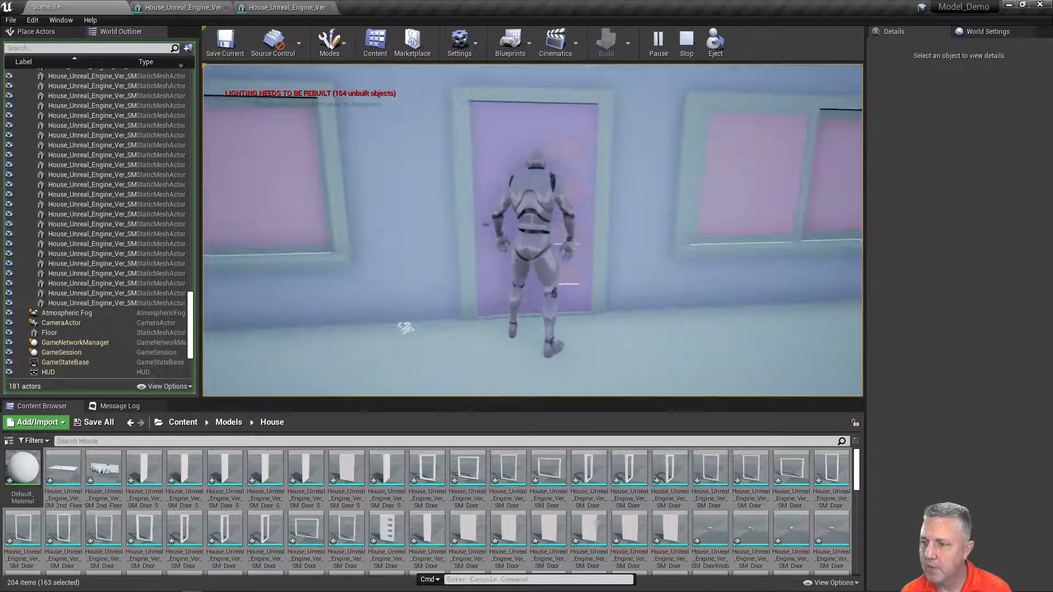
{"action": "key", "text": "w"}
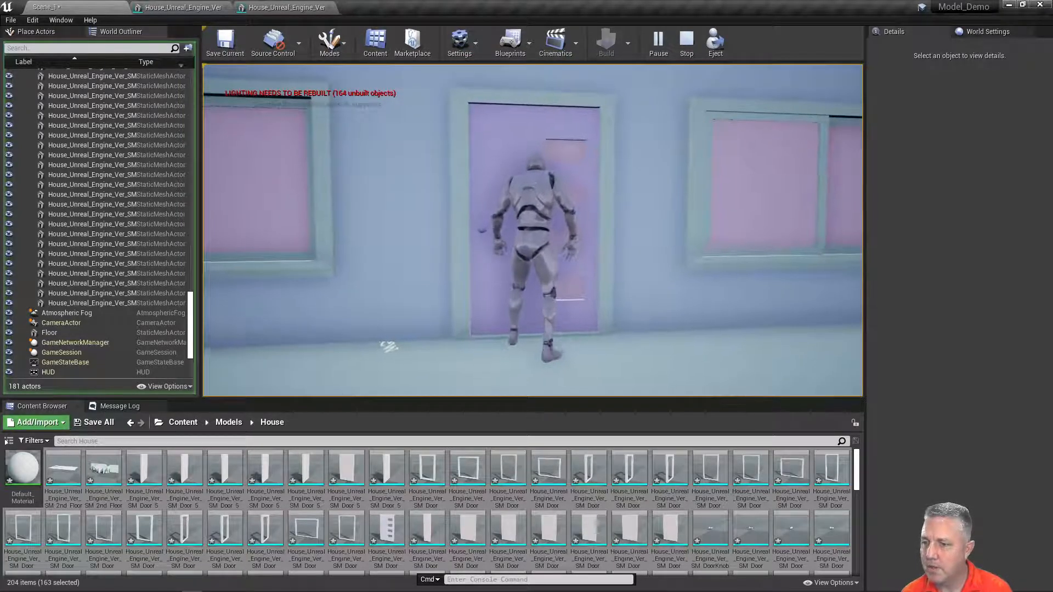
{"action": "key", "text": "w"}
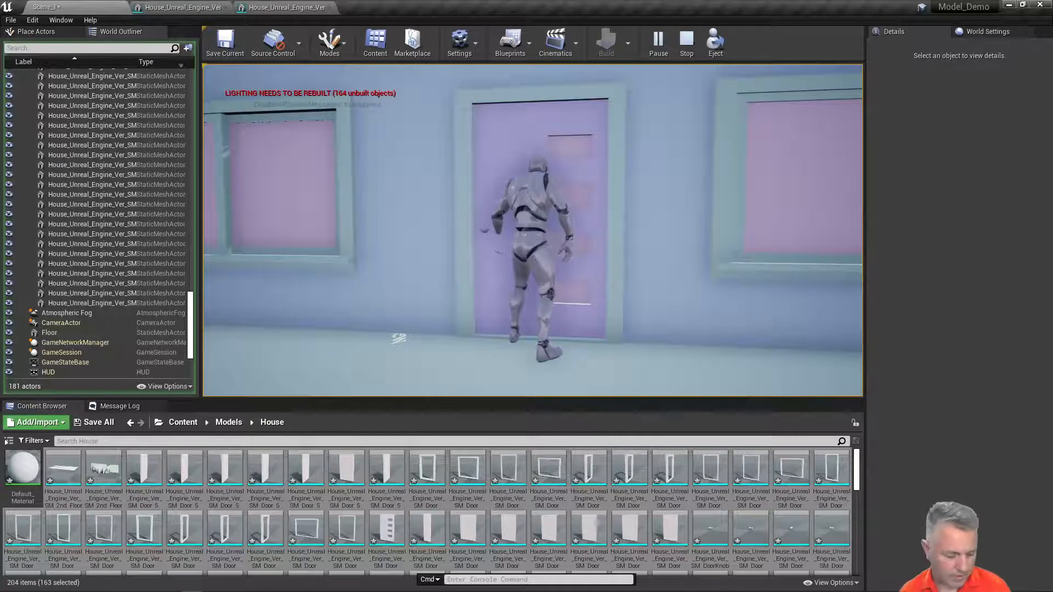
{"action": "key", "text": "Escape"}
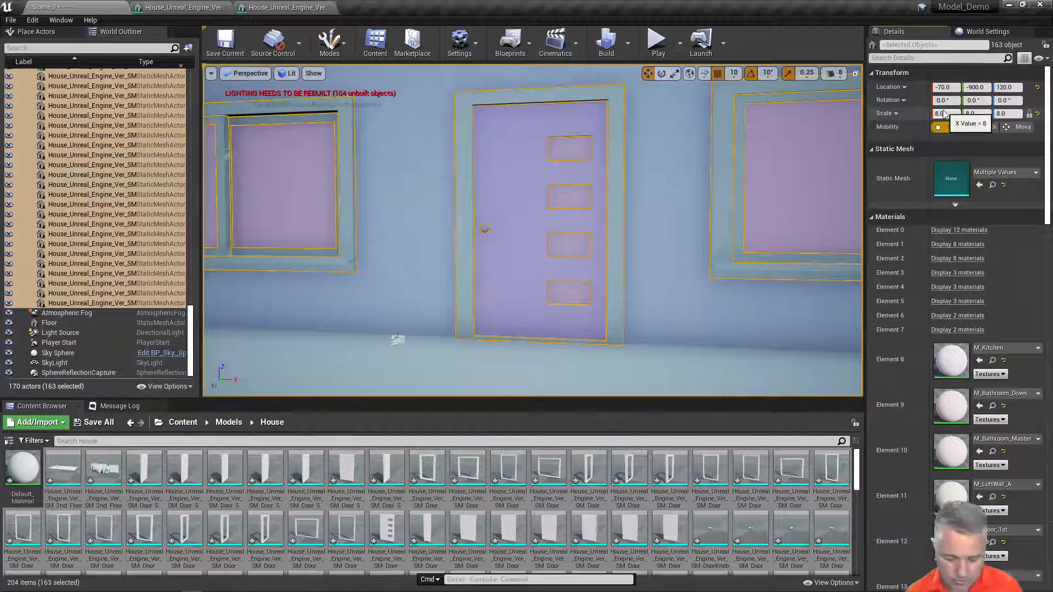
Set the uniform scale of the selected house meshes to 7.5
{"action": "type", "text": "7"}
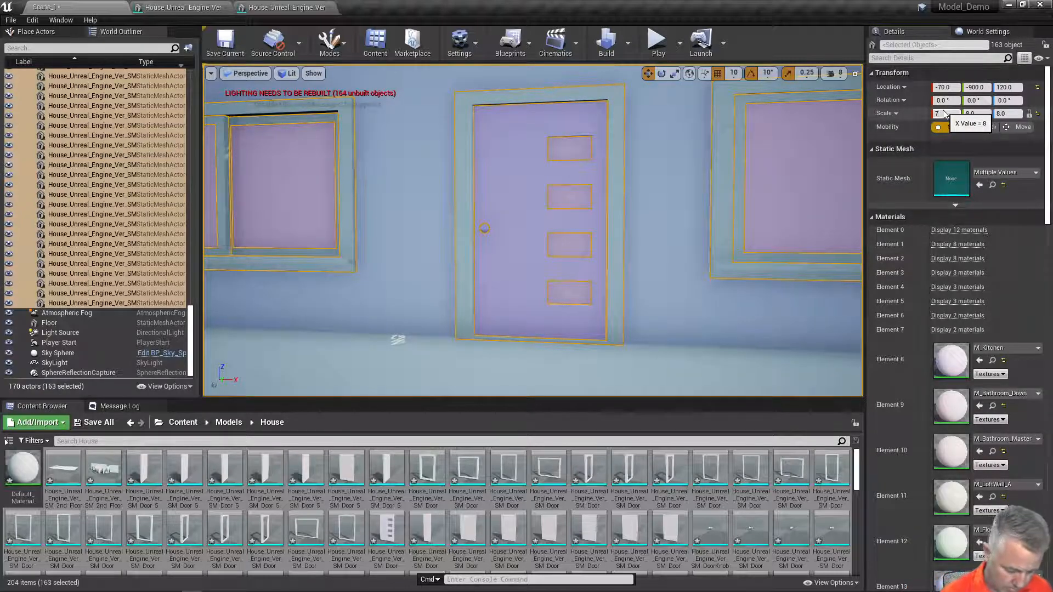
{"action": "type", "text": ".5"}
{"action": "key", "text": "Return"}
{"action": "left_click", "coordinate": [940, 114]}
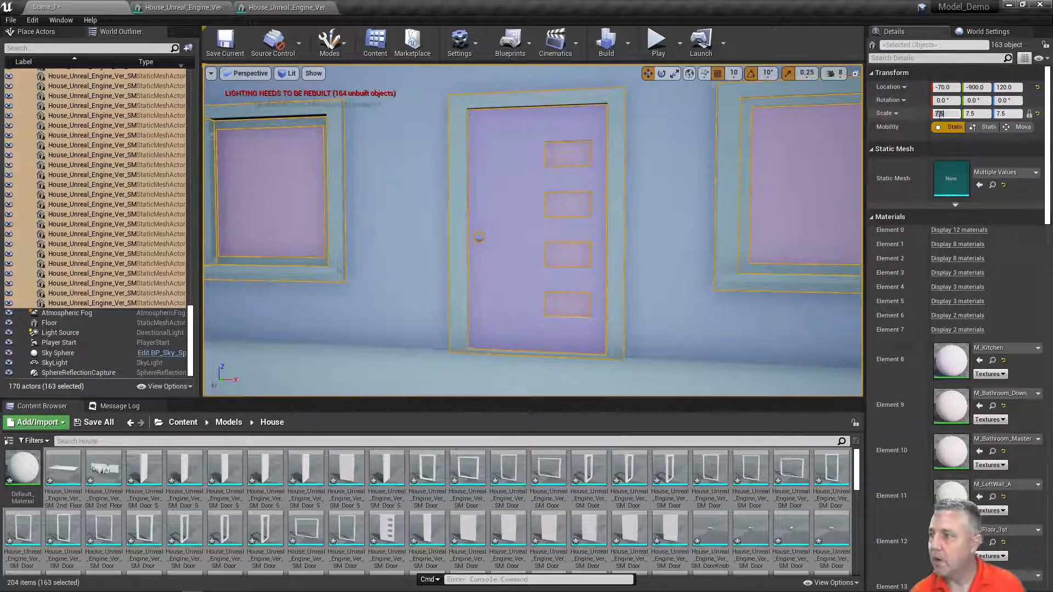
Play-test the house at 7.5 scale, checking the character's size against the doors and main room, and stop
{"action": "left_click", "coordinate": [653, 44]}
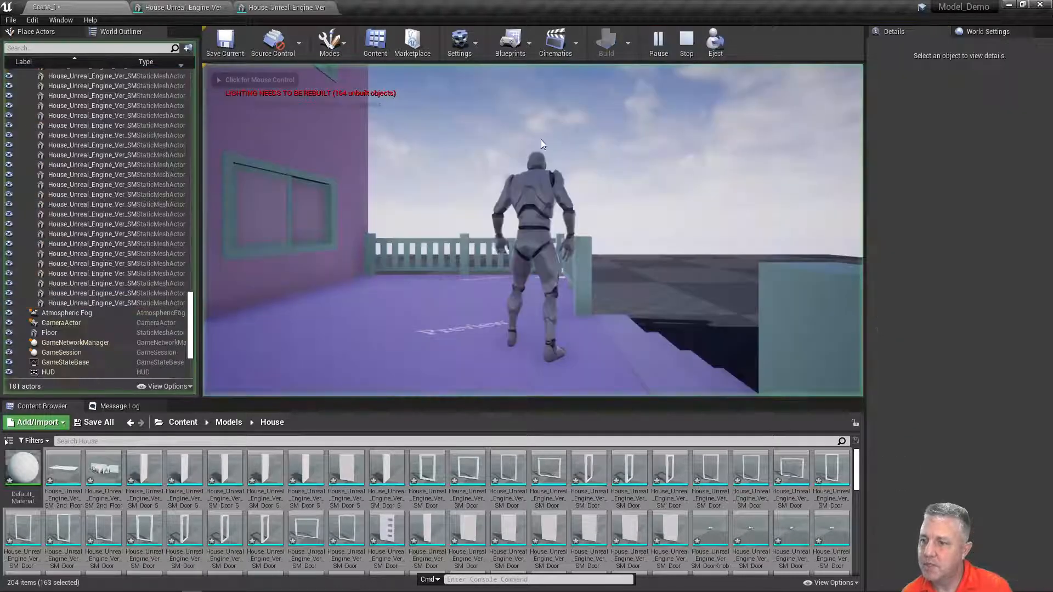
{"action": "key", "text": "w"}
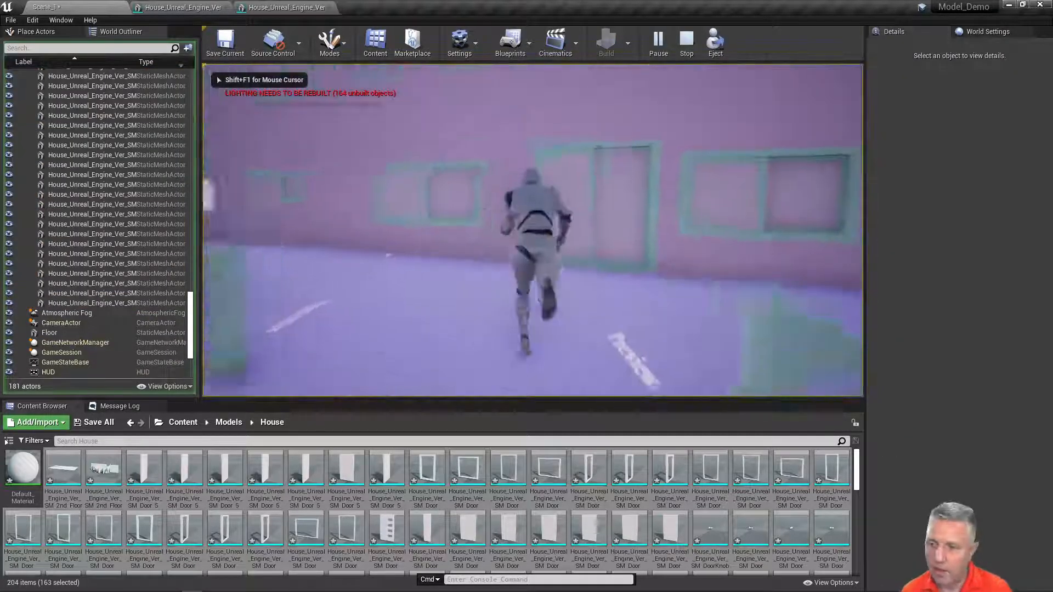
{"action": "key", "text": "w"}
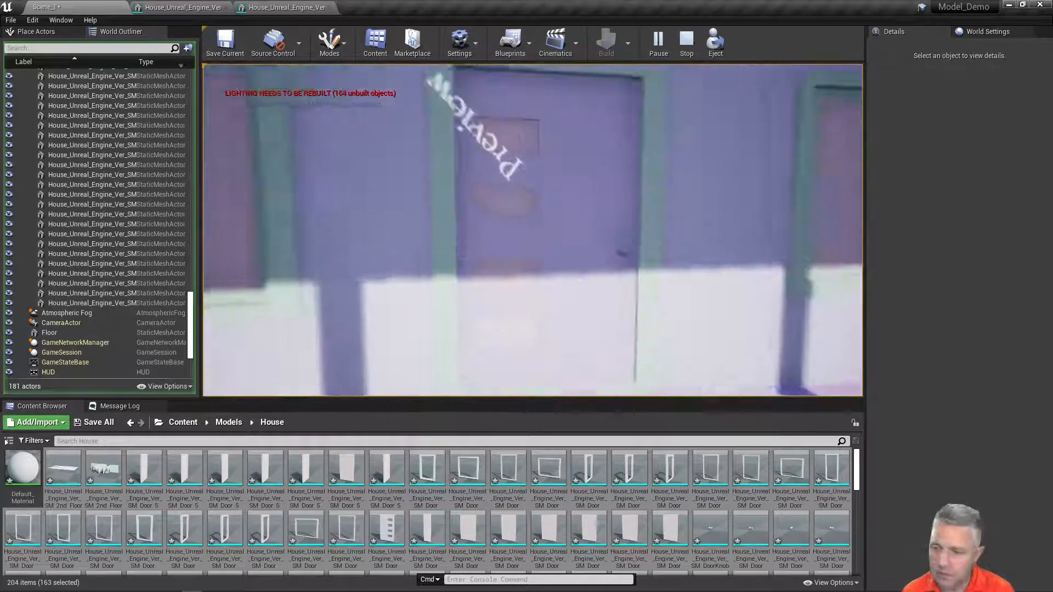
{"action": "key", "text": "w"}
{"action": "key", "text": "w"}
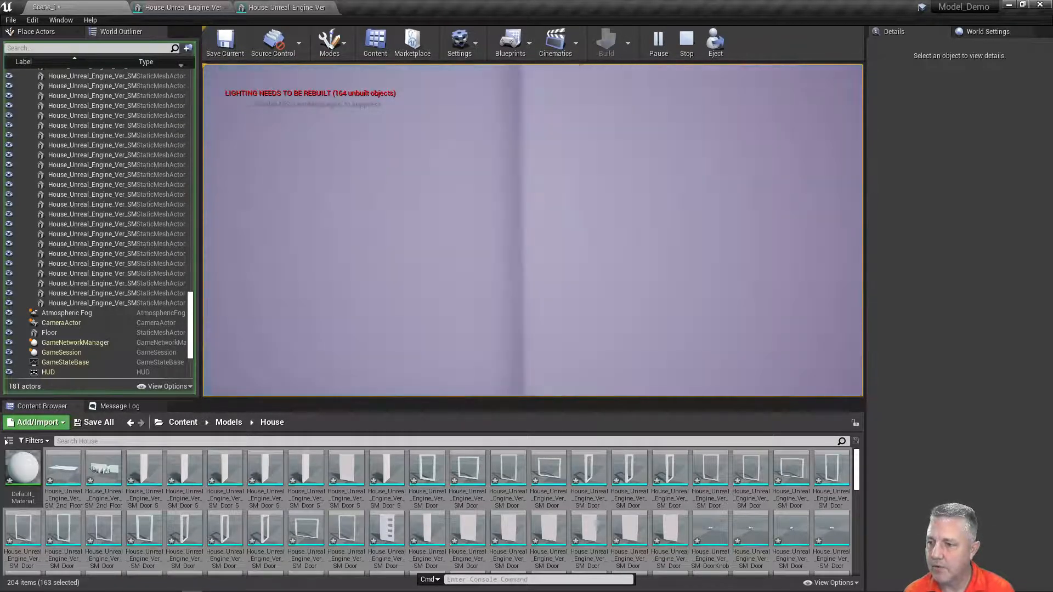
{"action": "key", "text": "w"}
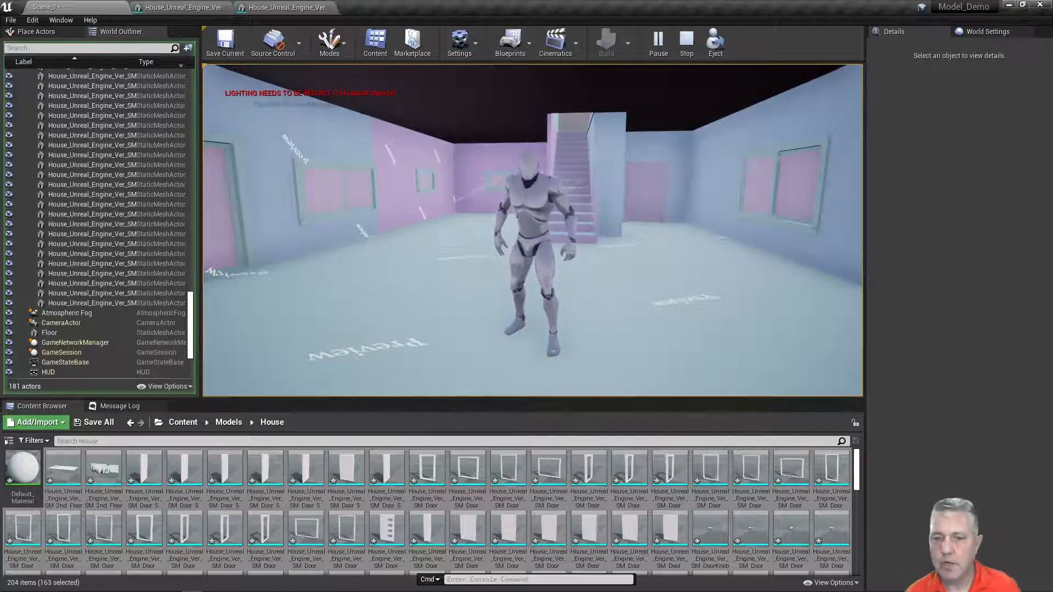
{"action": "key", "text": "Escape"}
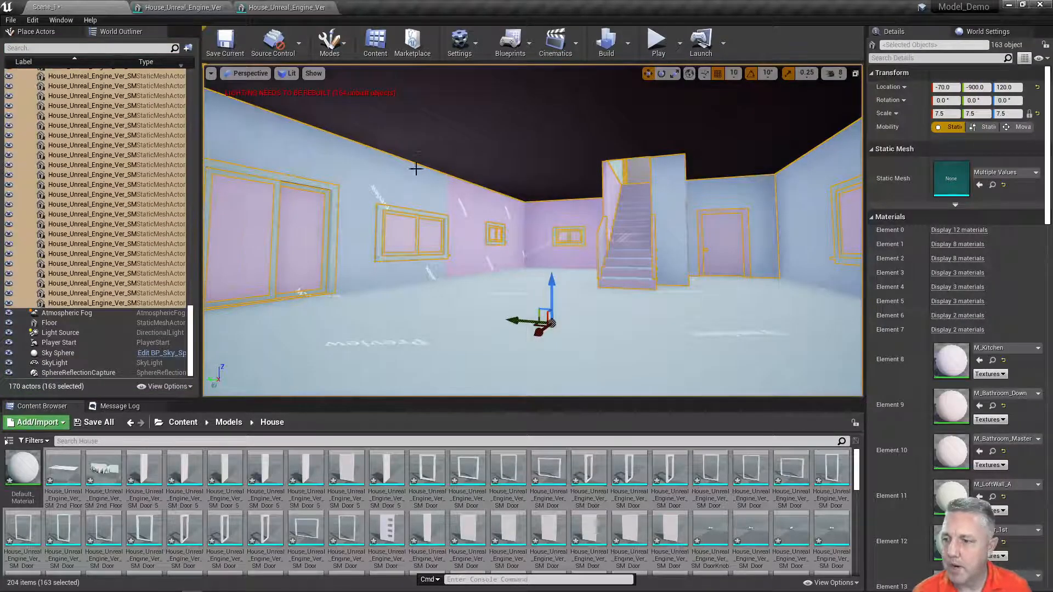